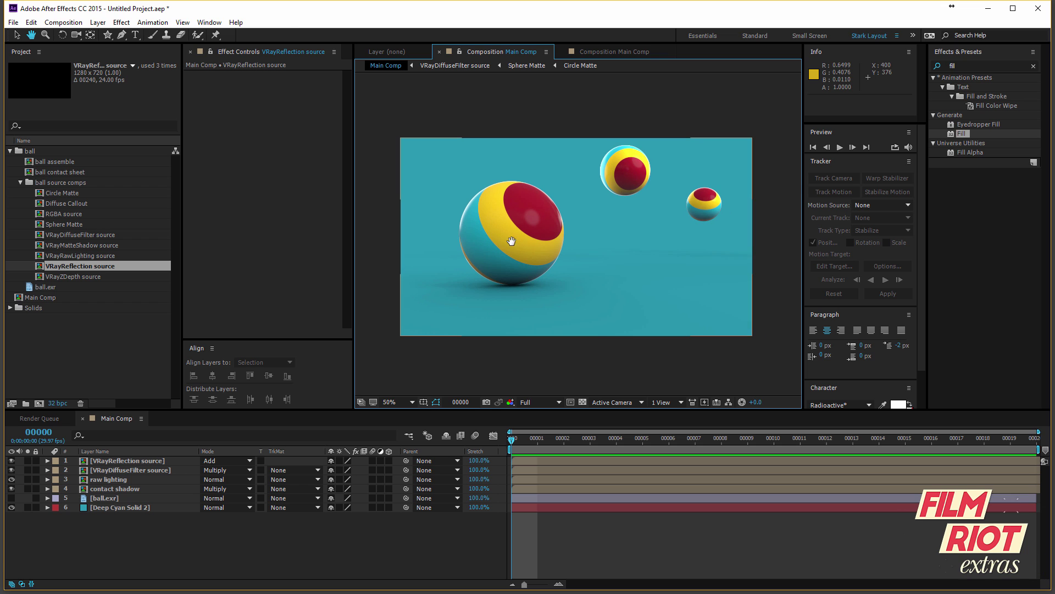
Delete the hidden ball.exr layer from Main Comp
key(v)
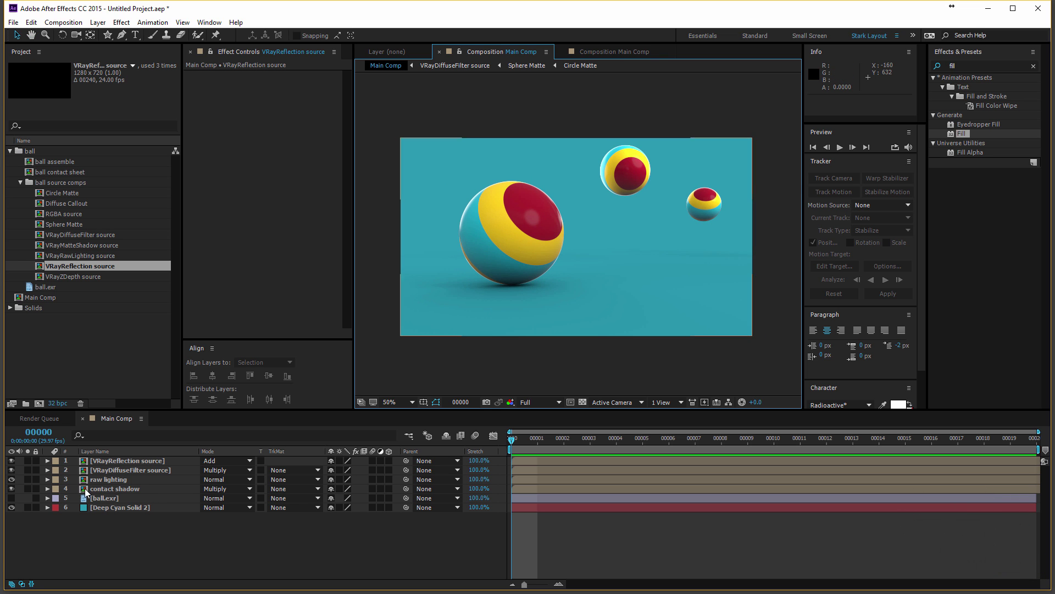
click(99, 500)
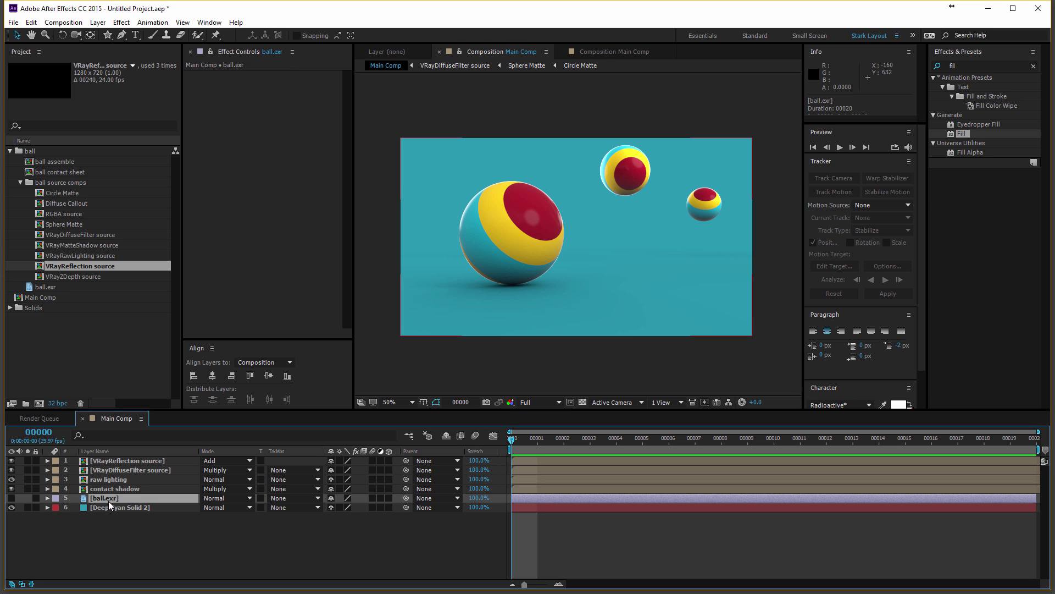
key(Delete)
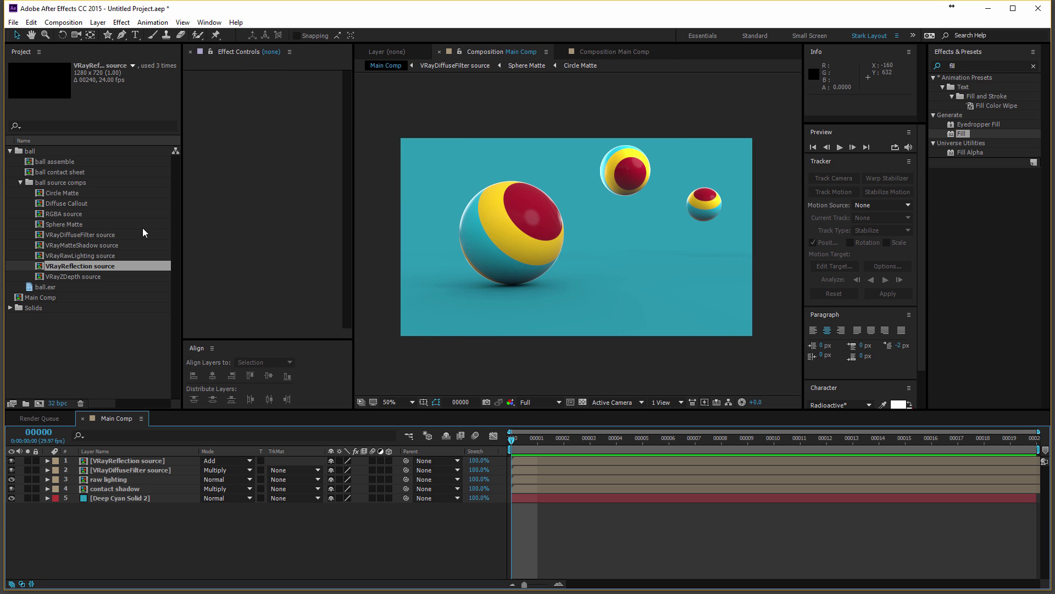
click(39, 291)
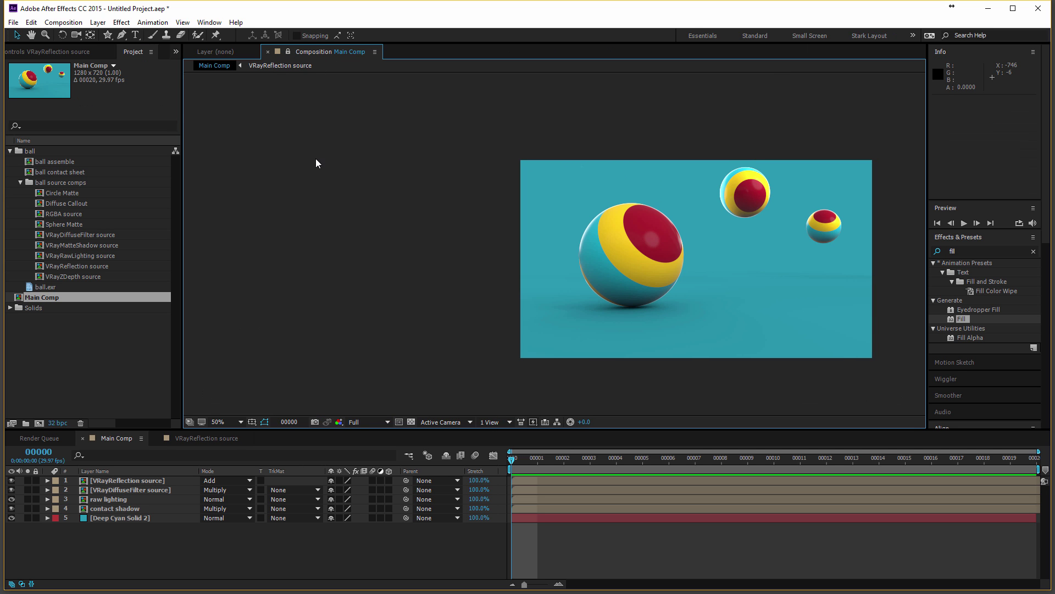
Create a second composition viewer beside the existing Main Comp viewer
key(space)
drag(317, 163, 0, 144)
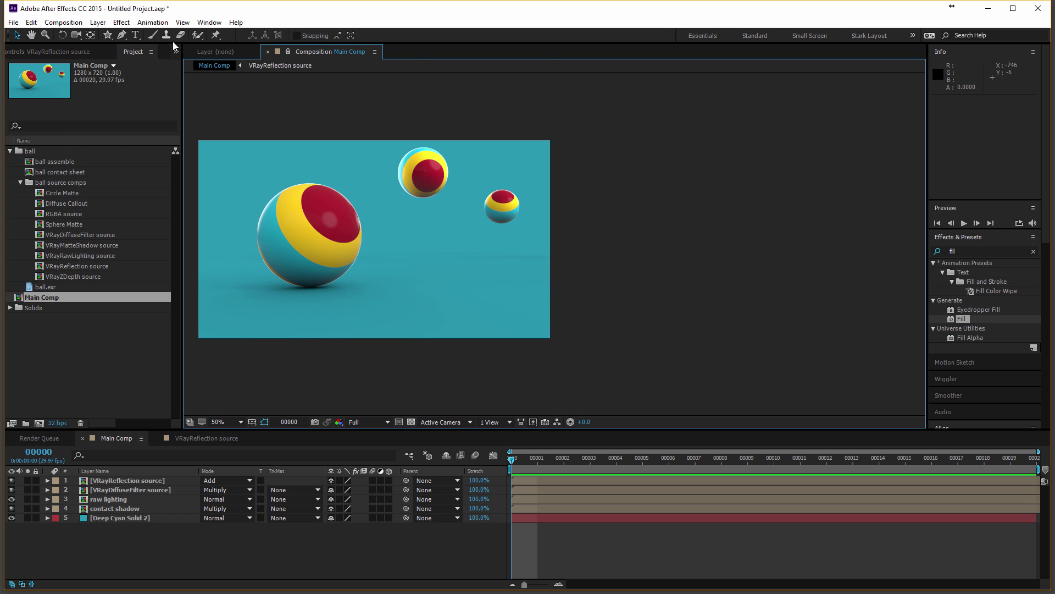
click(183, 22)
click(206, 36)
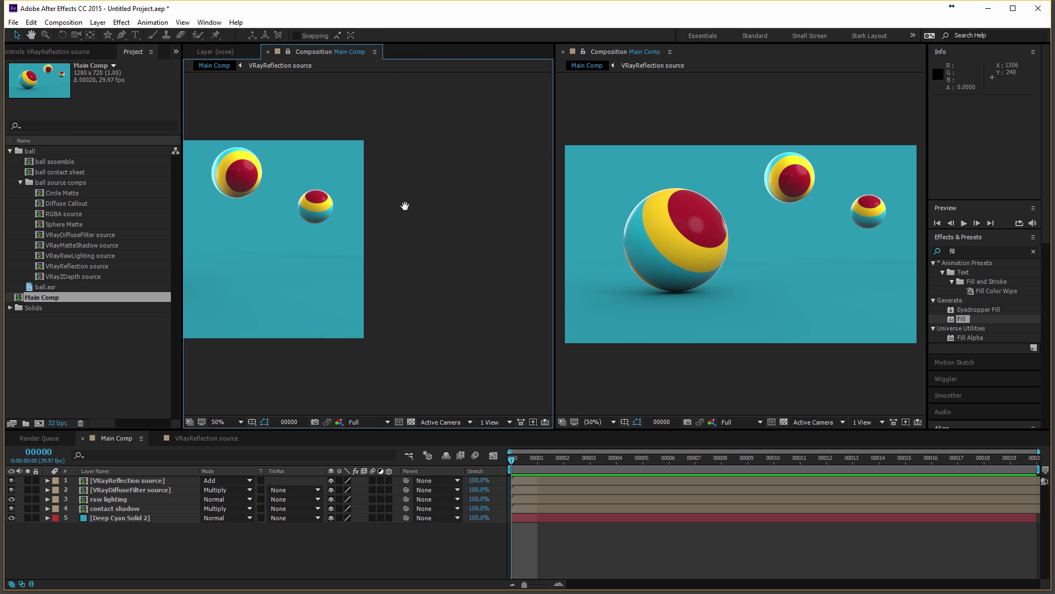
Set the magnification of both Main Comp viewers to Fit
key(space)
drag(371, 206, 500, 213)
click(222, 421)
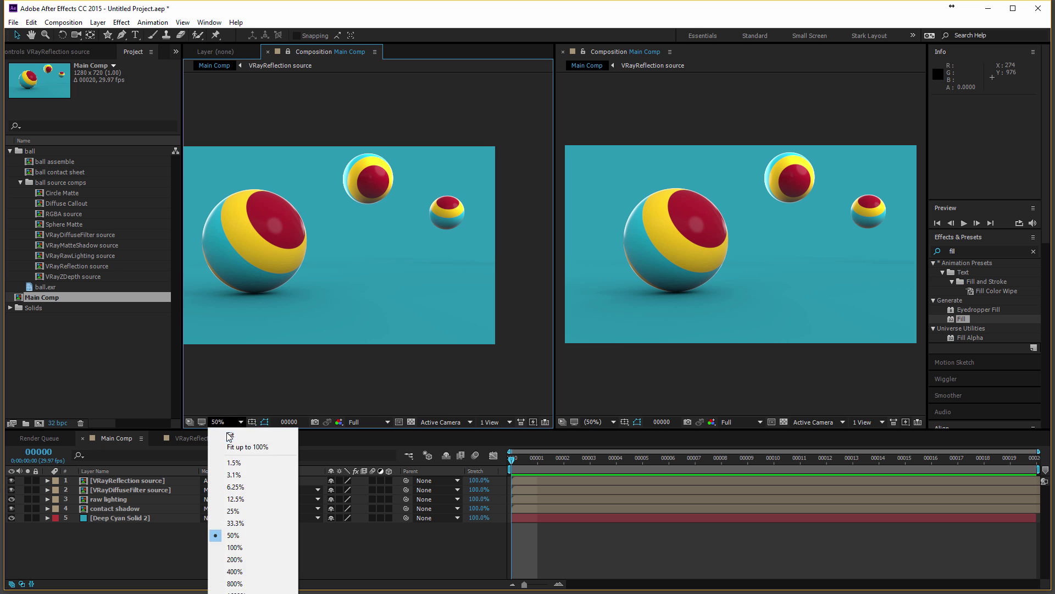
click(228, 433)
click(611, 421)
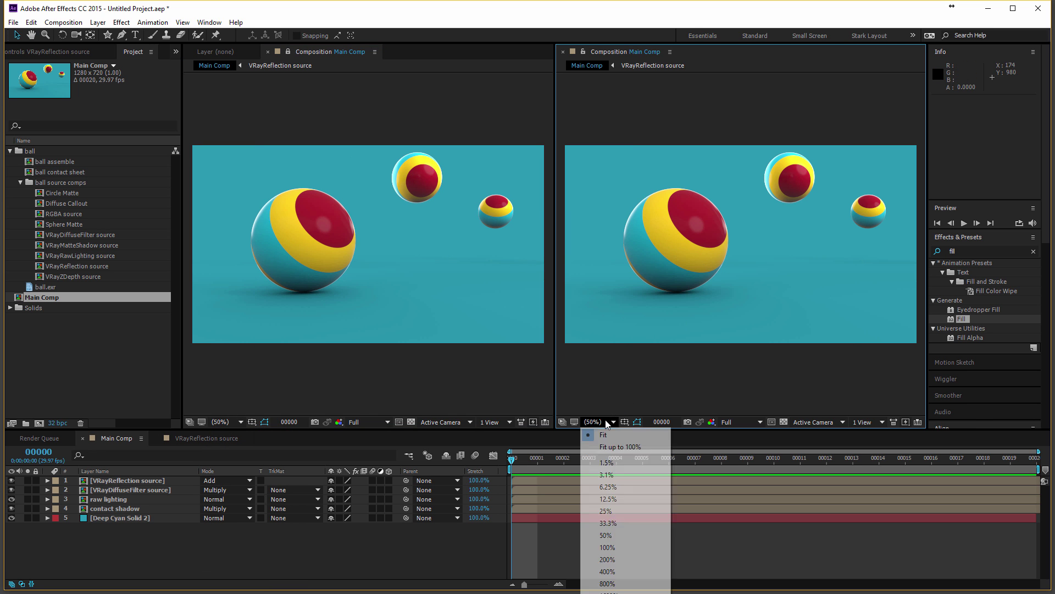
click(599, 432)
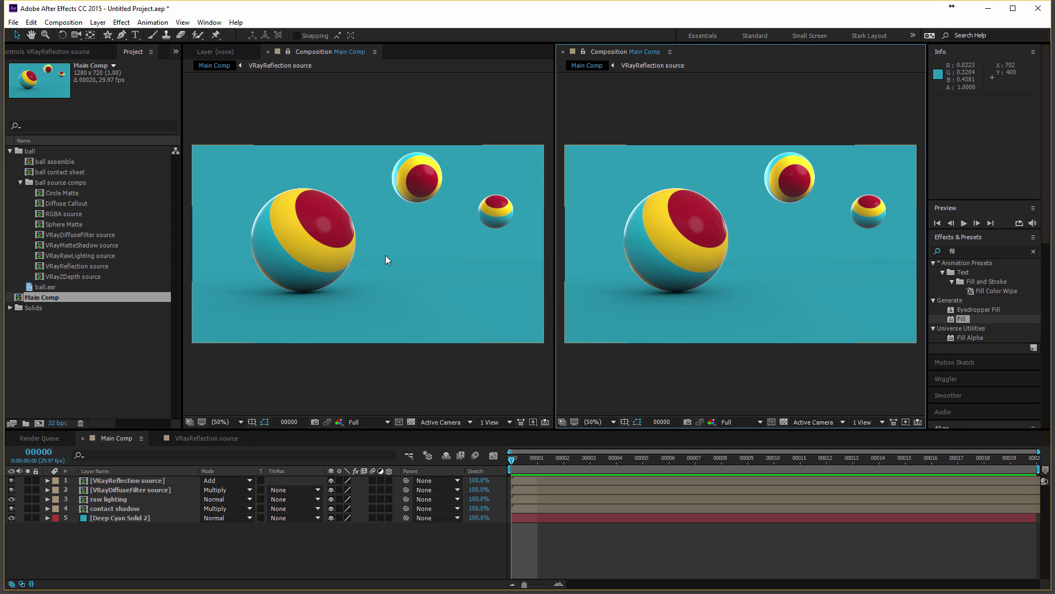
Open the VRayDiffuseFilter source composition in the unlocked viewer and give the Main Comp viewer more width
double_click(130, 492)
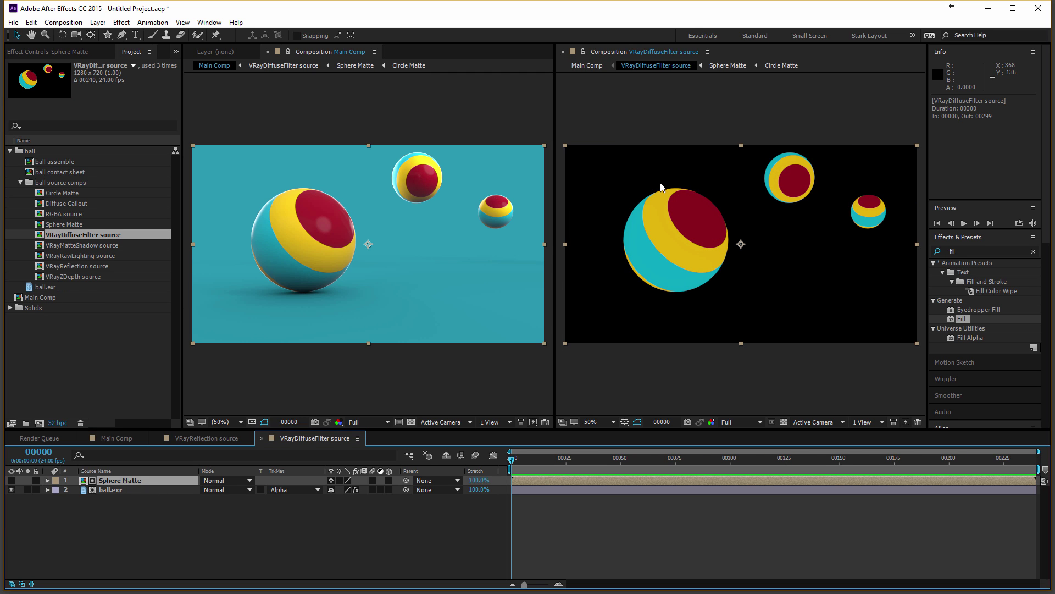
click(664, 272)
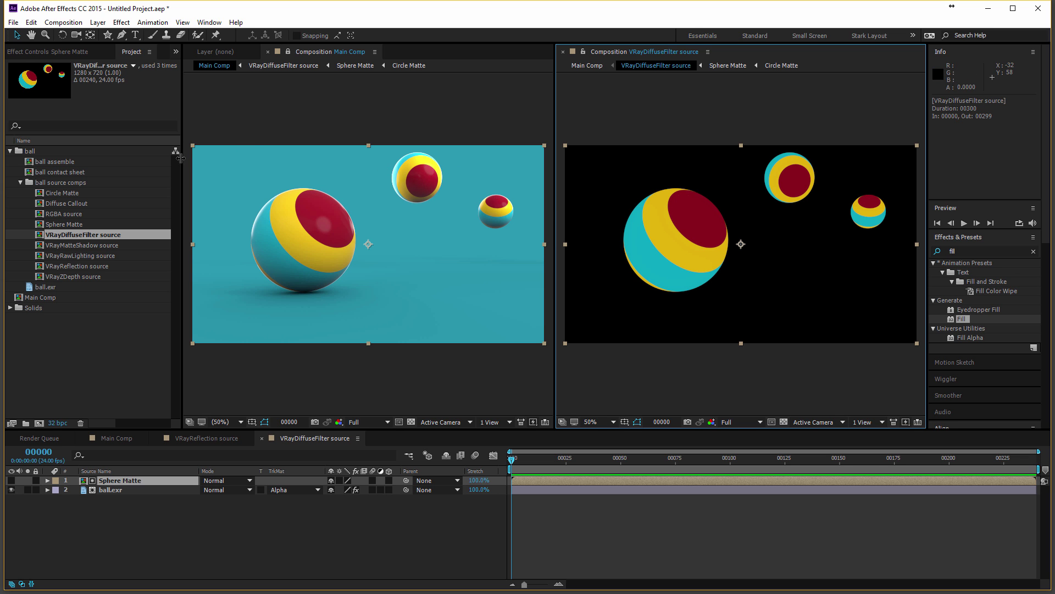
drag(180, 158, 105, 164)
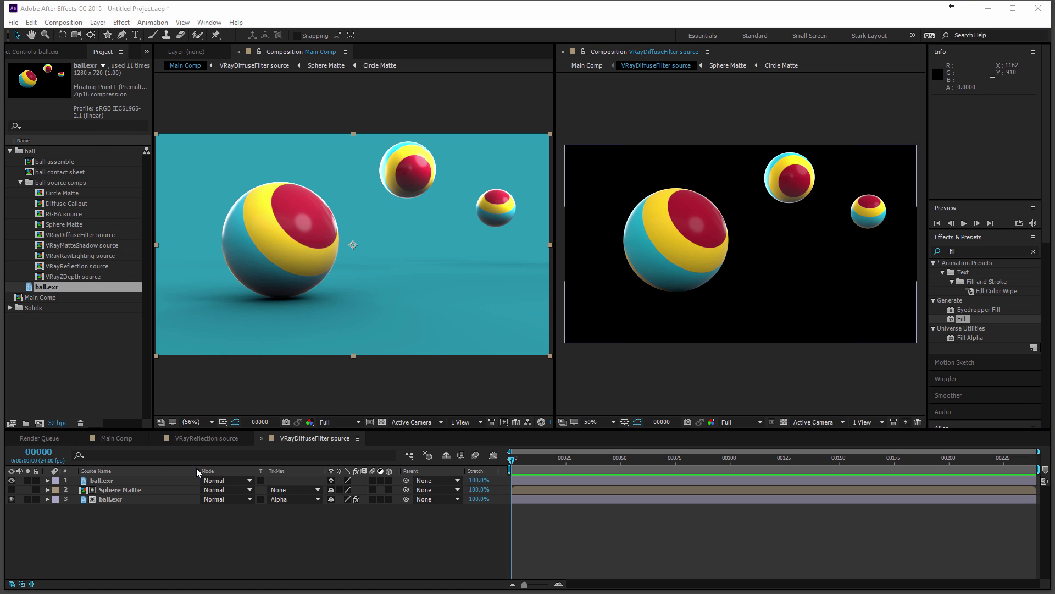
Compare the render with and without the topmost ball.exr layer in VRayDiffuseFilter source, and delete that layer
click(132, 489)
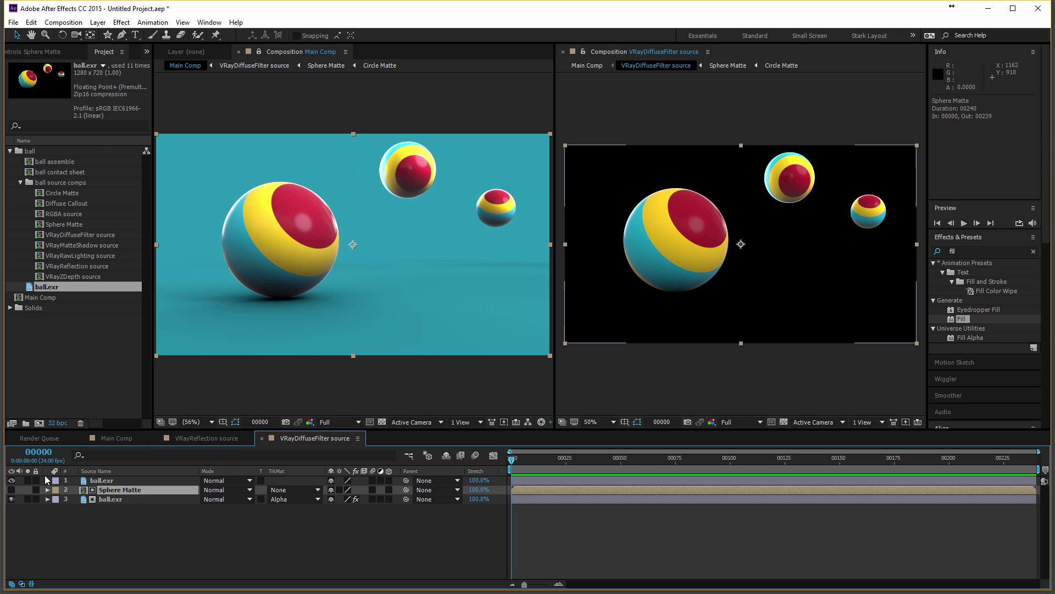
click(108, 481)
click(12, 480)
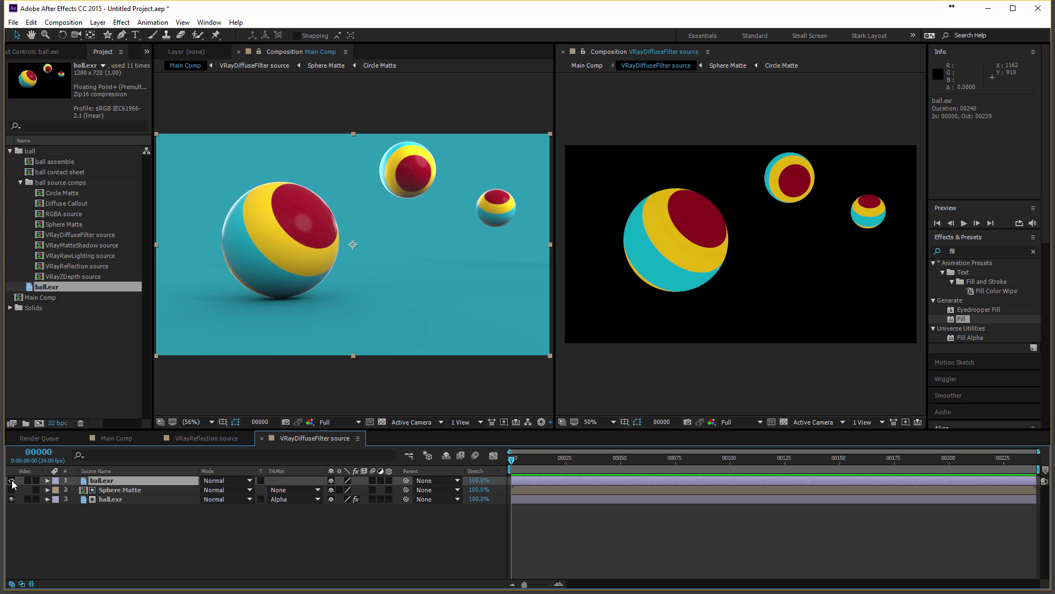
click(12, 480)
click(11, 480)
click(12, 480)
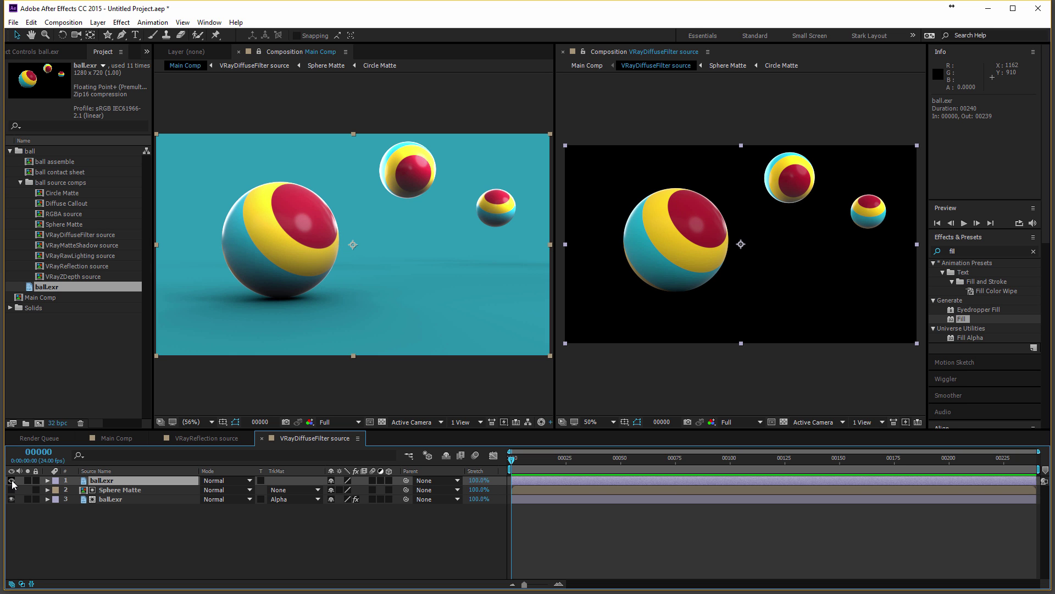
click(12, 480)
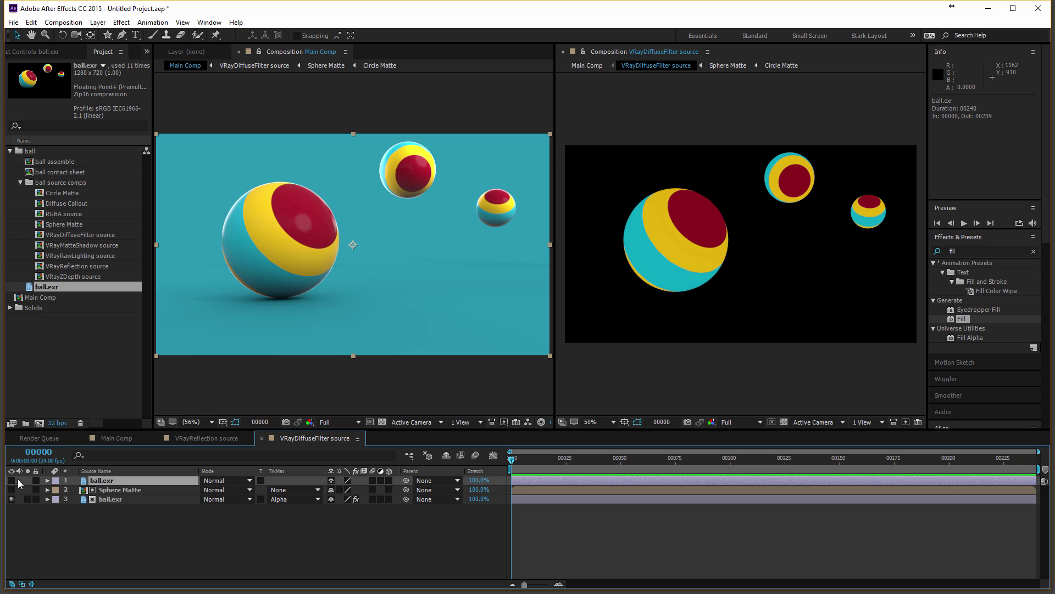
key(Delete)
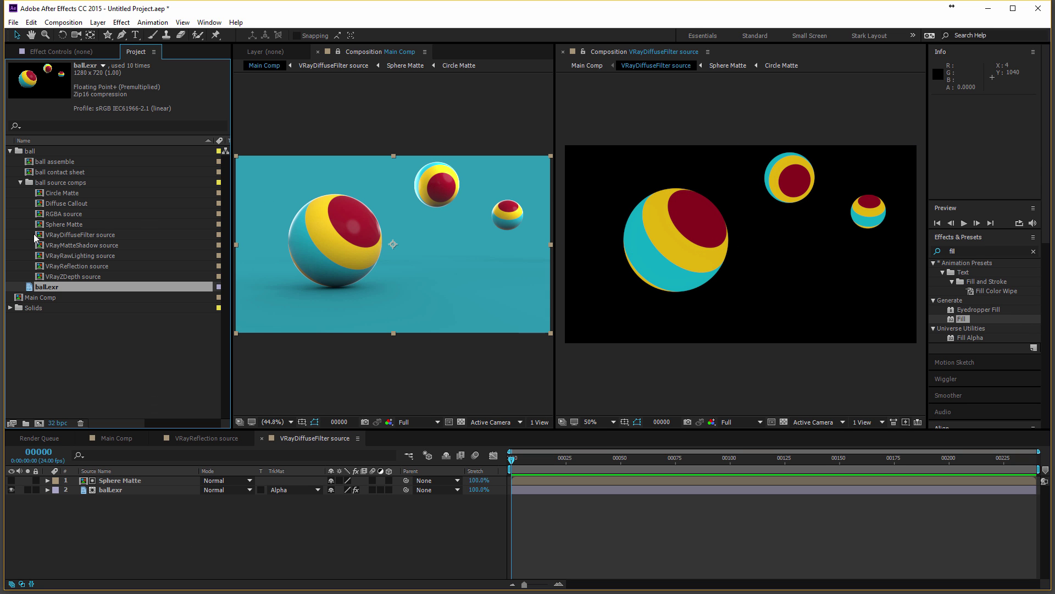
Add the Circle Matte composition as the top layer of VRayDiffuseFilter source and inspect it on the large ball in Main Comp
click(64, 171)
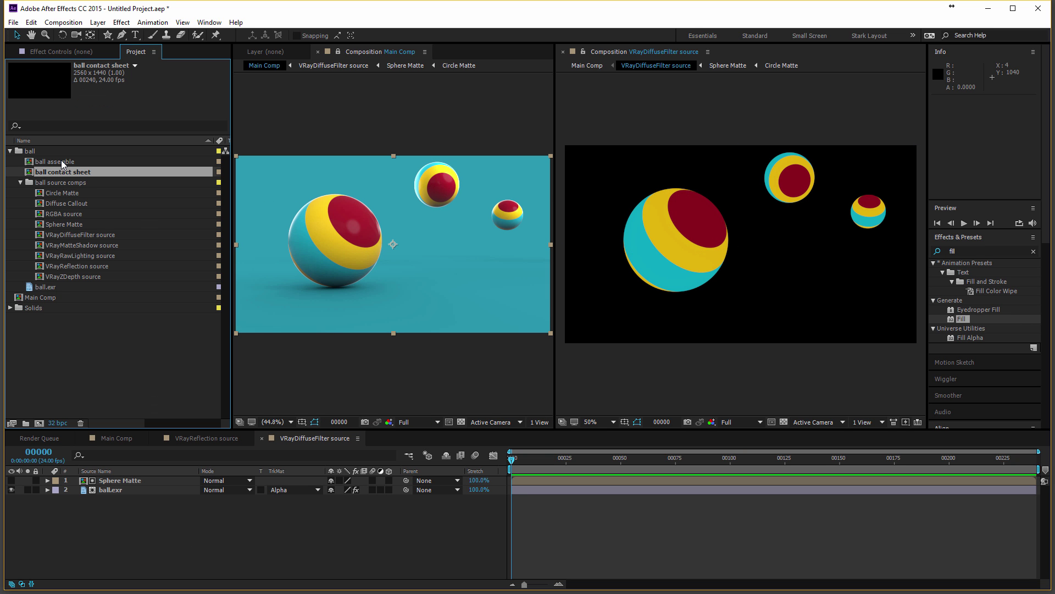
click(61, 161)
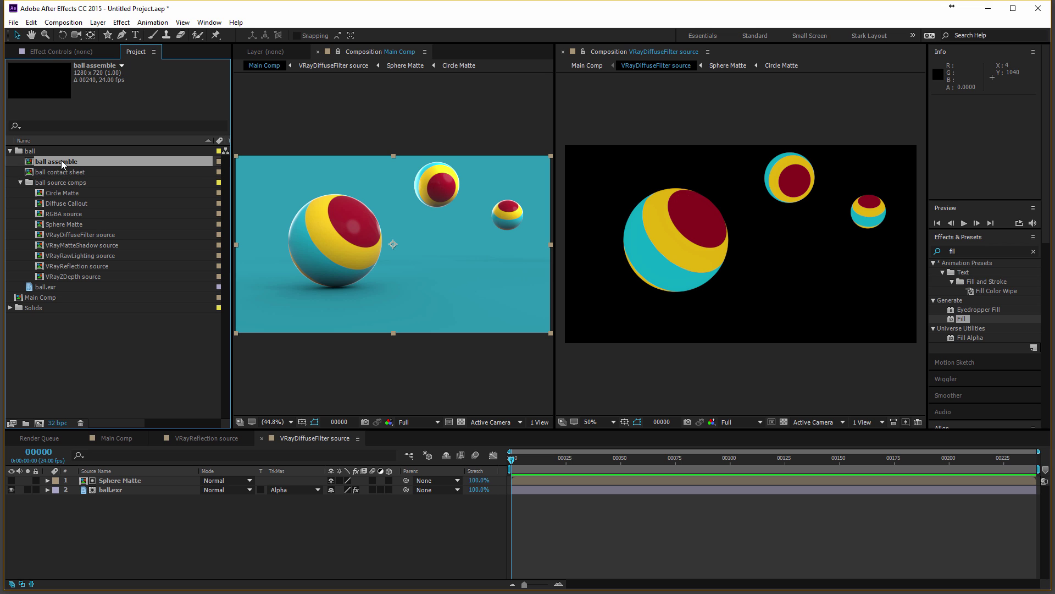
click(49, 192)
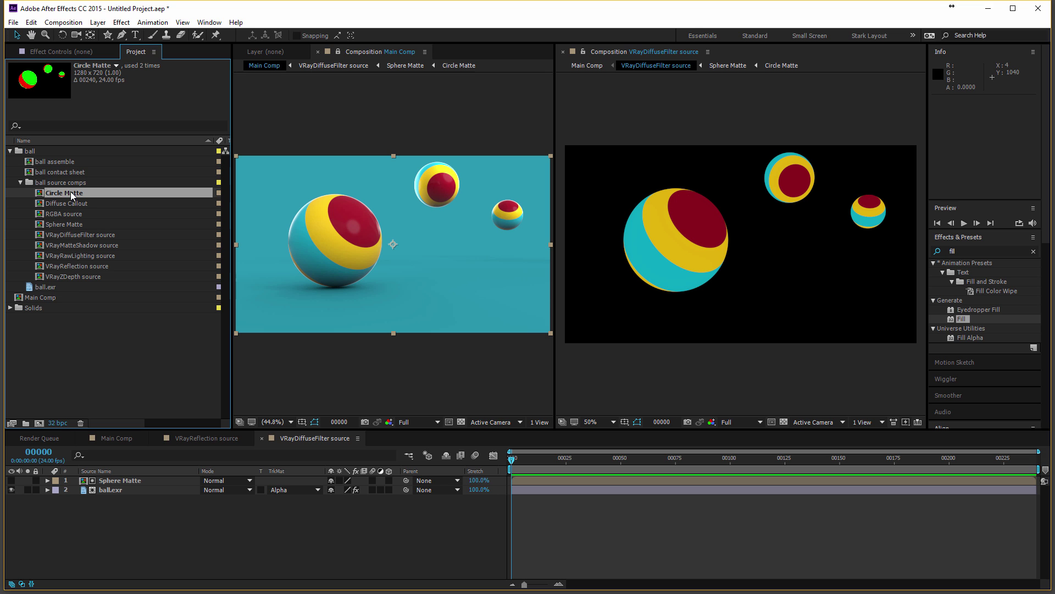
click(71, 201)
click(71, 194)
drag(63, 194, 108, 481)
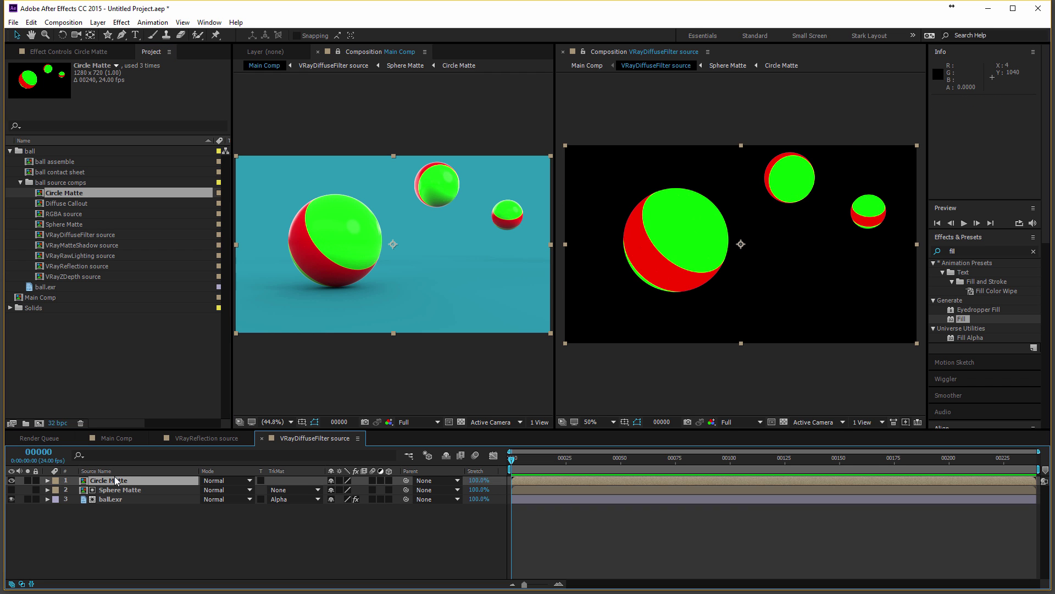
click(344, 346)
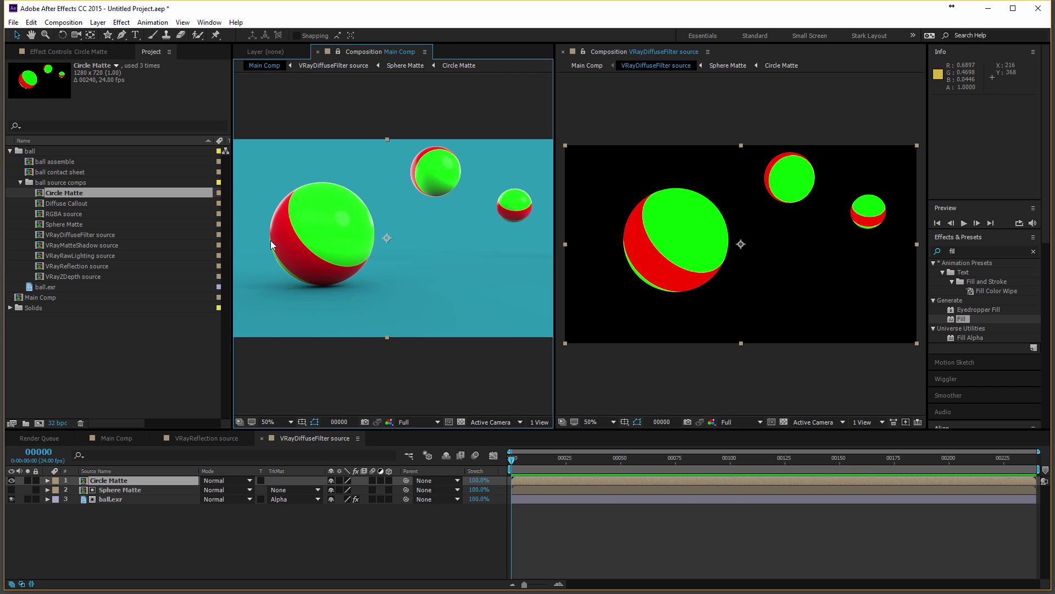
key(slash)
drag(270, 240, 383, 235)
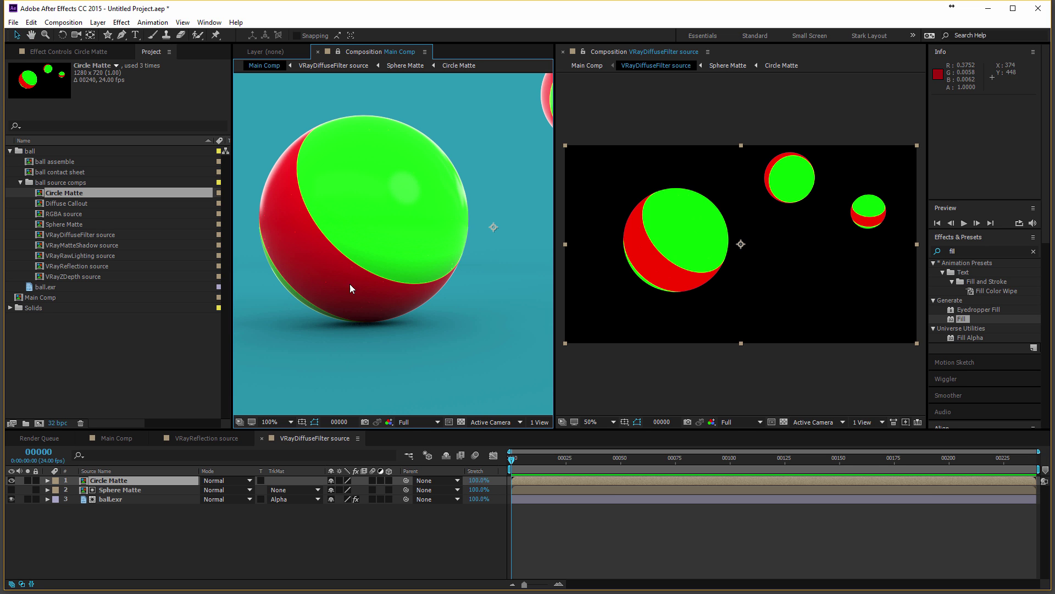
key(period)
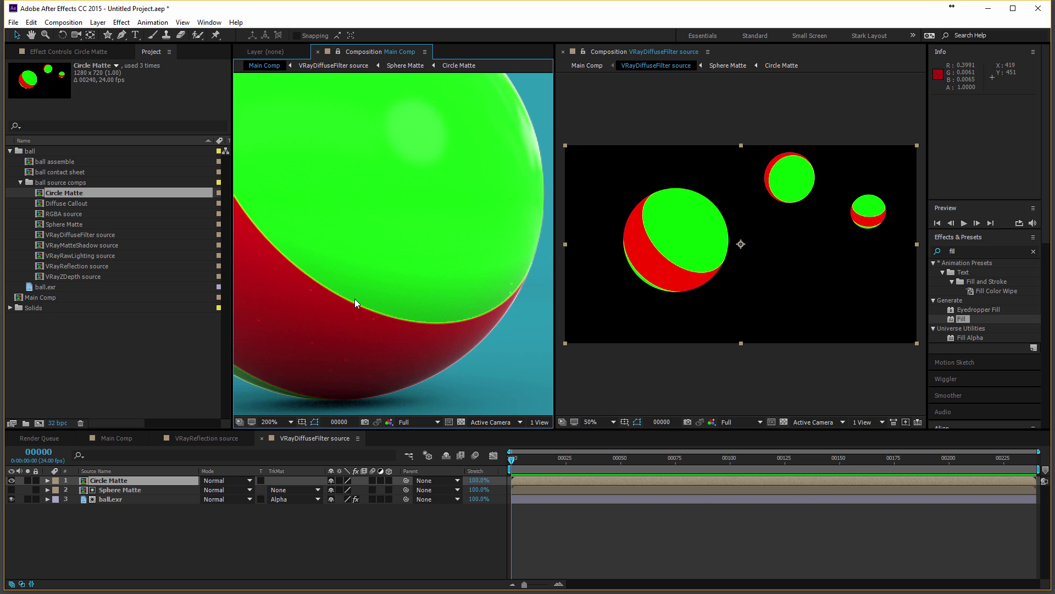
key(comma)
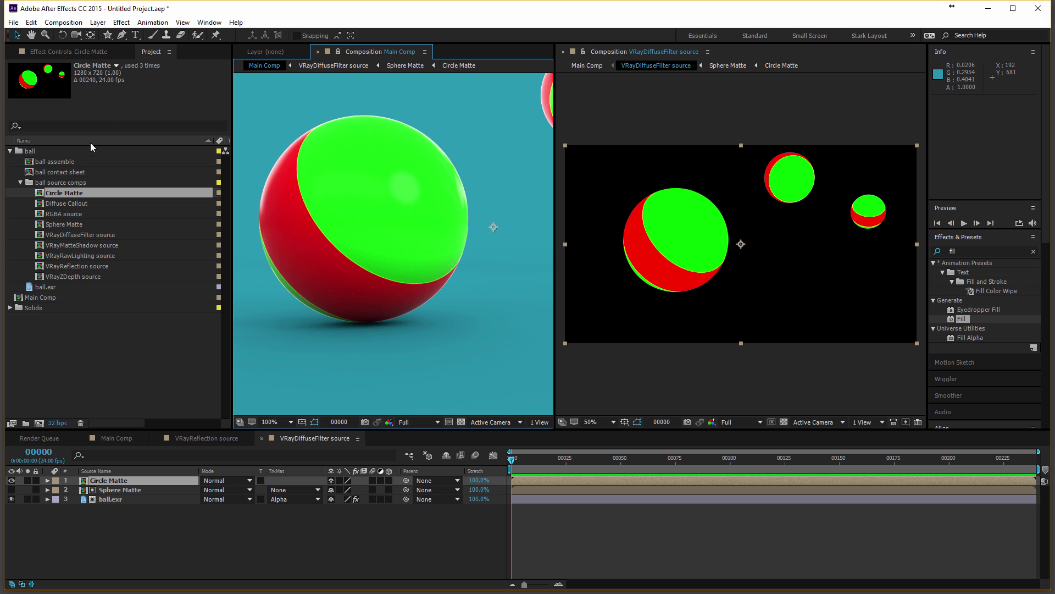
Copy the red and green layers from the Circle Matte composition and close its timeline
double_click(119, 483)
click(120, 483)
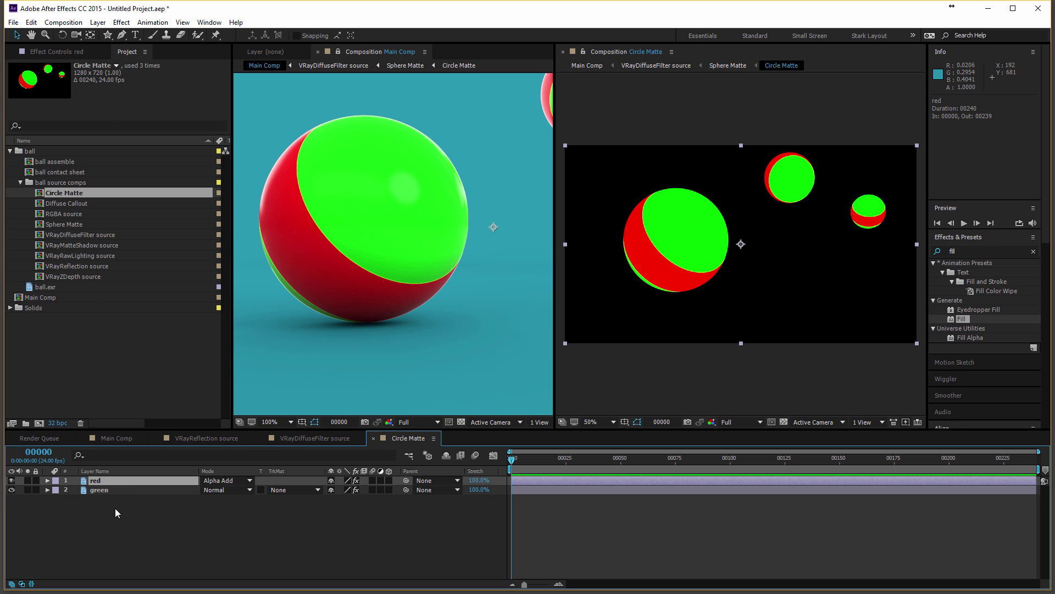
drag(115, 508, 113, 479)
click(31, 23)
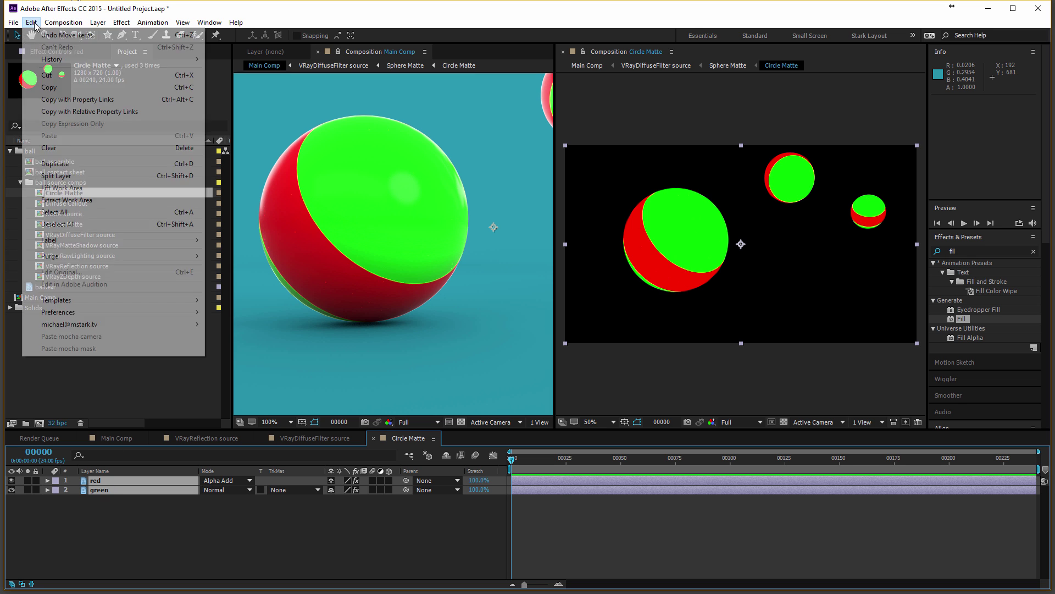
click(49, 87)
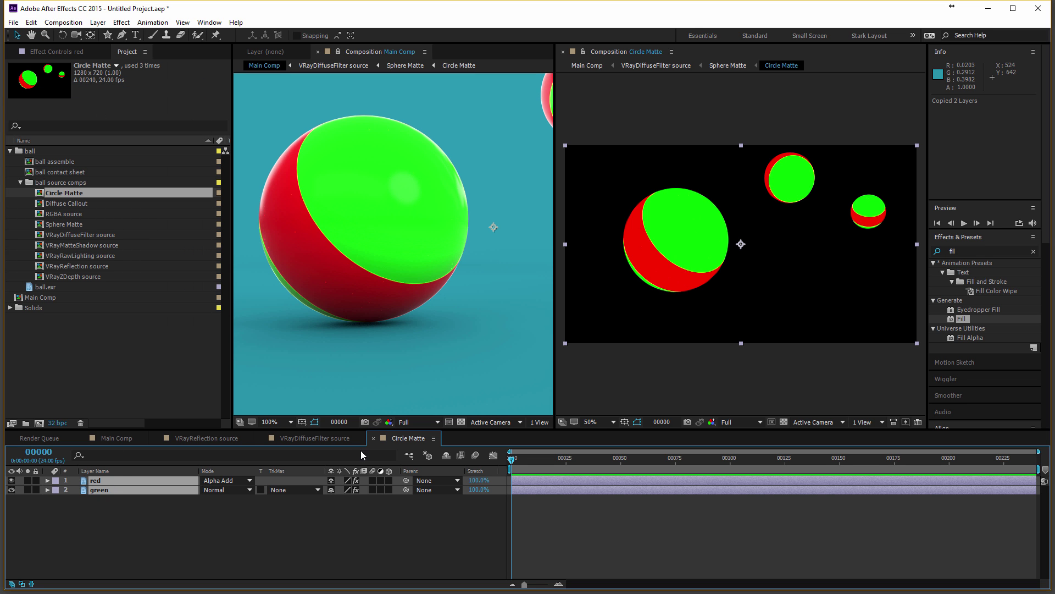
click(374, 439)
Replace the Circle Matte layer in VRayDiffuseFilter source with the copied red and green layers, placed above Sphere Matte
click(143, 481)
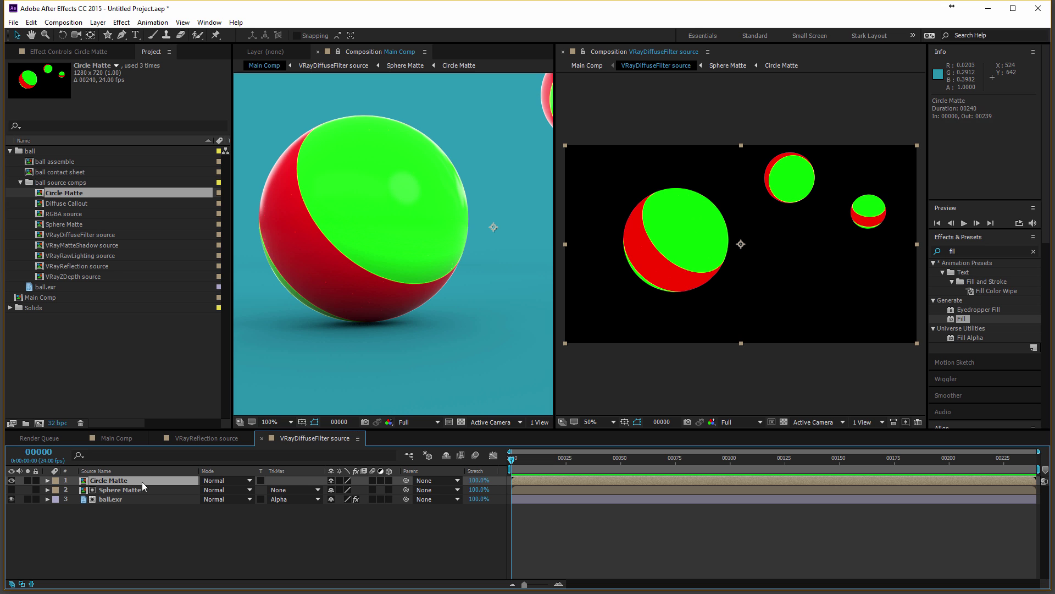
key(Delete)
click(142, 482)
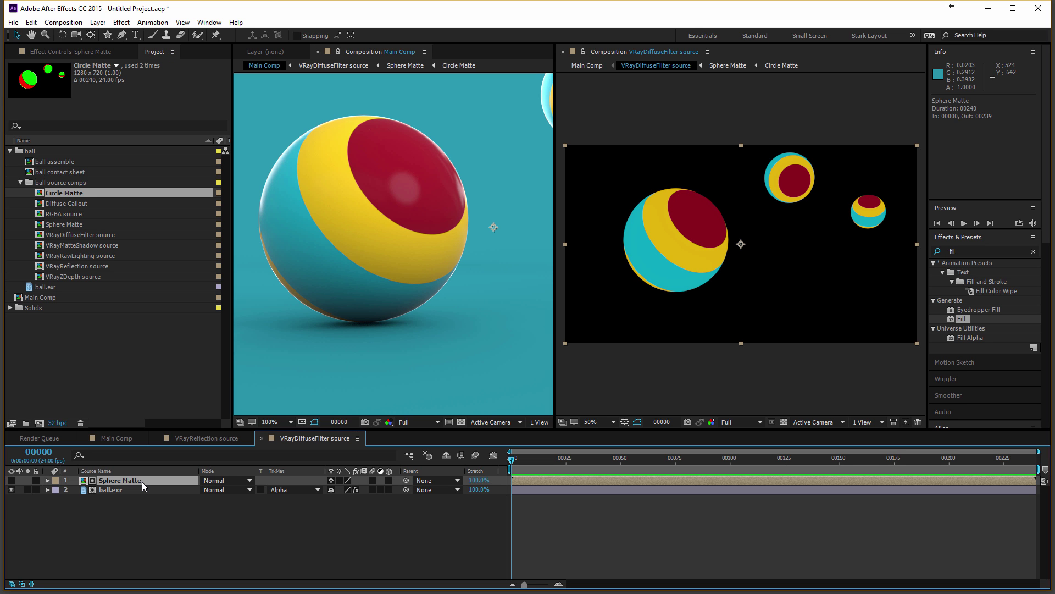
key(ctrl+v)
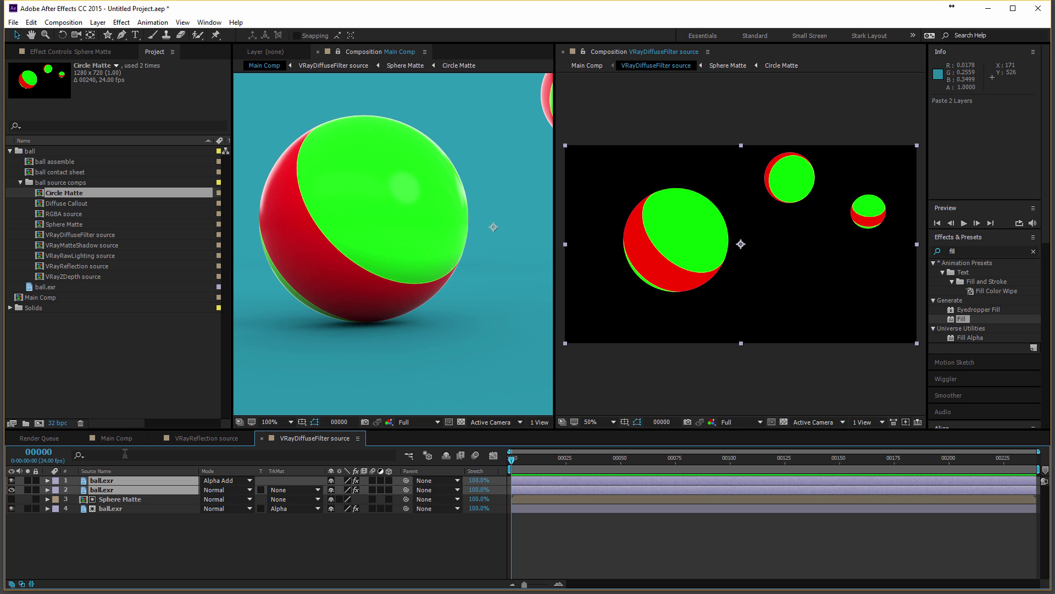
Hide every layer in VRayDiffuseFilter source except the pasted green matte layer
click(116, 499)
click(9, 512)
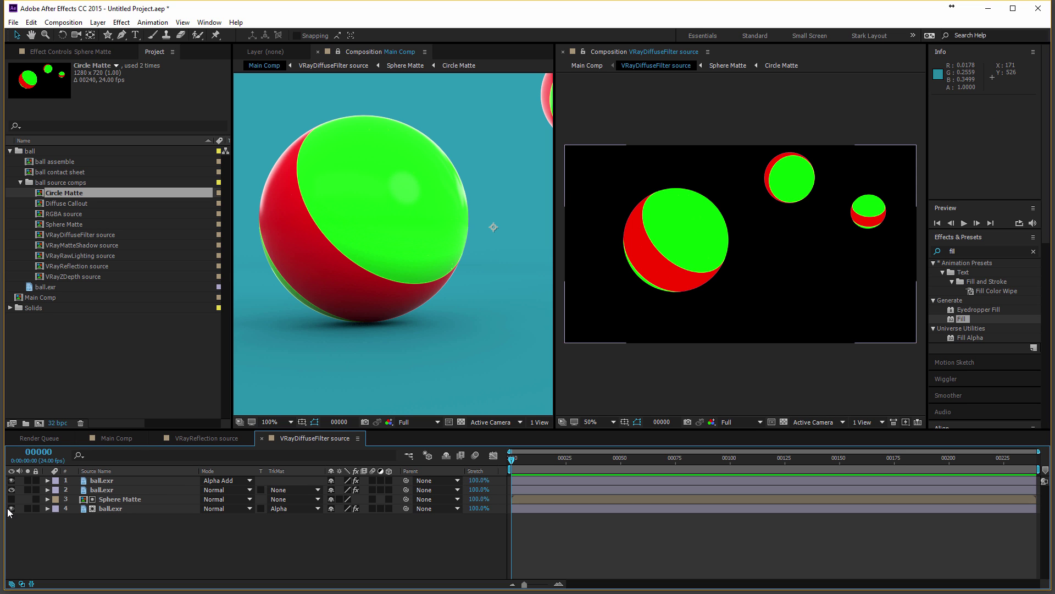
drag(11, 508, 11, 480)
click(11, 490)
Rename the green matte layer as top
click(101, 491)
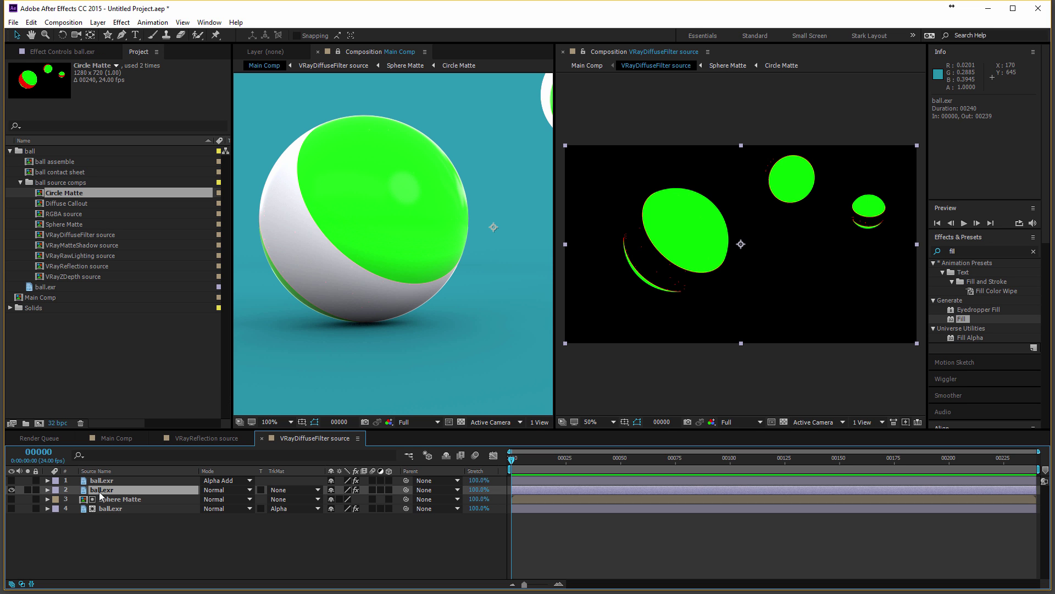
key(Return)
key(BackSpace)
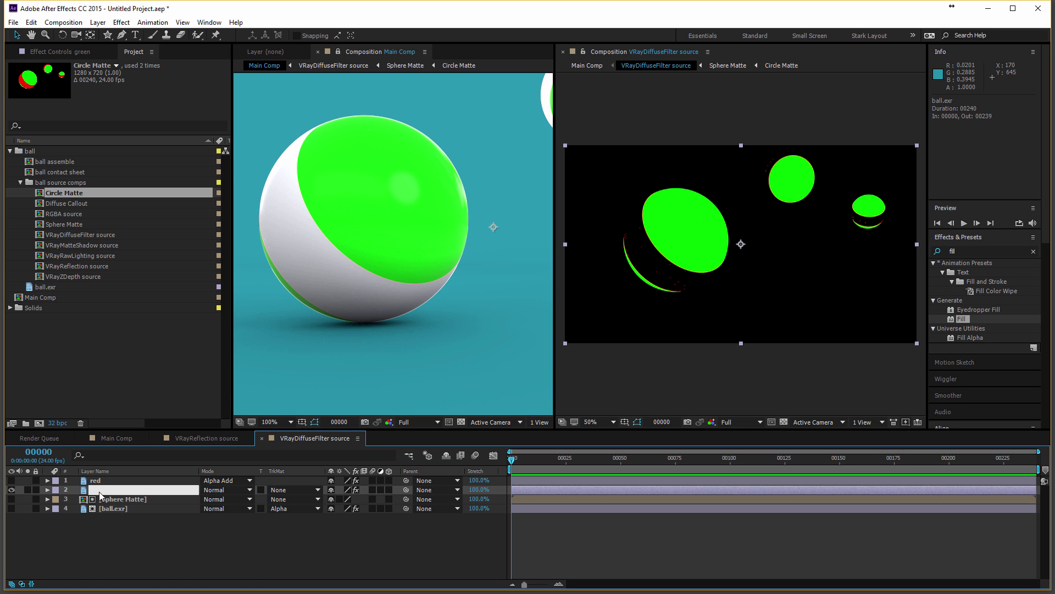
text(top)
key(Return)
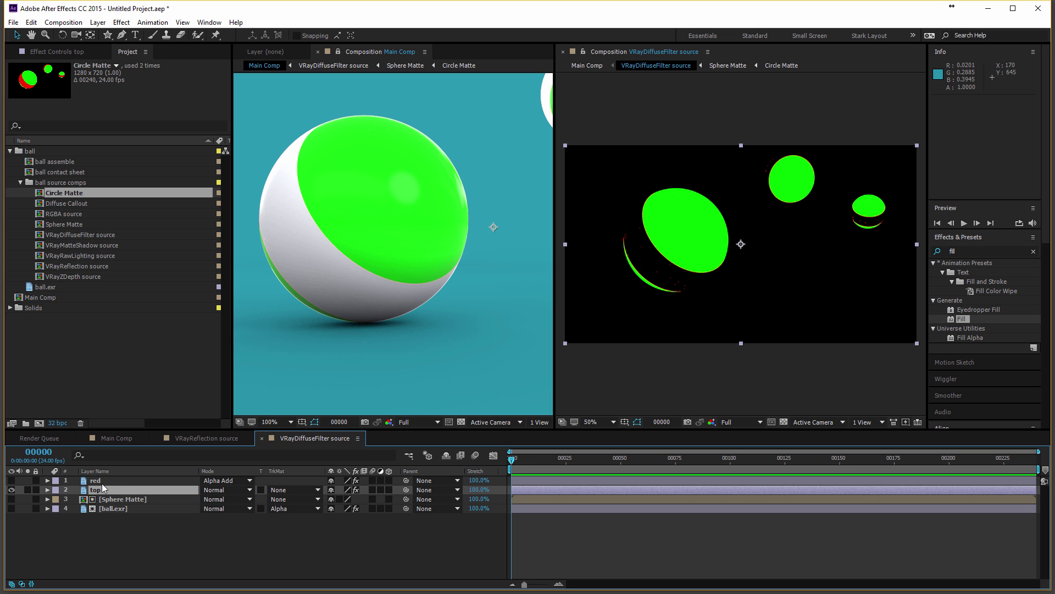
Rename the red matte layer as stripe
click(101, 483)
key(Return)
text(stripe)
key(Return)
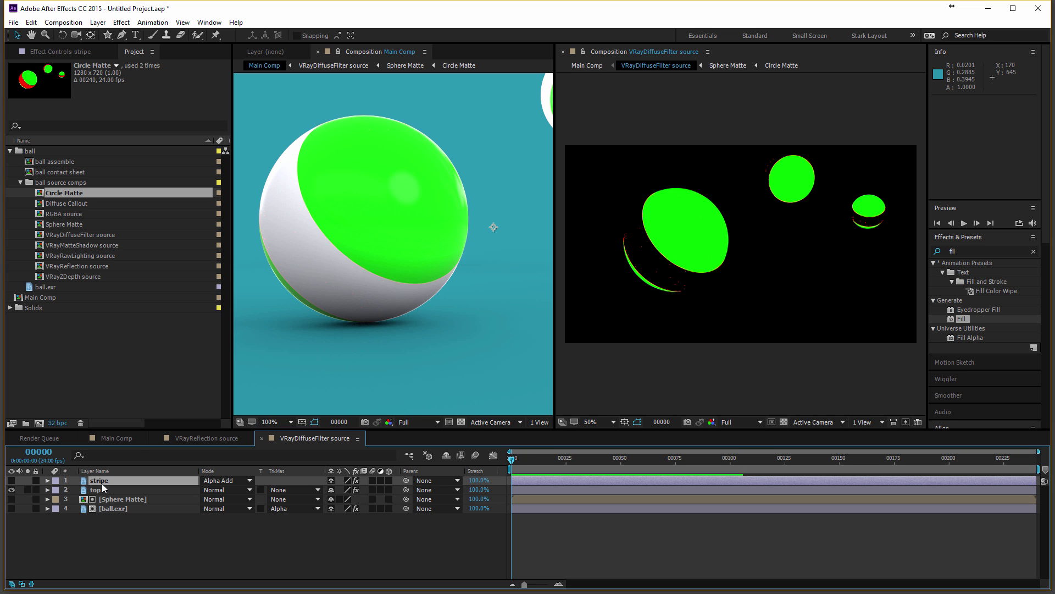
Hide the top layer and make the Sphere Matte layer visible
click(11, 489)
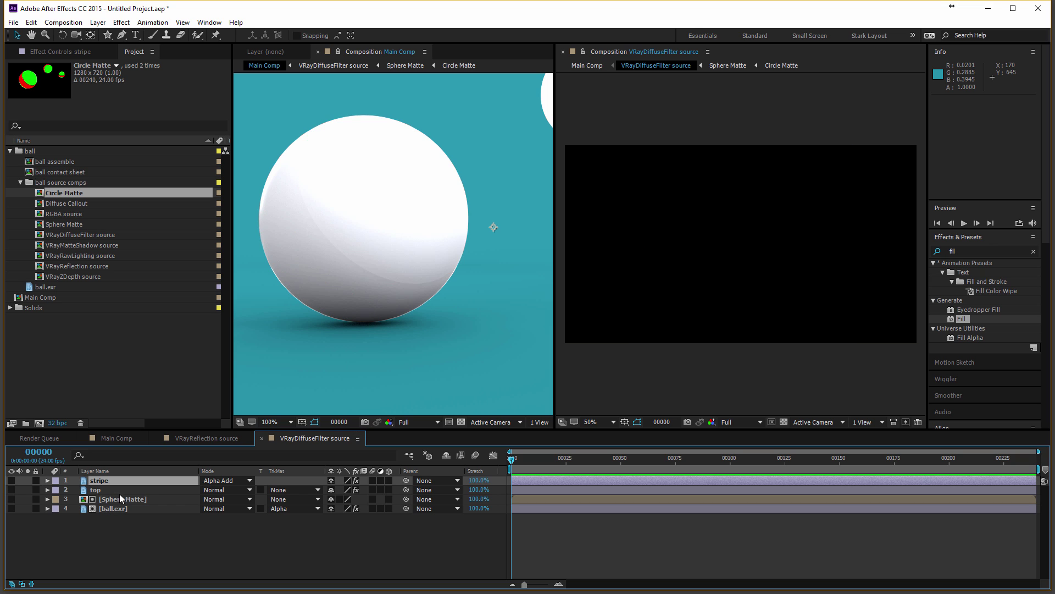
click(97, 500)
click(11, 499)
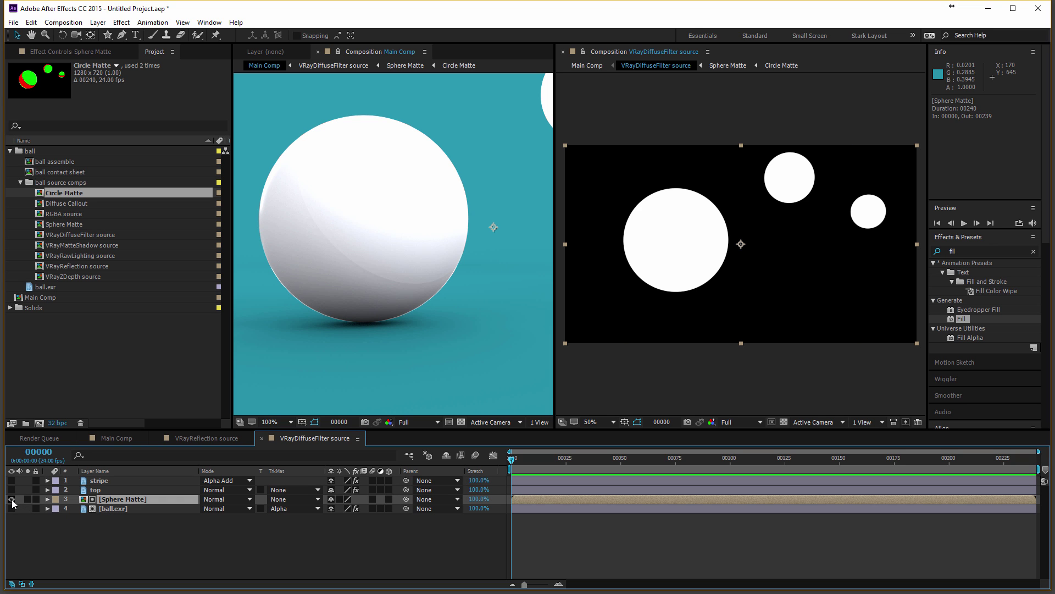
Show the ball.exr layer and move it above stripe, to the top of the layer stack
click(111, 509)
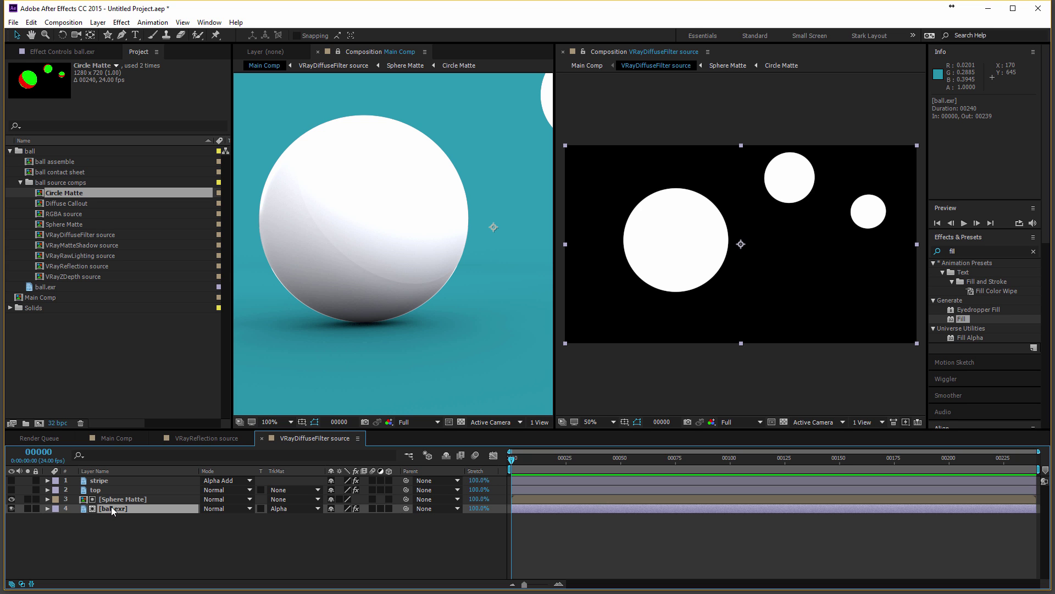
drag(110, 507, 114, 497)
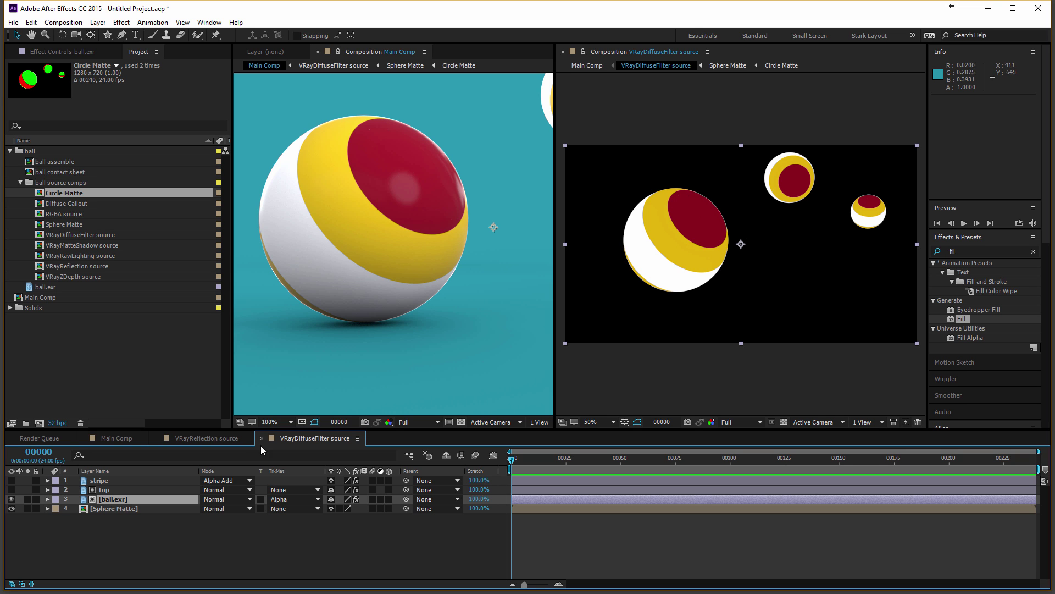
drag(117, 499, 124, 481)
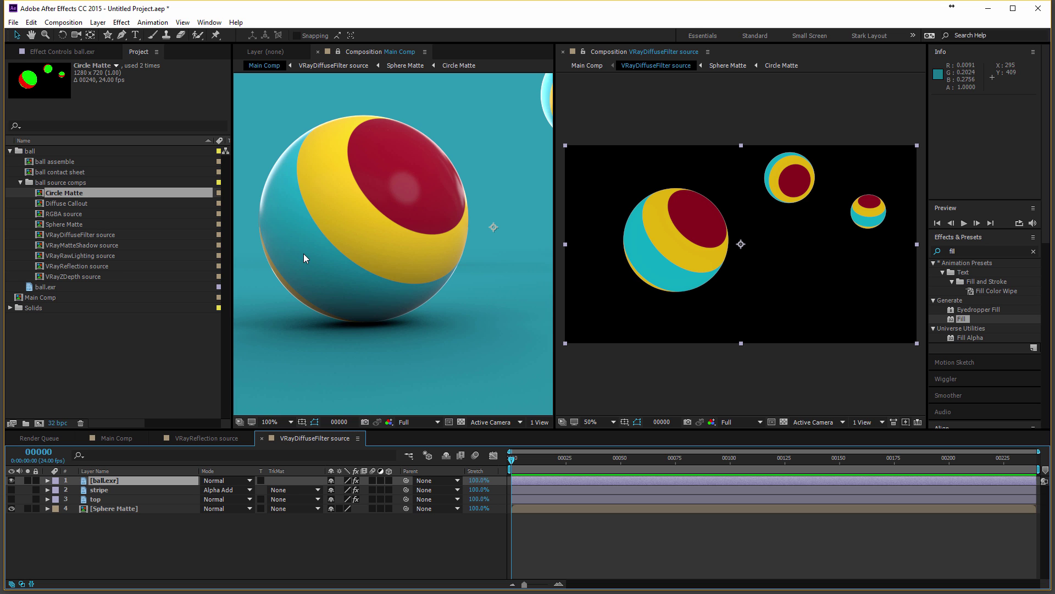
Examine the ball's colored regions in Main Comp and in the VRayDiffuseFilter source viewer
scroll(304, 253, down, 1)
scroll(303, 253, up, 1)
key(h)
drag(304, 253, 322, 276)
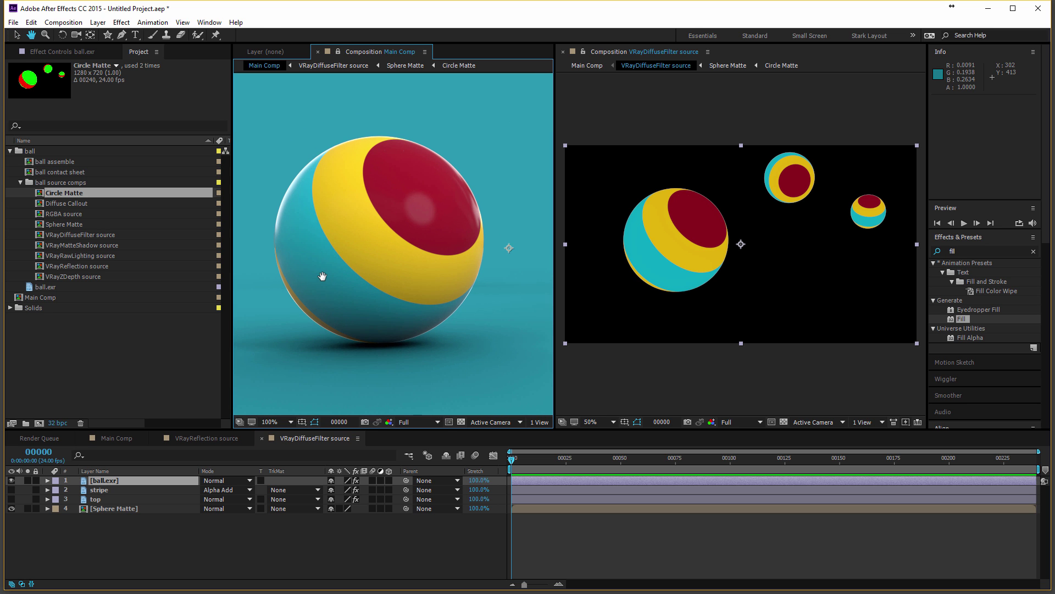
key(v)
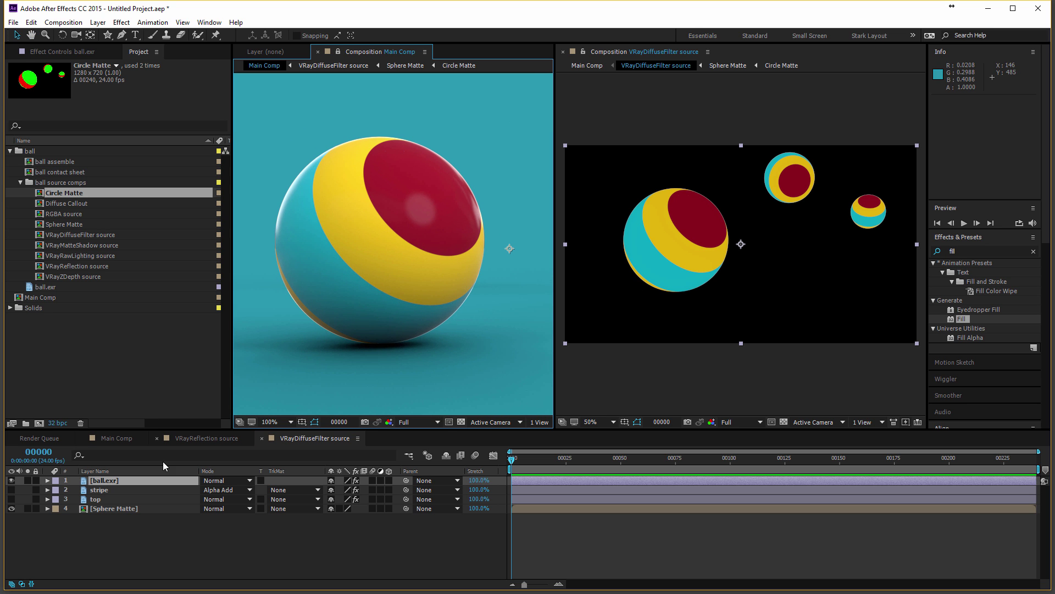
scroll(638, 233, up, 2)
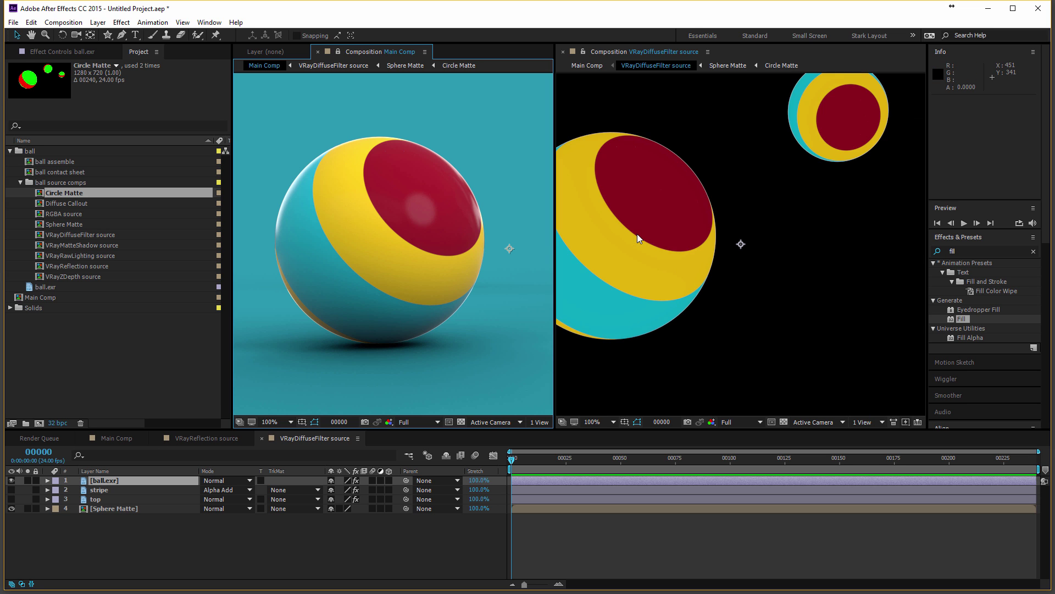
scroll(637, 233, down, 2)
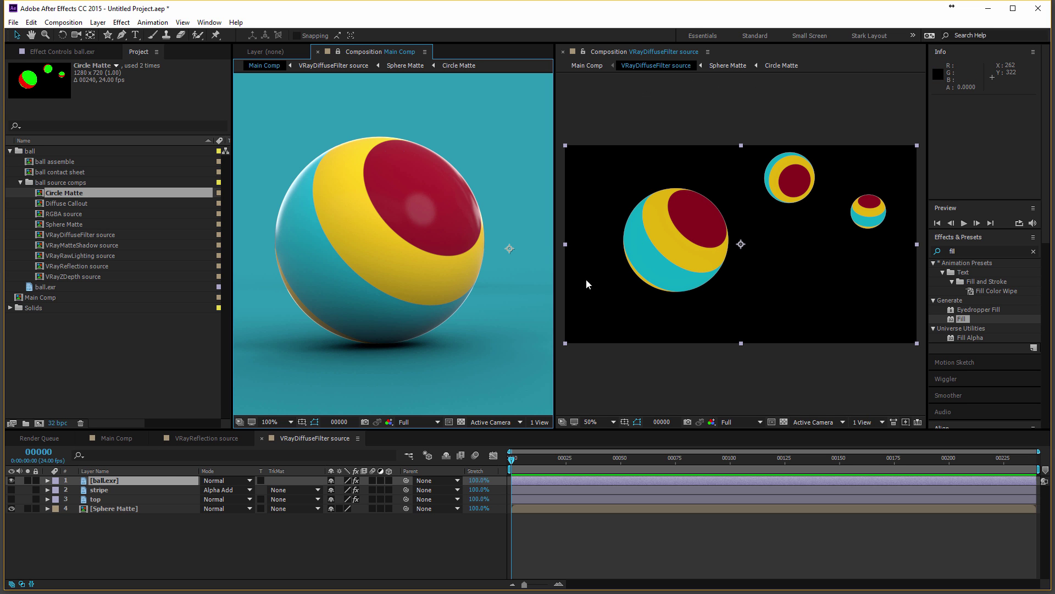
Add the Hue/Saturation color correction effect to the ball.exr layer
click(93, 49)
click(126, 23)
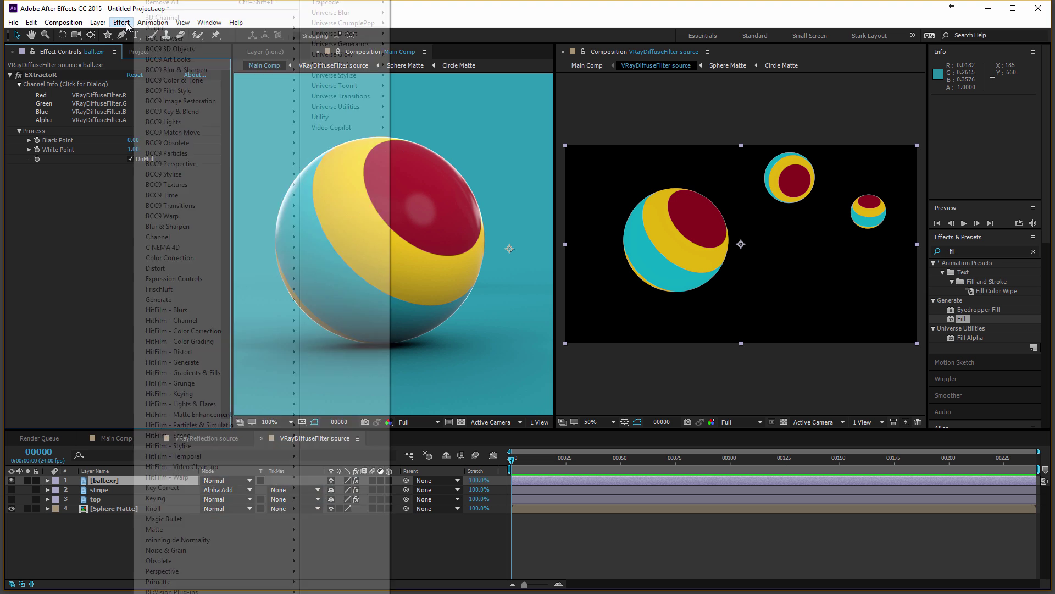
mouse_move(264, 258)
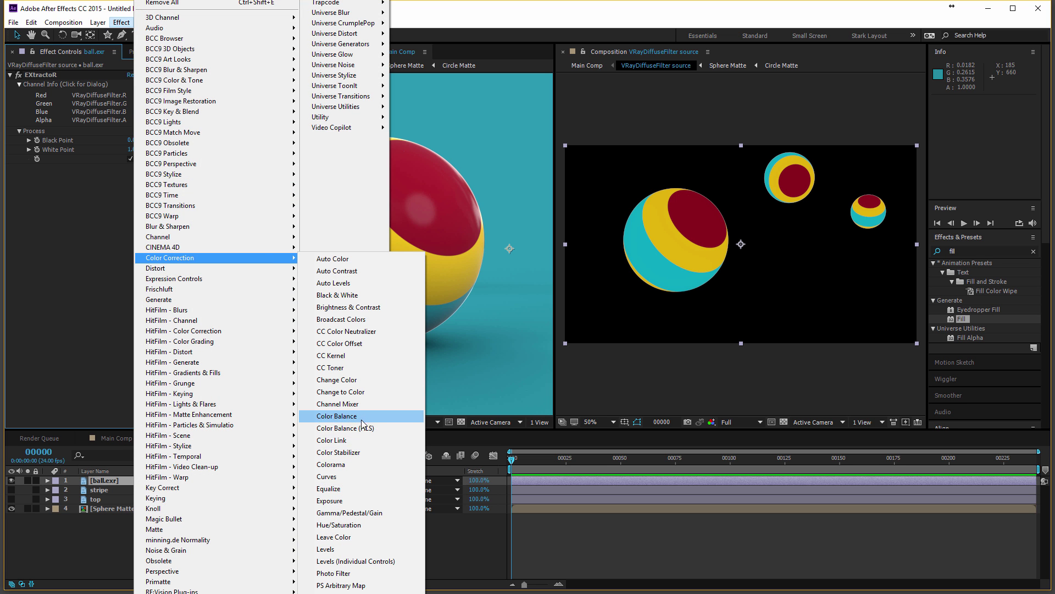
click(338, 525)
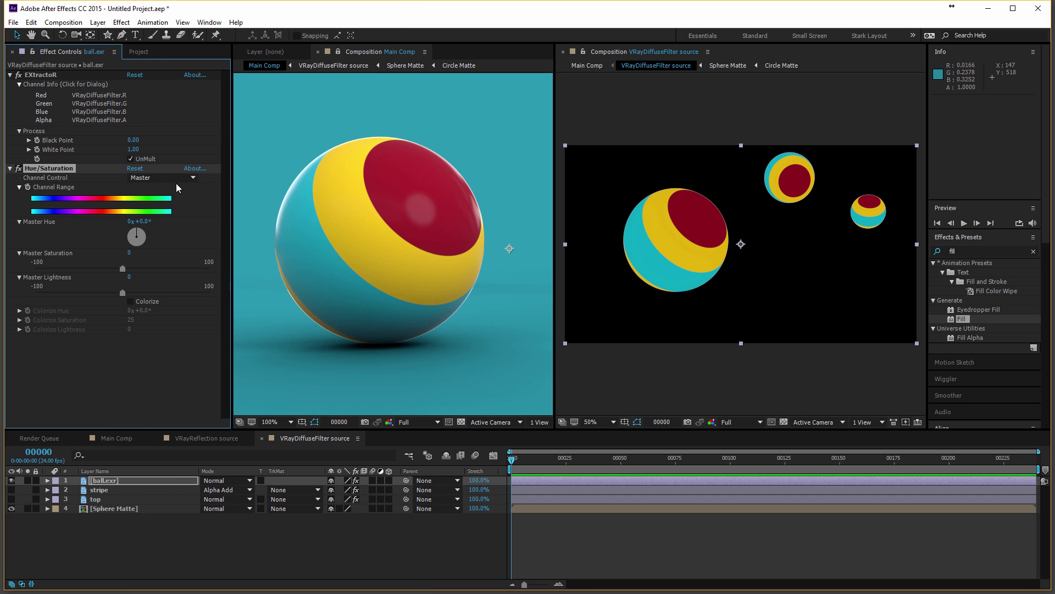
Set the Hue/Saturation channel to Cyans and shift the Cyan Hue to +84°
click(177, 179)
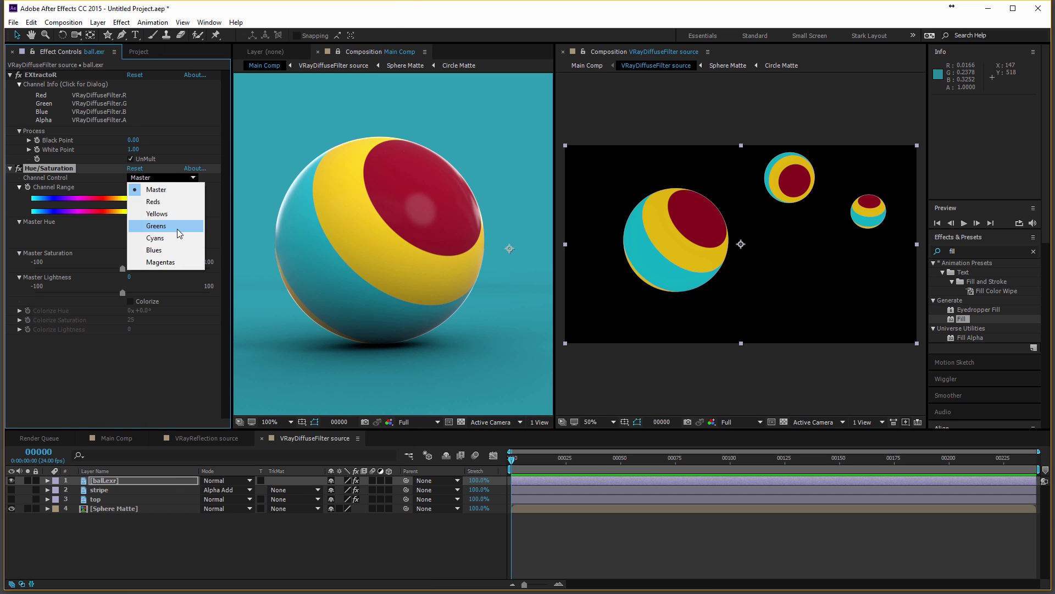
click(177, 250)
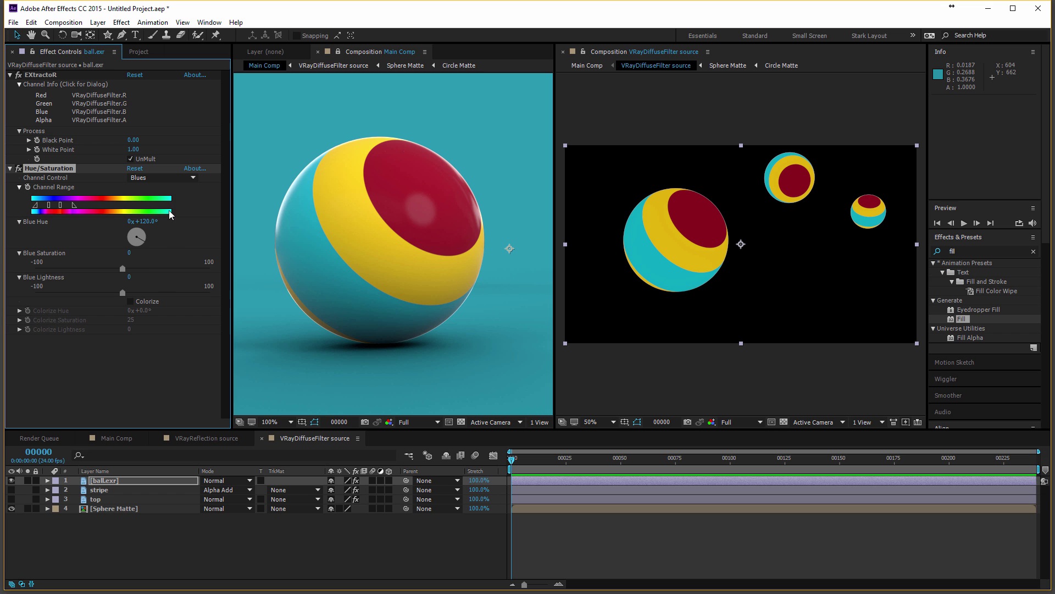
click(170, 177)
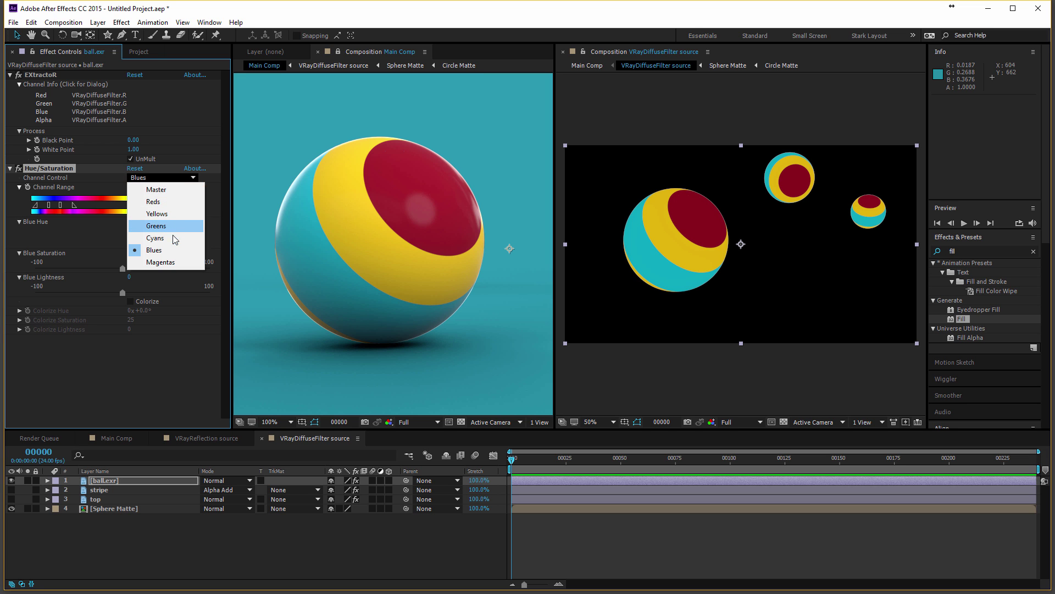
click(155, 238)
drag(142, 221, 215, 227)
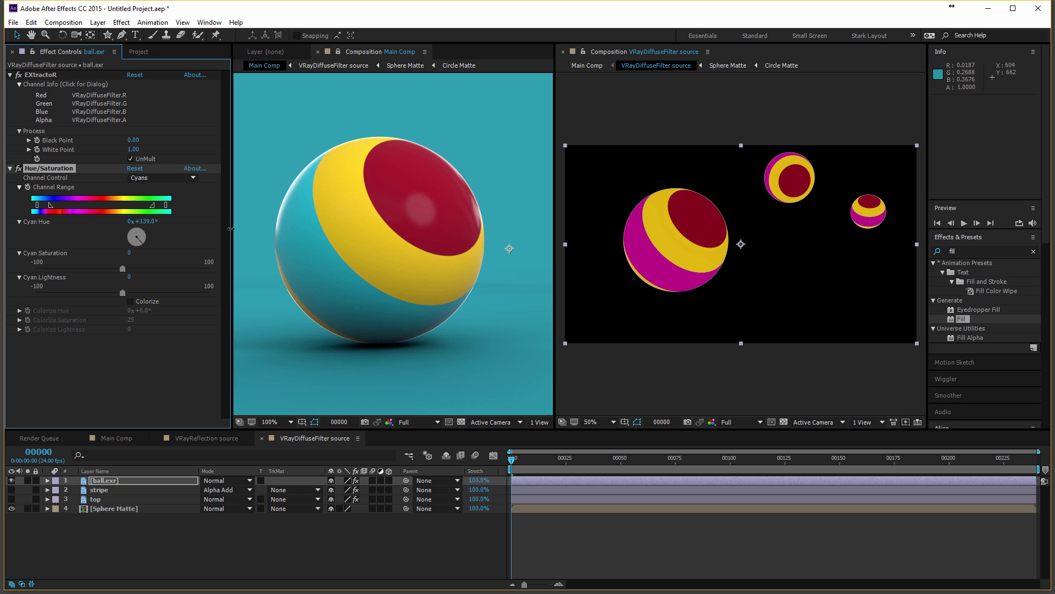
drag(145, 222, 125, 228)
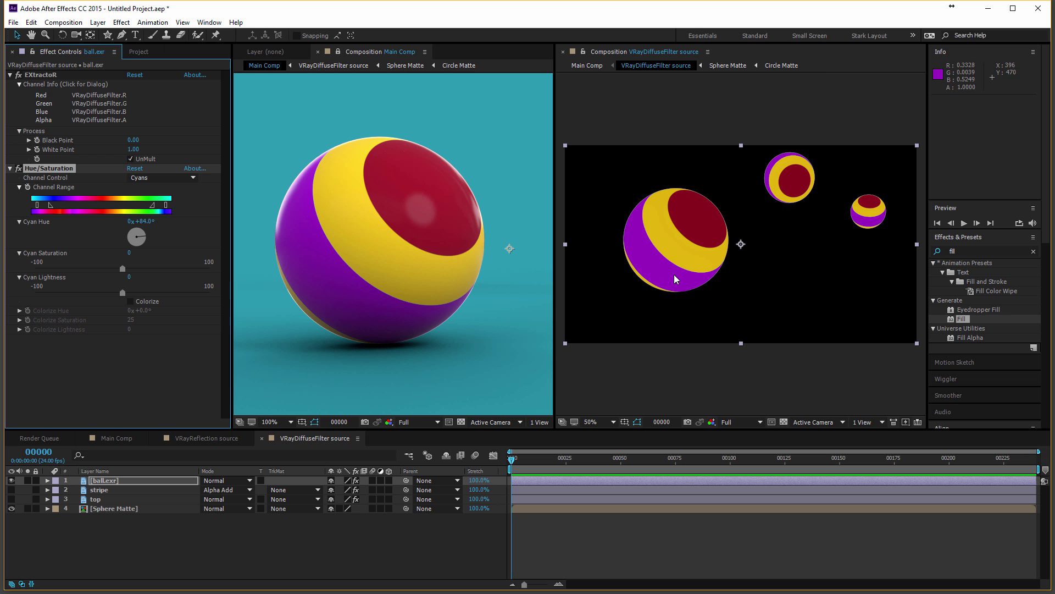
Compare the ball's colors with Hue/Saturation on and off, and delete the effect from ball.exr
scroll(674, 275, up, 2)
scroll(720, 143, up, 2)
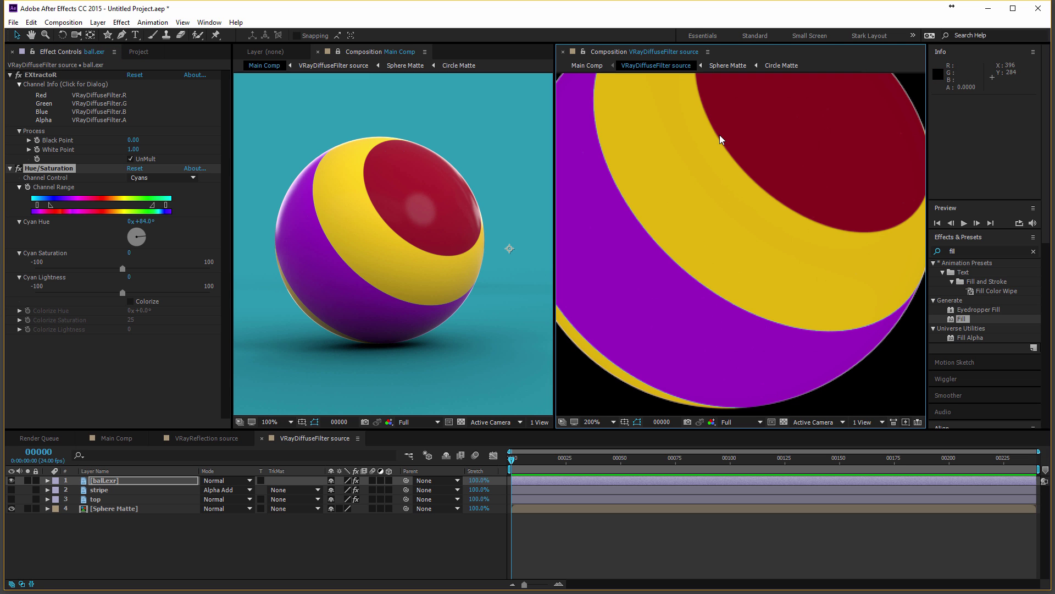
scroll(720, 134, down, 2)
click(18, 168)
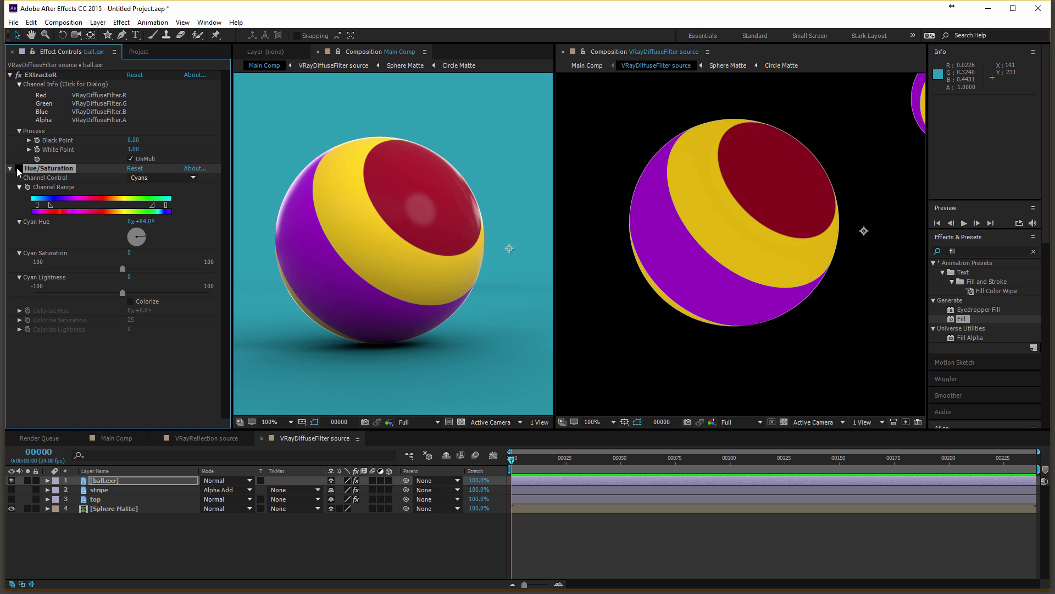
click(19, 169)
click(18, 168)
click(18, 168)
click(18, 169)
click(18, 169)
click(18, 169)
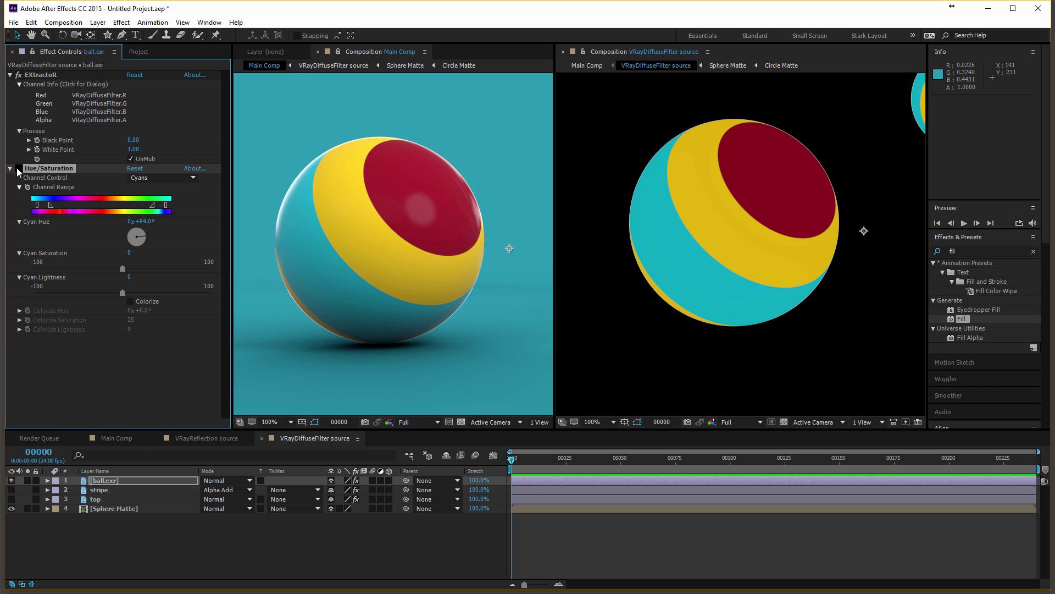
click(18, 169)
click(18, 169)
key(Delete)
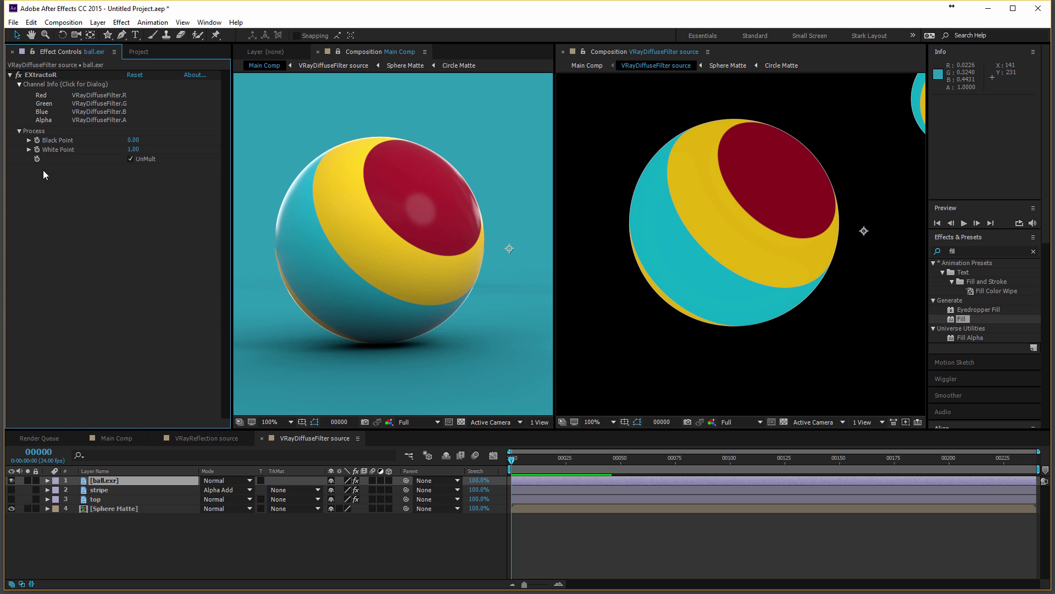
Apply Hue/Saturation to the ball.exr layer again with its channel control set to Reds
click(122, 22)
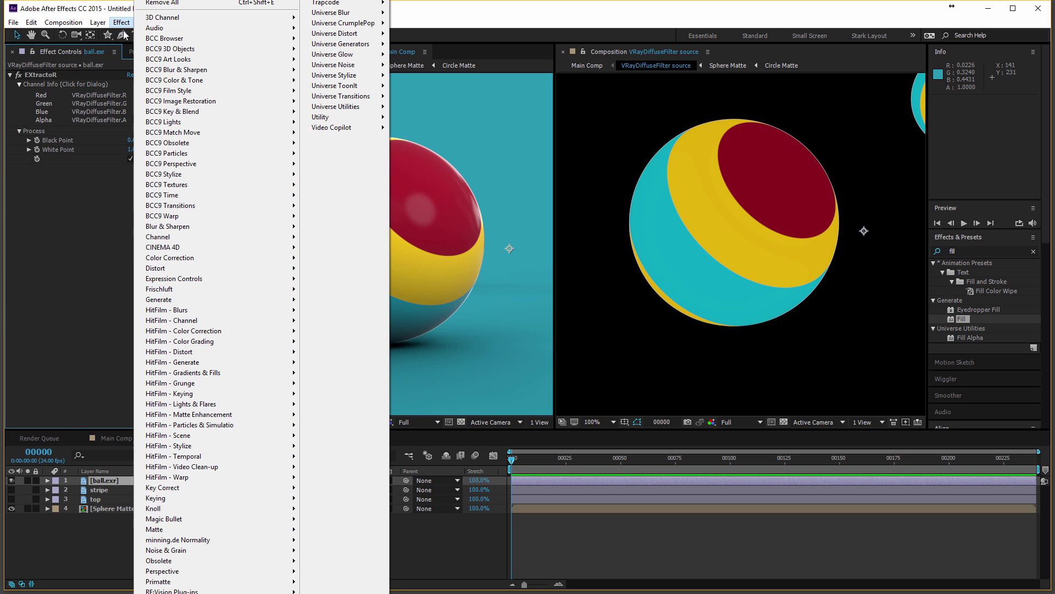
mouse_move(240, 262)
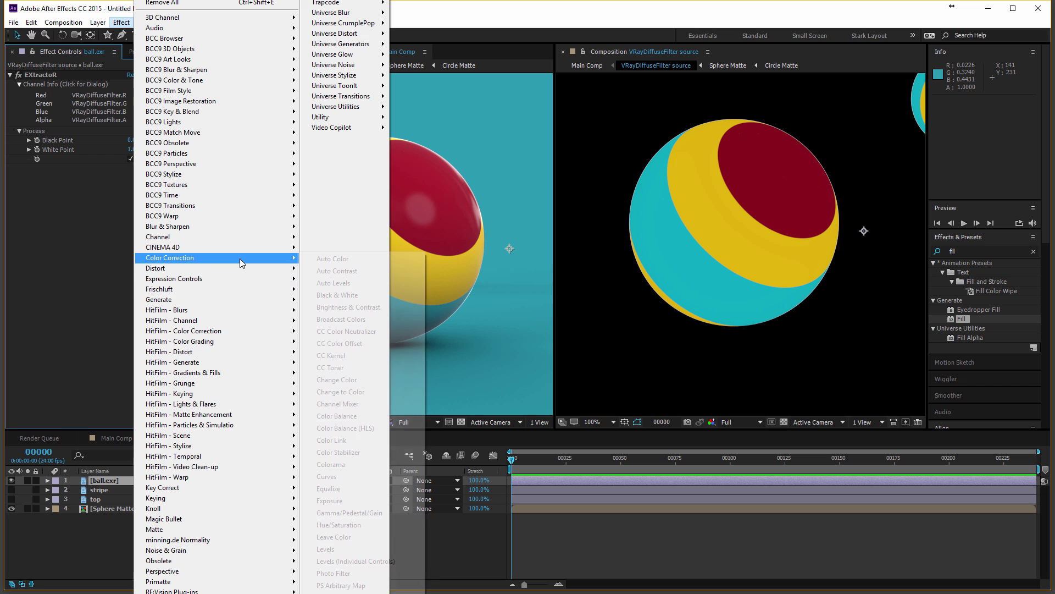
click(372, 528)
click(177, 178)
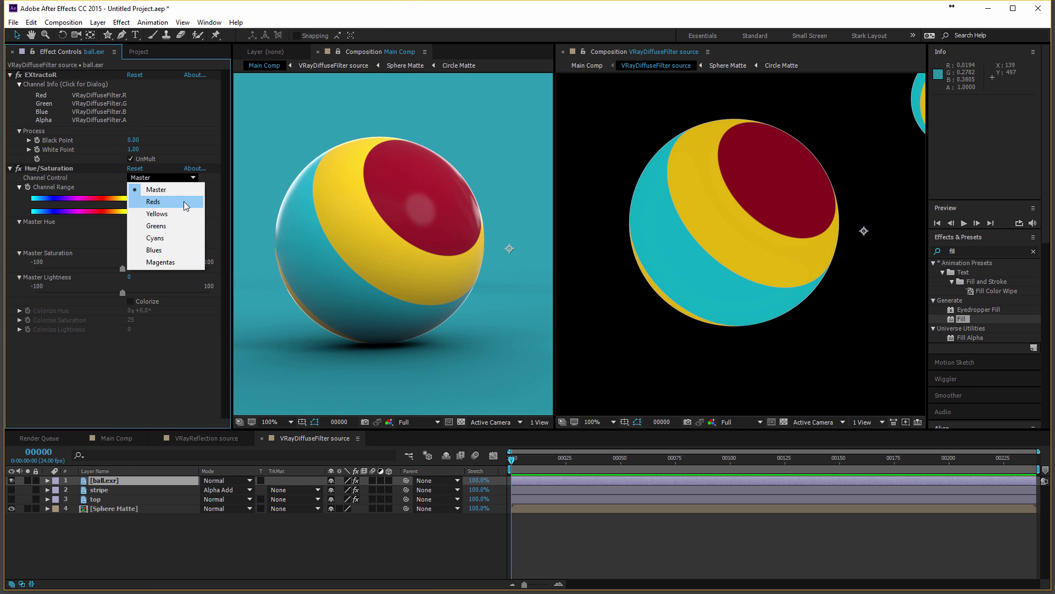
click(185, 201)
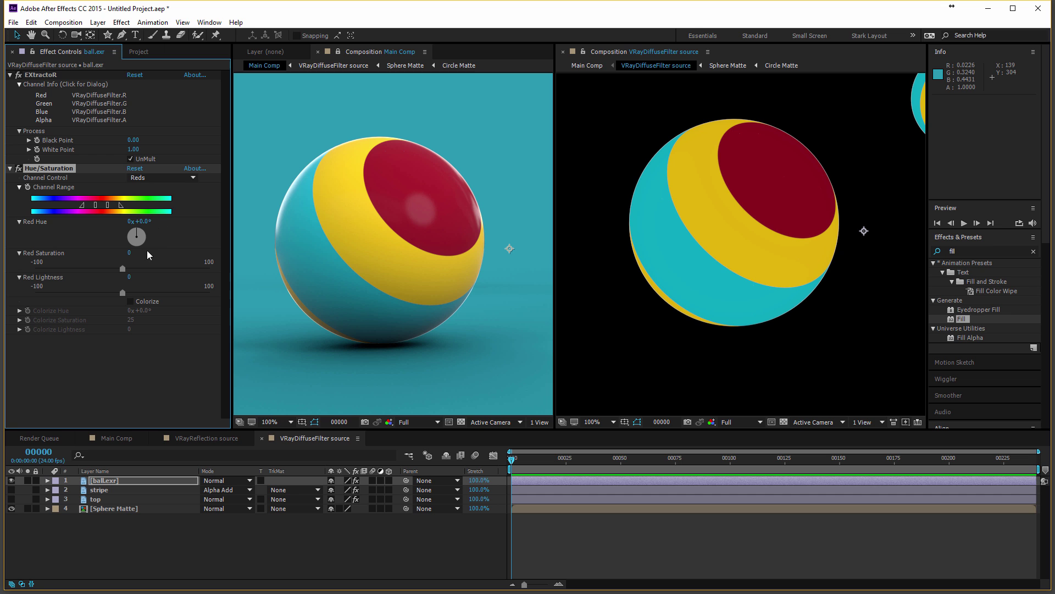
Try different Red Hue shifts up to 2x+297° on ball.exr, and remove the Hue/Saturation effect
drag(141, 223, 270, 222)
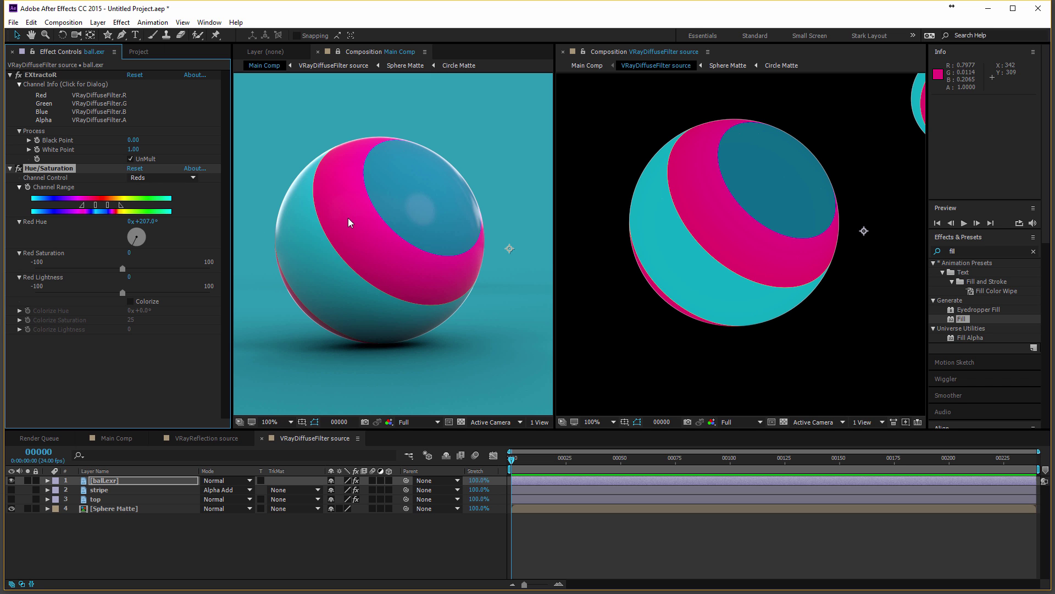
drag(63, 217, 49, 217)
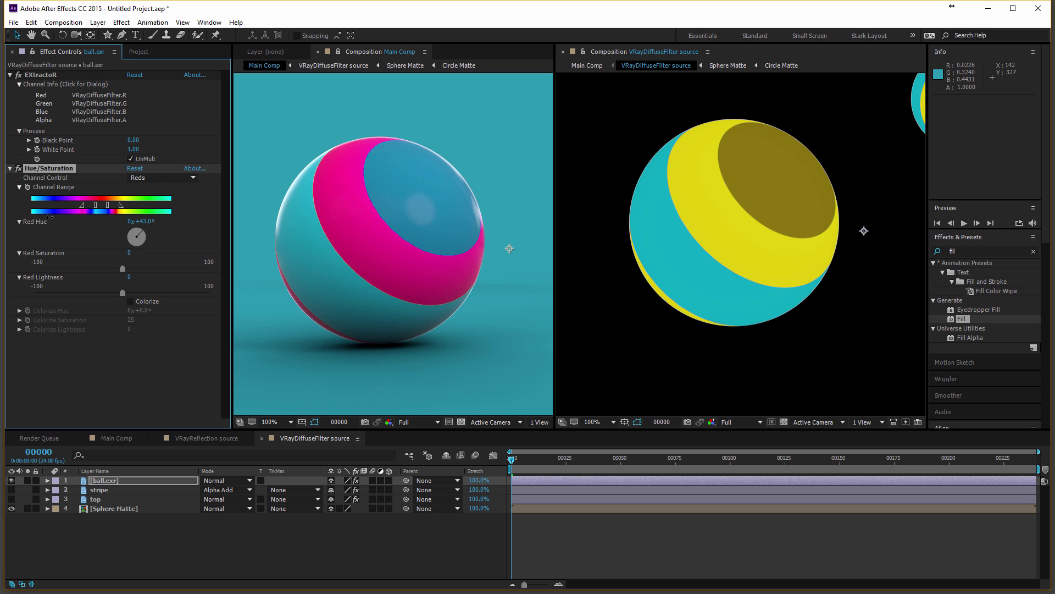
drag(118, 211, 690, 215)
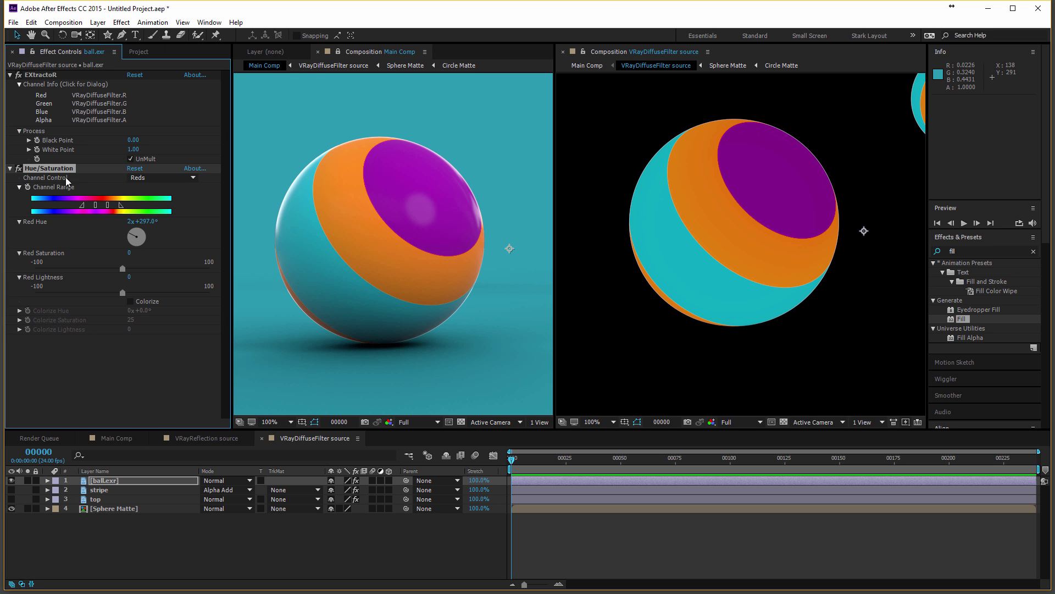
key(Delete)
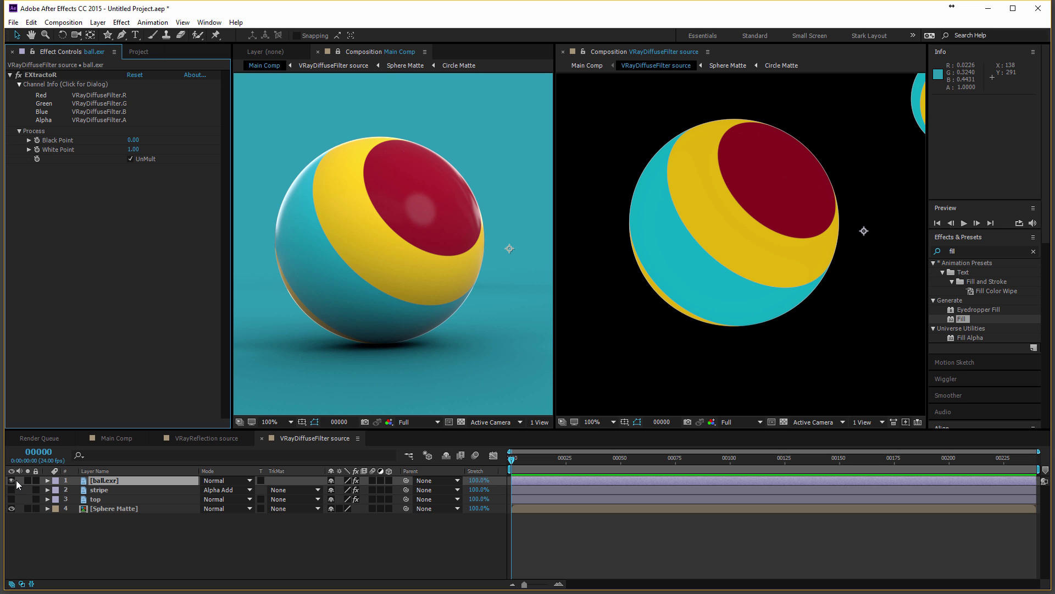
Hide the ball.exr layer, show the stripe matte layer, and move stripe directly above ball.exr
click(13, 480)
click(107, 487)
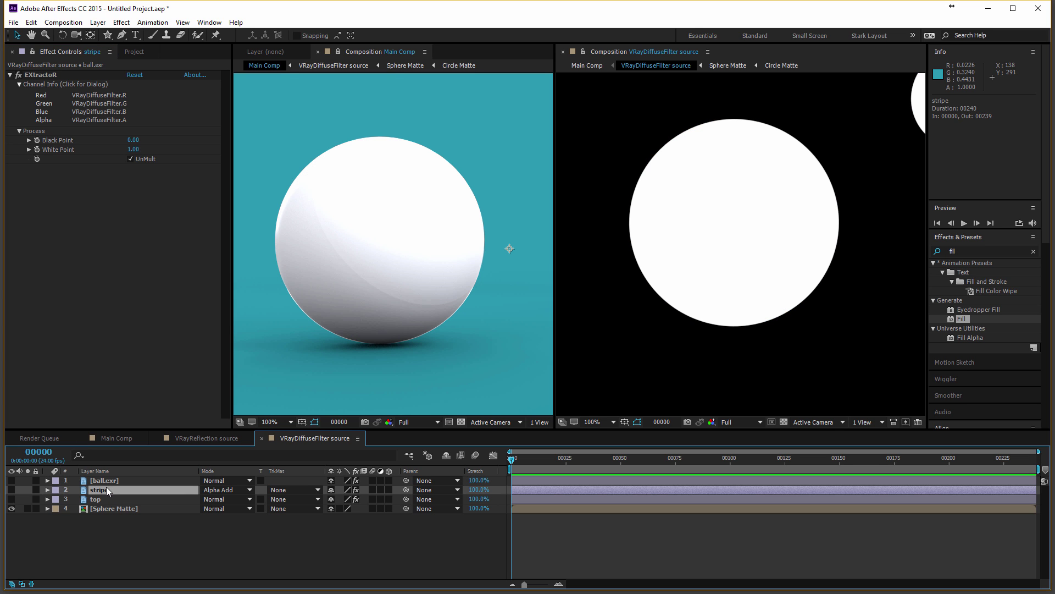
click(12, 490)
drag(114, 491, 114, 479)
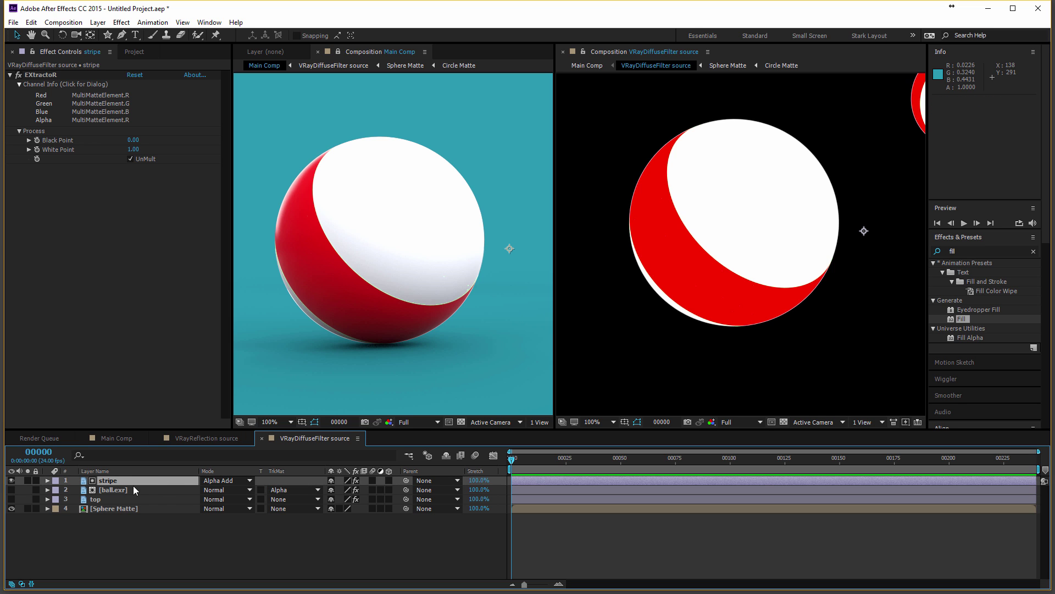
Set the stripe layer's blending mode to Normal and hide the layer
click(217, 481)
click(231, 6)
click(11, 480)
Create a comp-size orange solid with color FF1200 between the stripe and ball.exr layers
click(112, 490)
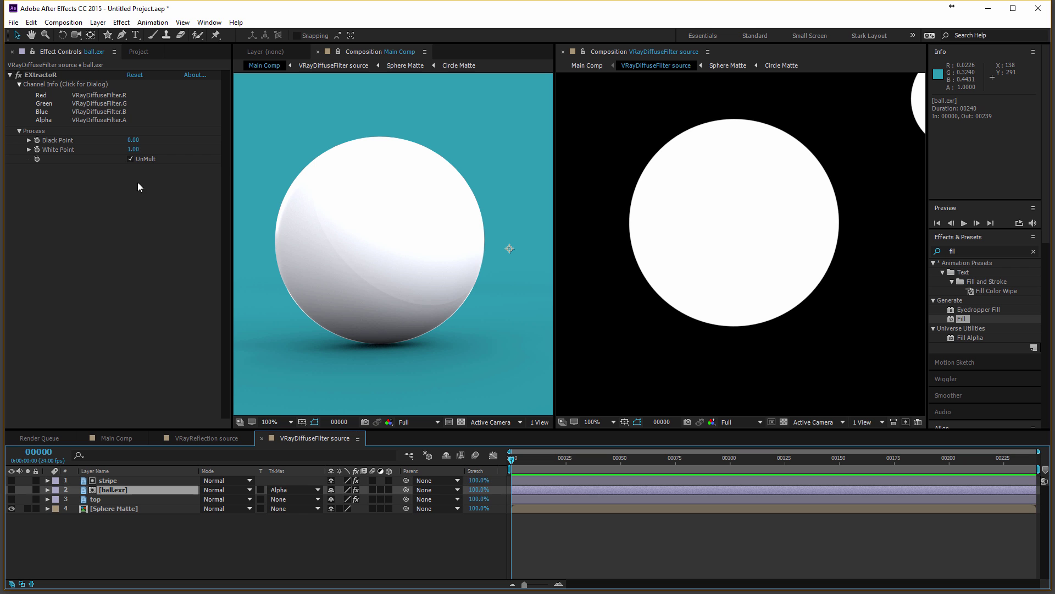
click(98, 22)
mouse_move(120, 33)
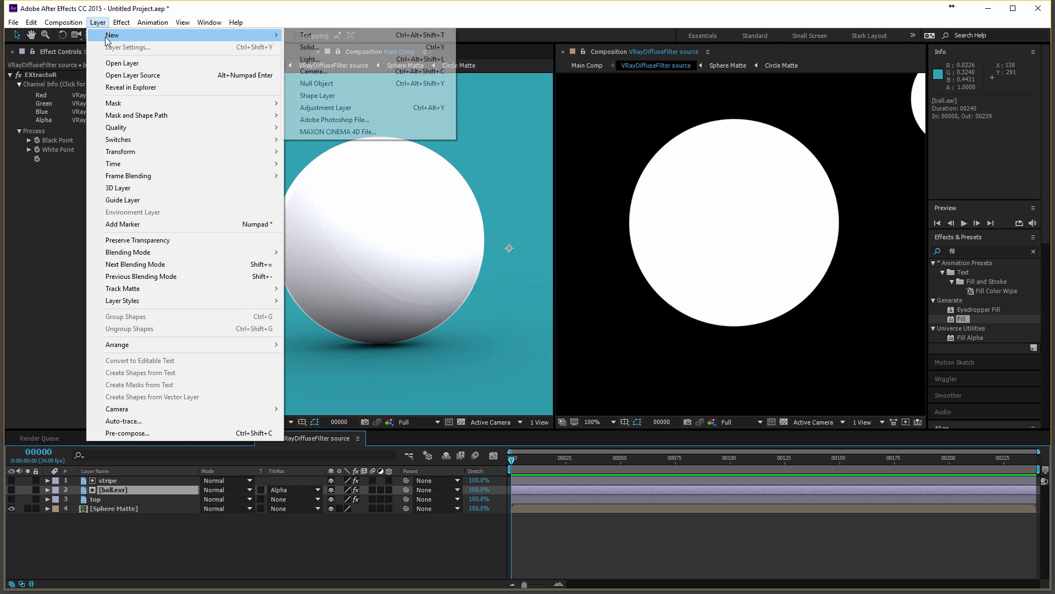
click(311, 52)
click(394, 357)
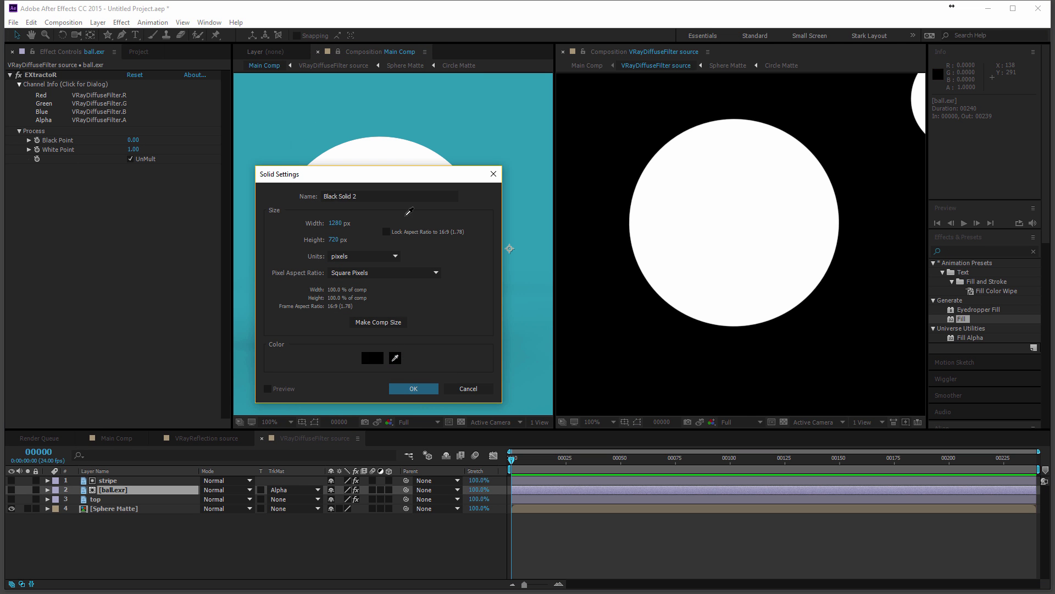
click(392, 259)
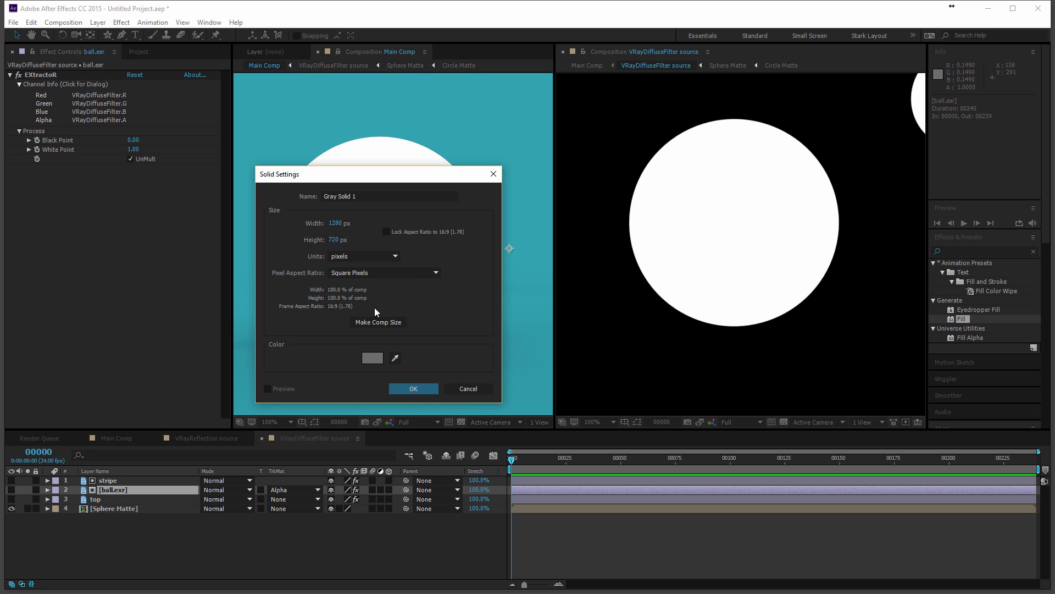
click(372, 358)
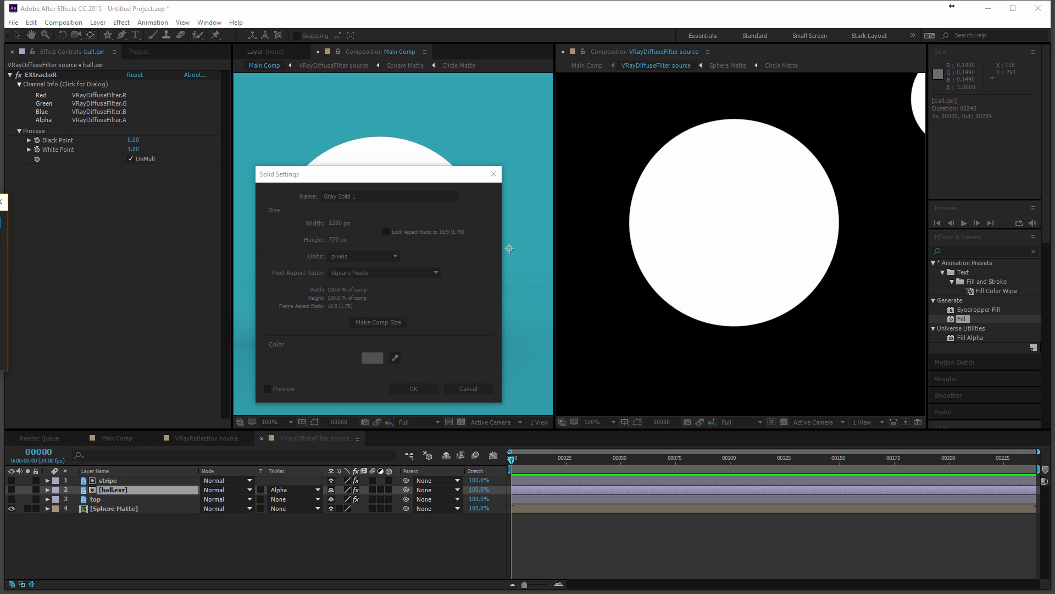
drag(0, 207, 122, 195)
click(124, 347)
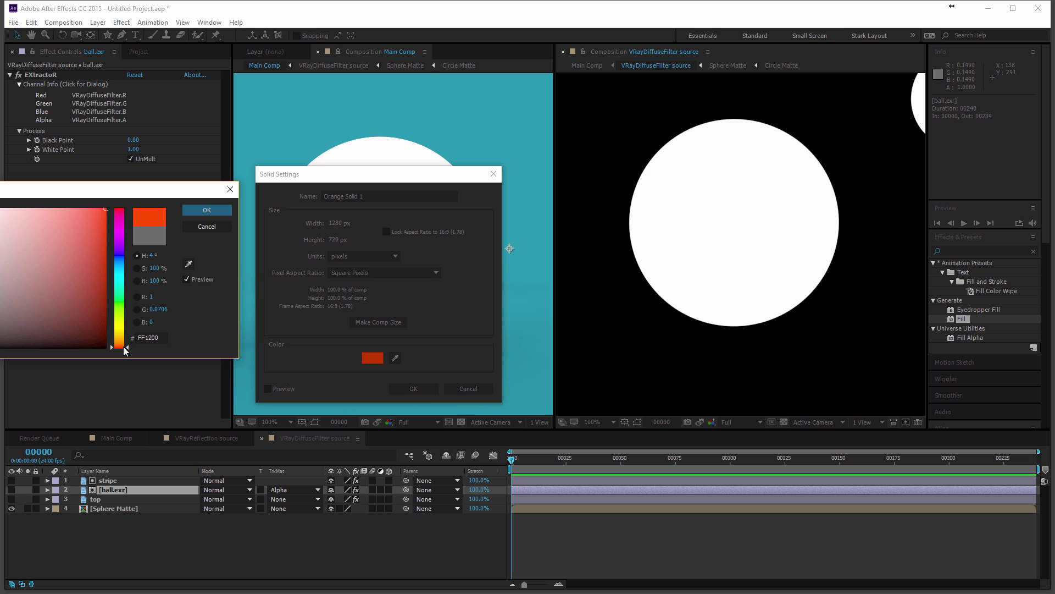
click(220, 214)
click(416, 391)
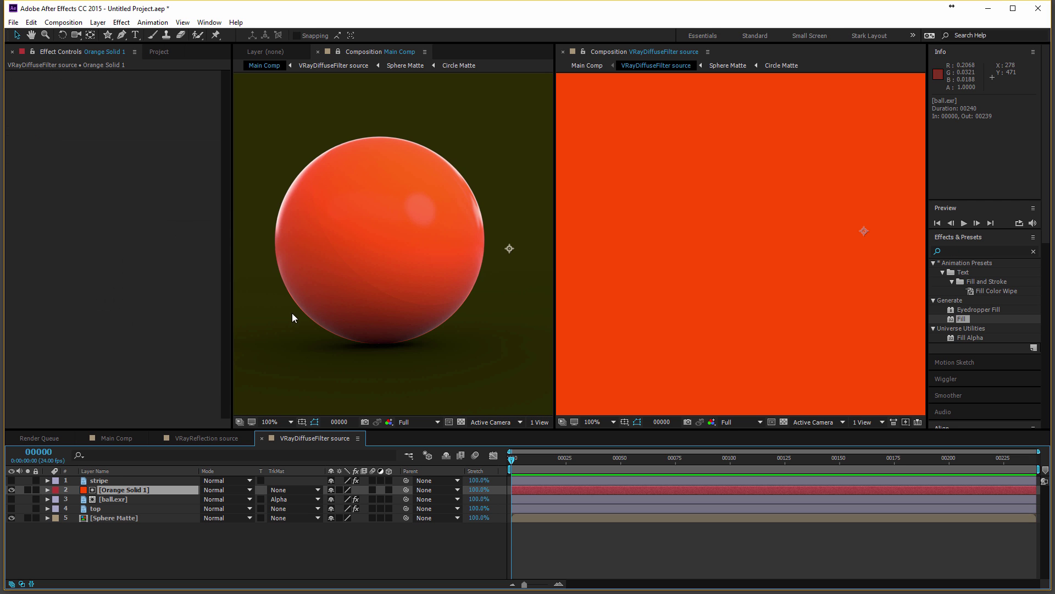
Set the orange solid's track matte to Alpha Matte "stripe"
scroll(292, 312, down, 2)
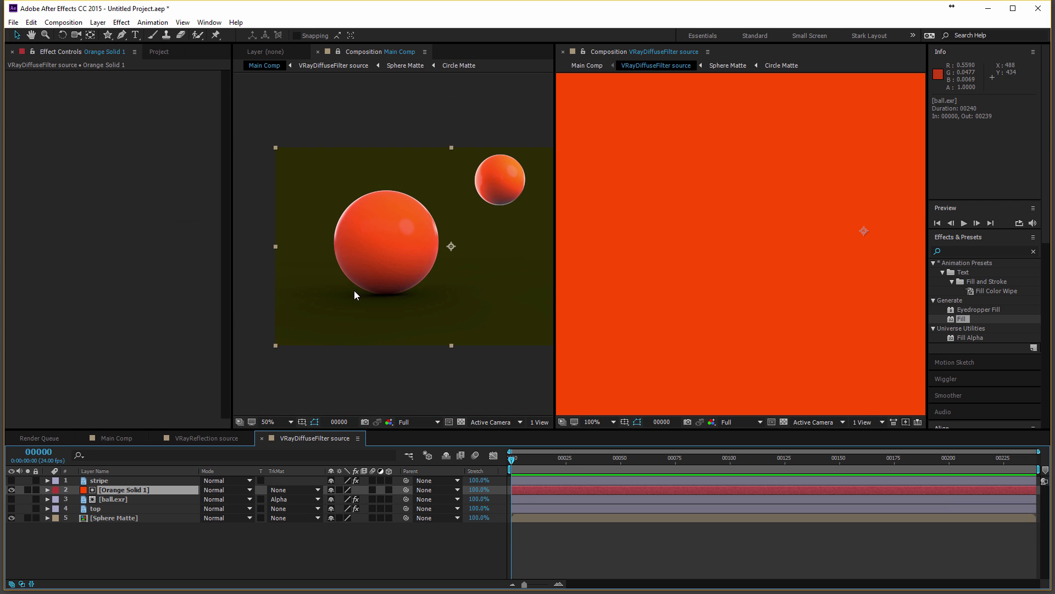
scroll(696, 249, down, 2)
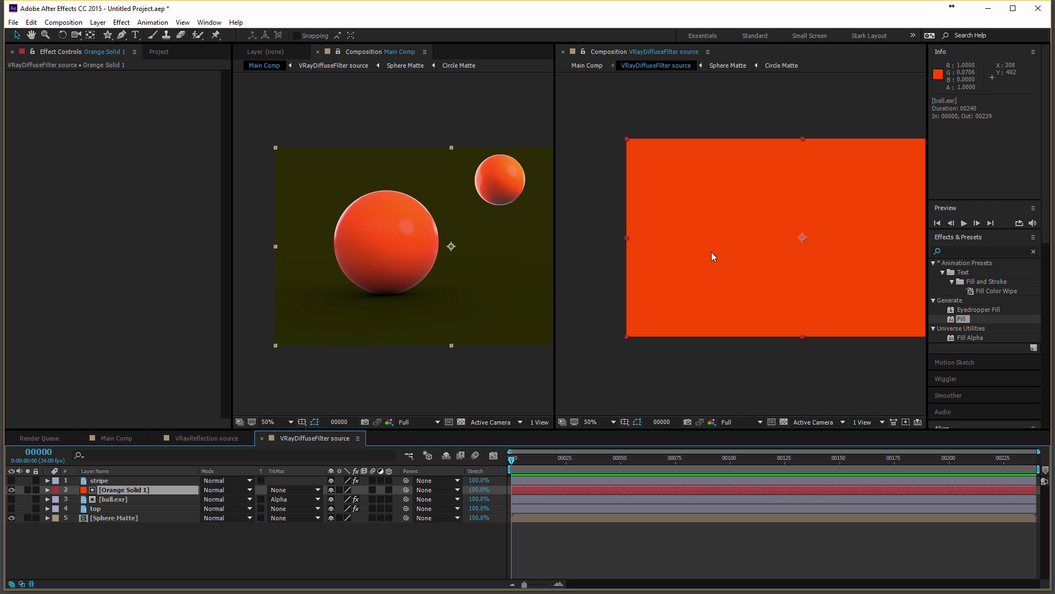
scroll(469, 259, up, 2)
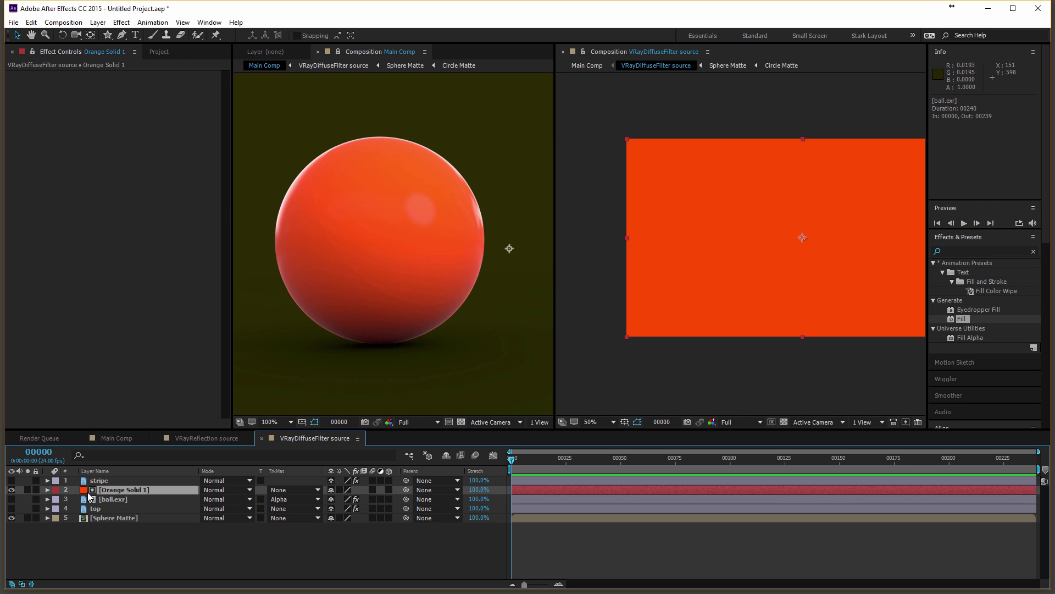
click(279, 489)
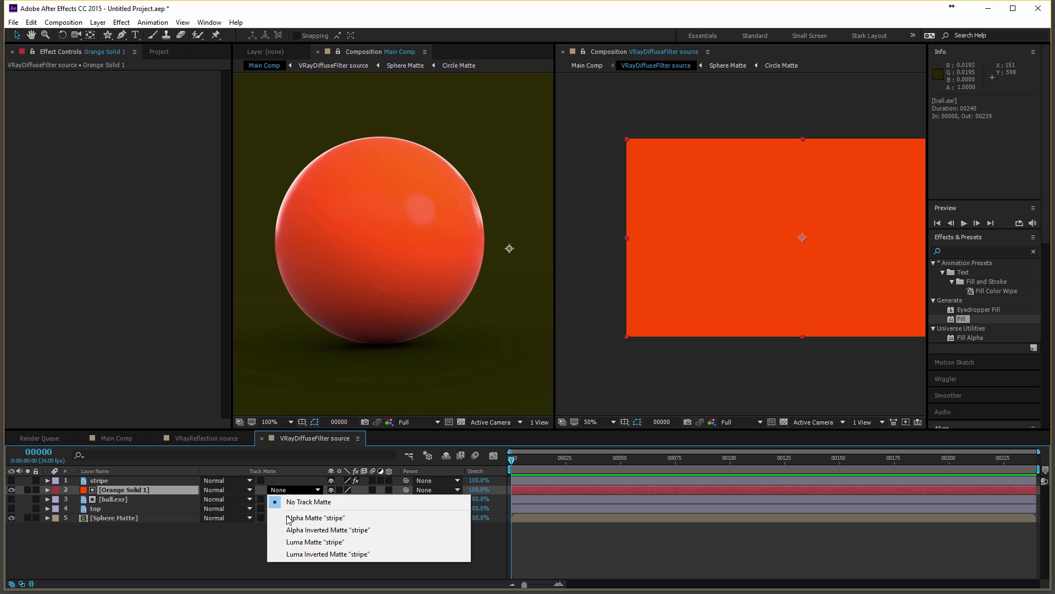
click(288, 518)
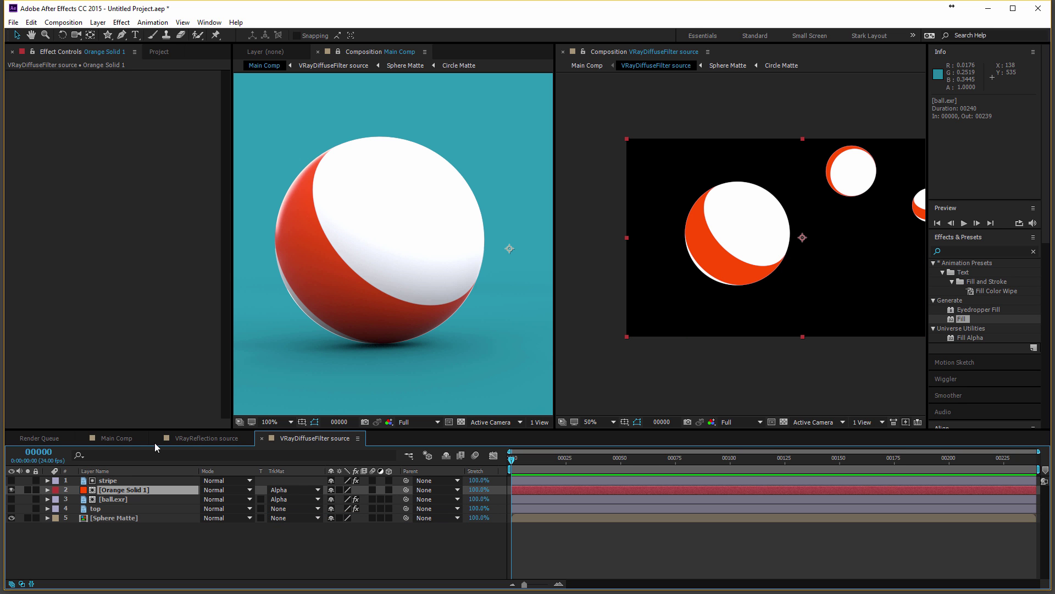
Show the ball.exr layer briefly to compare its stripe and top areas with the orange solid, and hide it again
click(119, 499)
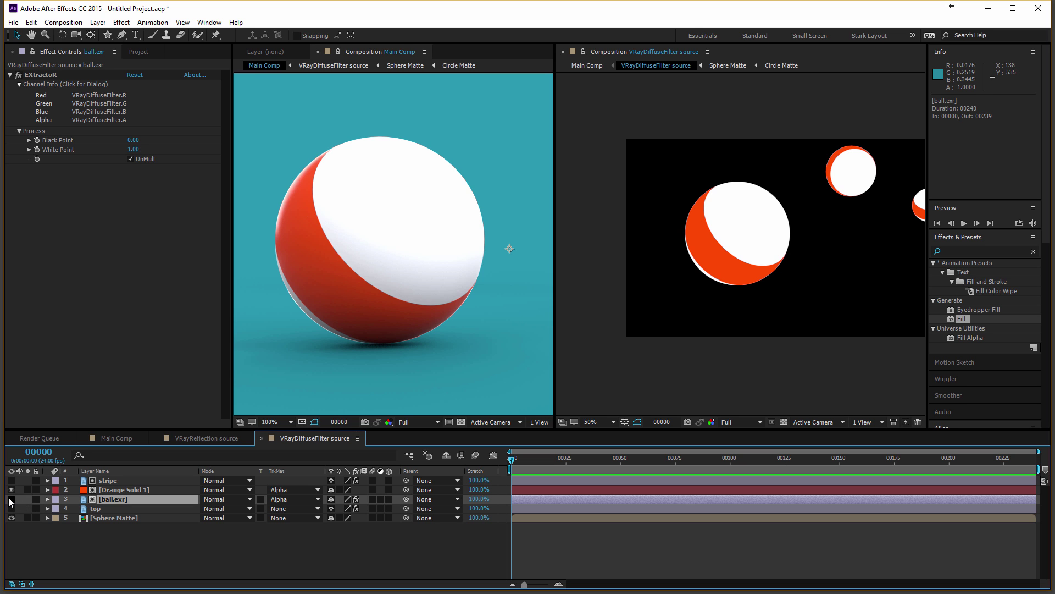
click(11, 500)
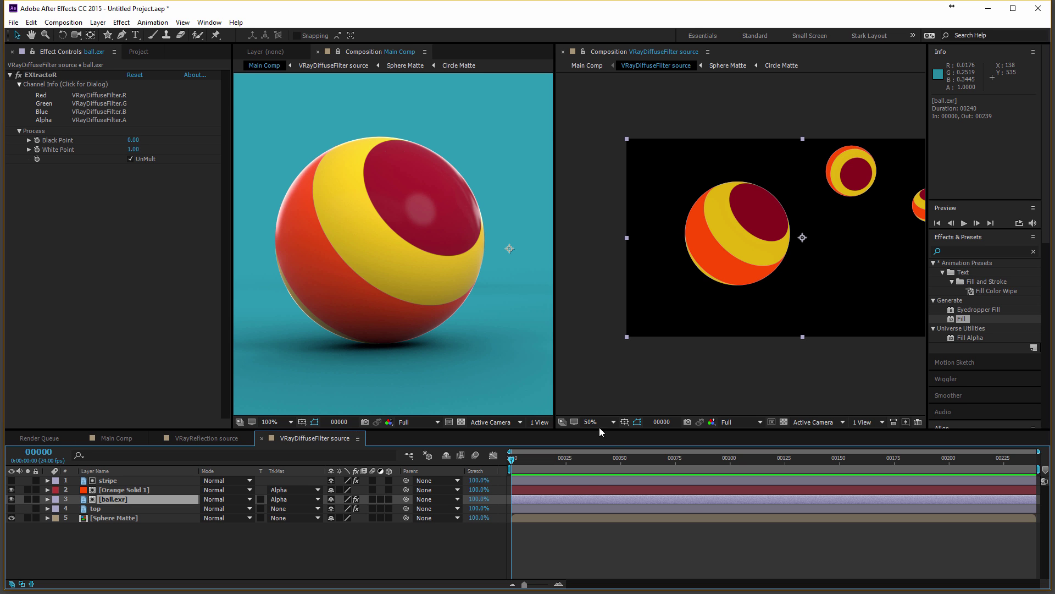
scroll(409, 302, up, 2)
scroll(409, 302, down, 2)
click(11, 498)
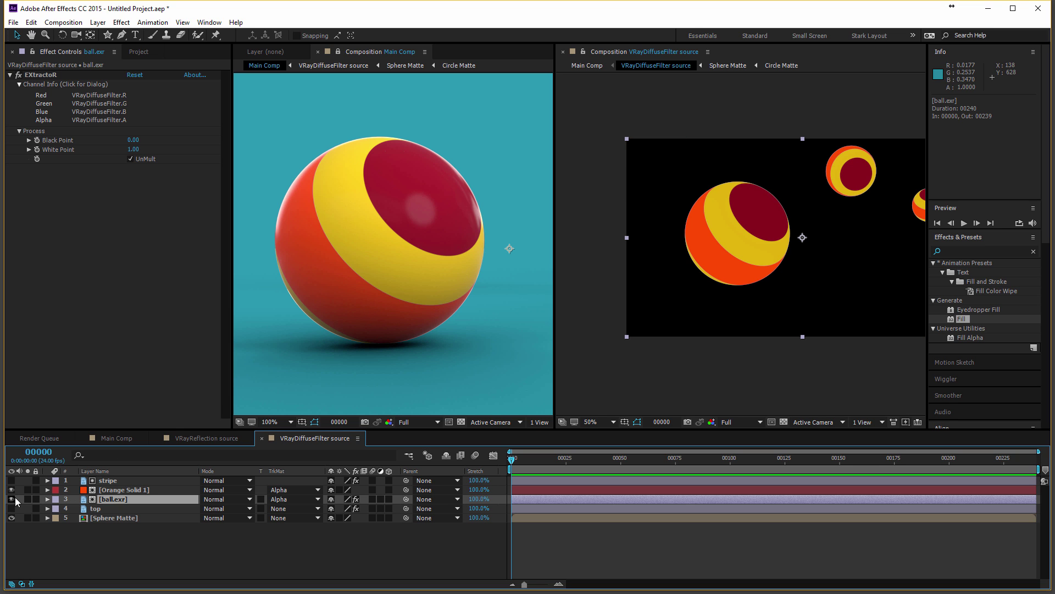
Move the top matte layer to the head of the layer stack and create a comp-size dark cyan solid, color 00131A, directly beneath it
click(94, 509)
drag(94, 509, 117, 480)
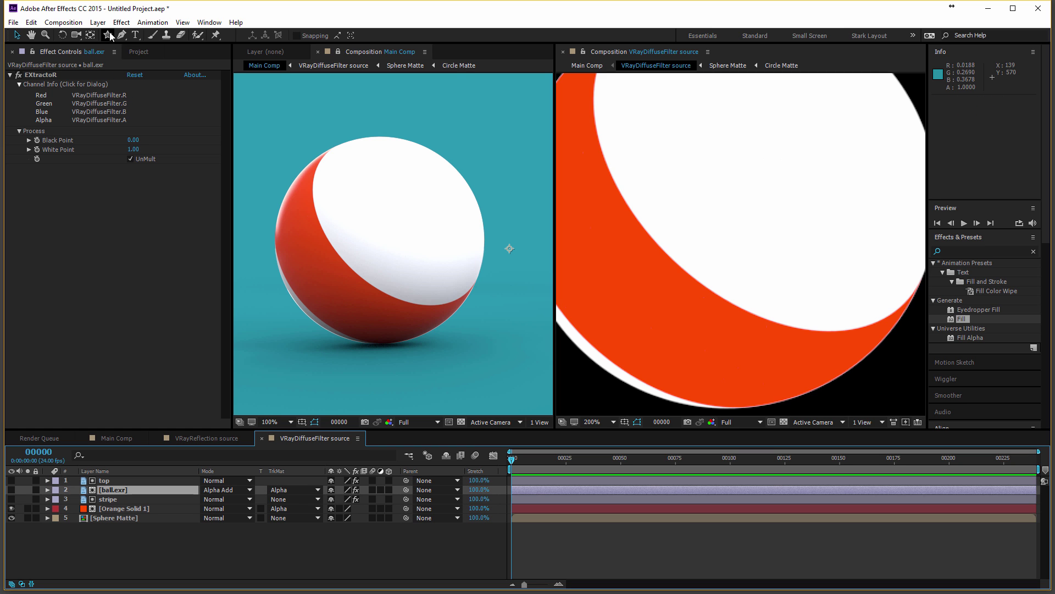
click(98, 22)
click(309, 47)
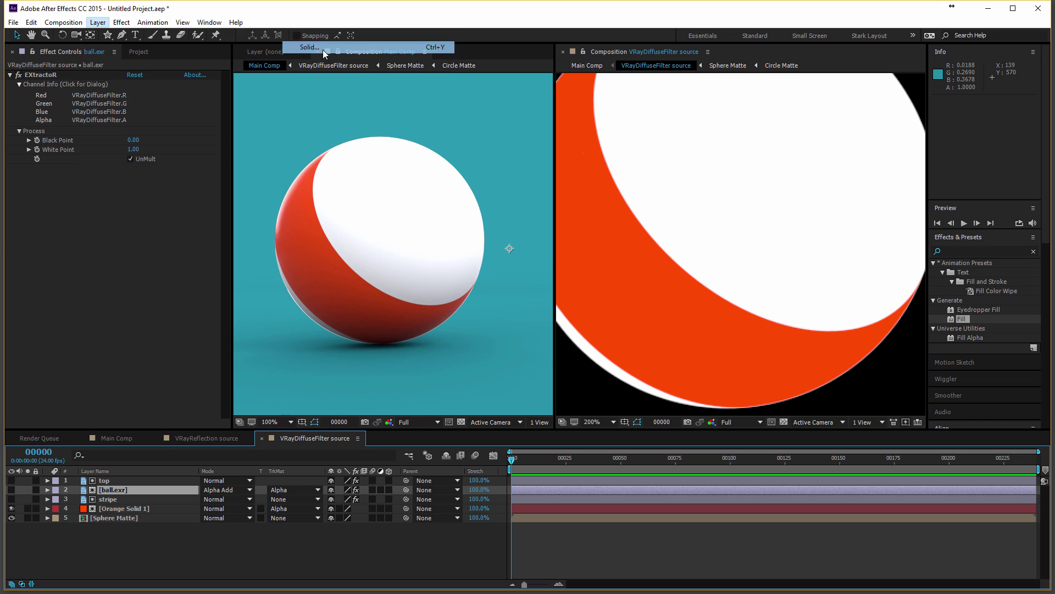
click(395, 358)
click(458, 130)
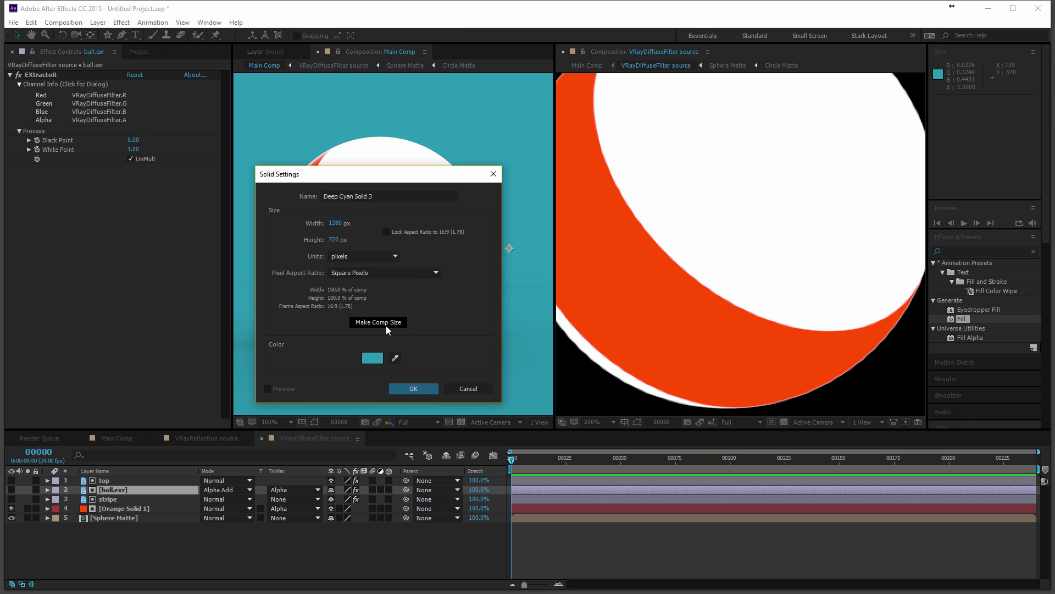
click(372, 358)
drag(98, 285, 105, 333)
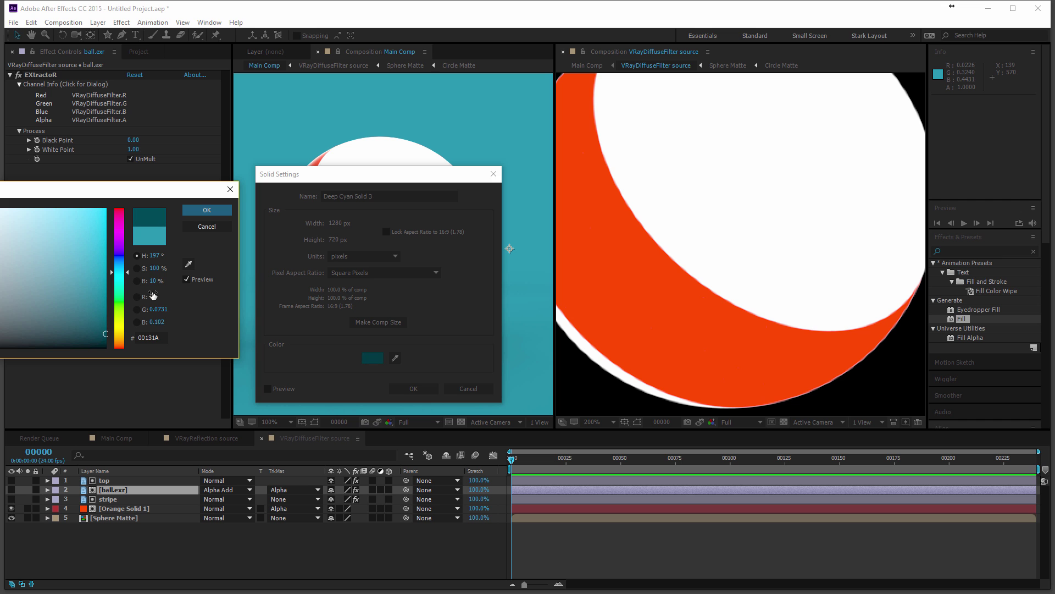
click(206, 210)
click(404, 386)
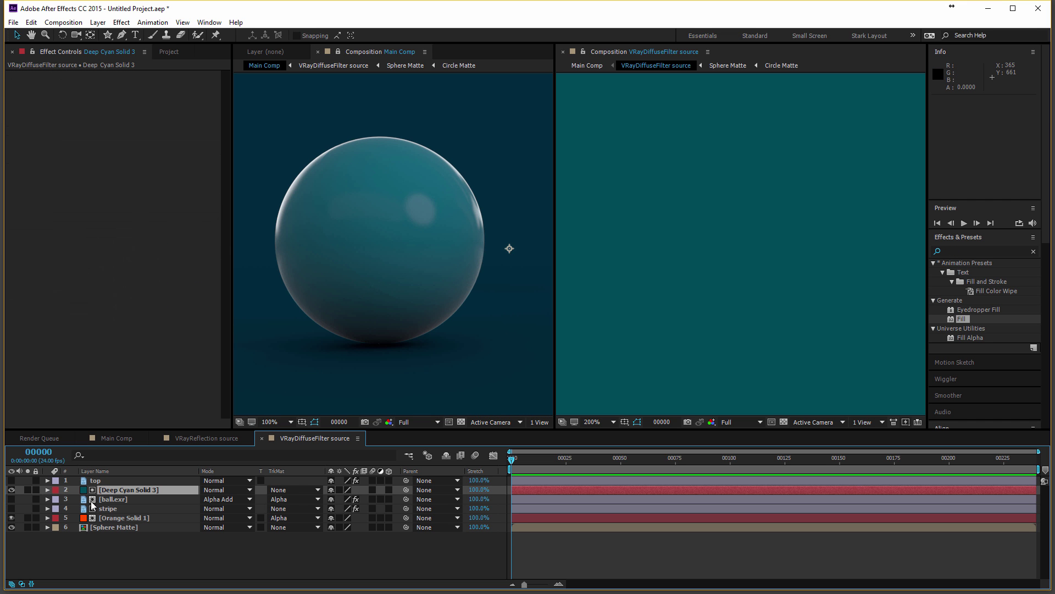
Matte the dark cyan solid with Alpha Matte "top" and pre-compose it with the top layer as "top"
click(294, 490)
click(308, 515)
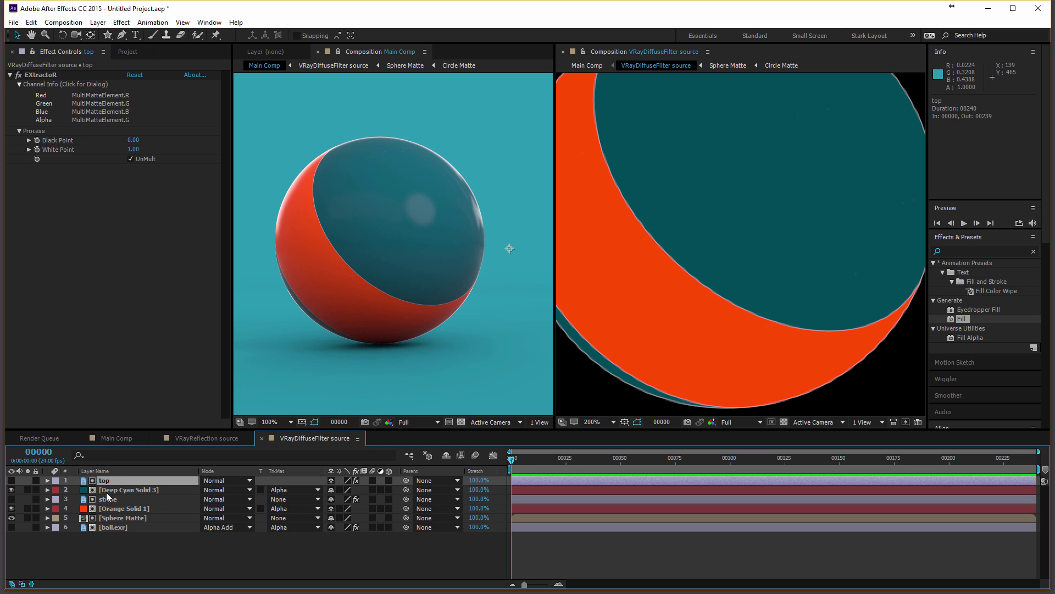
shift+click(112, 489)
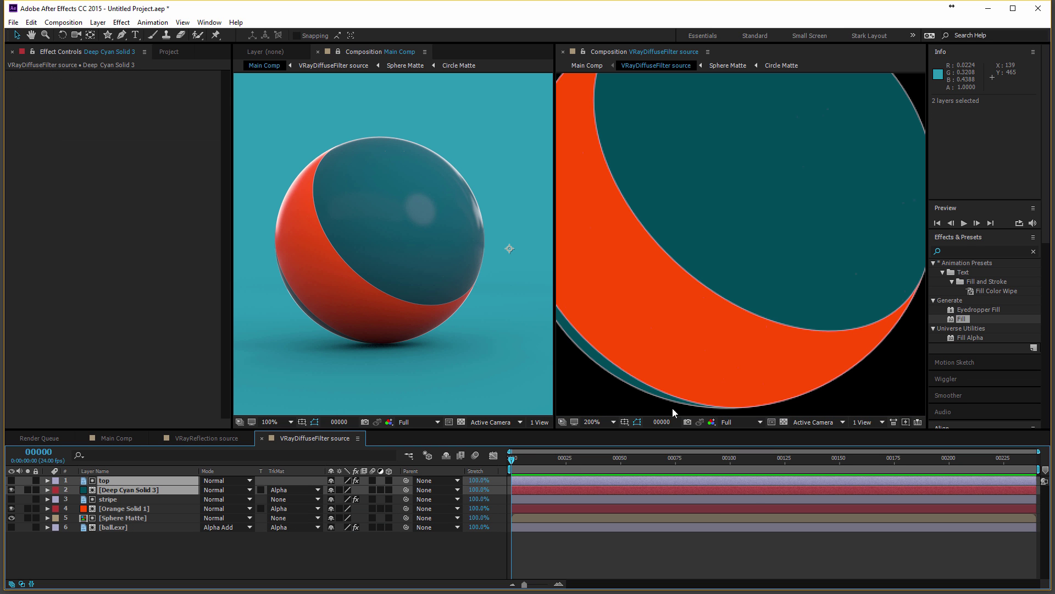
click(98, 22)
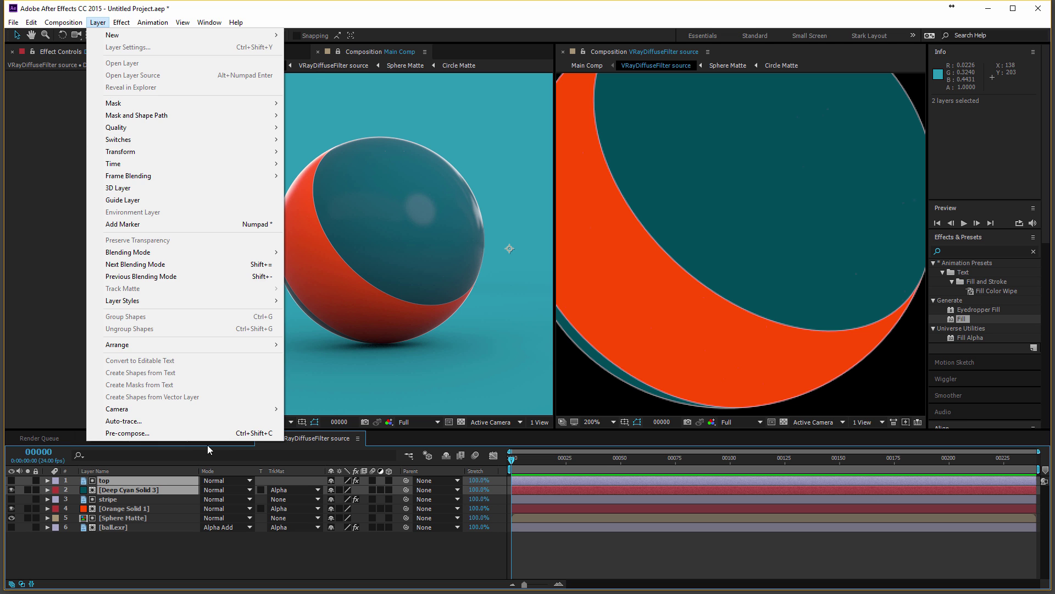
click(210, 433)
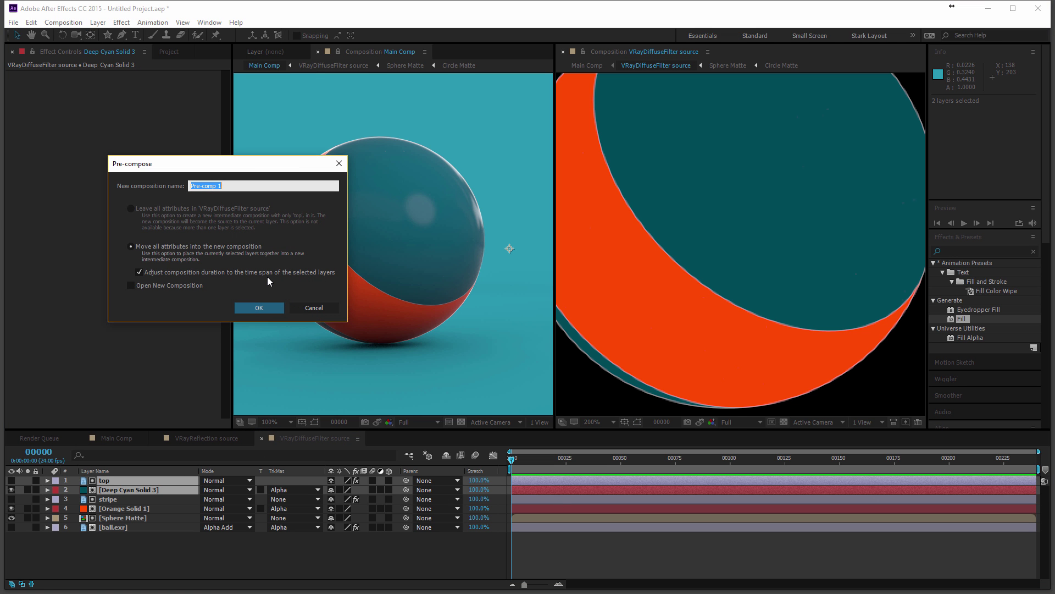
text(top)
key(Return)
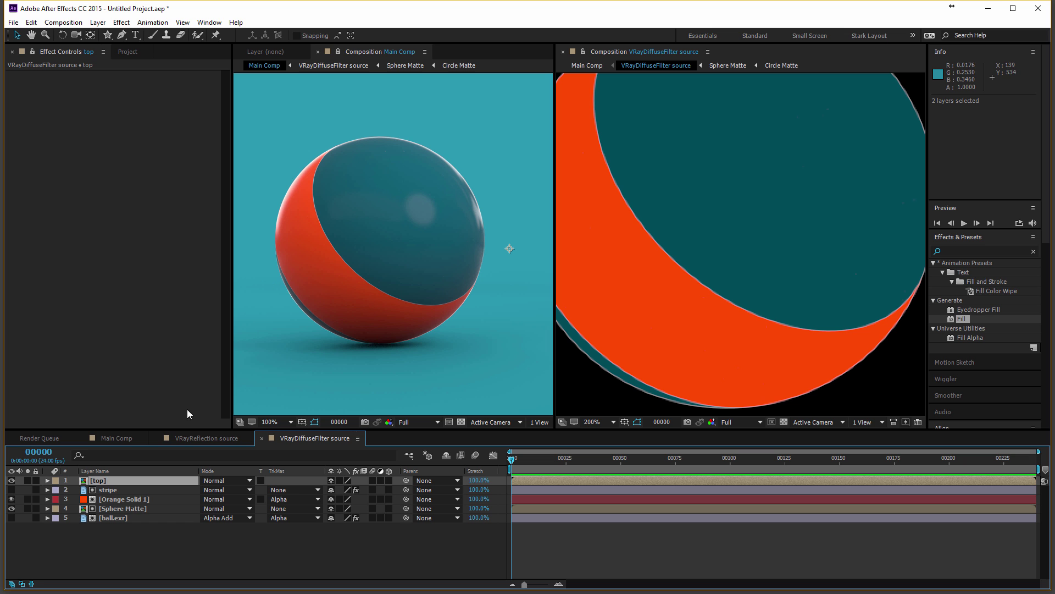
Pre-compose the stripe matte and the orange solid together as "bottom", moving all attributes into the new composition
click(154, 489)
shift+click(153, 499)
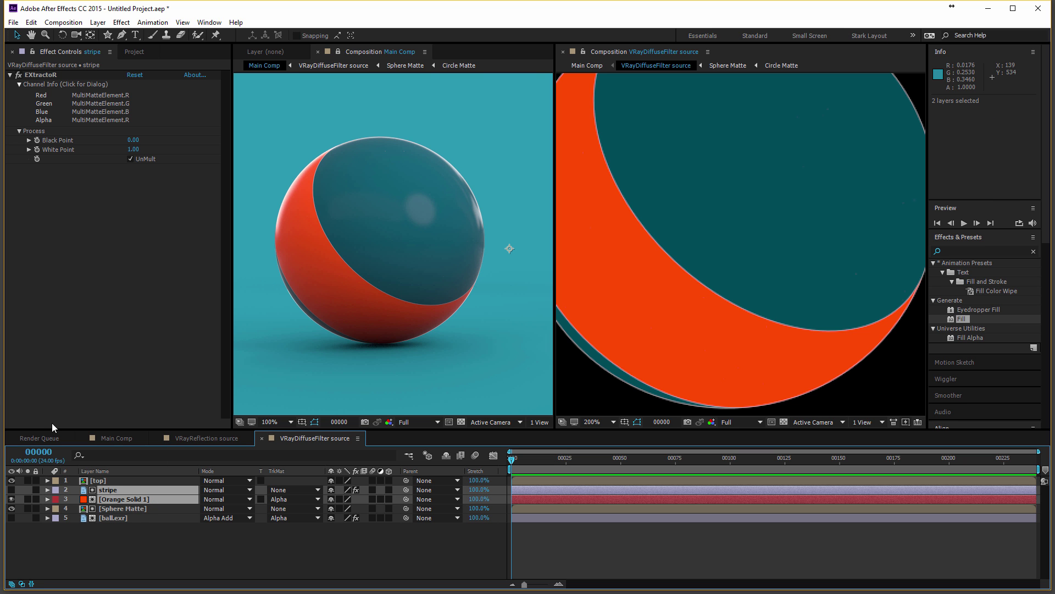
click(98, 22)
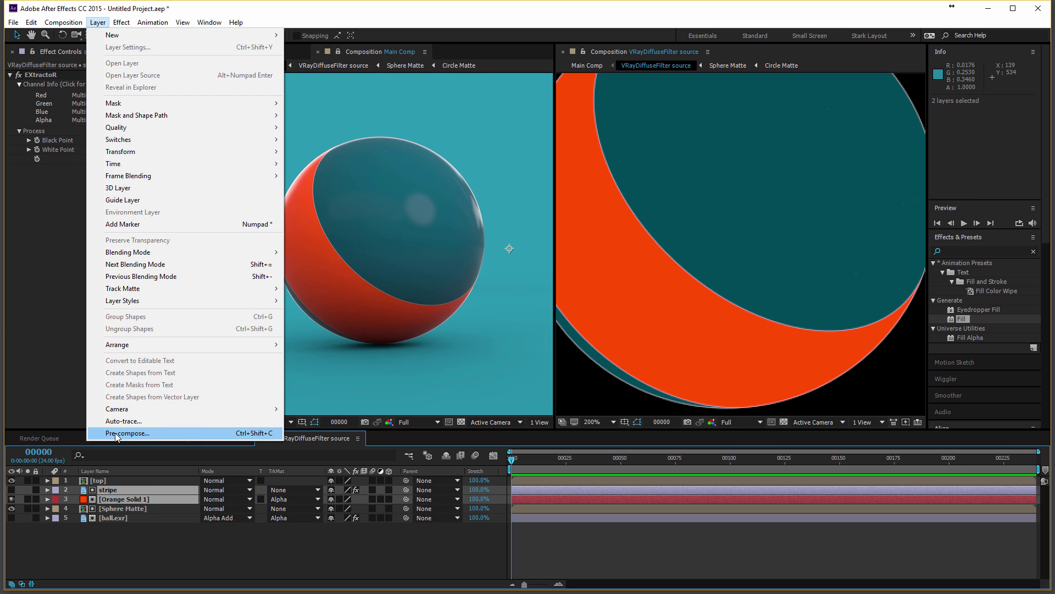
click(208, 432)
text(bottom)
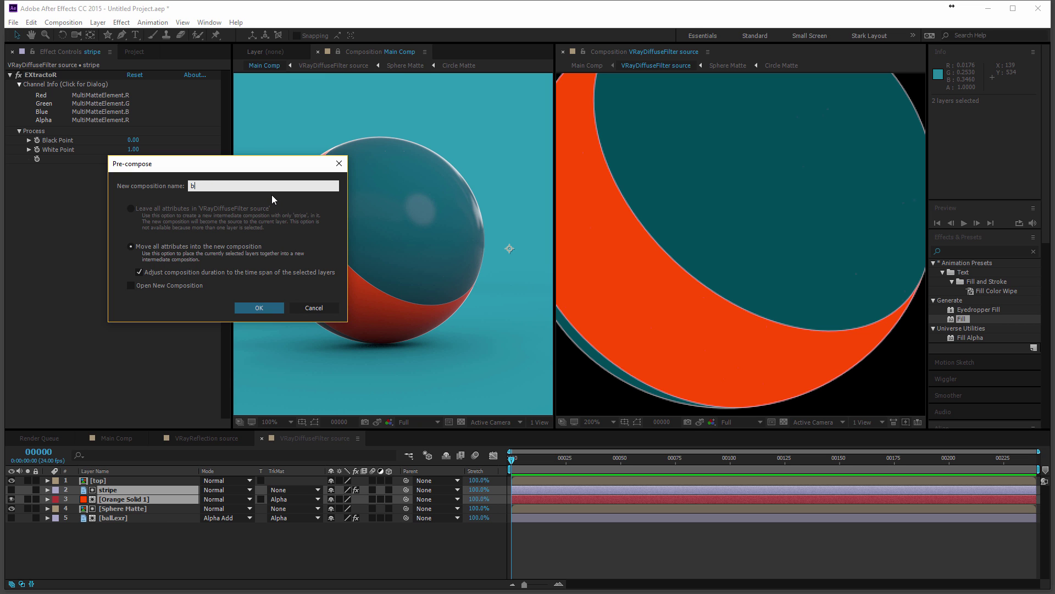
key(Return)
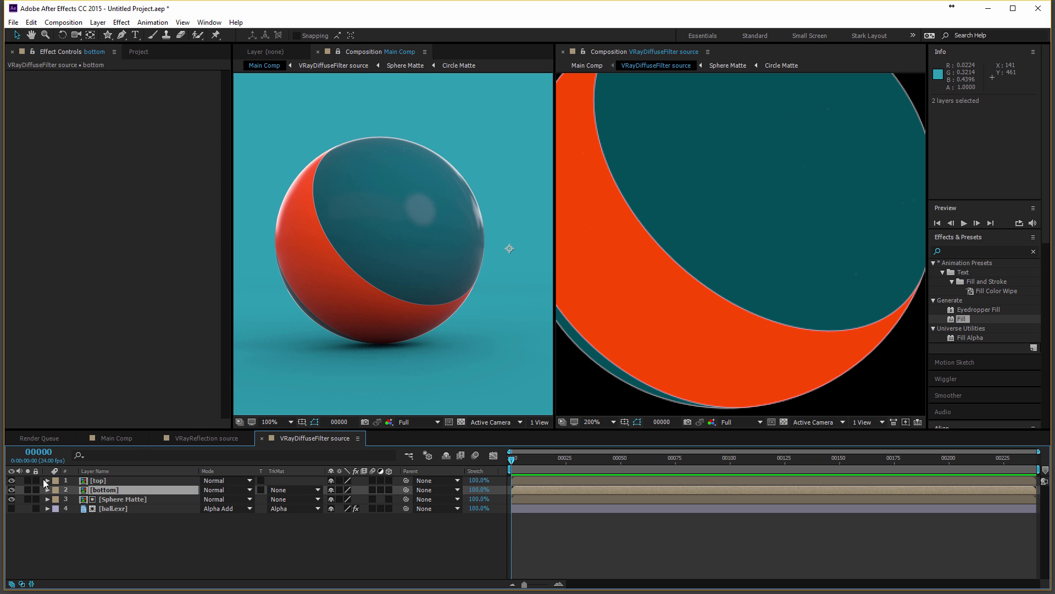
Check the top precomp in solo, and set the blending modes of the top and bottom precomps to Alpha Add
click(27, 480)
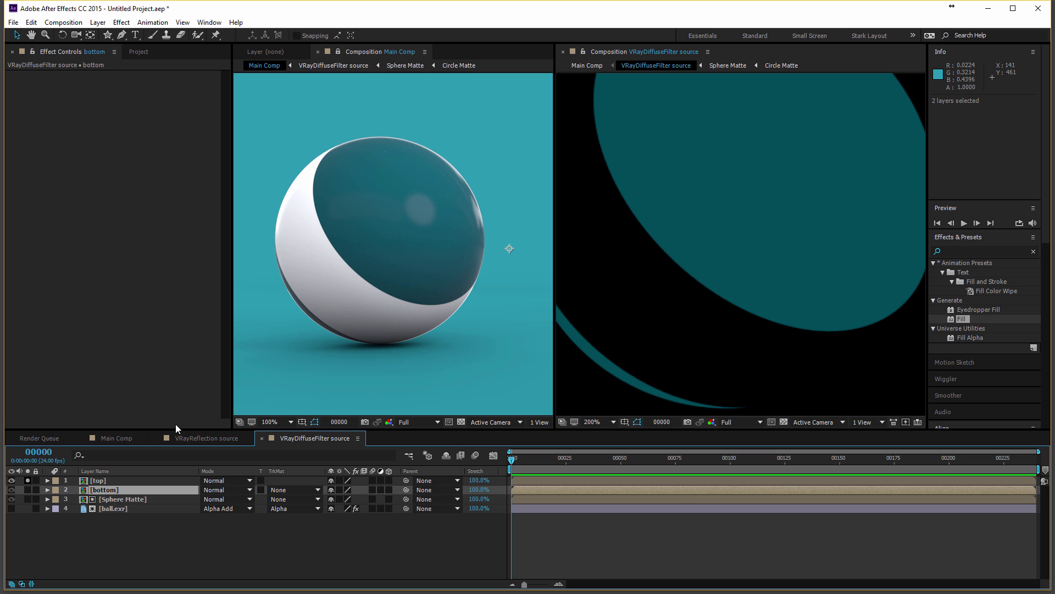
click(27, 480)
click(211, 481)
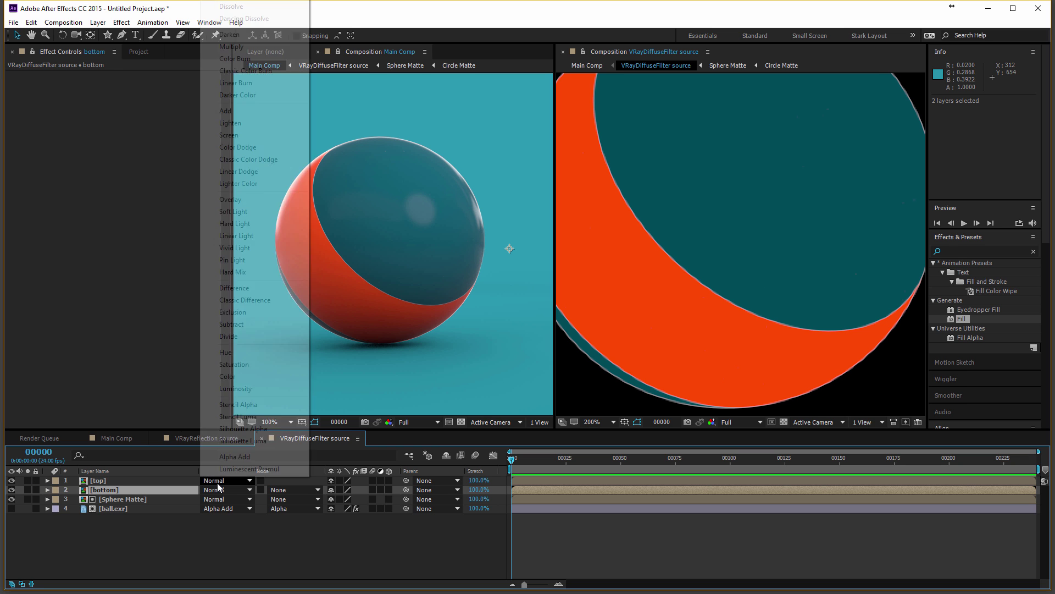
click(243, 457)
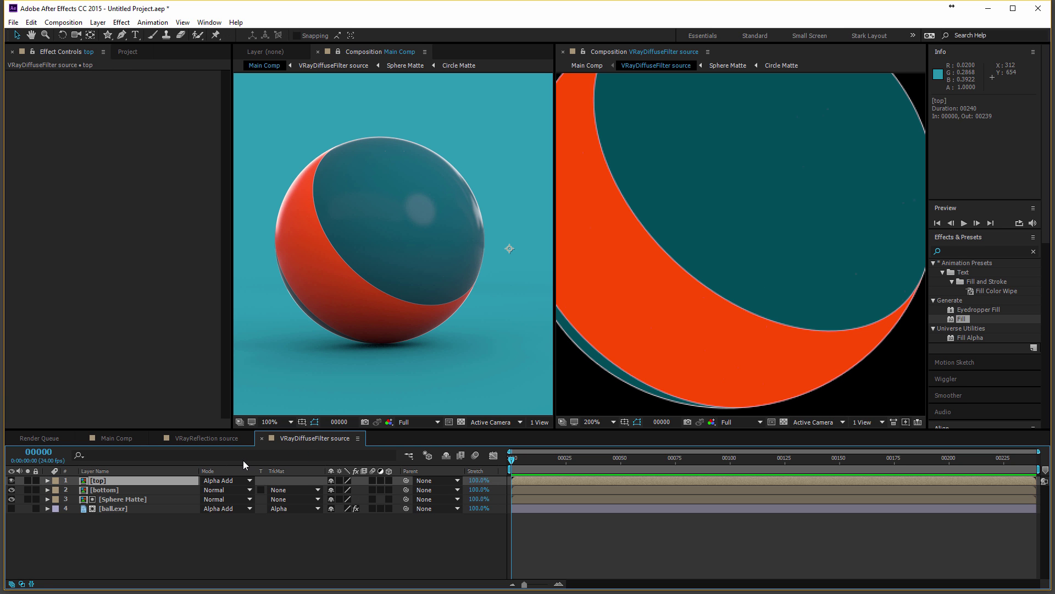
click(233, 488)
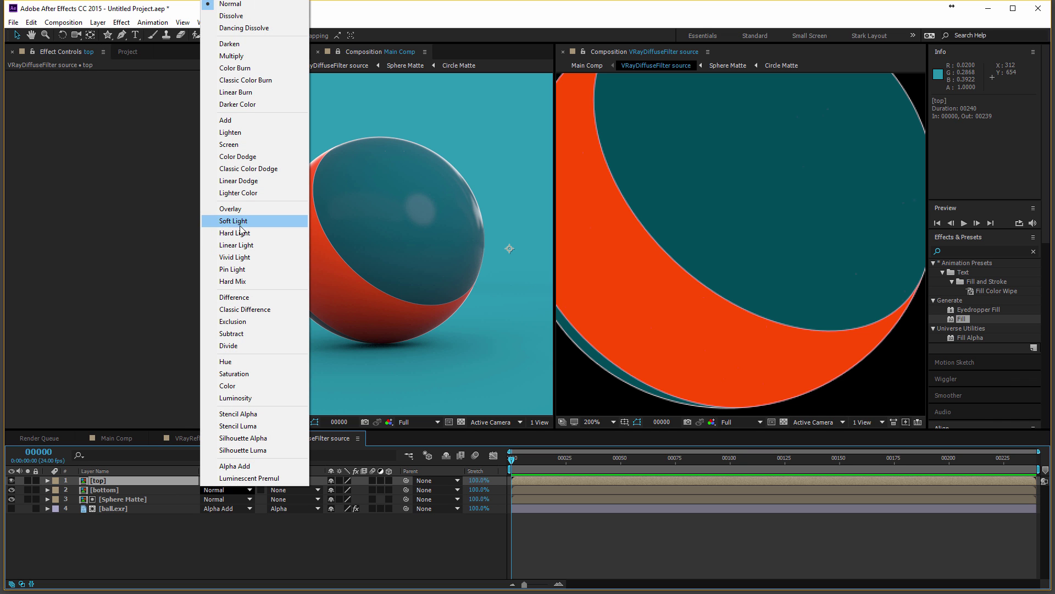
click(235, 466)
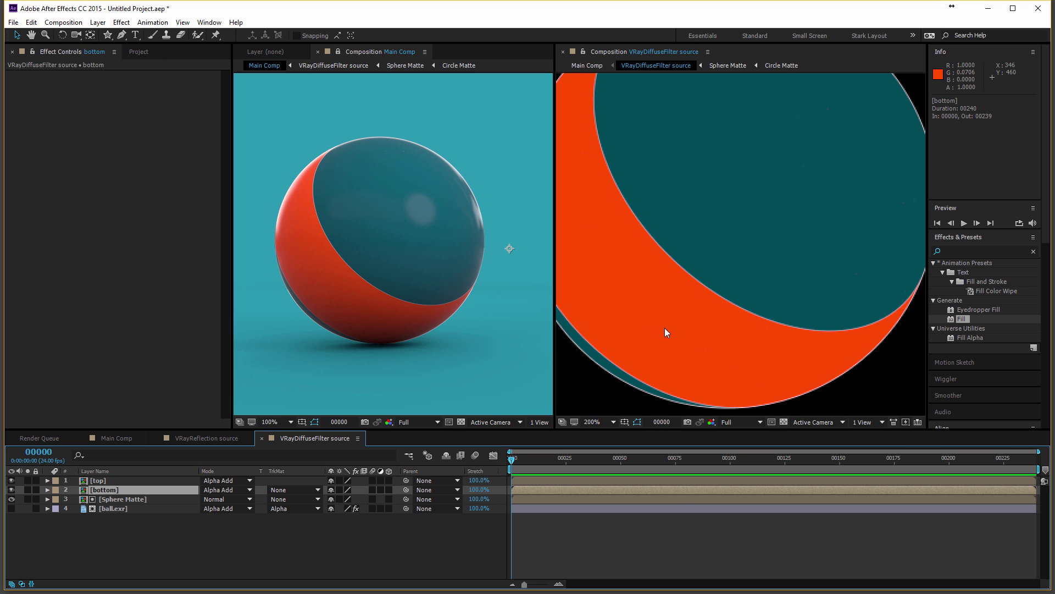
scroll(664, 327, up, 2)
scroll(665, 326, down, 2)
scroll(668, 325, down, 2)
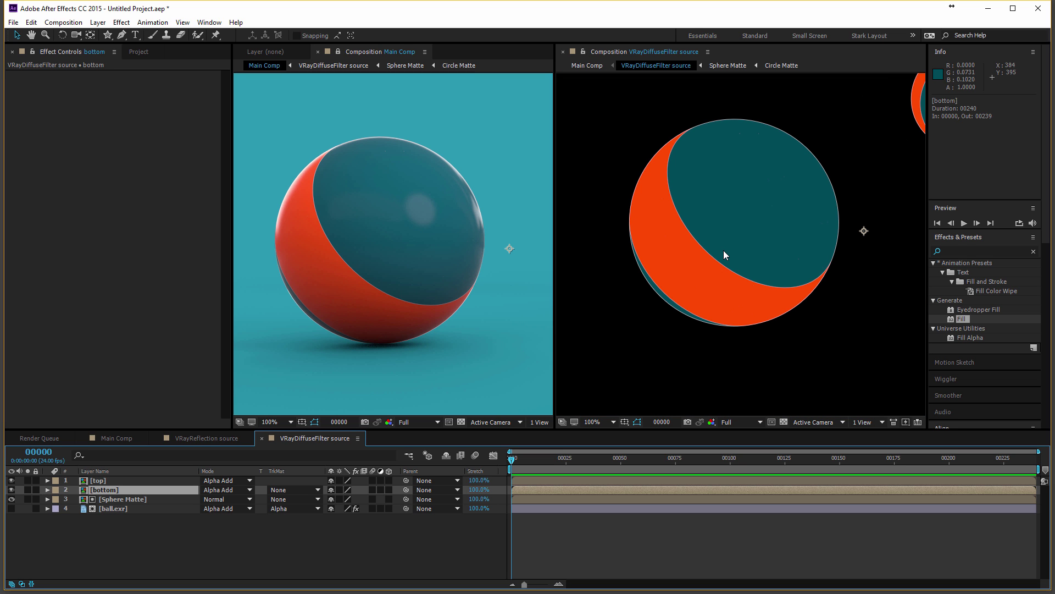
Examine the large ball's edges and color seams in Main Comp, comparing the result with the top and bottom precomps hidden and shown
scroll(272, 206, up, 2)
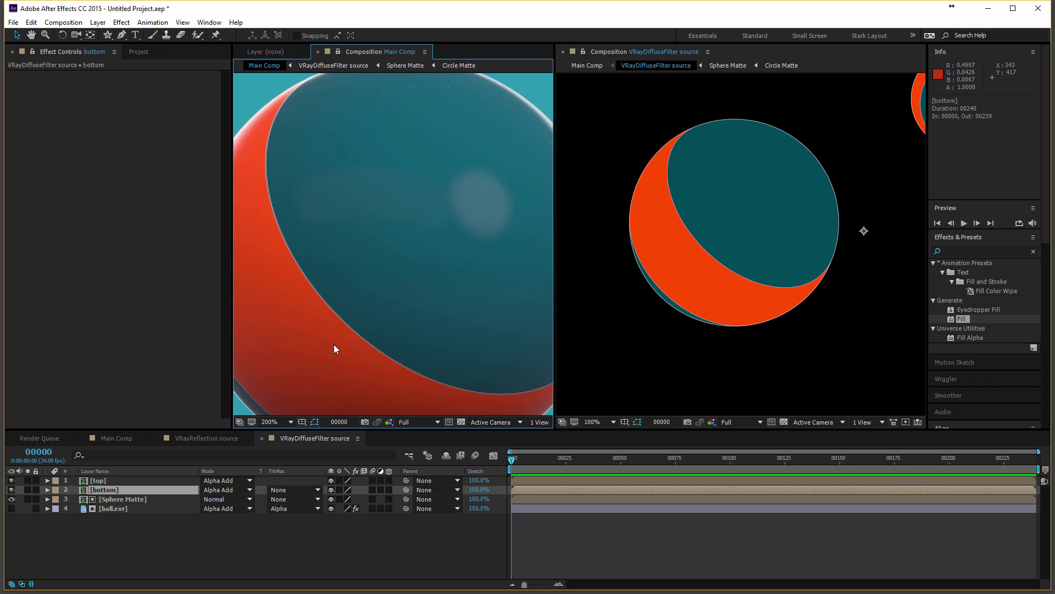
scroll(301, 338, up, 2)
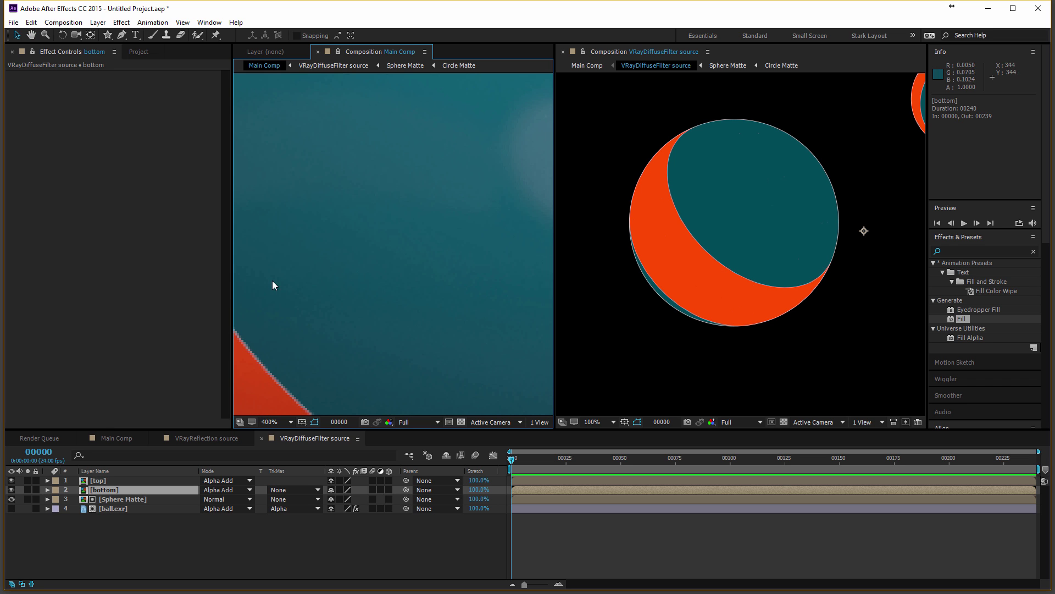
scroll(274, 286, down, 2)
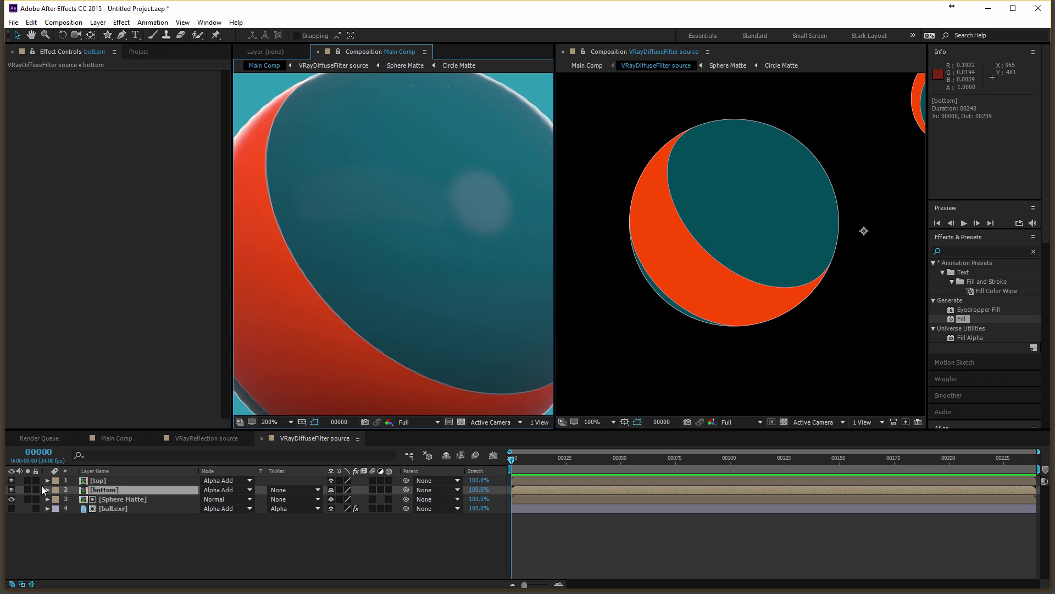
click(11, 480)
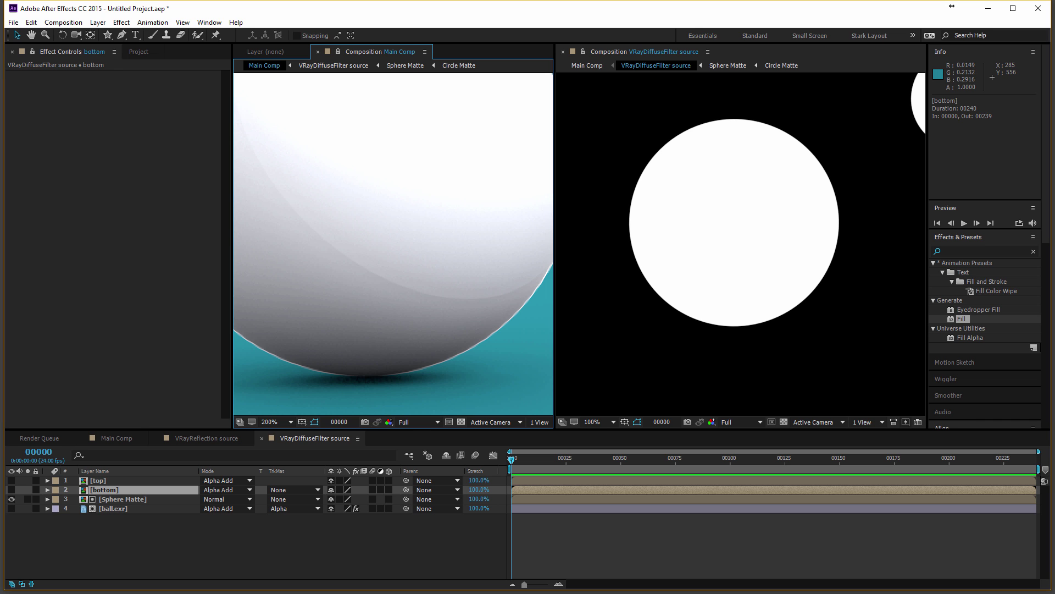
drag(11, 480, 11, 489)
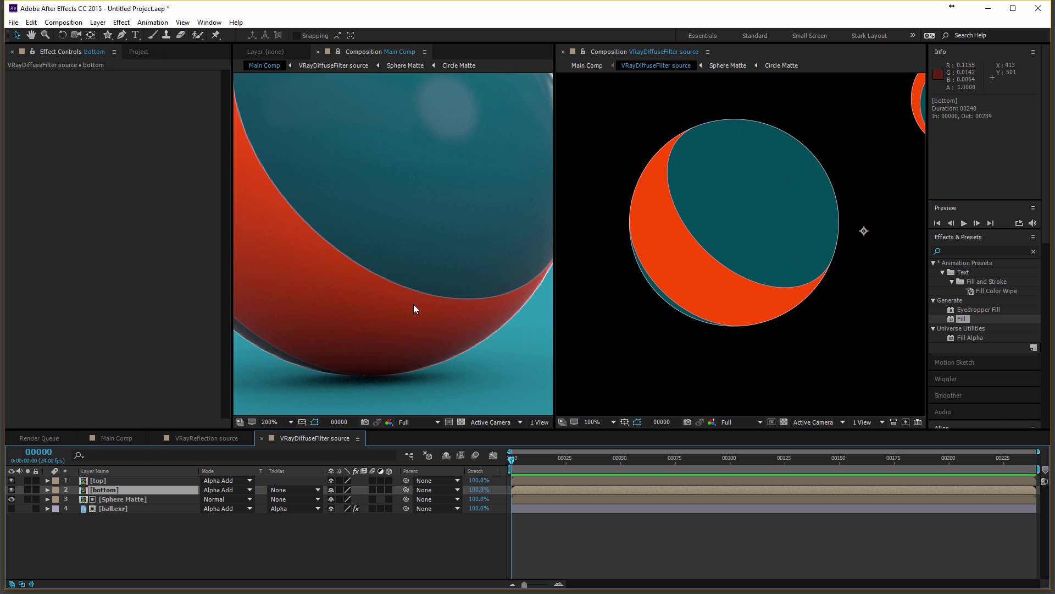
scroll(431, 366, down, 4)
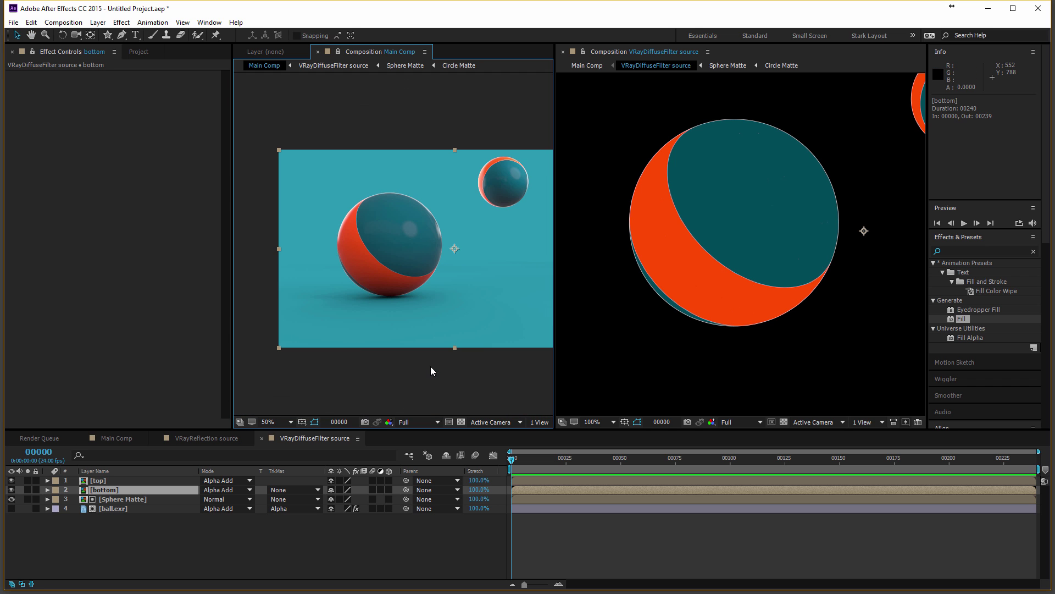
mouse_move(335, 324)
mouse_down()
mouse_move(345, 331)
mouse_move(316, 322)
mouse_up()
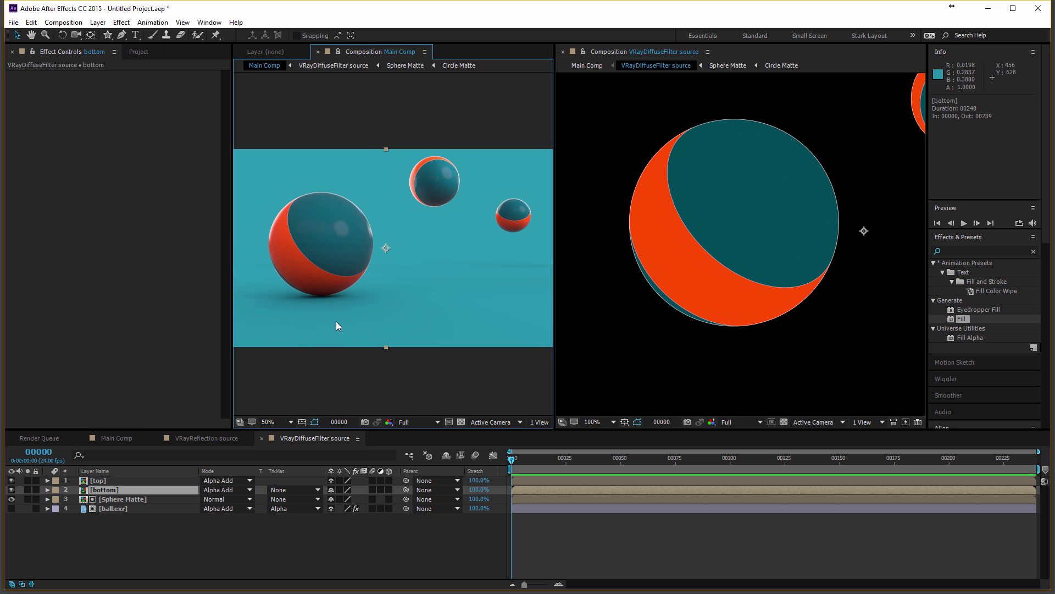
drag(335, 321, 358, 319)
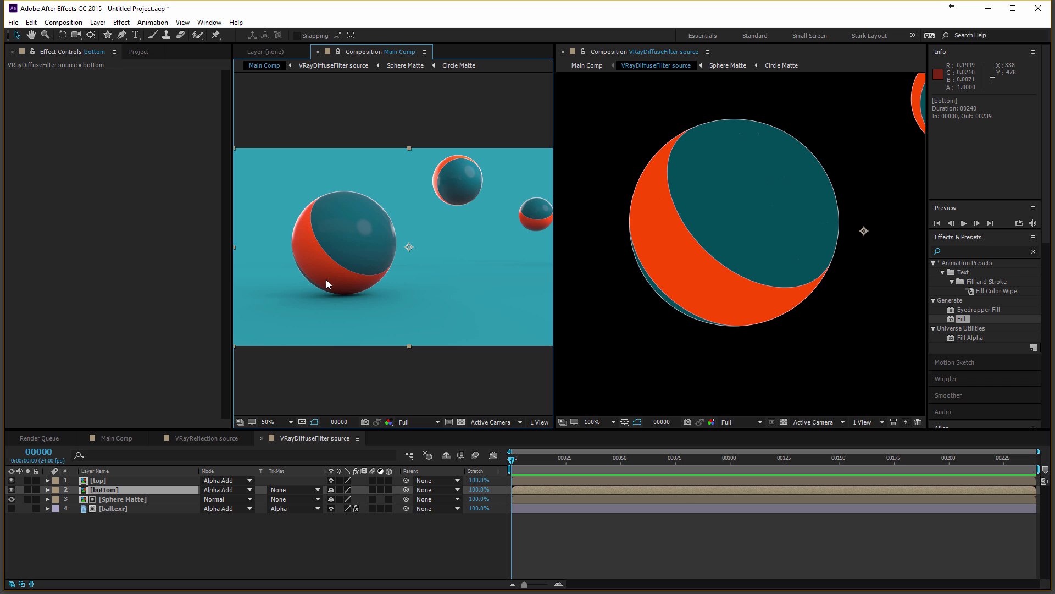
Open the VRayReflection source composition, check its ball.exr layer's EXtractoR effect, and bring up the project's source comps
click(222, 437)
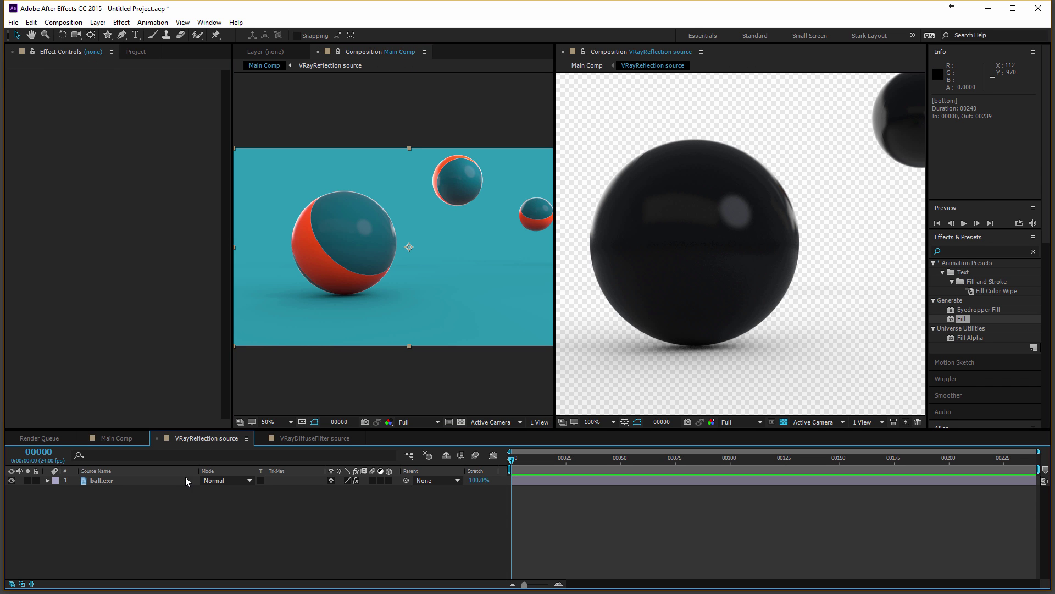
click(164, 479)
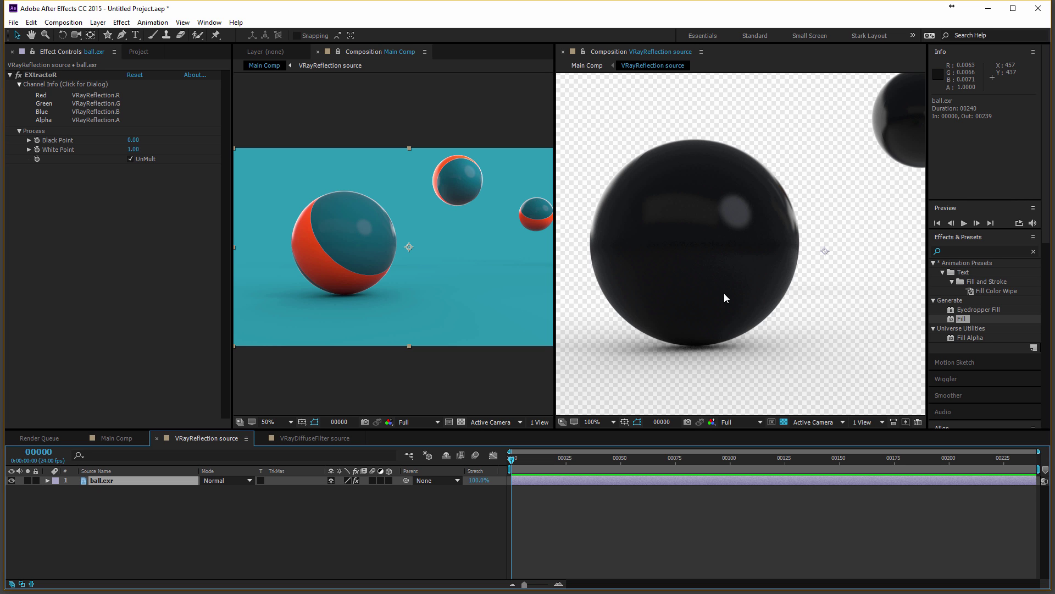
click(154, 53)
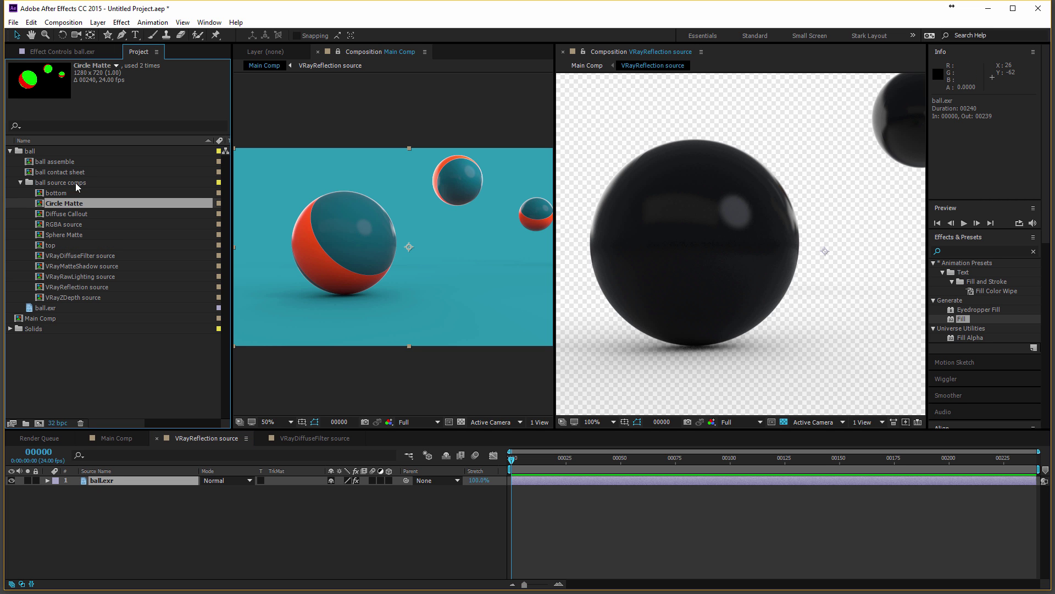
click(93, 214)
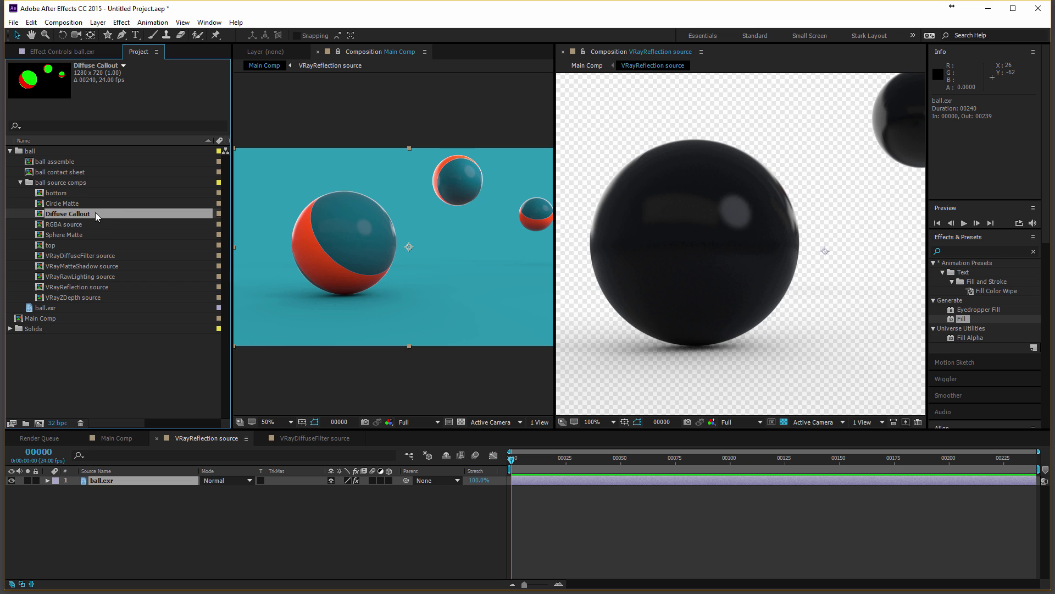
click(59, 204)
click(82, 193)
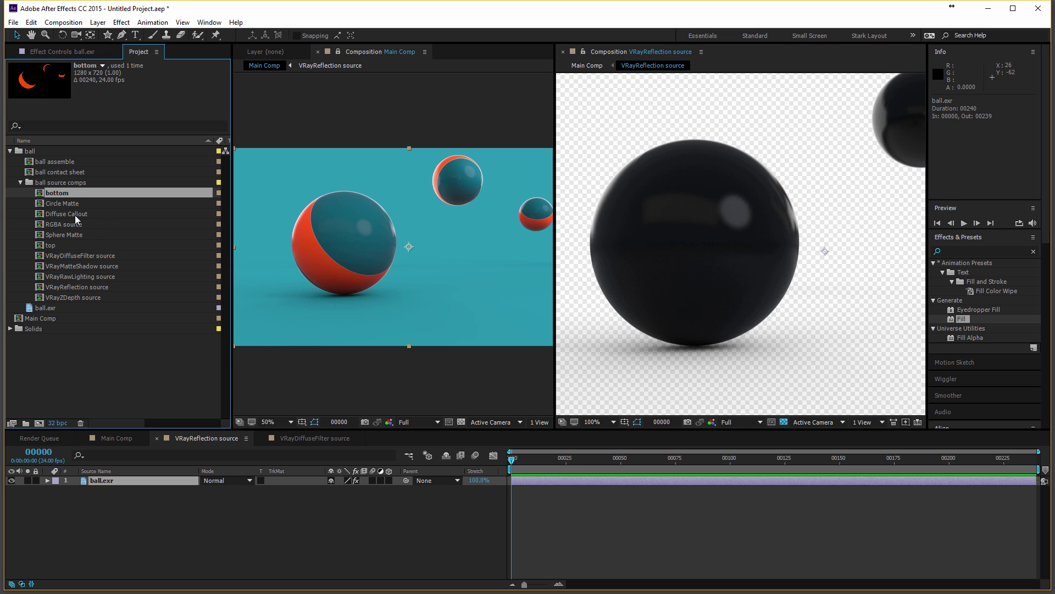
click(78, 215)
drag(83, 207, 104, 481)
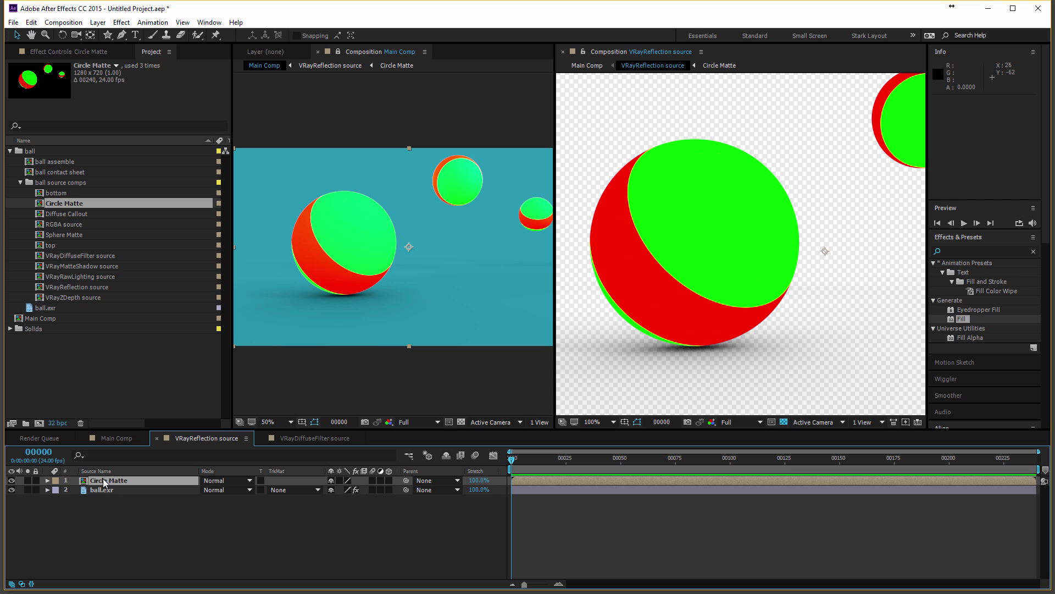
key(ctrl+z)
click(77, 215)
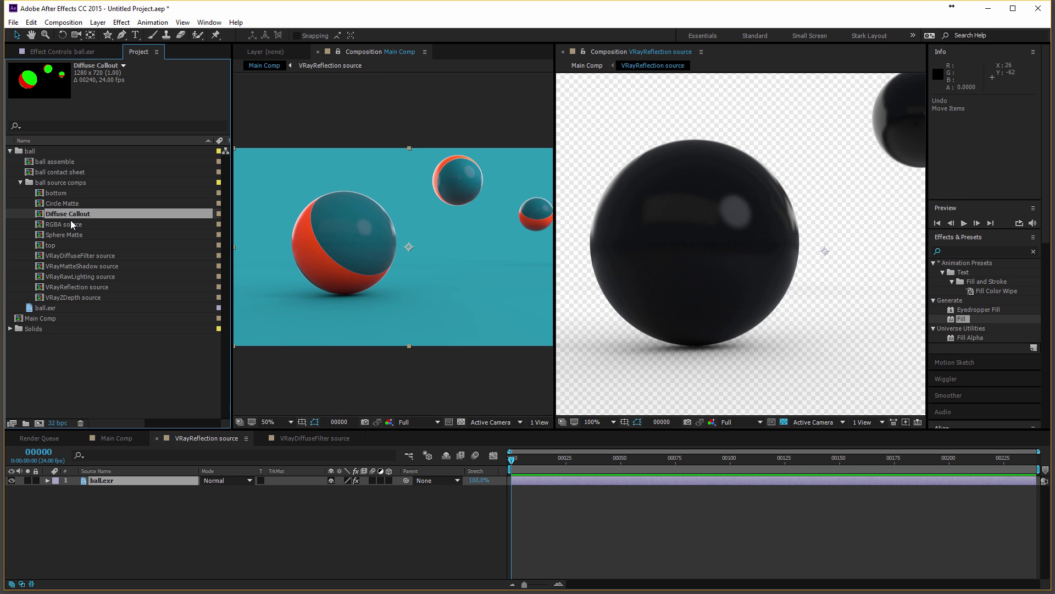
Add Sphere Matte above ball.exr in VRayReflection source, hide it, and use it as ball.exr's Alpha track matte
drag(65, 235, 110, 482)
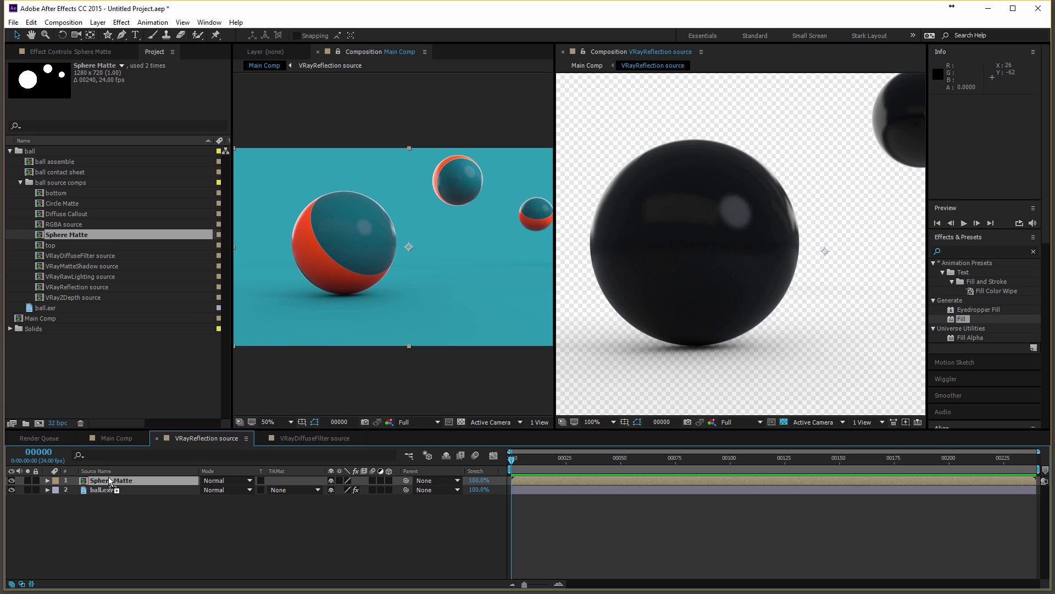
click(12, 480)
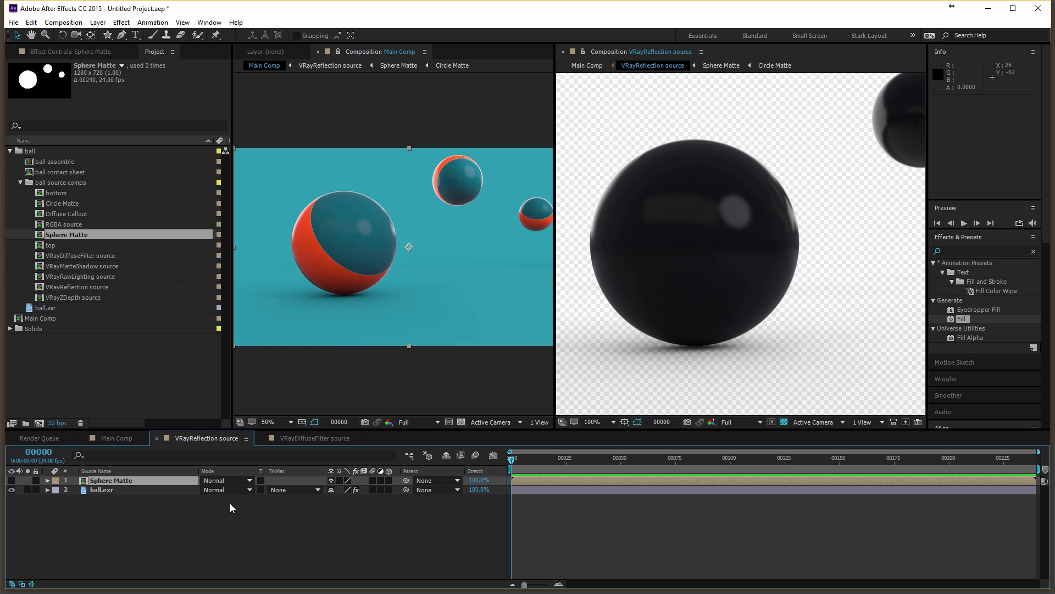
click(287, 490)
click(306, 517)
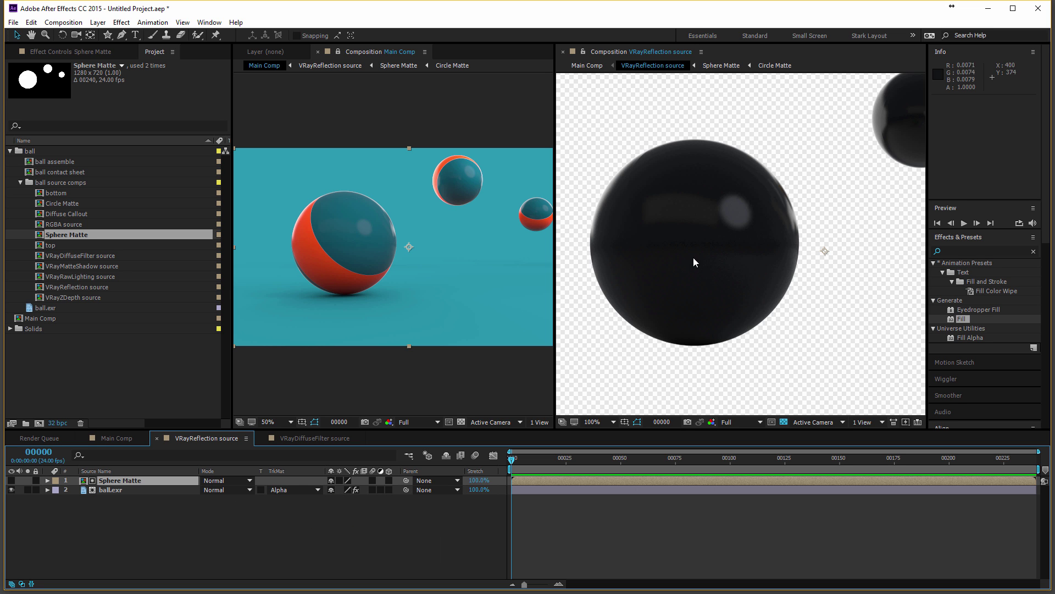
Apply the Box Blur effect to the ball.exr reflection layer, below its EXtractoR effect
click(112, 489)
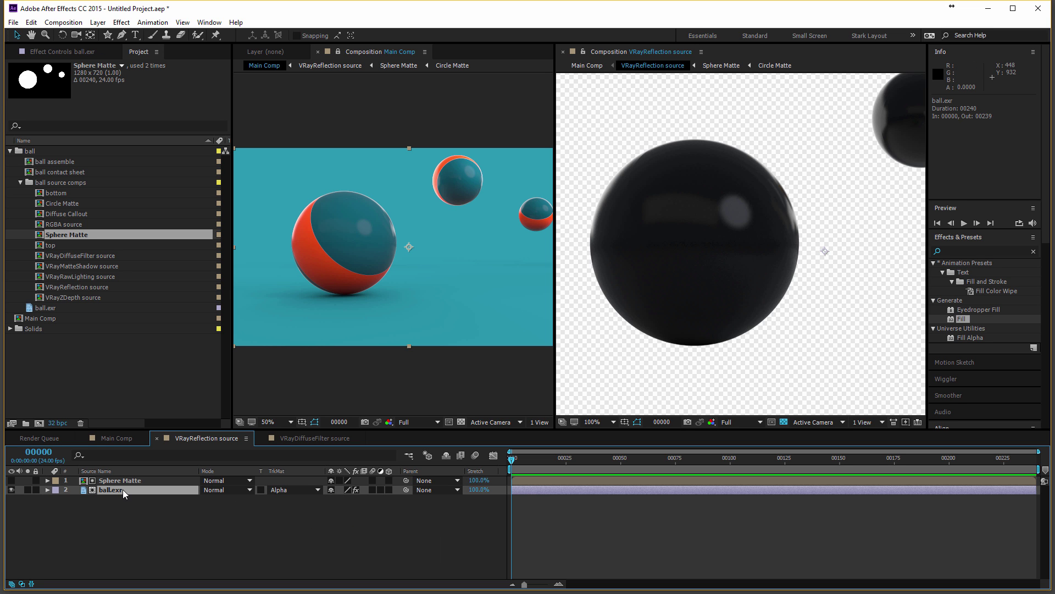
click(62, 51)
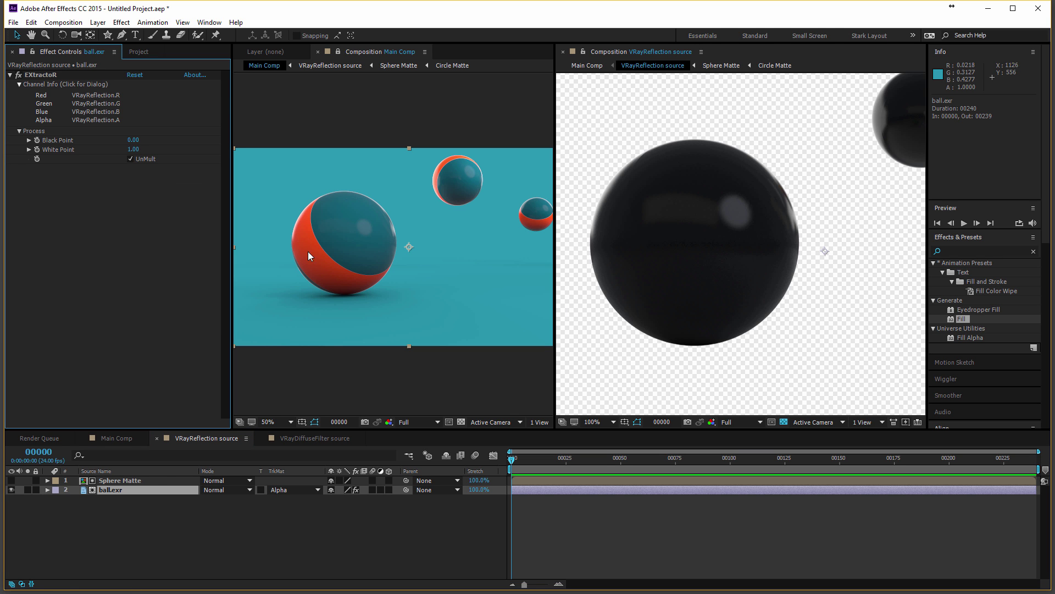
click(121, 22)
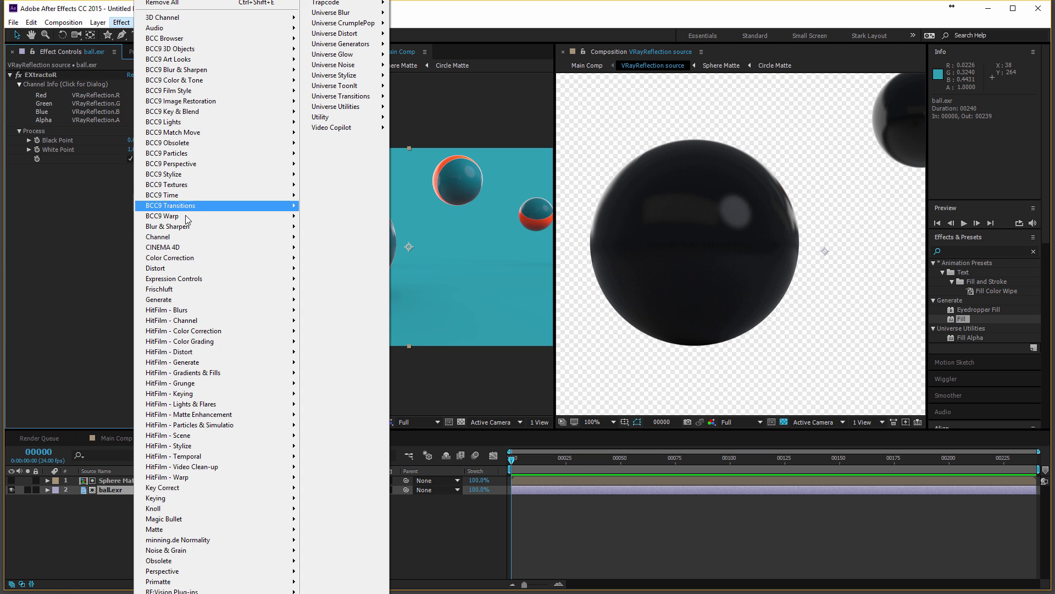
mouse_move(189, 225)
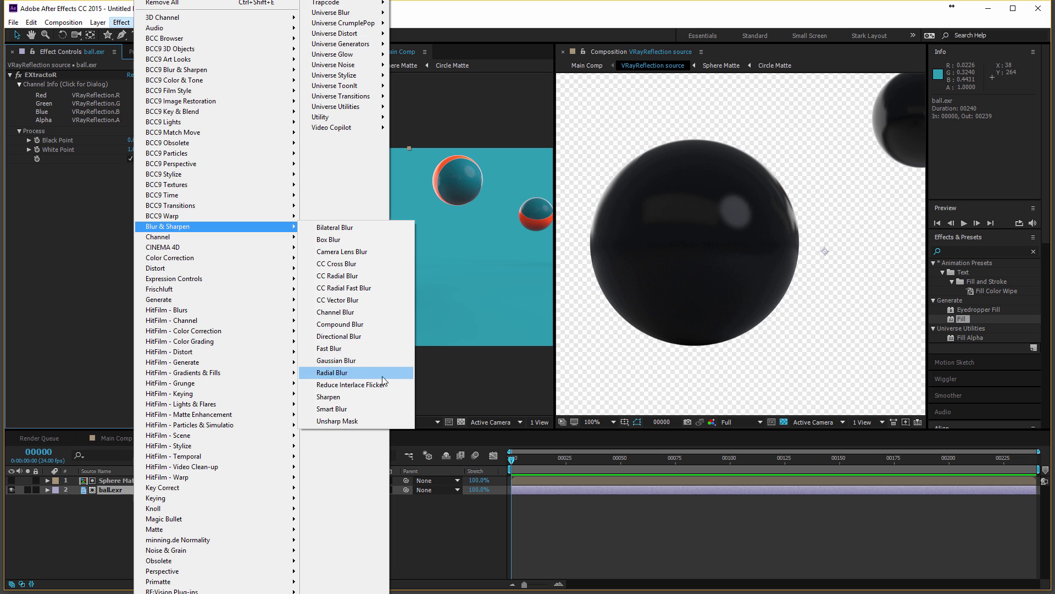
click(368, 240)
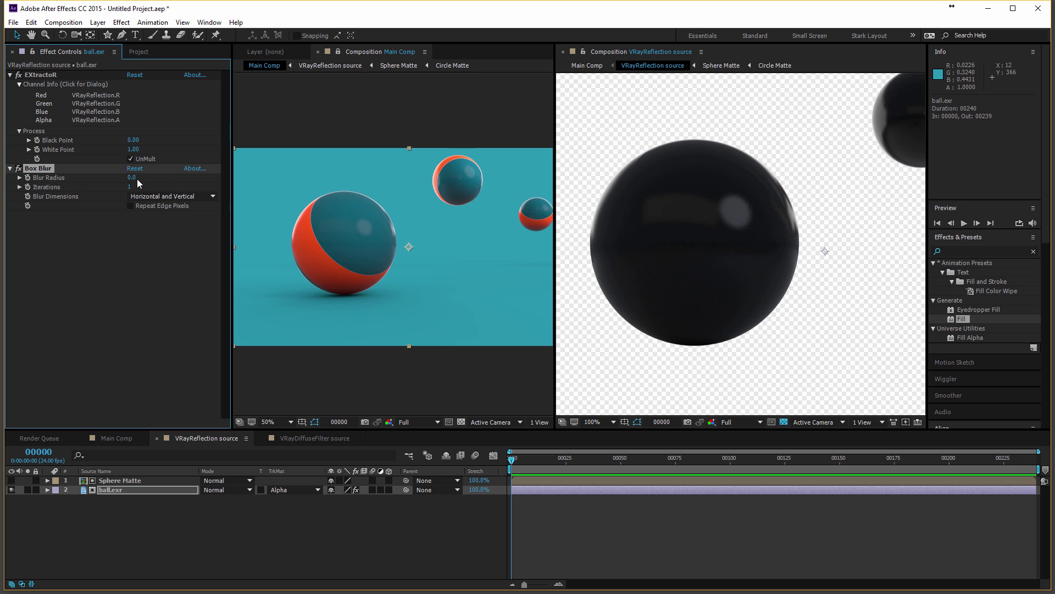
Set the Box Blur radius to 17 and iterations to 3, and check the softened reflection in Main Comp
drag(136, 177, 144, 178)
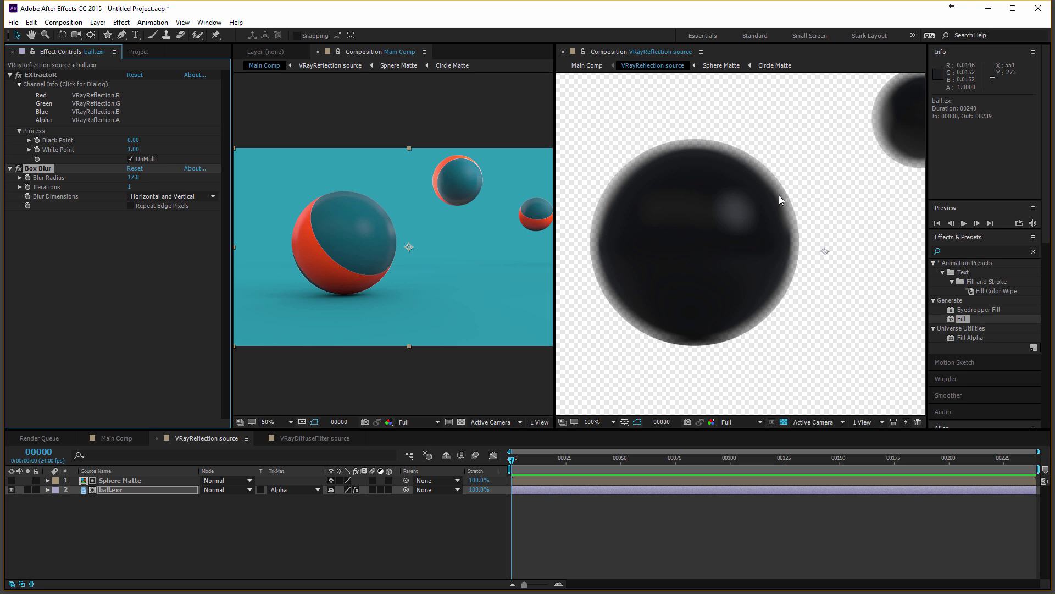
click(132, 188)
key(Return)
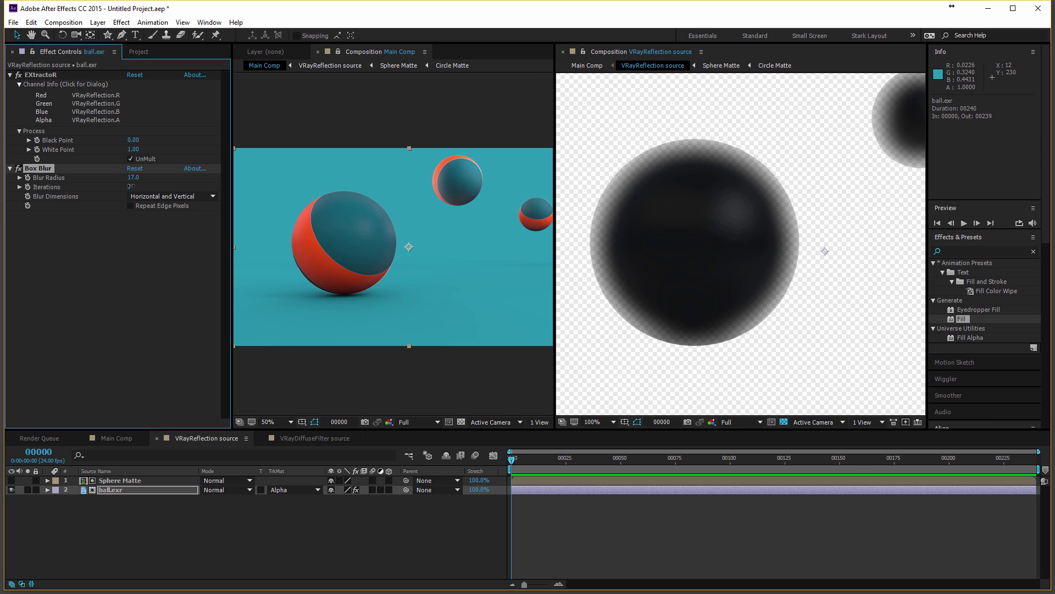
scroll(368, 247, up, 2)
drag(357, 246, 455, 253)
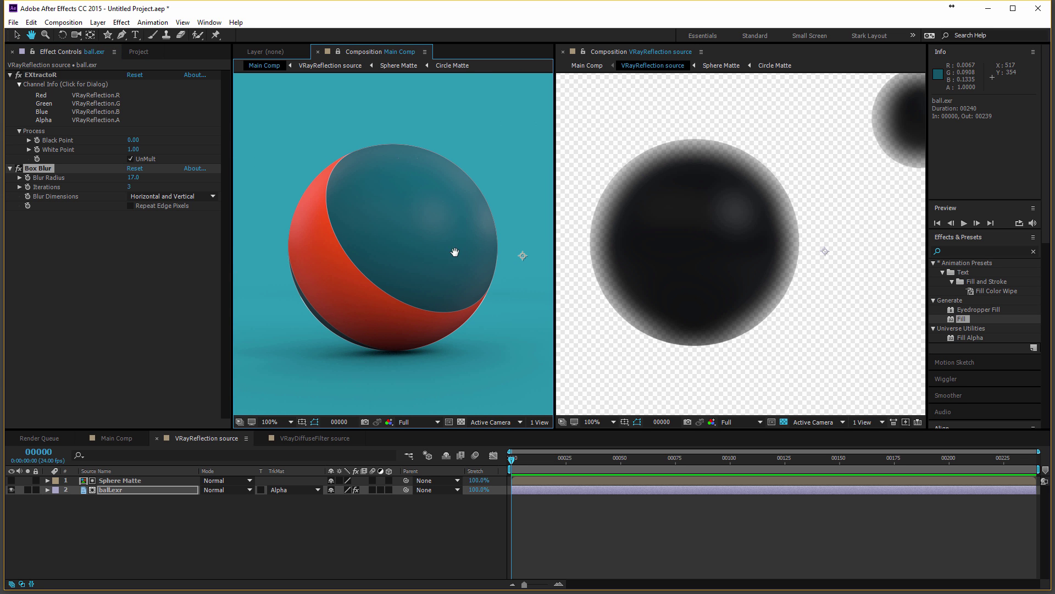
key(comma)
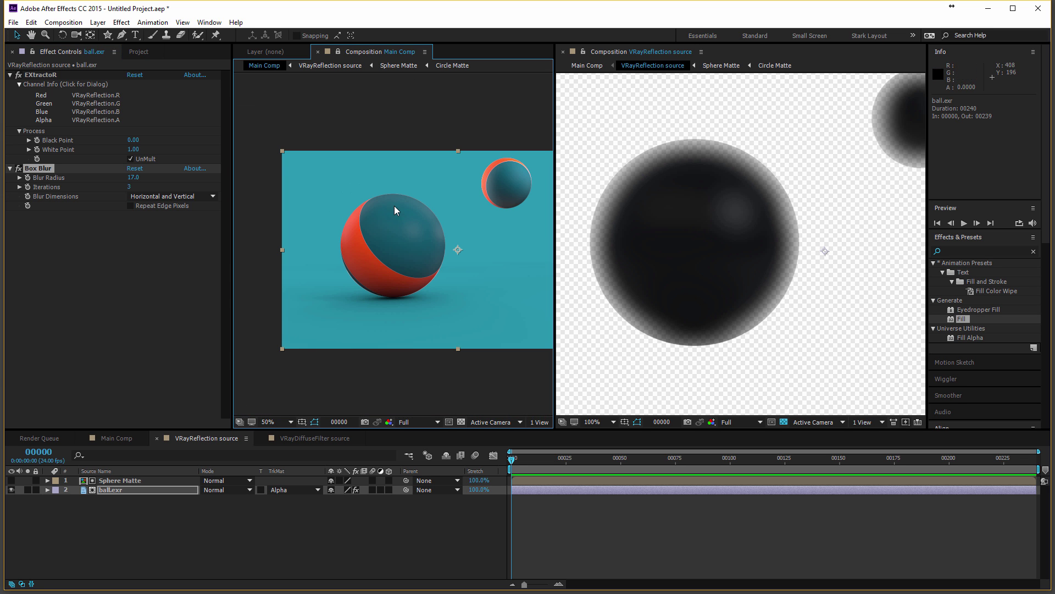
Reduce the Box Blur radius to 0, try 2, and settle on 2.5 while checking the balls in Main Comp
drag(137, 182, 125, 190)
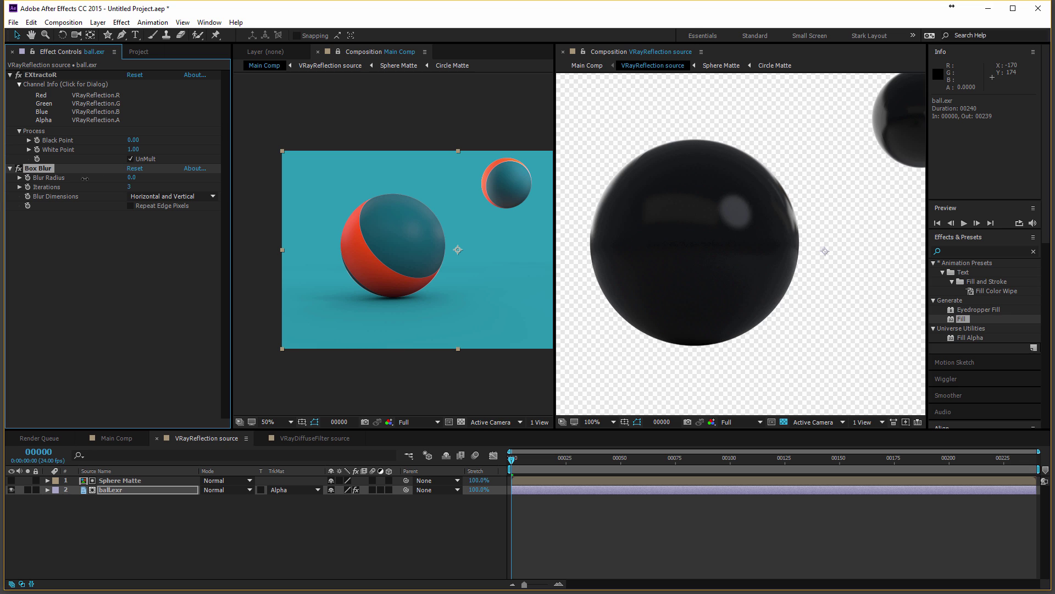
click(133, 177)
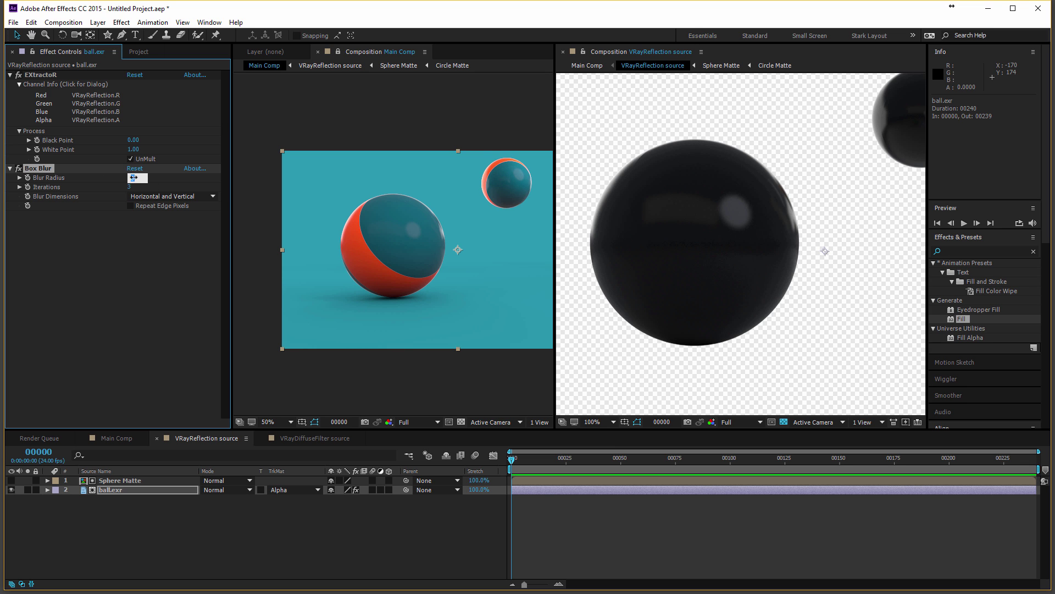
text(2)
key(Return)
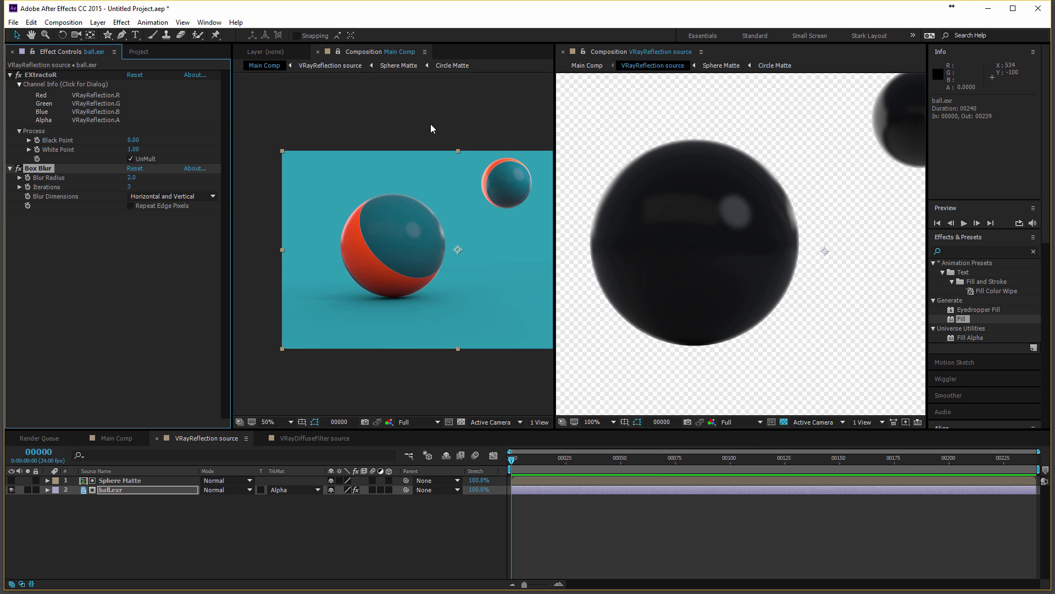
click(134, 177)
text(2.5)
key(Return)
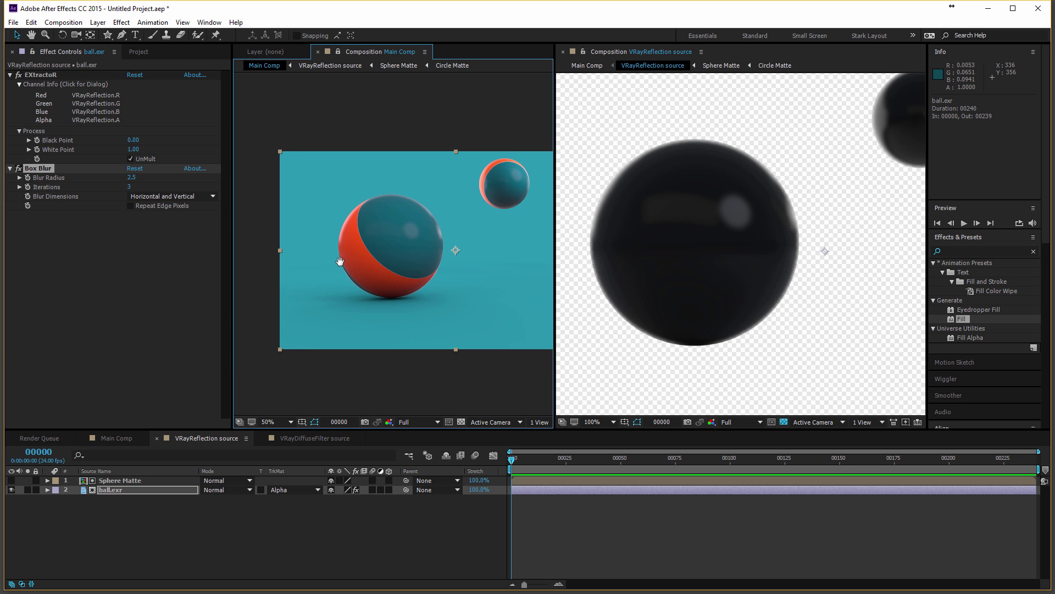
drag(375, 249, 336, 247)
key(v)
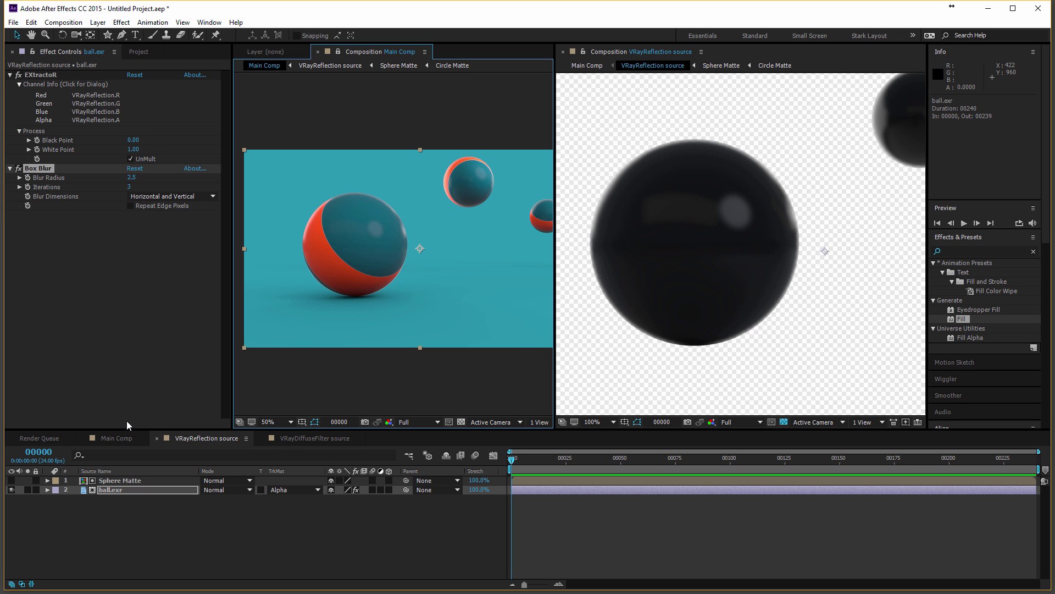
Apply the Universe Two Color Ramp effect to the Deep Cyan Solid 2 background layer in Main Comp
click(120, 438)
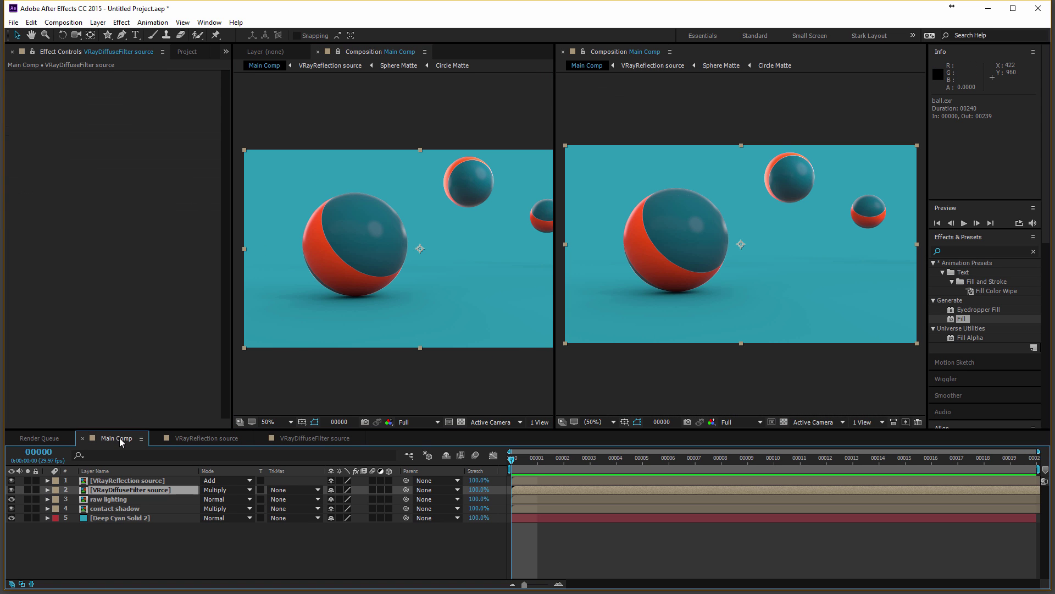
click(161, 510)
click(97, 22)
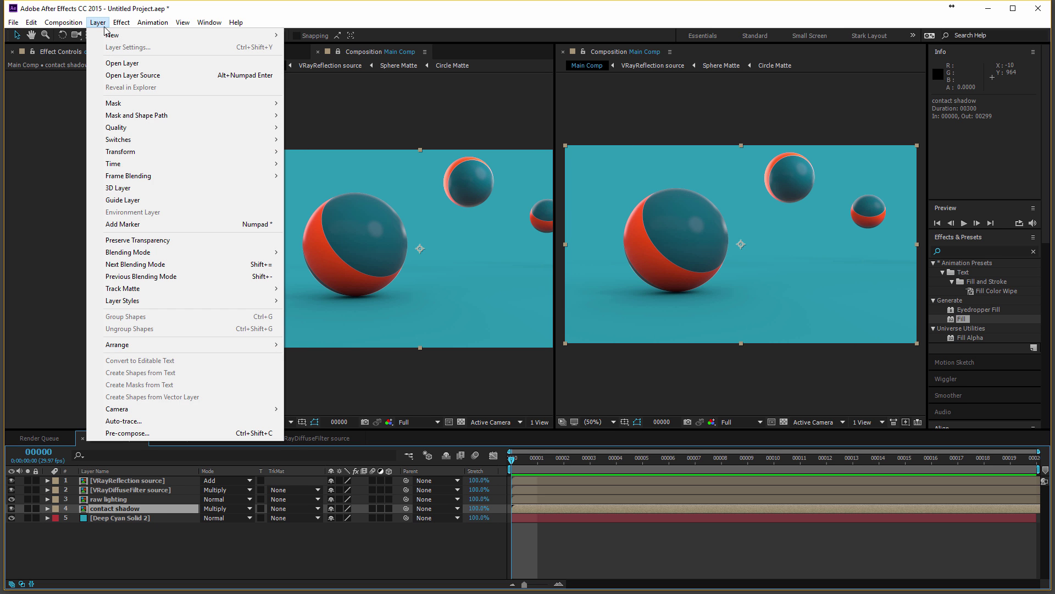
mouse_move(109, 35)
click(129, 518)
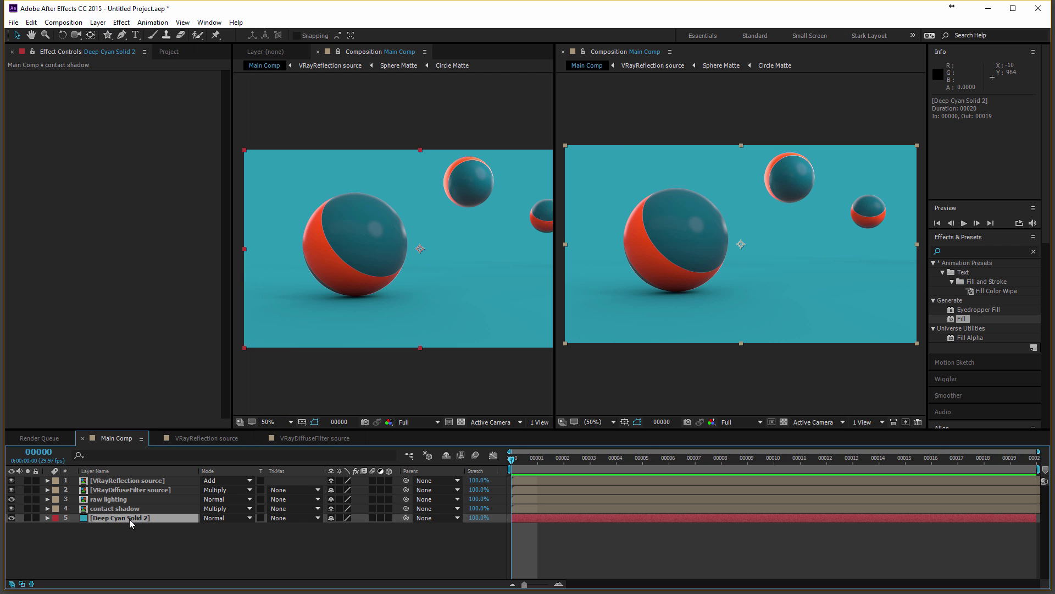
click(127, 24)
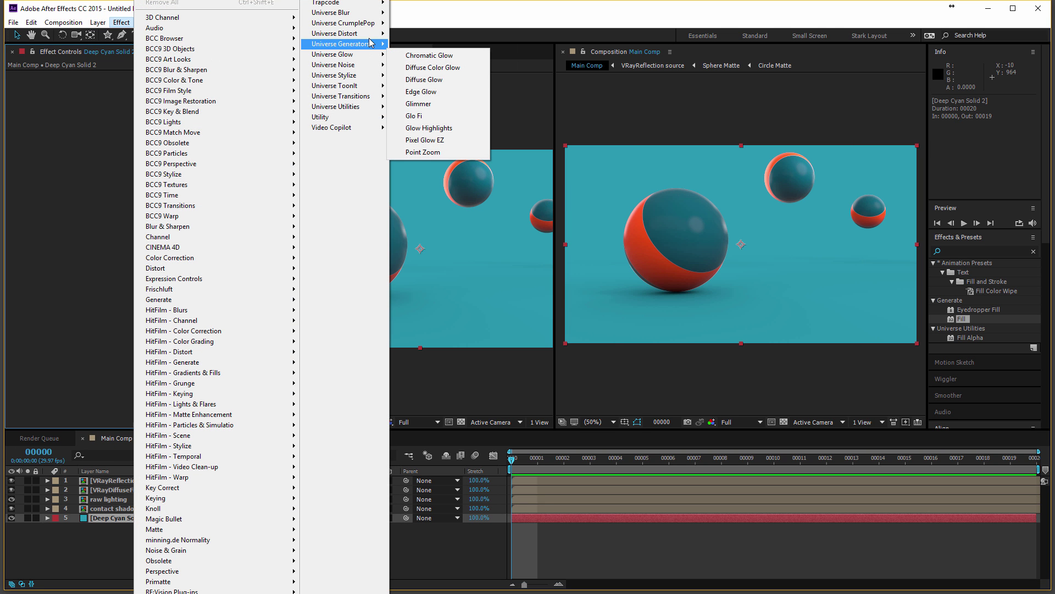
mouse_move(371, 37)
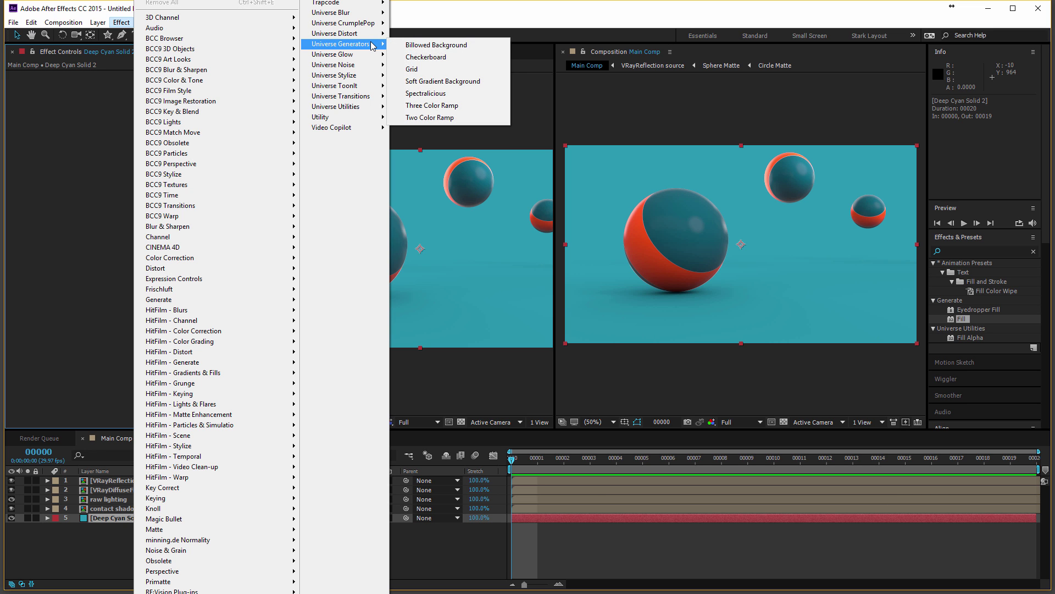
click(461, 118)
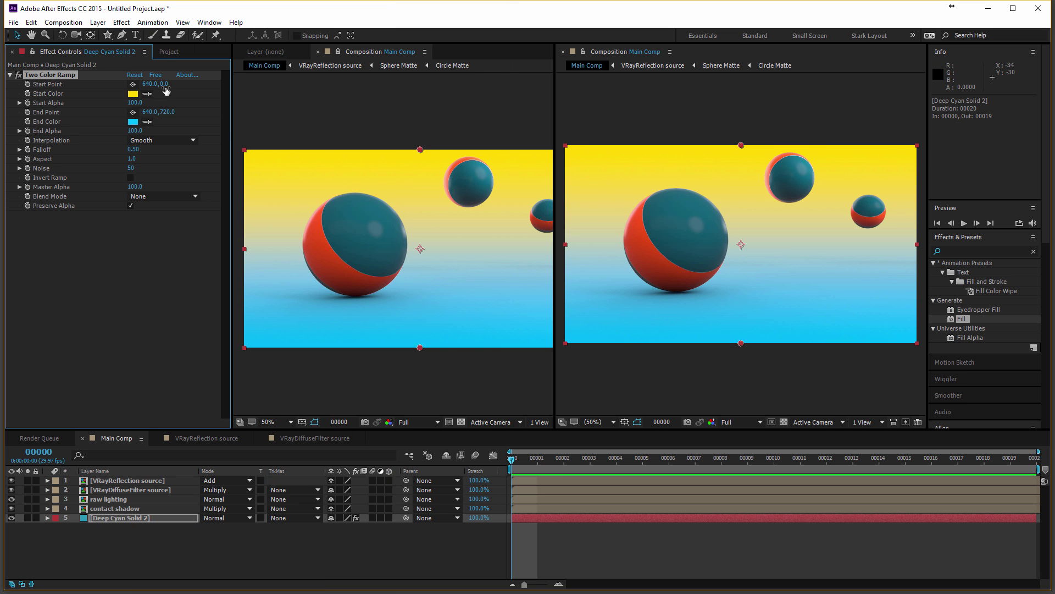
Sample the large ball's red as both the start and end colour of the background's Two Color Ramp
click(147, 94)
click(322, 240)
click(147, 122)
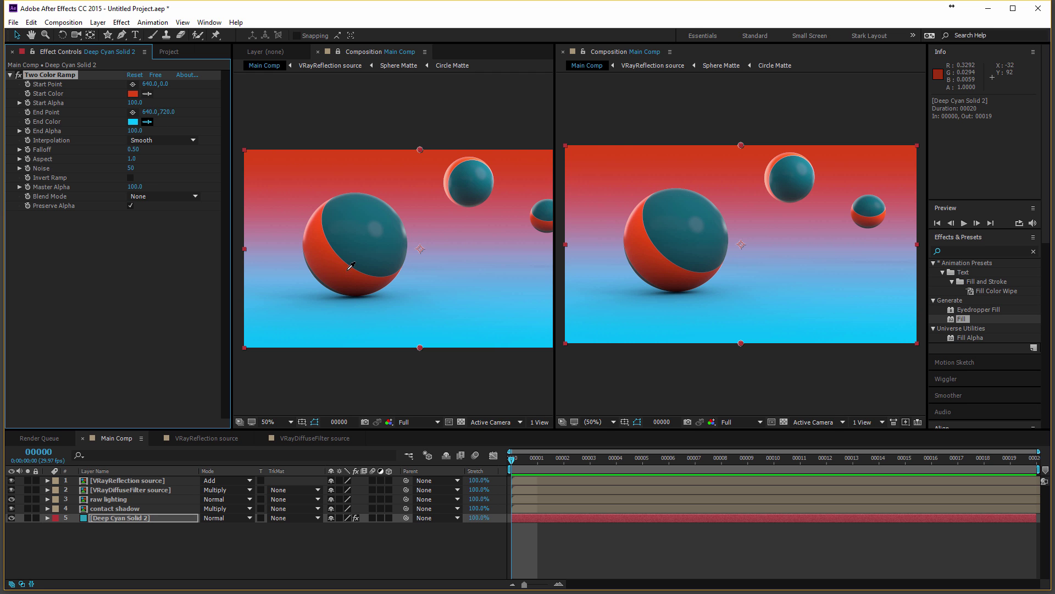
click(337, 254)
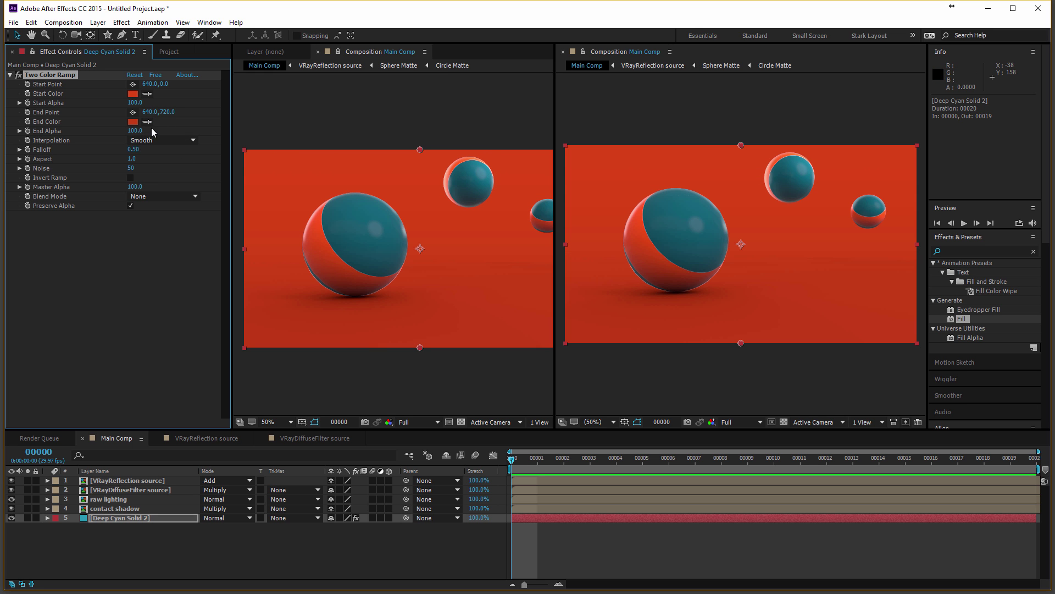
Change the background ramp's end colour to a darker orange and check the result in Main Comp
click(132, 122)
click(120, 317)
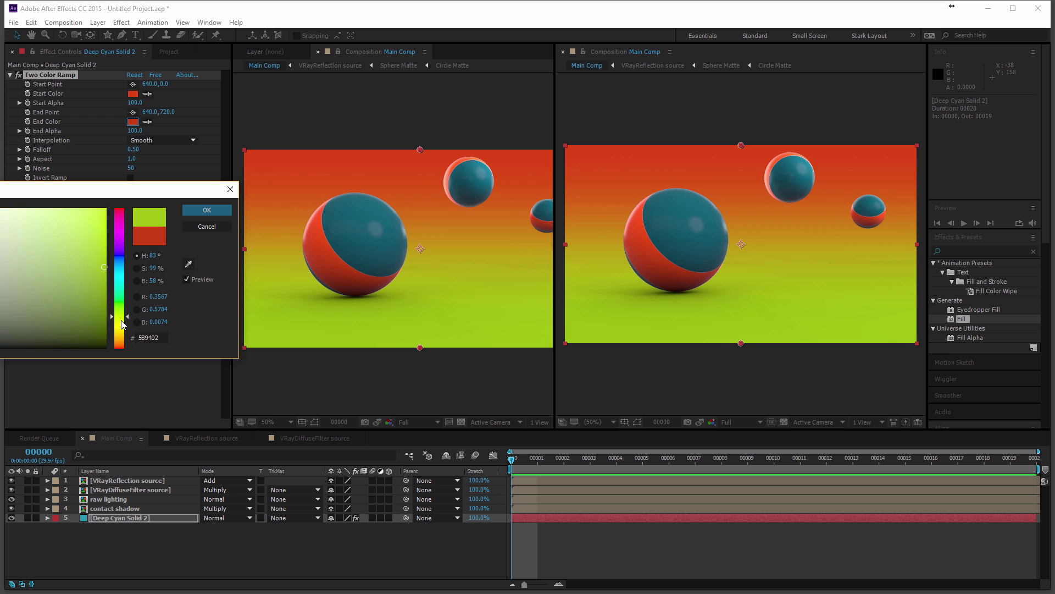
drag(122, 324, 123, 345)
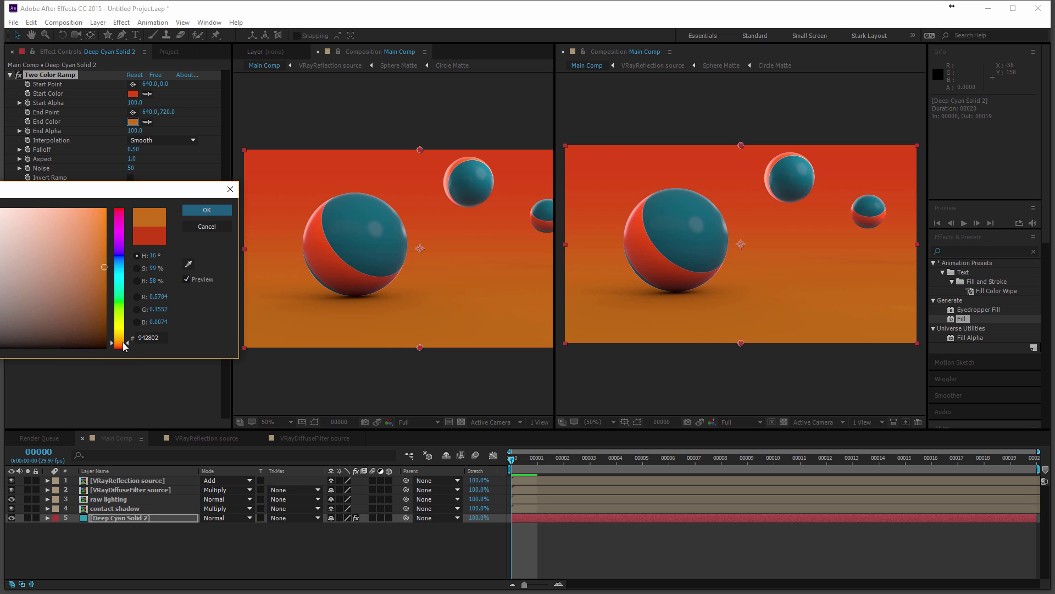
click(207, 210)
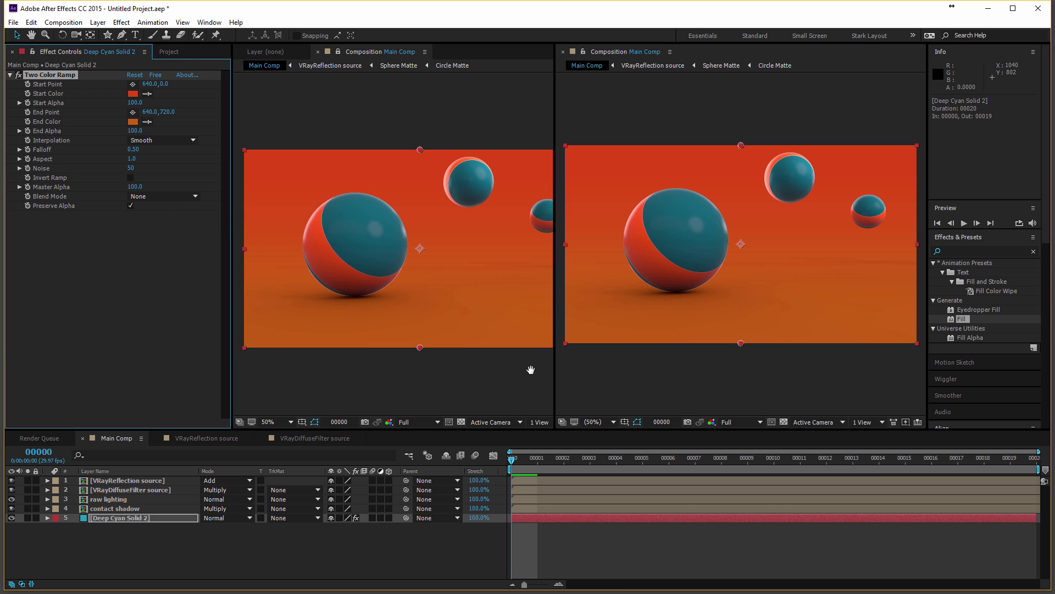
drag(530, 370, 554, 358)
drag(485, 283, 430, 308)
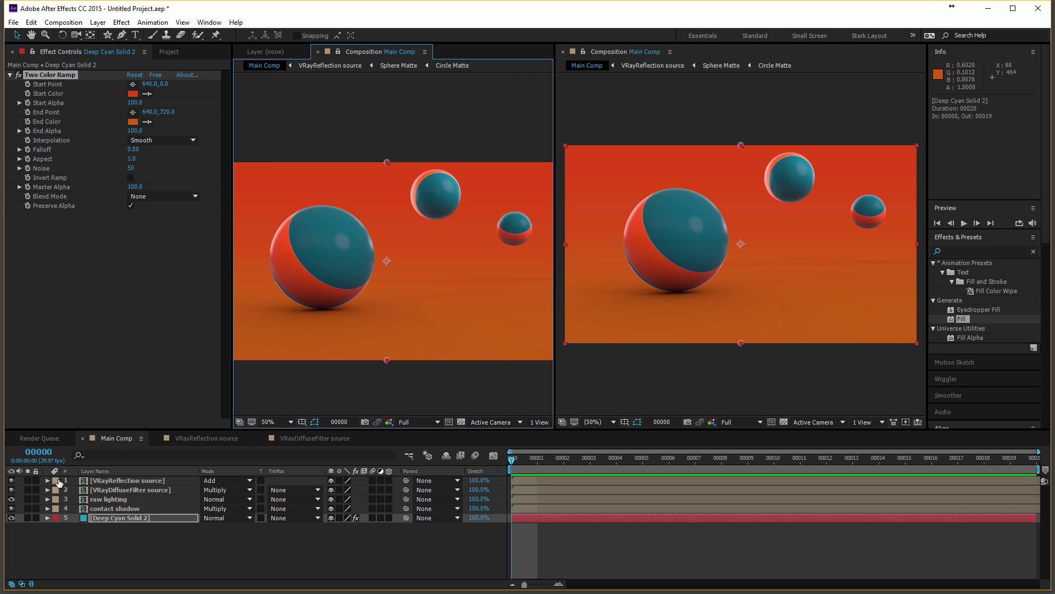
Apply the Universe Two Color Ramp effect to the ball.exr layer in VRayReflection source, below Box Blur
double_click(141, 484)
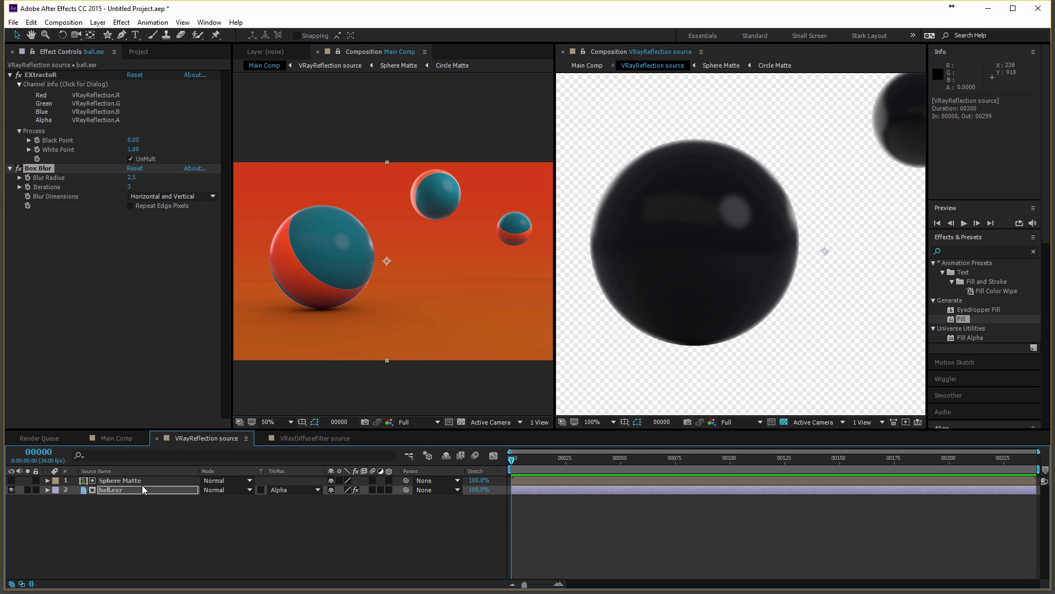
click(142, 483)
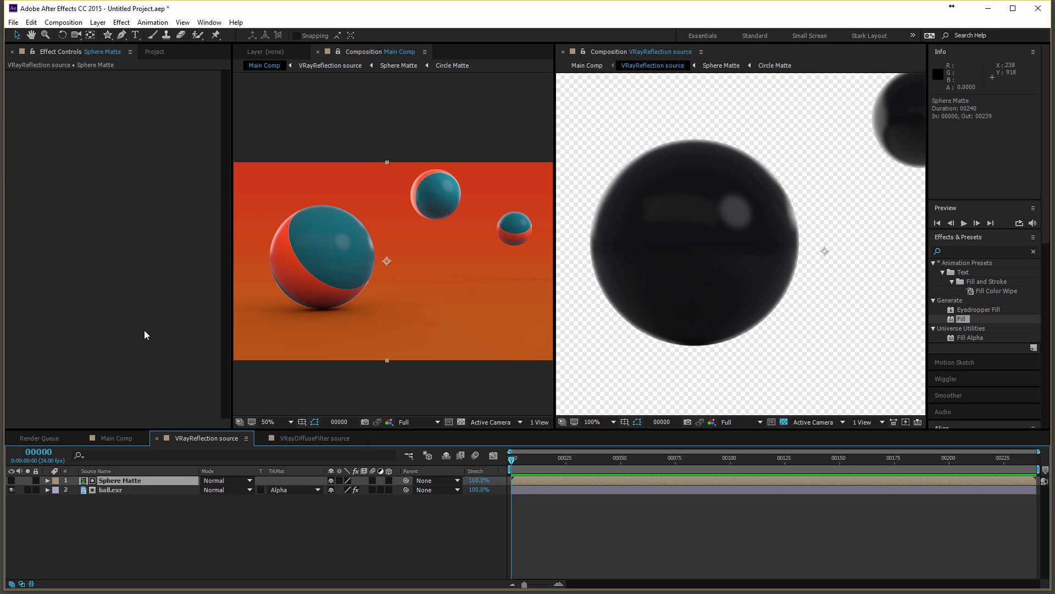
click(127, 489)
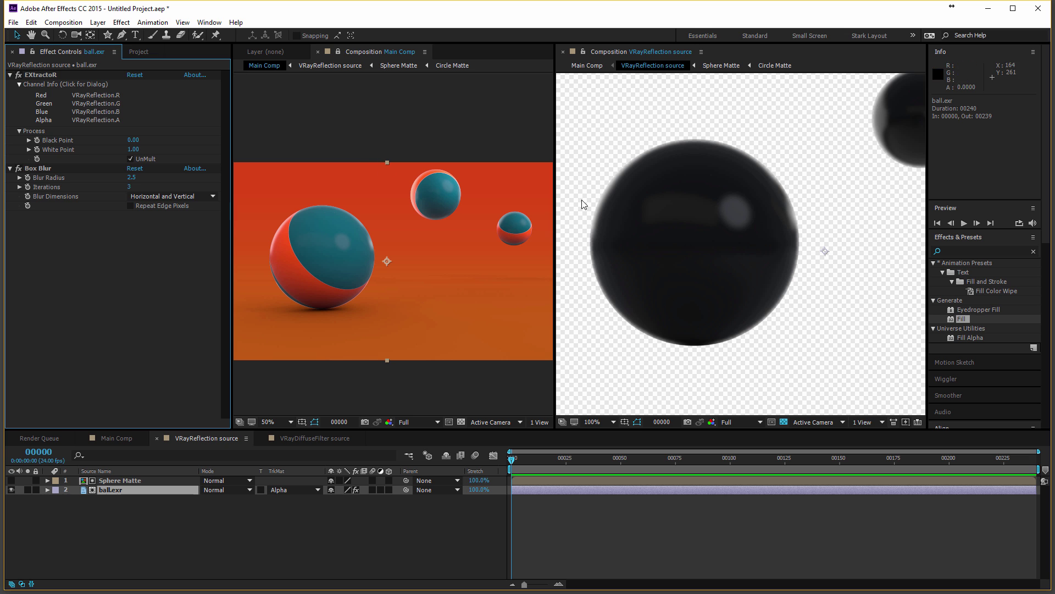
click(149, 480)
click(140, 487)
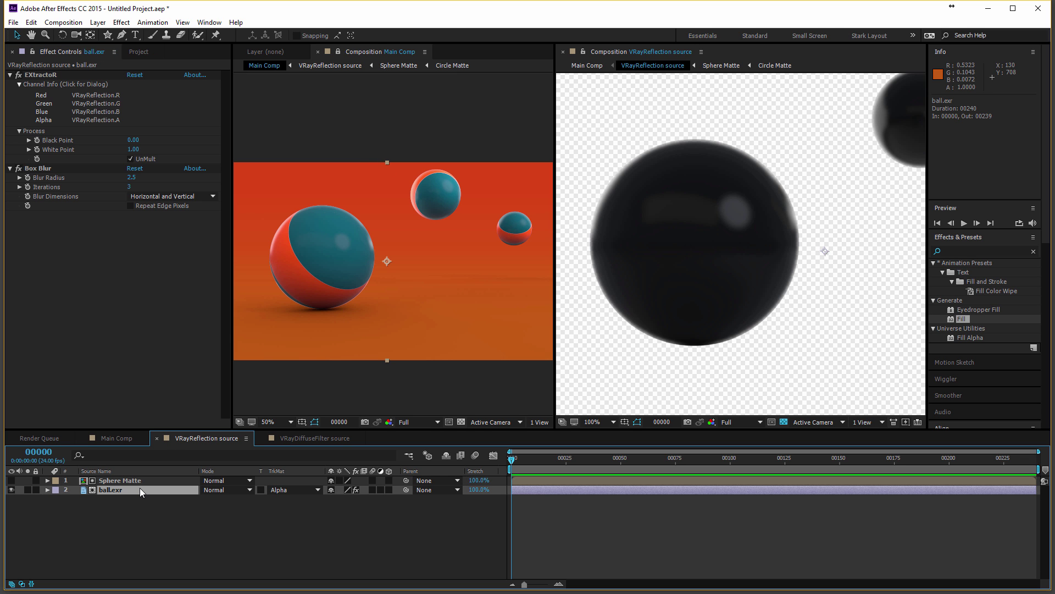
key(alt+l)
click(109, 492)
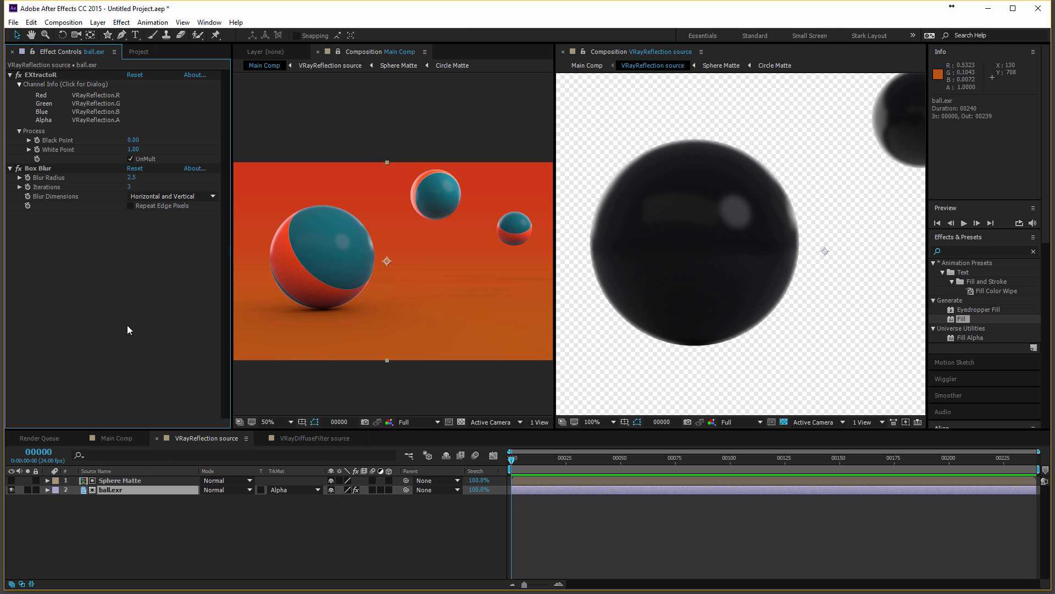
click(121, 22)
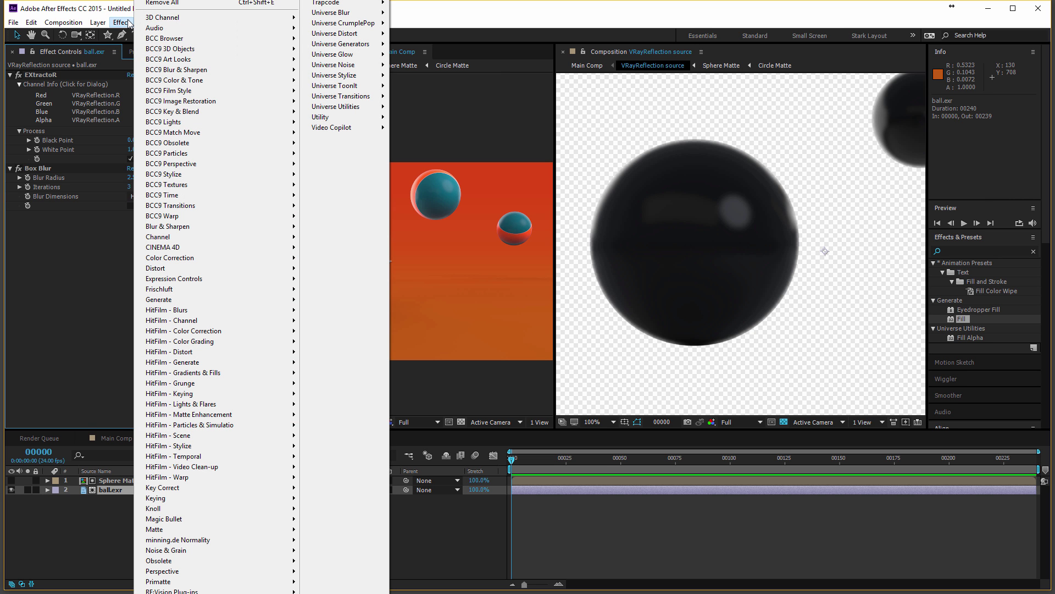
mouse_move(356, 16)
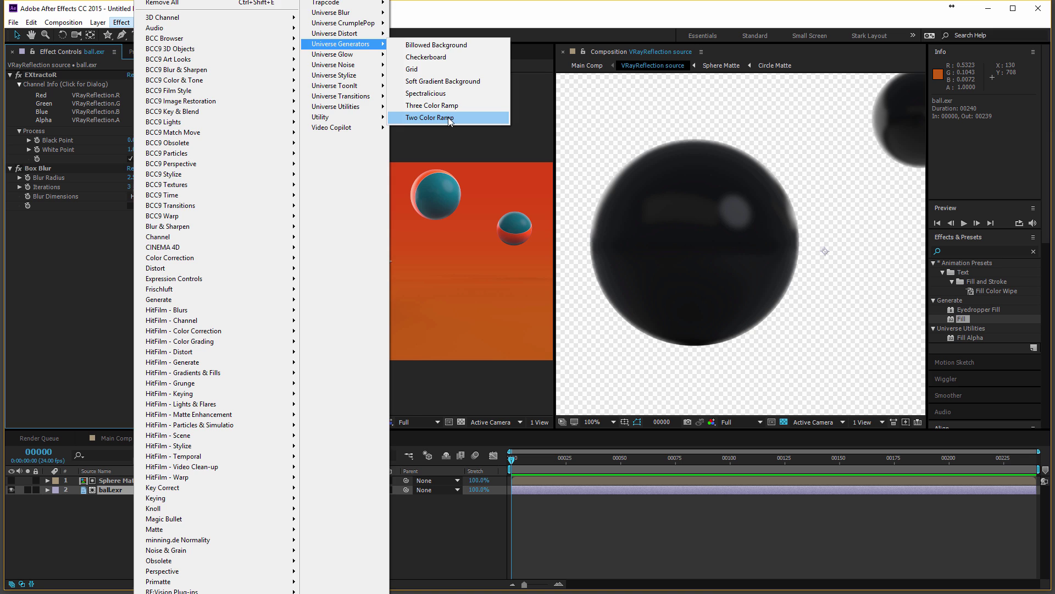
click(448, 118)
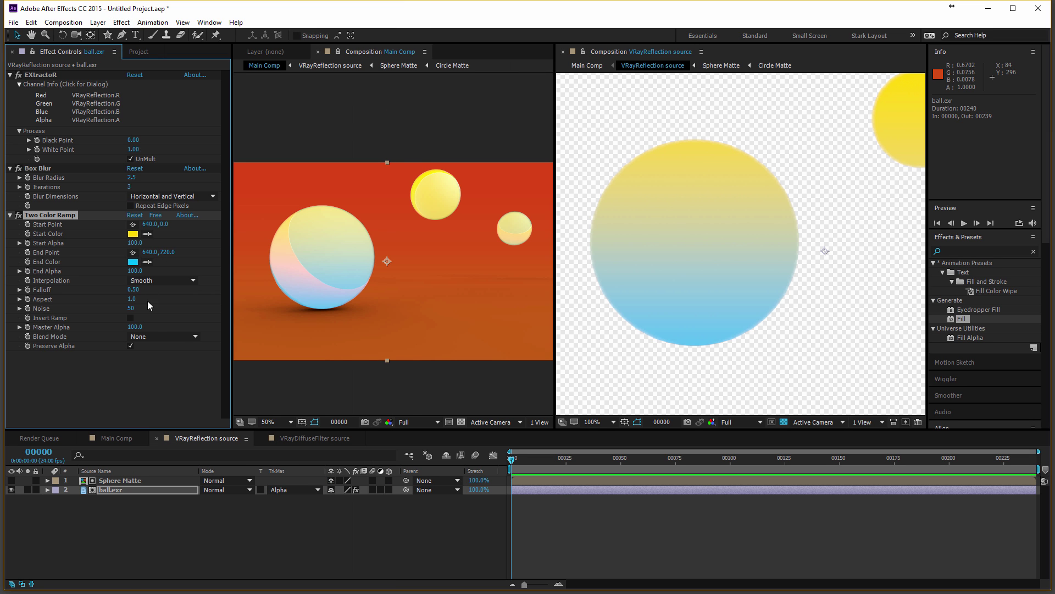
Try the Add blend mode on ball.exr's Two Color Ramp and settle on Multiply
click(153, 331)
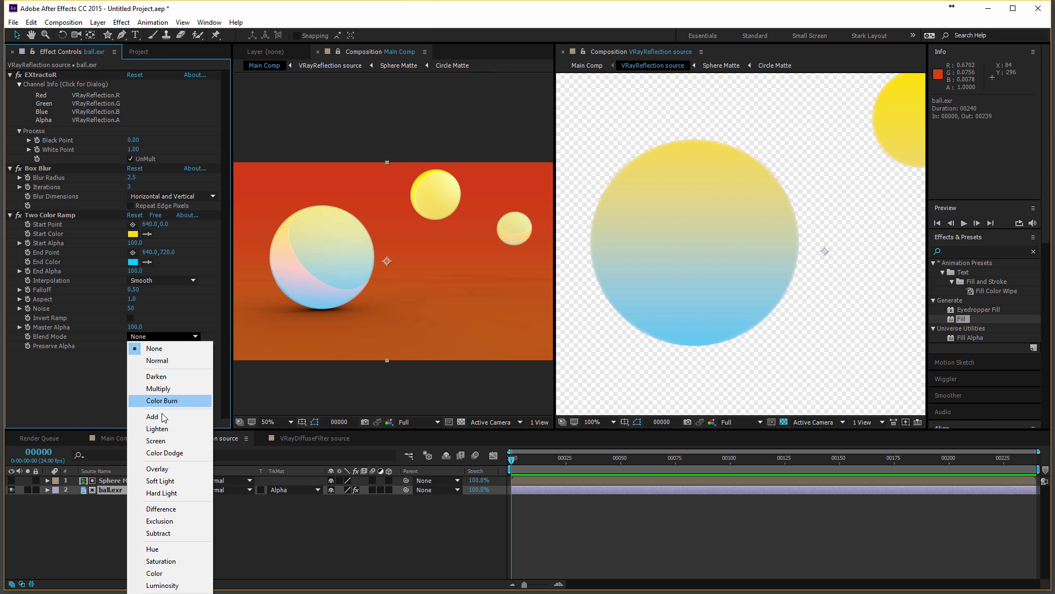
click(161, 420)
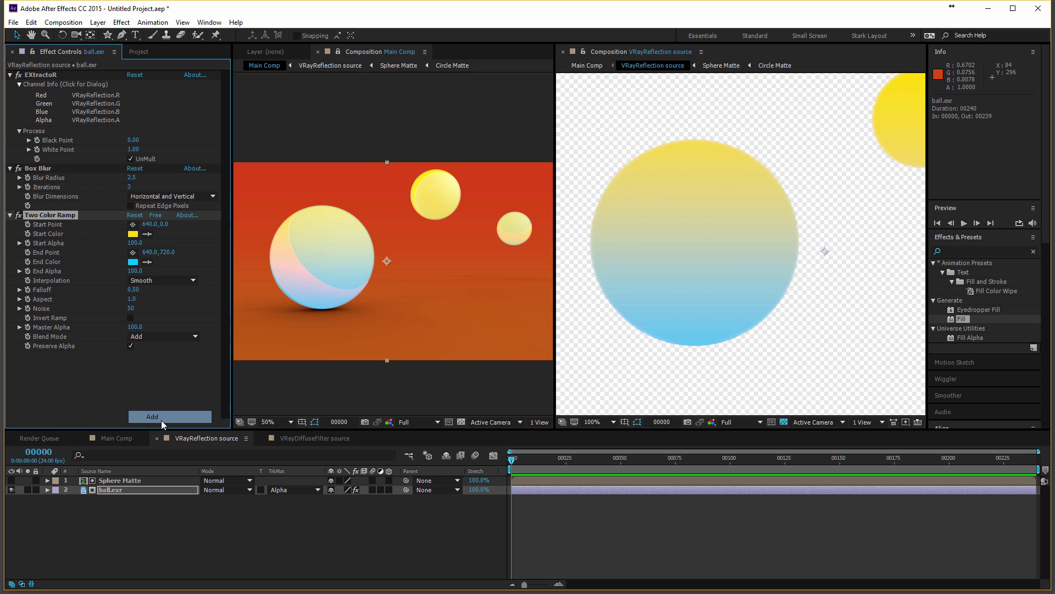
click(165, 338)
click(170, 388)
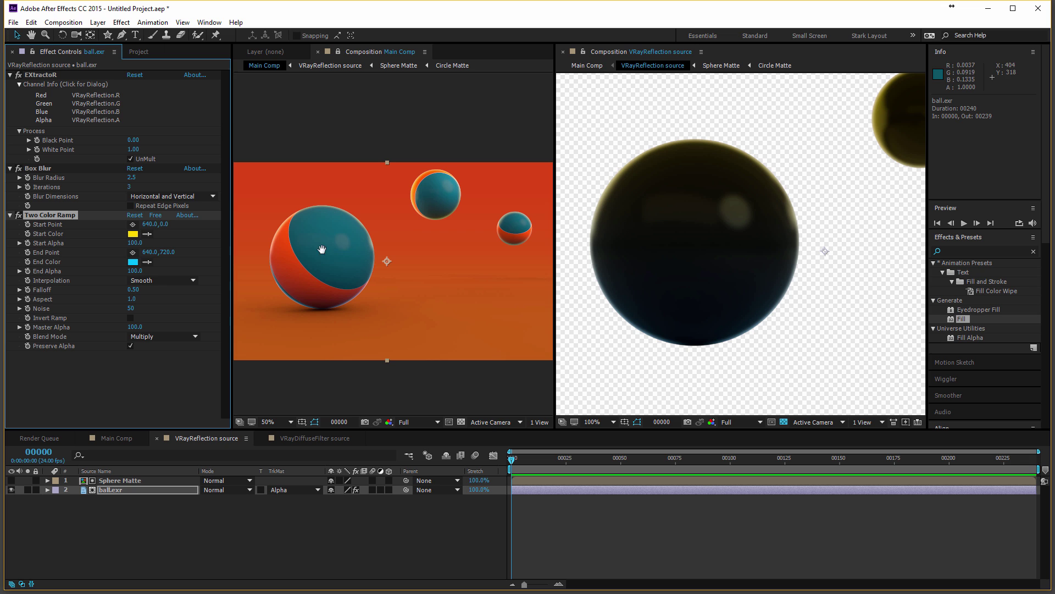
Sample the reflection ramp's start colour from Main Comp's red upper background and its end colour from the orange floor
key(space)
drag(237, 245, 271, 240)
click(148, 234)
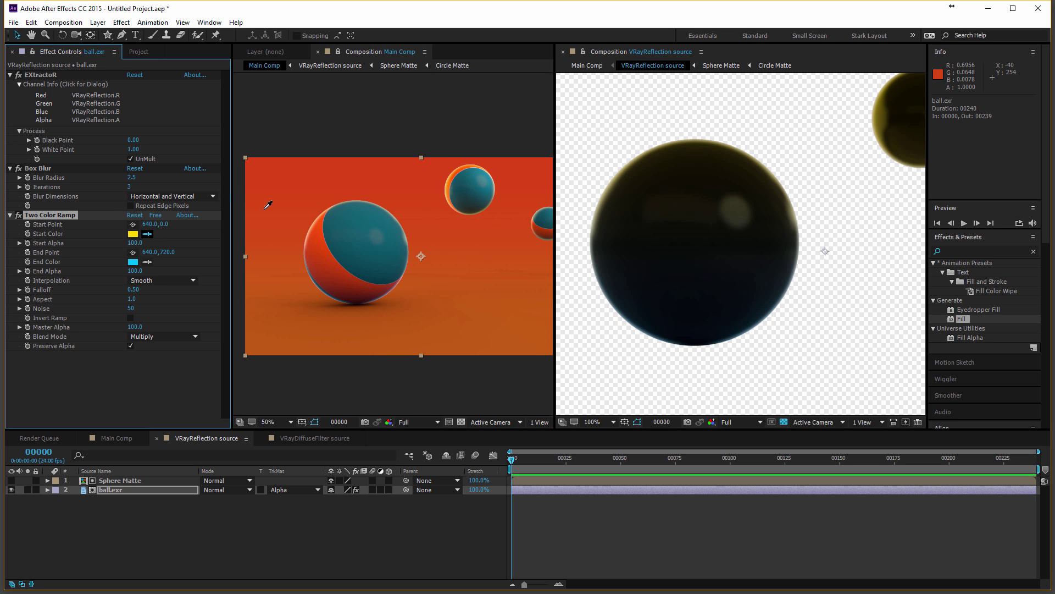
click(276, 190)
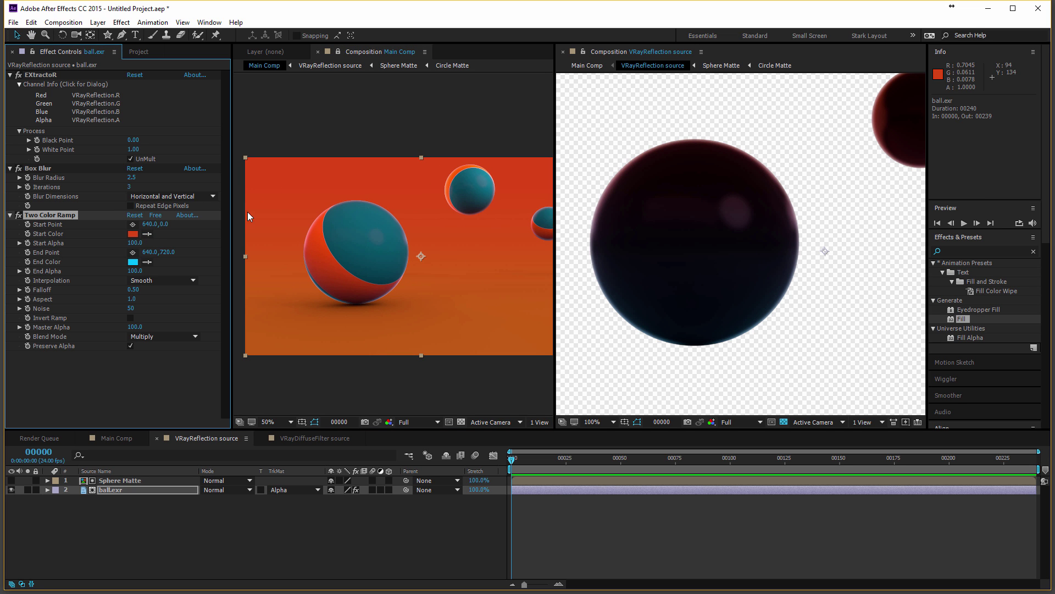
click(147, 262)
click(479, 344)
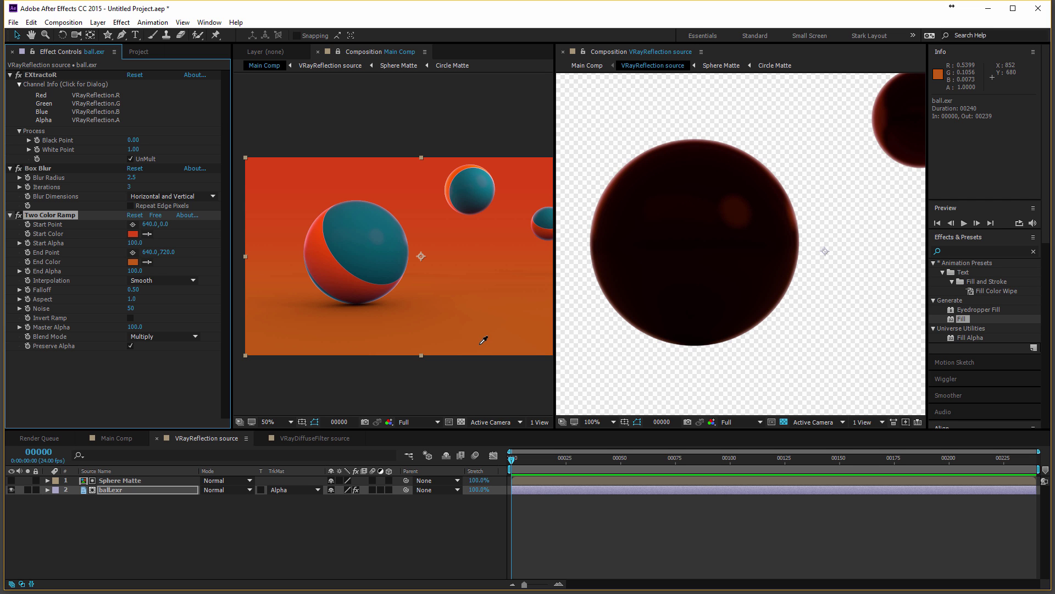
Place the reflection ramp's start point above and left of the large ball at 225, 177 and its end point below right at 575, 506
click(132, 225)
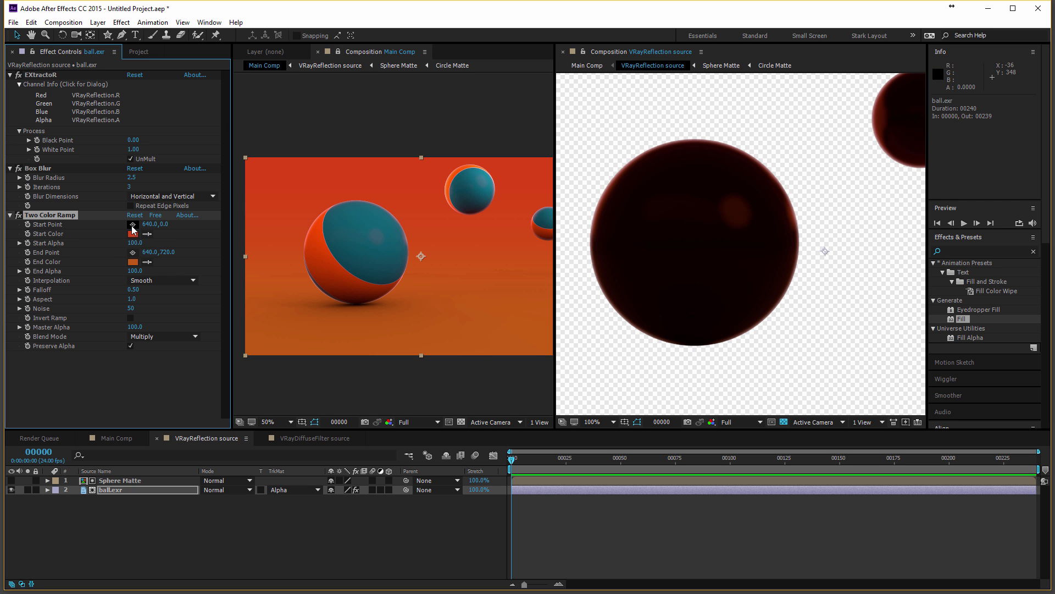
drag(604, 143, 597, 151)
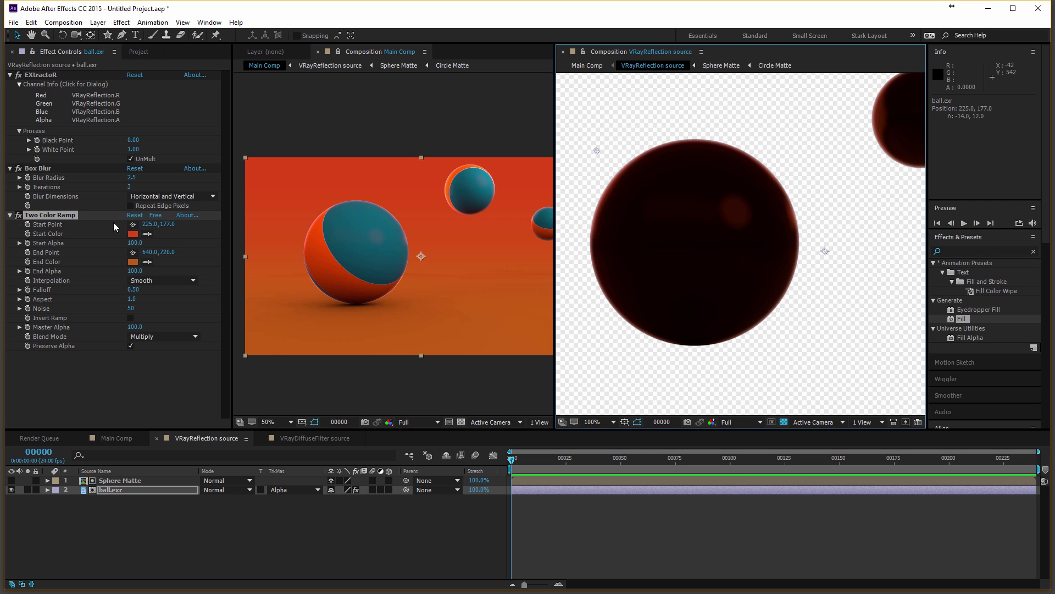
click(132, 252)
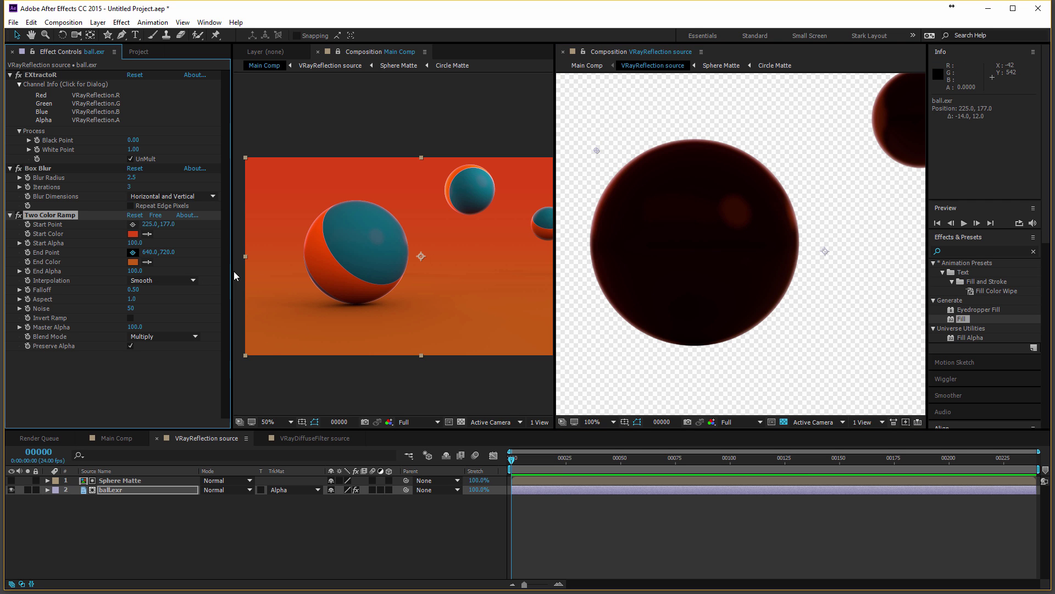
click(788, 346)
drag(789, 346, 793, 339)
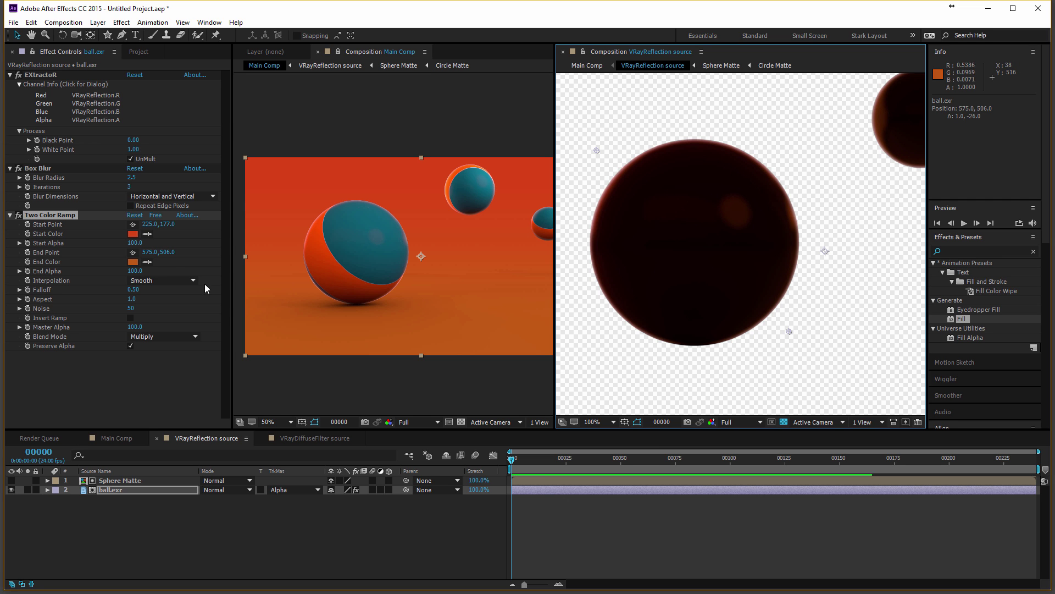
Try Linear interpolation on the reflection ramp and return it to Smooth
click(153, 281)
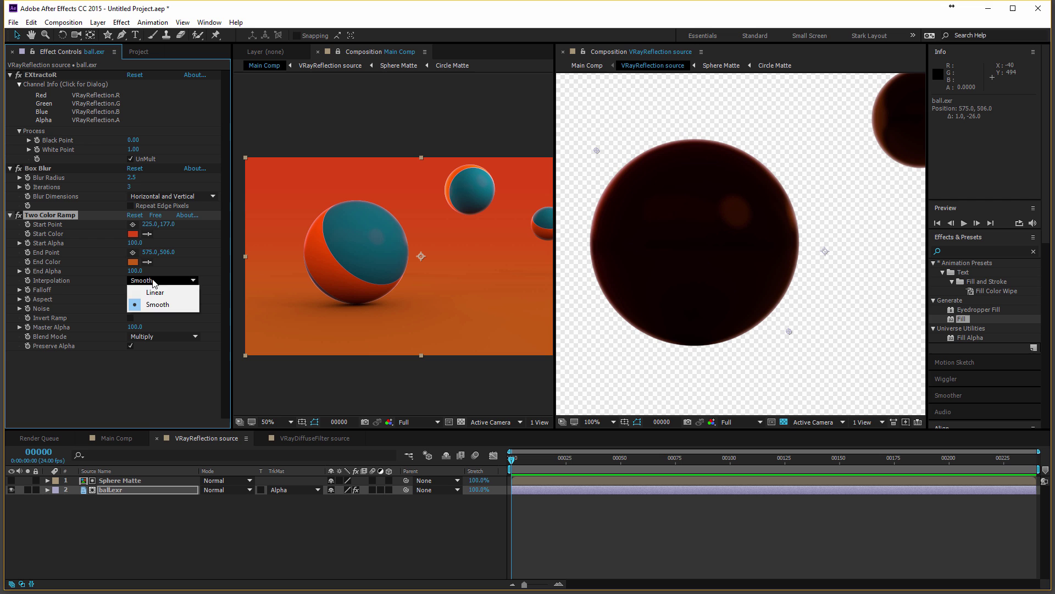
click(153, 289)
click(154, 280)
click(157, 300)
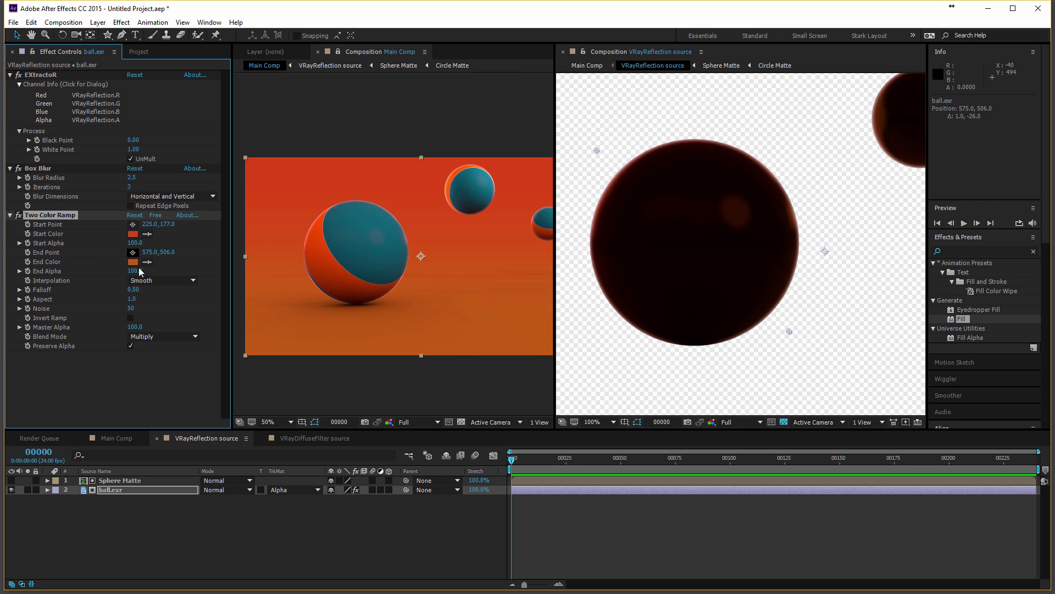
Adjust the reflection ramp's Falloff to 0 and then about 0.43, comparing the balls with the effect briefly removed
drag(130, 290, 91, 293)
key(Delete)
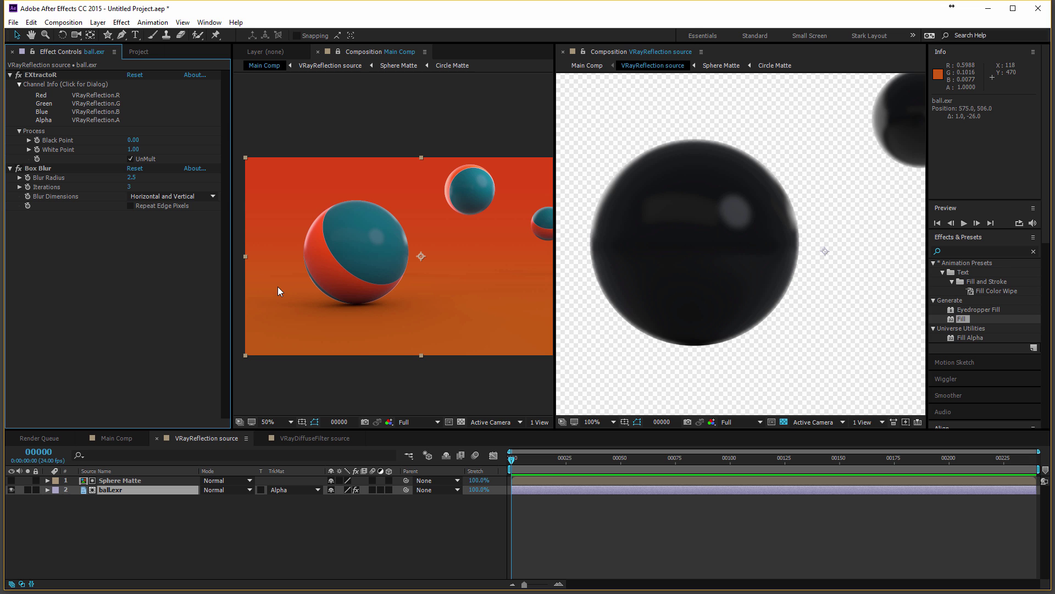
key(ctrl+z)
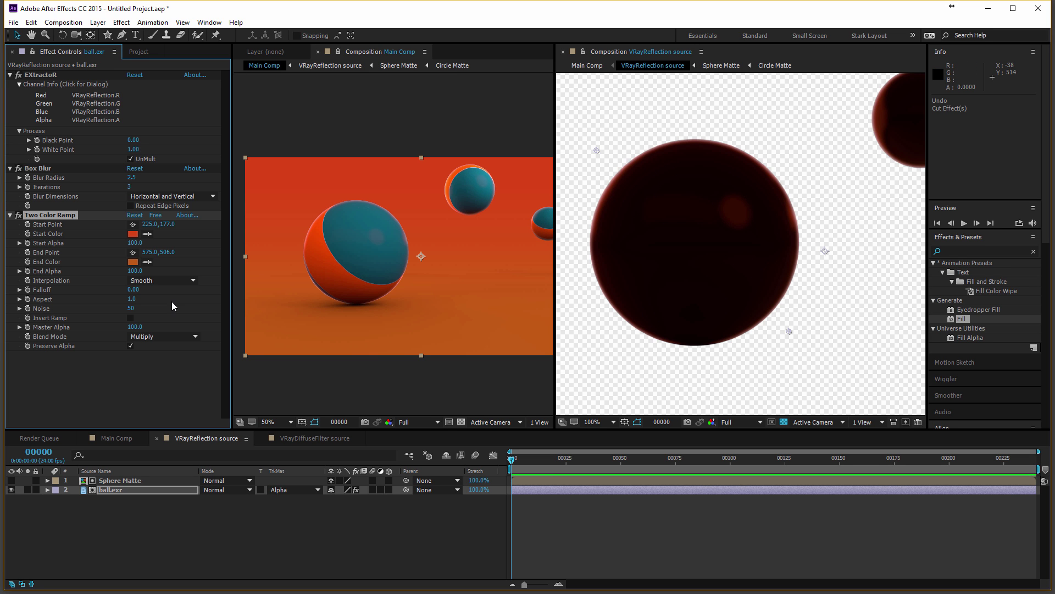
drag(136, 289, 162, 287)
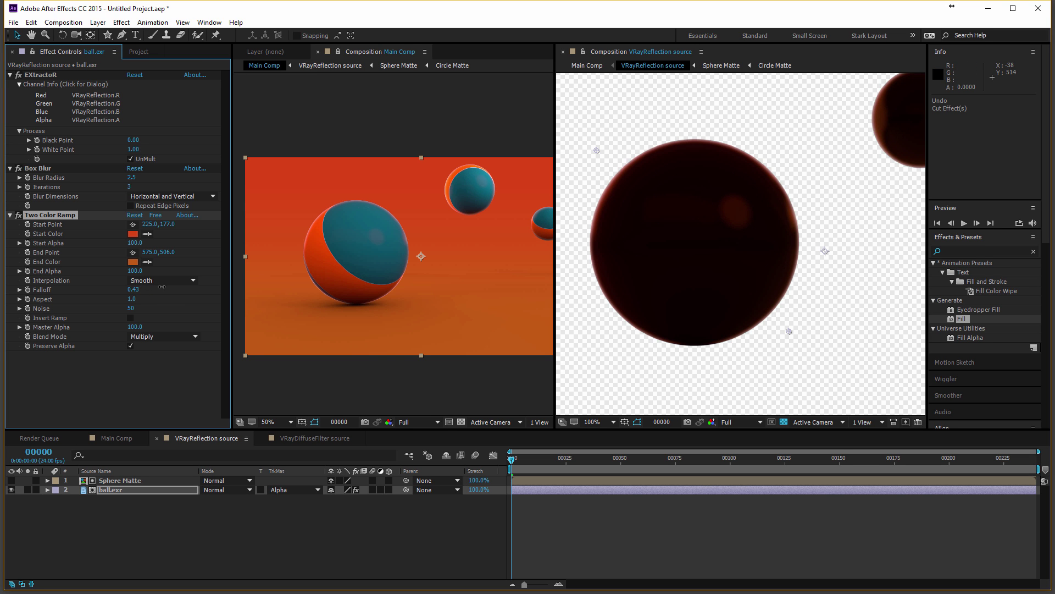
Return the reflection ramp's Falloff to 1.00 and inspect the balls in Main Comp
click(130, 318)
drag(479, 322, 416, 330)
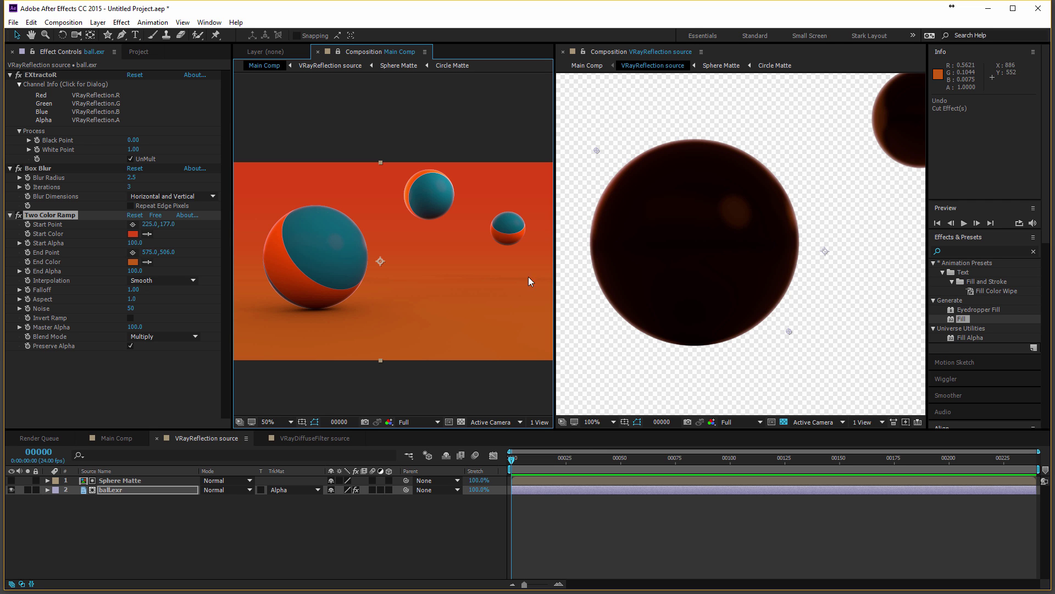
drag(523, 293, 547, 292)
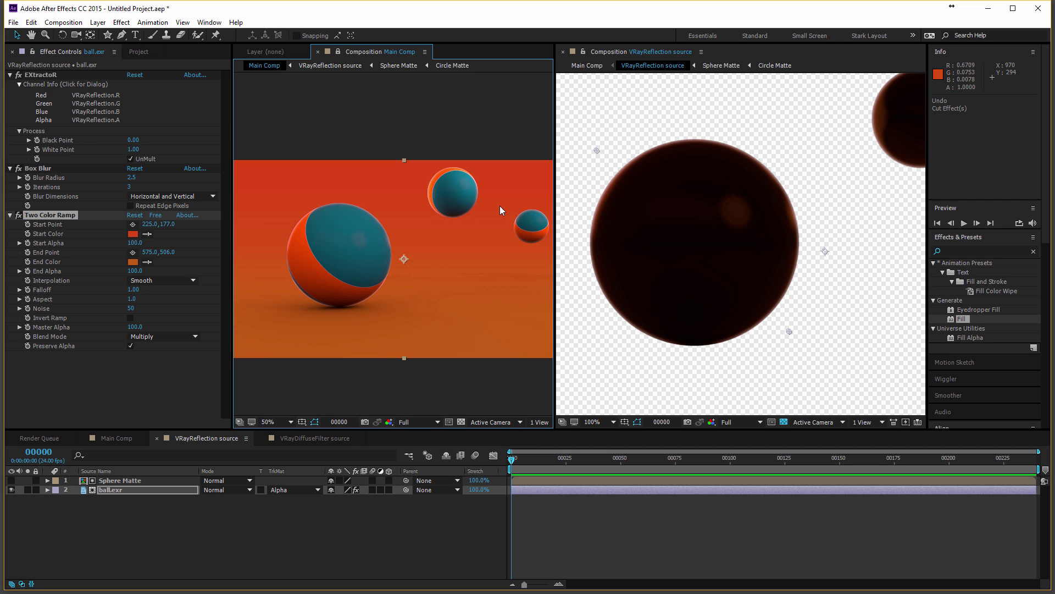
mouse_move(383, 222)
mouse_down()
mouse_move(433, 228)
mouse_move(385, 219)
mouse_up()
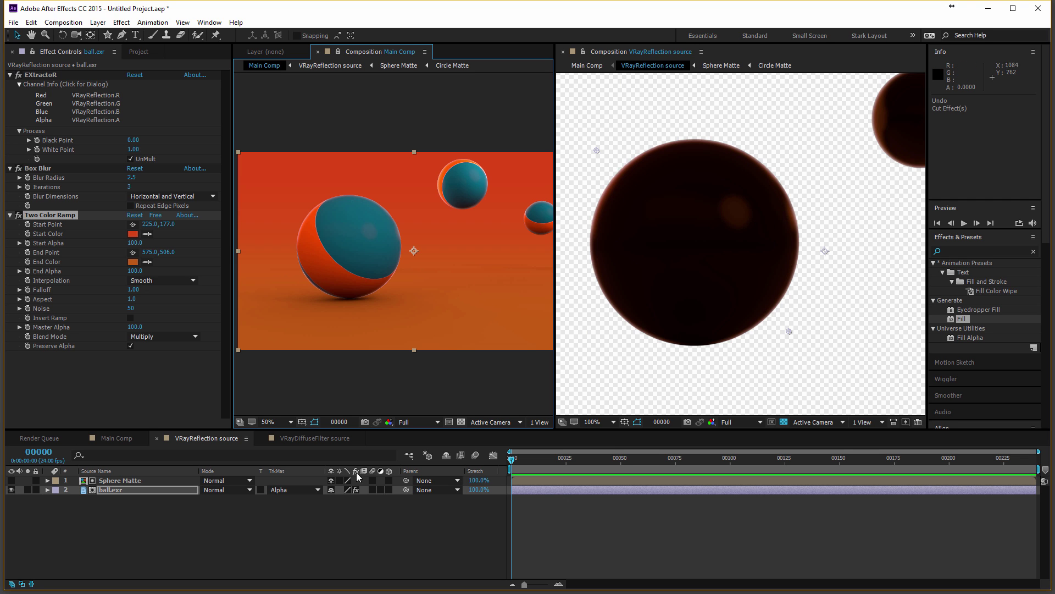
Bring up the project's item list and close the VRayReflection source composition
click(135, 54)
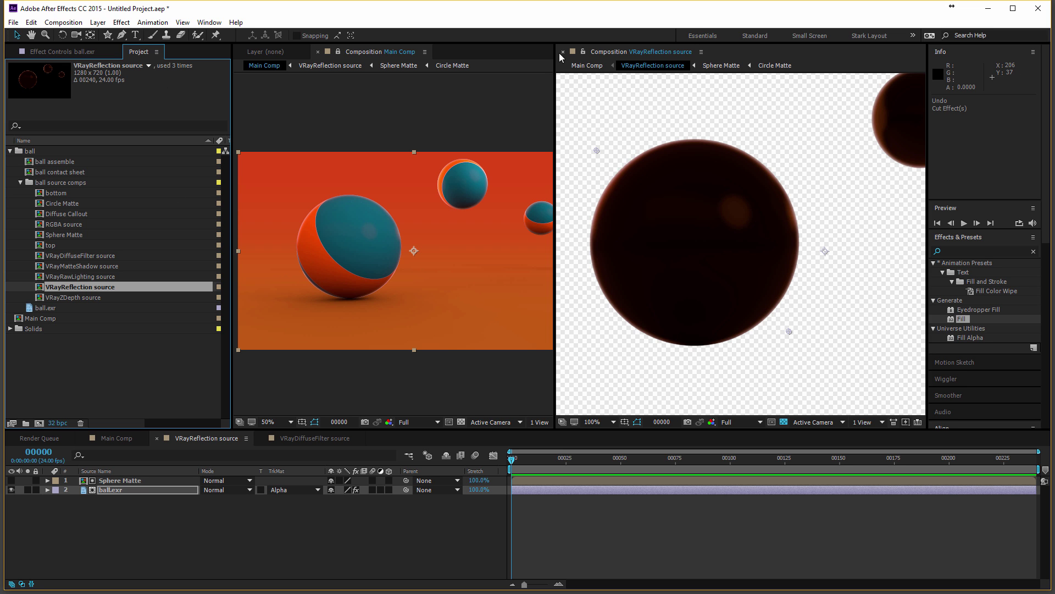
click(662, 263)
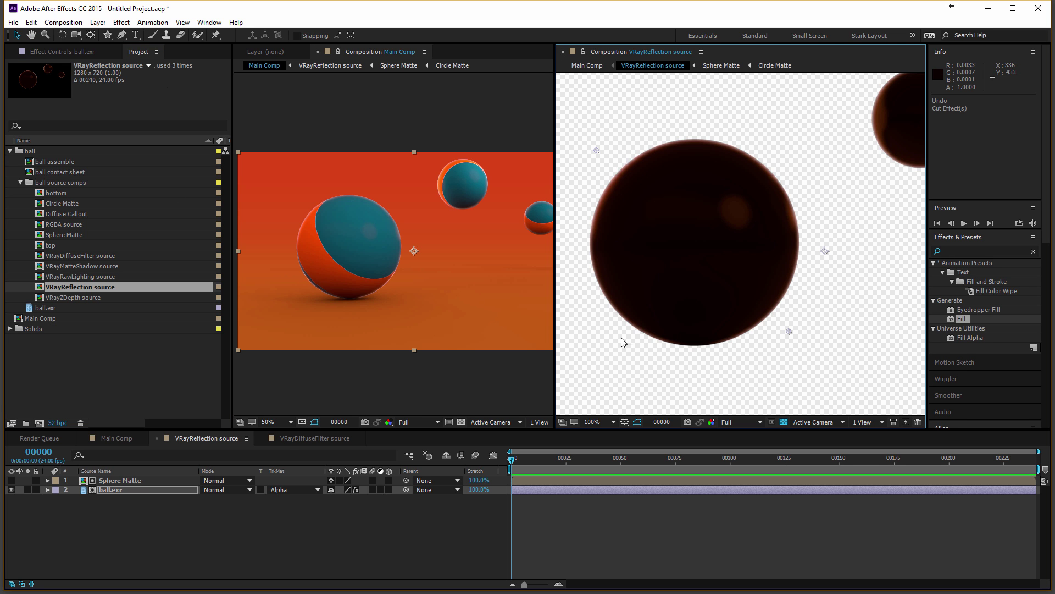
click(157, 438)
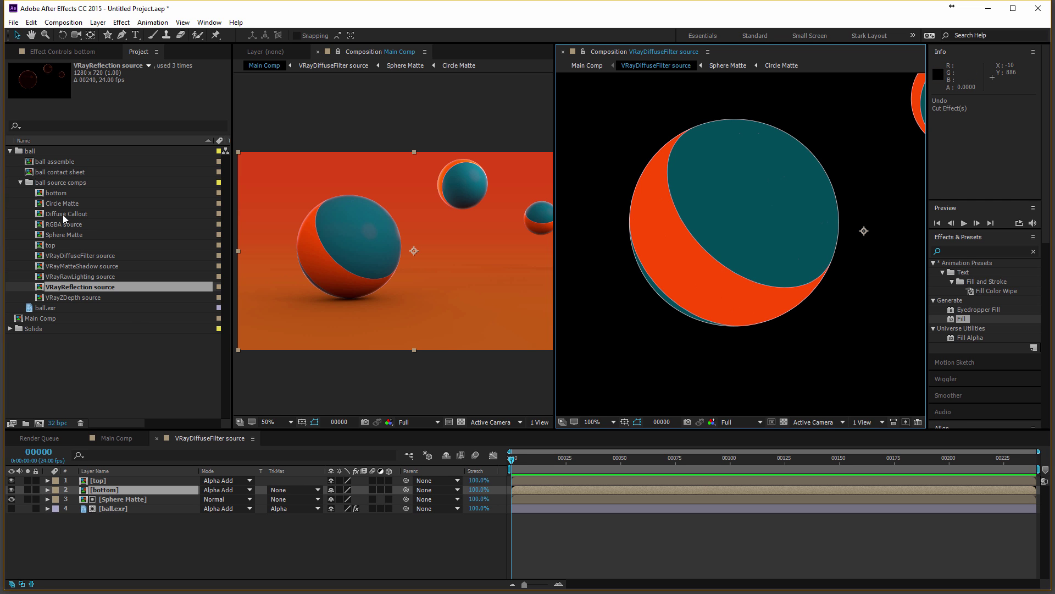
Duplicate the VRayReflection source composition in the project and rename the copy as flare
click(99, 277)
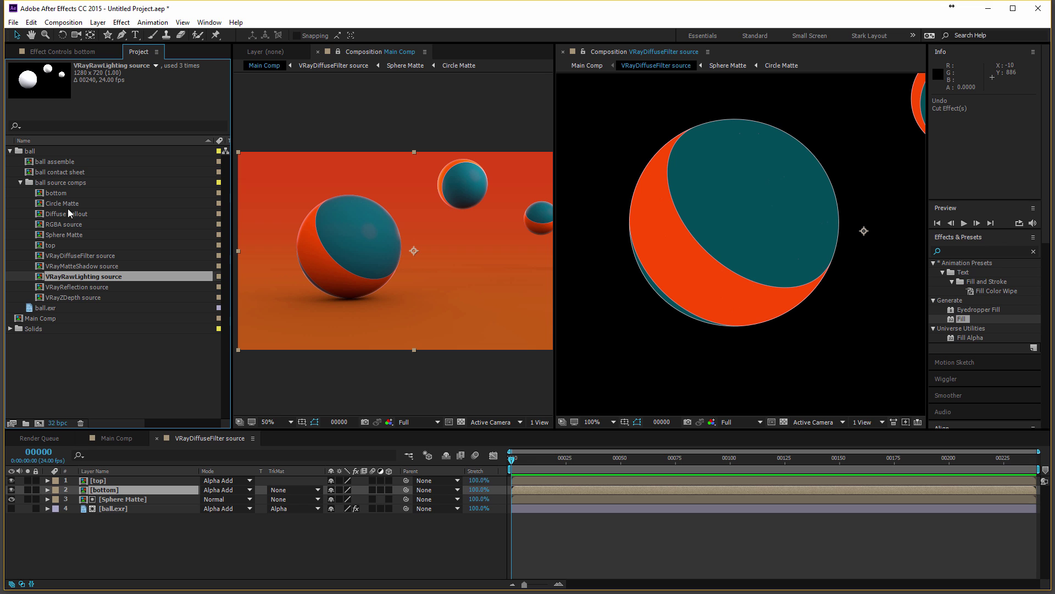
click(81, 287)
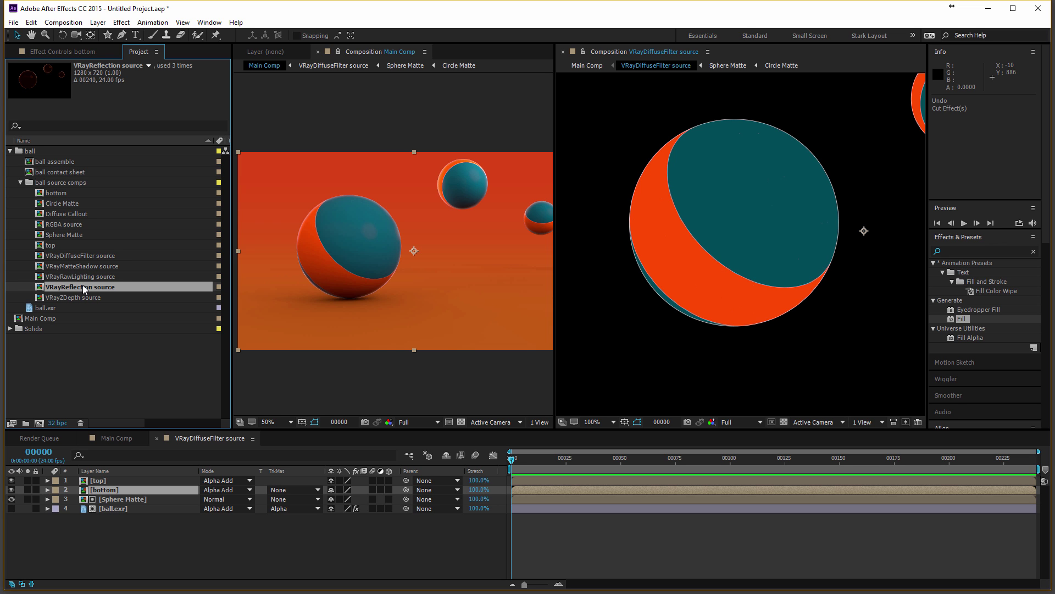
key(ctrl+d)
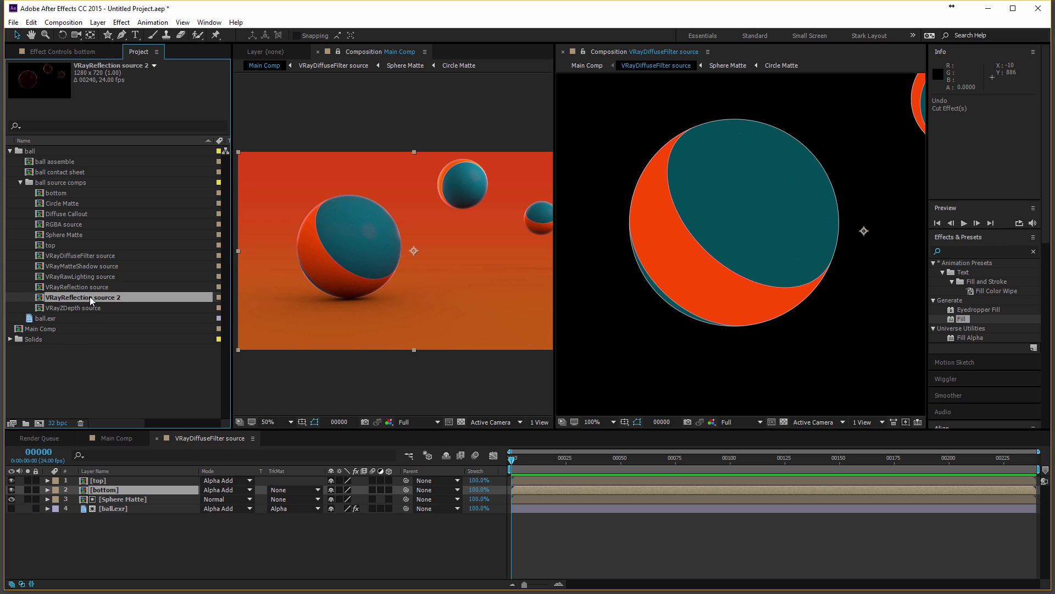
key(Return)
text(flare)
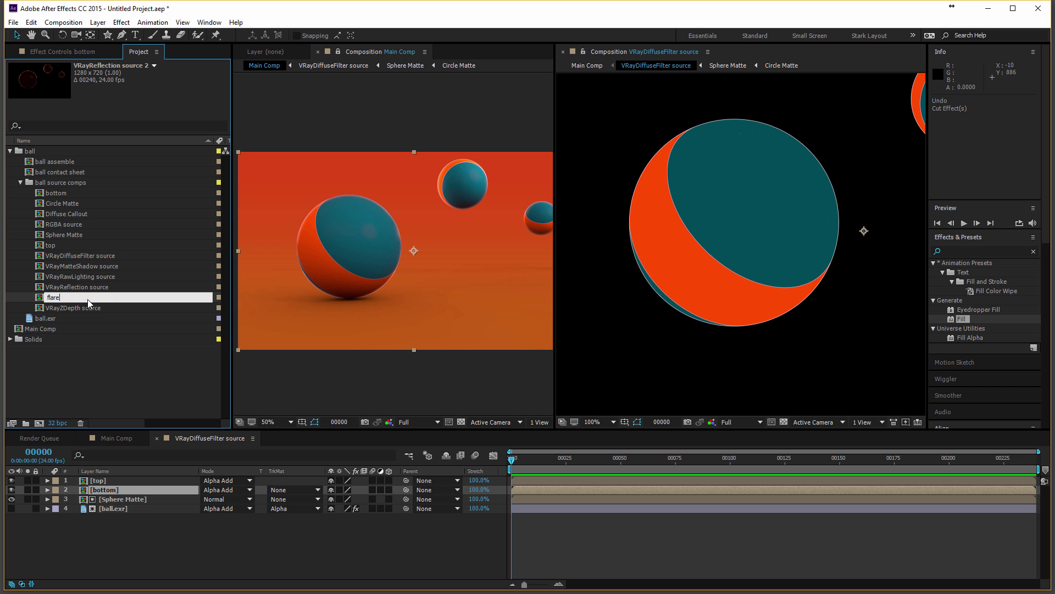
key(Return)
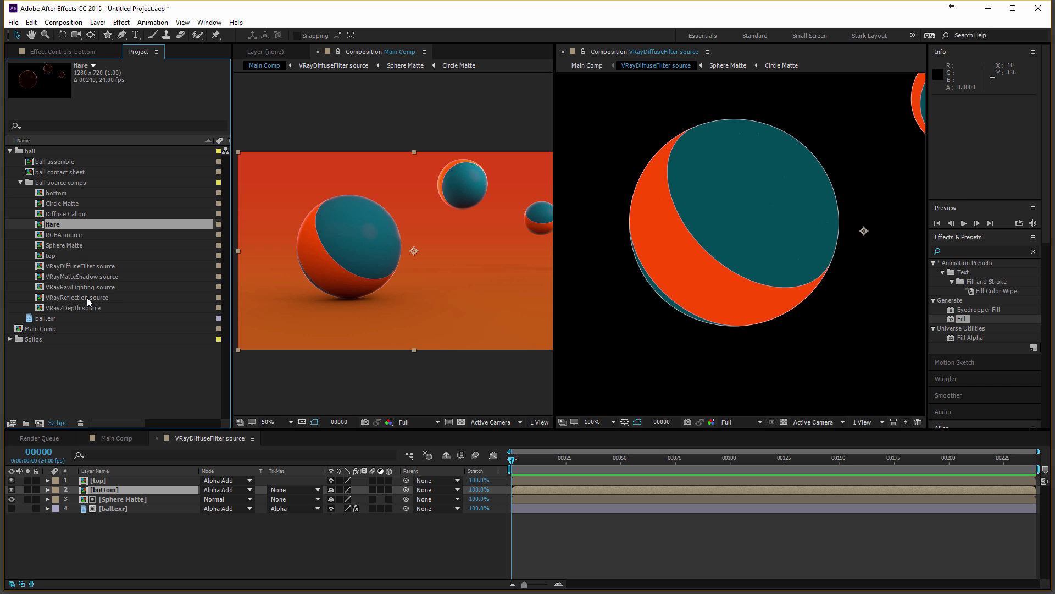
Open the flare composition and delete Box Blur and Two Color Ramp from its ball.exr layer, keeping EXtractoR
double_click(71, 227)
click(136, 486)
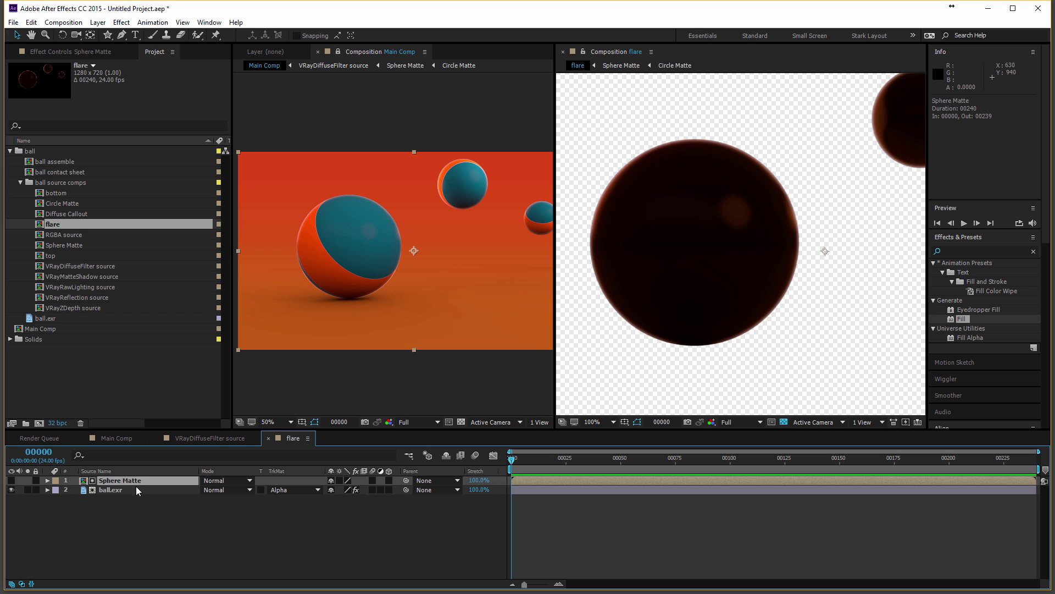
click(97, 52)
click(48, 78)
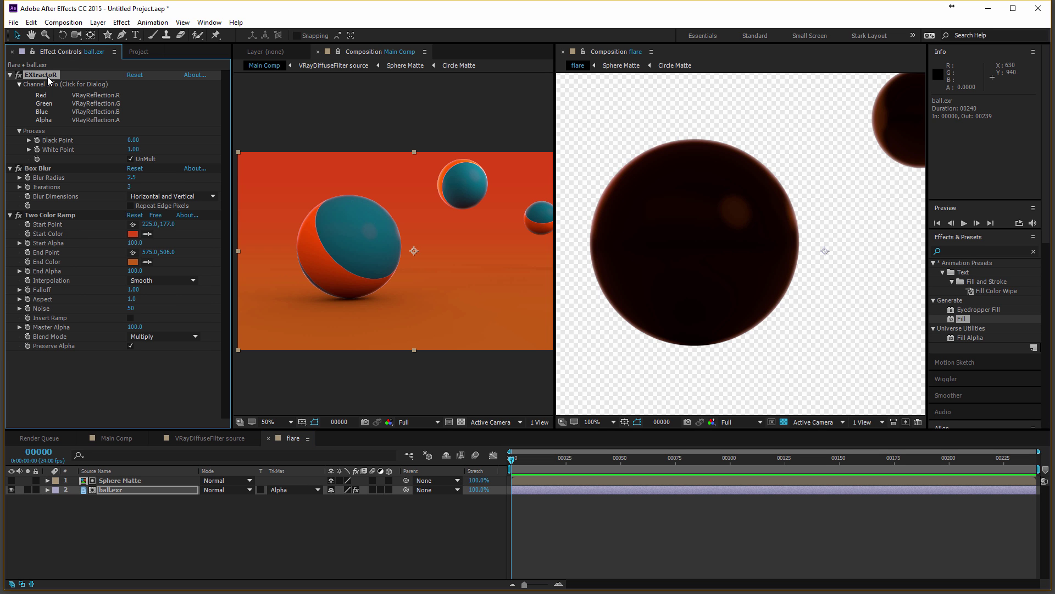
click(64, 217)
shift+click(41, 168)
key(Delete)
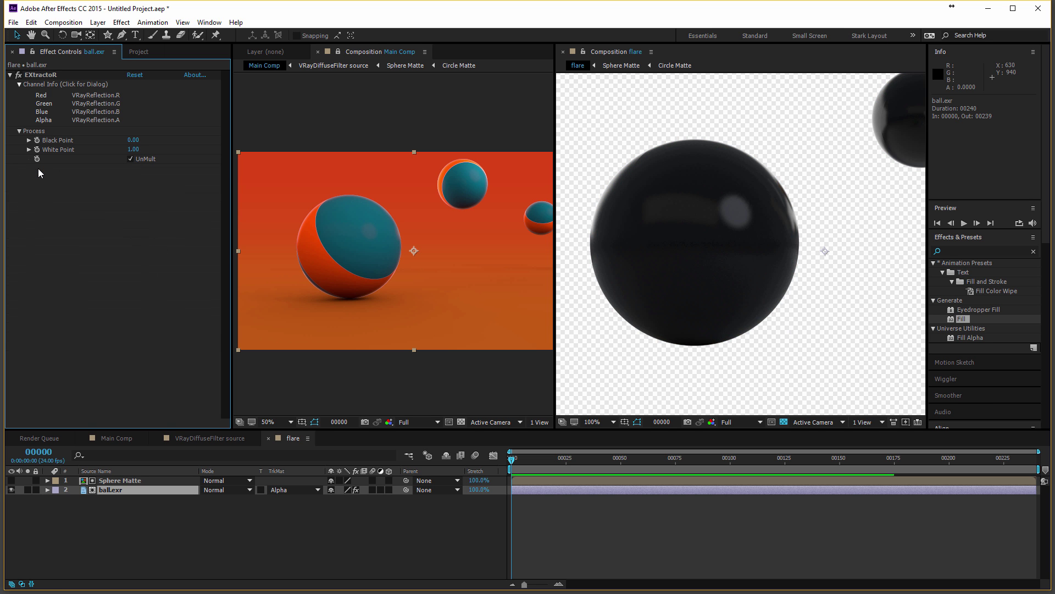
Create a 1280 × 720 px solid in the flare composition and set its colour to black, 000000
click(98, 22)
mouse_move(106, 36)
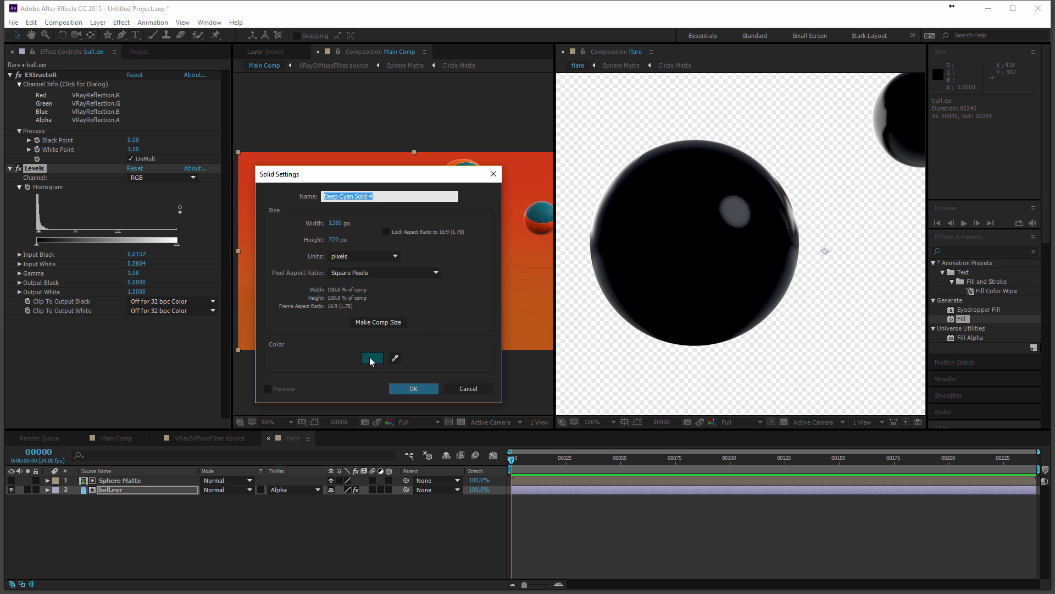
click(371, 358)
drag(64, 282, 129, 371)
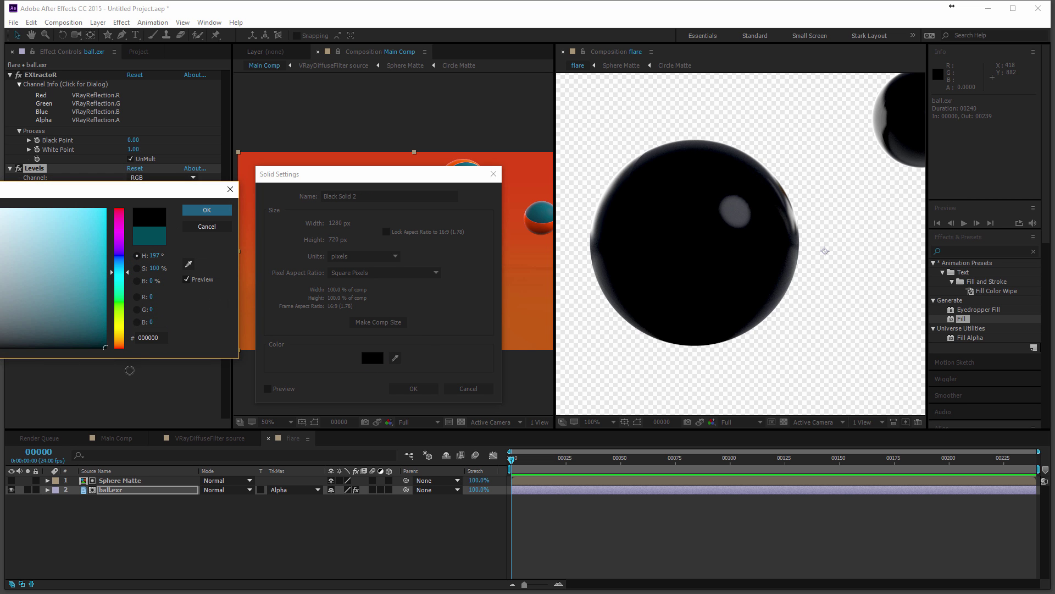
click(207, 210)
click(412, 388)
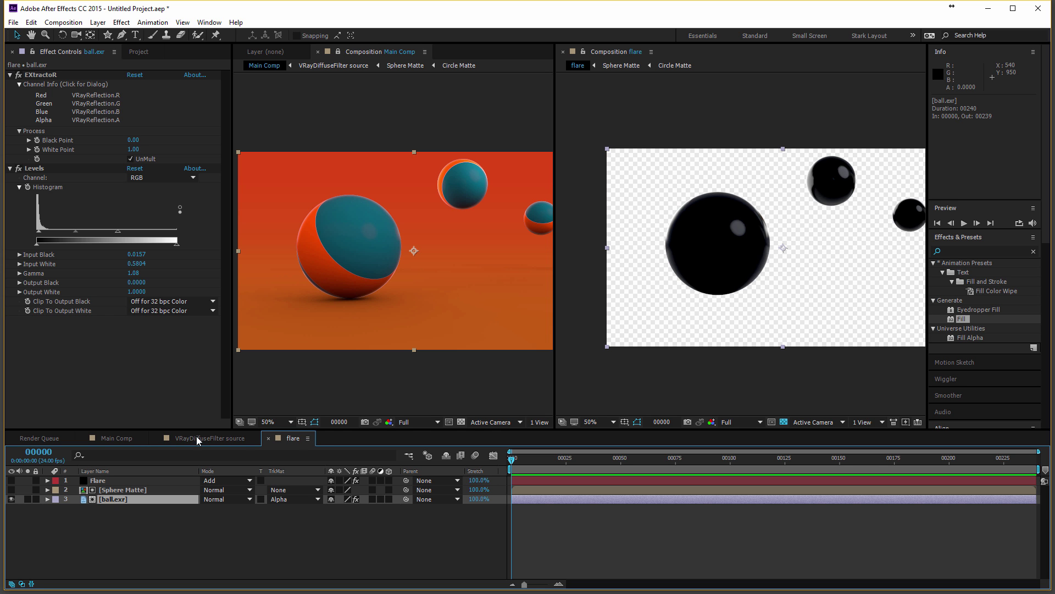
Add another black solid to the flare composition and move it below the ball.exr layer
click(97, 22)
mouse_move(104, 35)
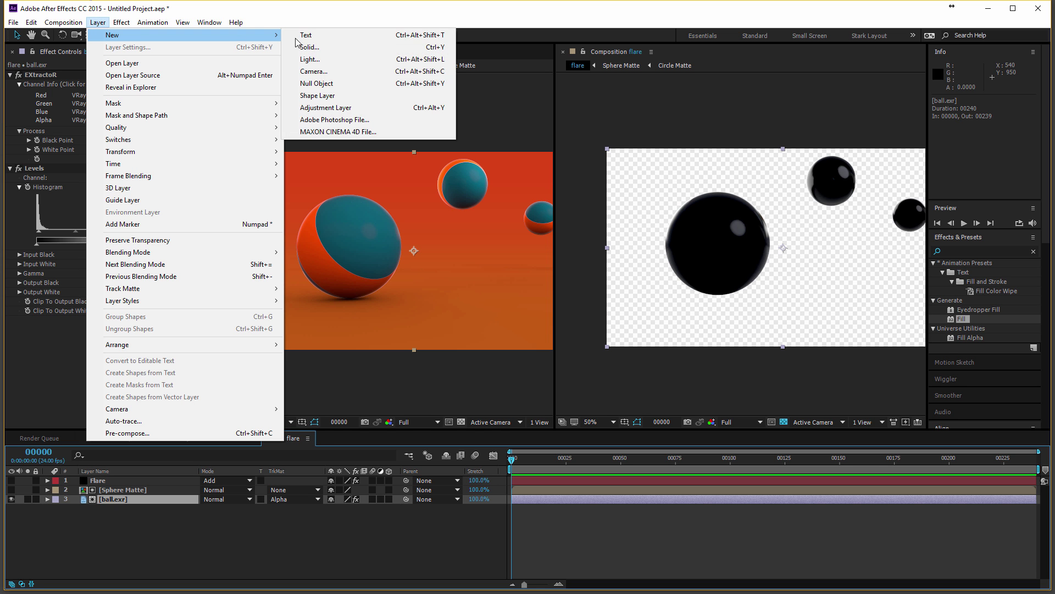
click(308, 48)
click(403, 393)
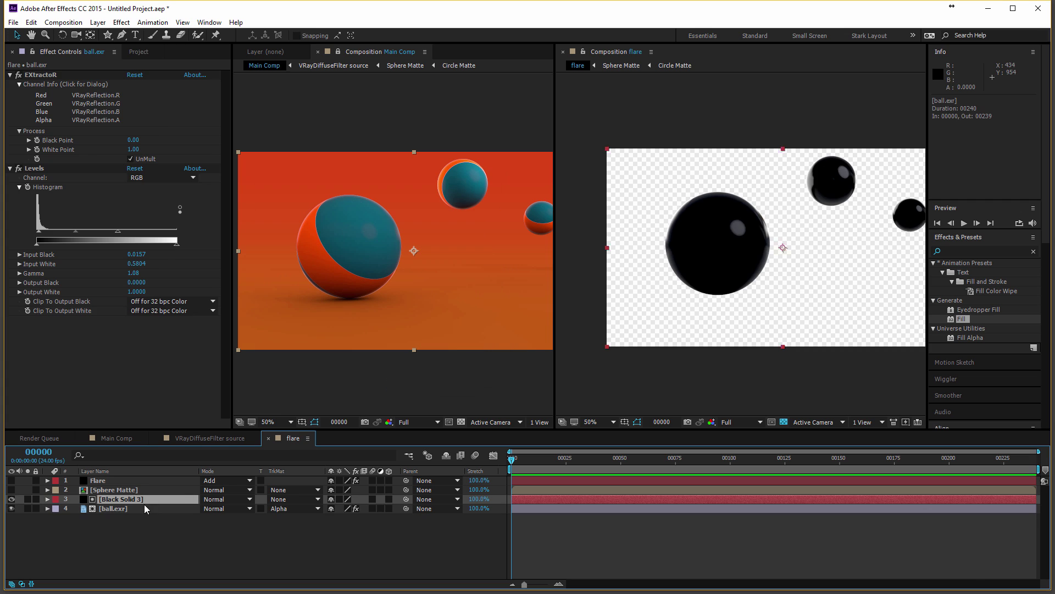
drag(128, 503, 137, 519)
Draw an elliptical mask of about 95 × 102 px on Sphere Matte around the large ball's highlight and check the matte
scroll(753, 266, up, 2)
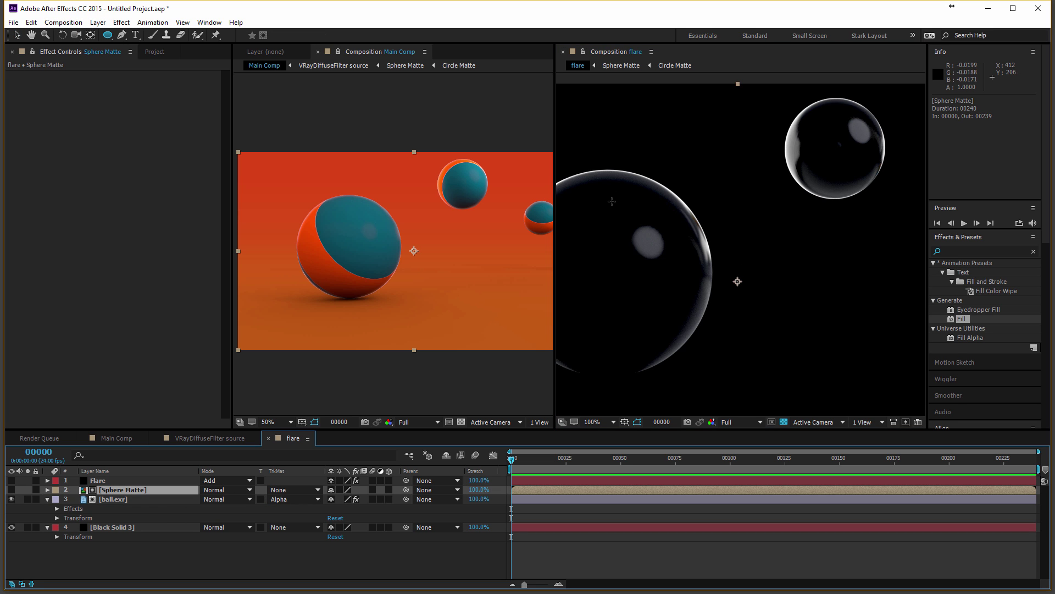
drag(623, 212, 675, 269)
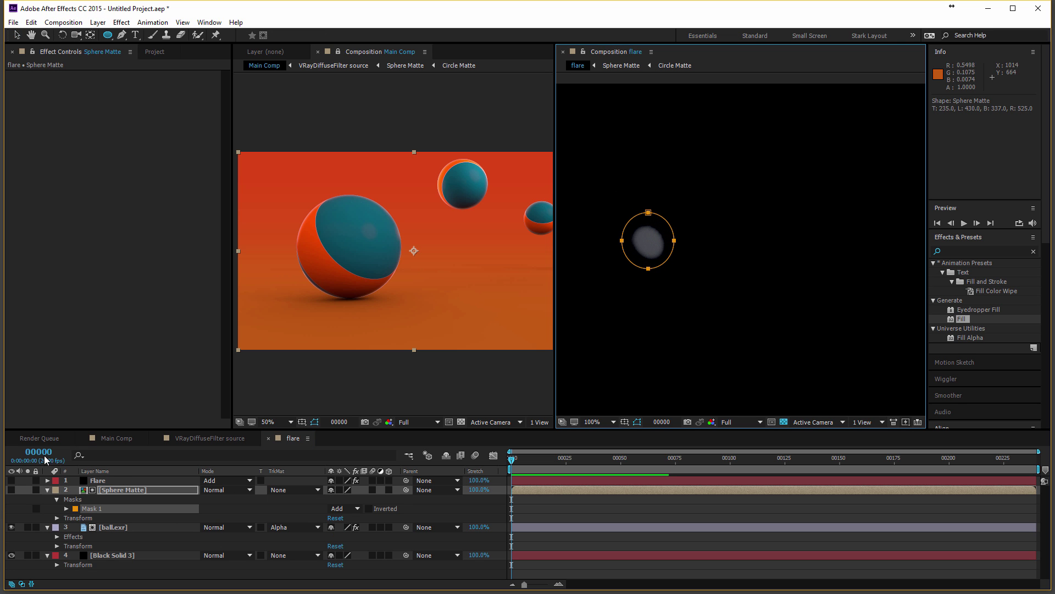
click(11, 489)
click(12, 489)
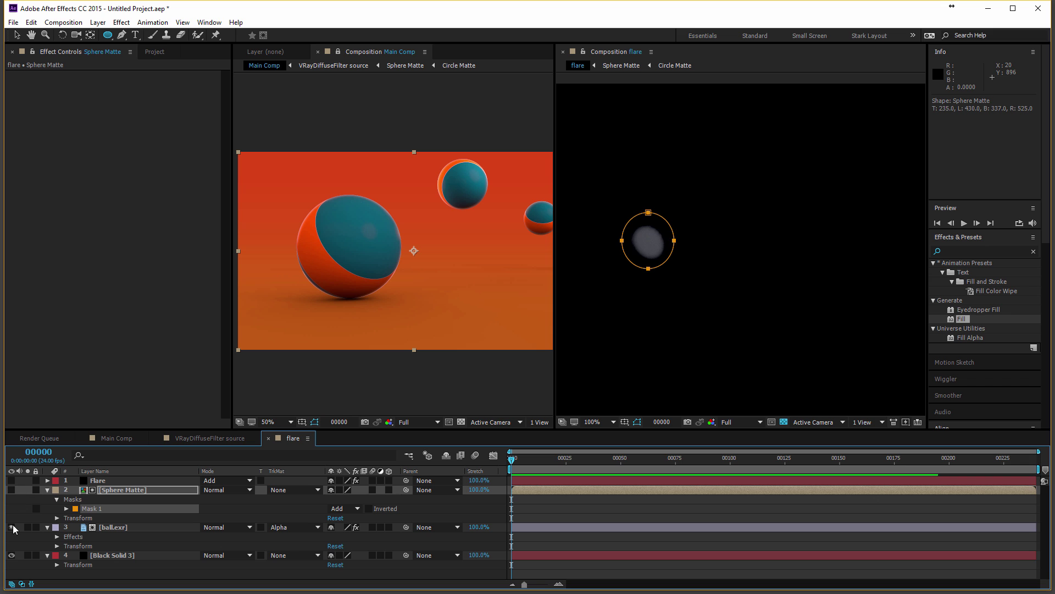
Switch off ball.exr's track matte and draw a second Sphere Matte ellipse, about 55 × 78 px, around the upper ball's highlight
click(294, 526)
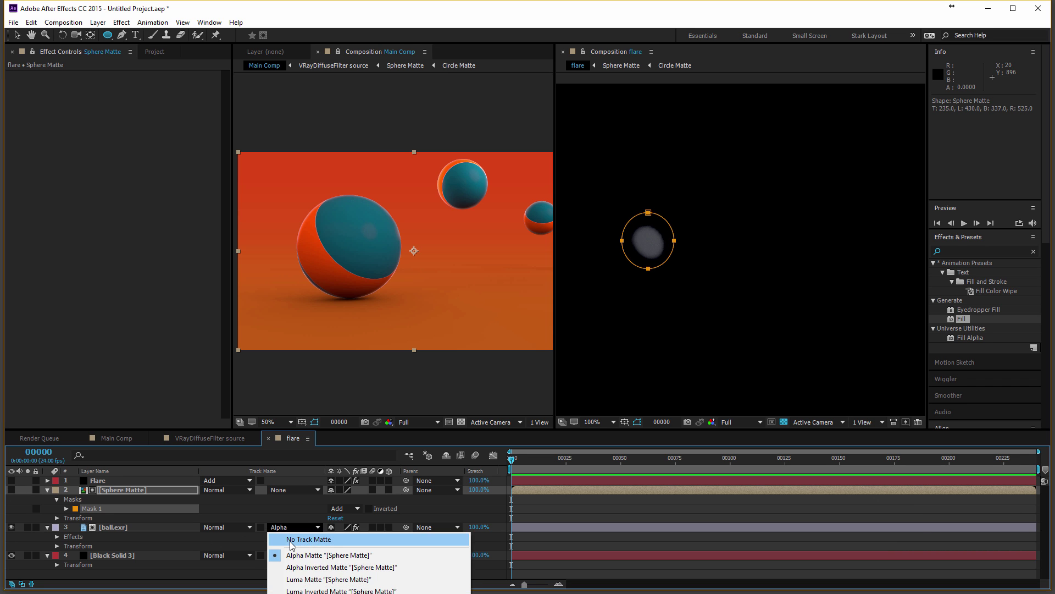
click(297, 537)
mouse_move(845, 109)
mouse_down()
mouse_move(875, 151)
mouse_move(584, 224)
mouse_move(620, 189)
mouse_up()
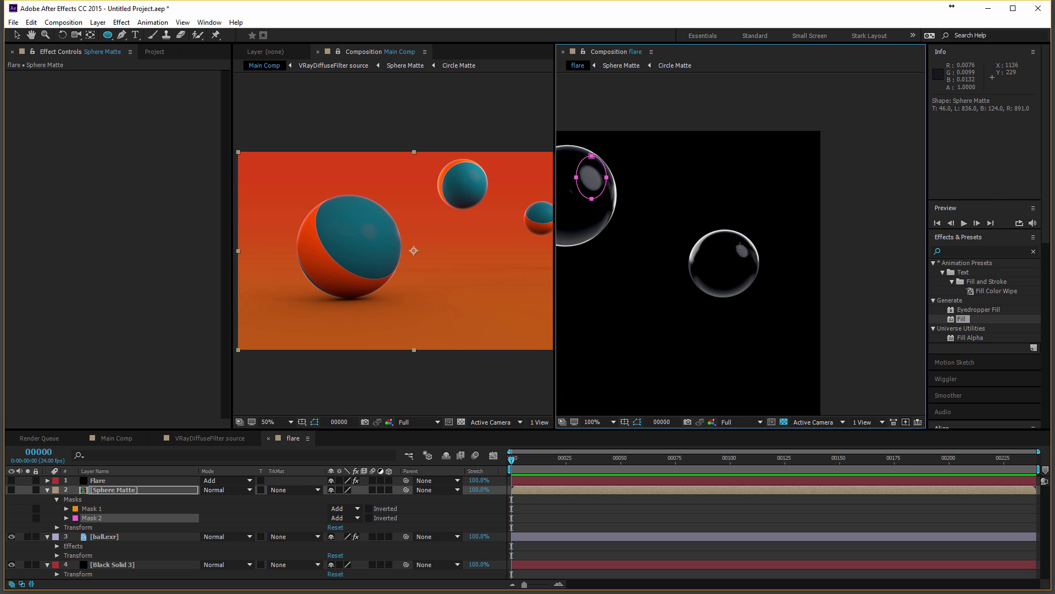
drag(742, 258, 869, 228)
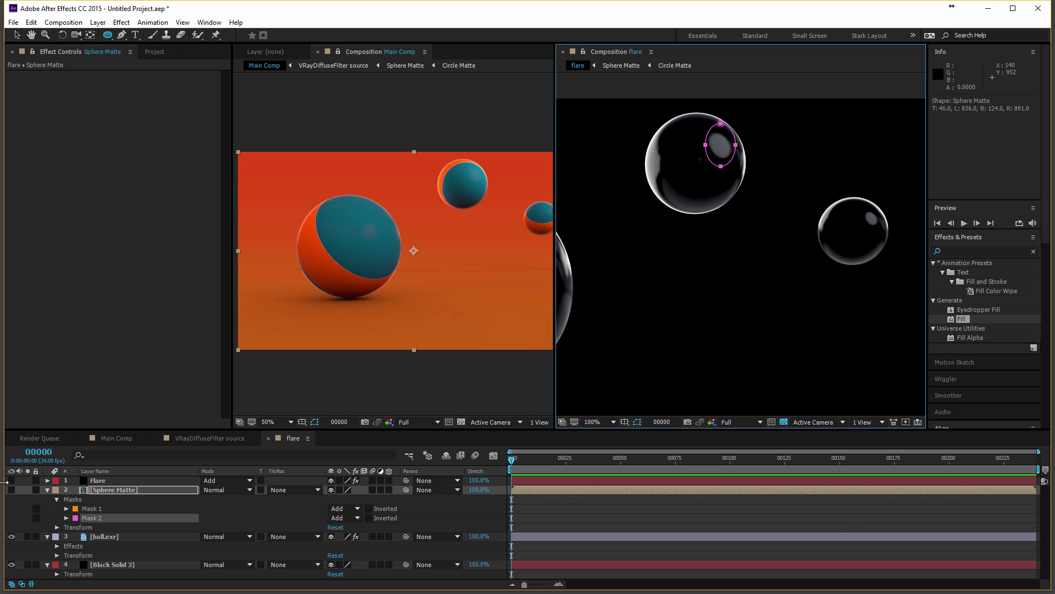
click(11, 490)
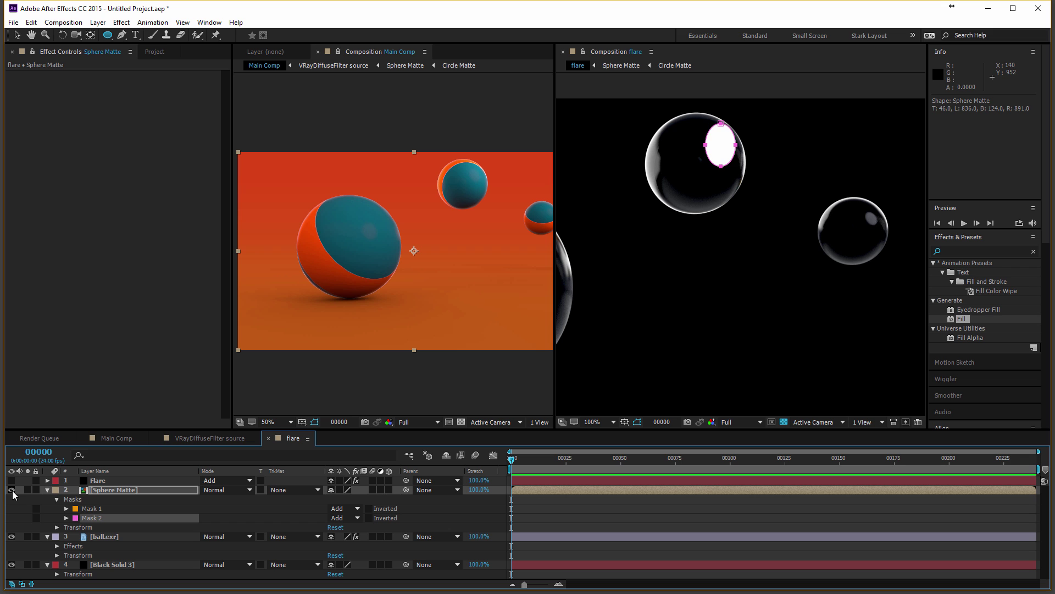
click(11, 491)
Set ball.exr's track matte to Alpha Matte from Sphere Matte and review both isolated highlights
click(292, 536)
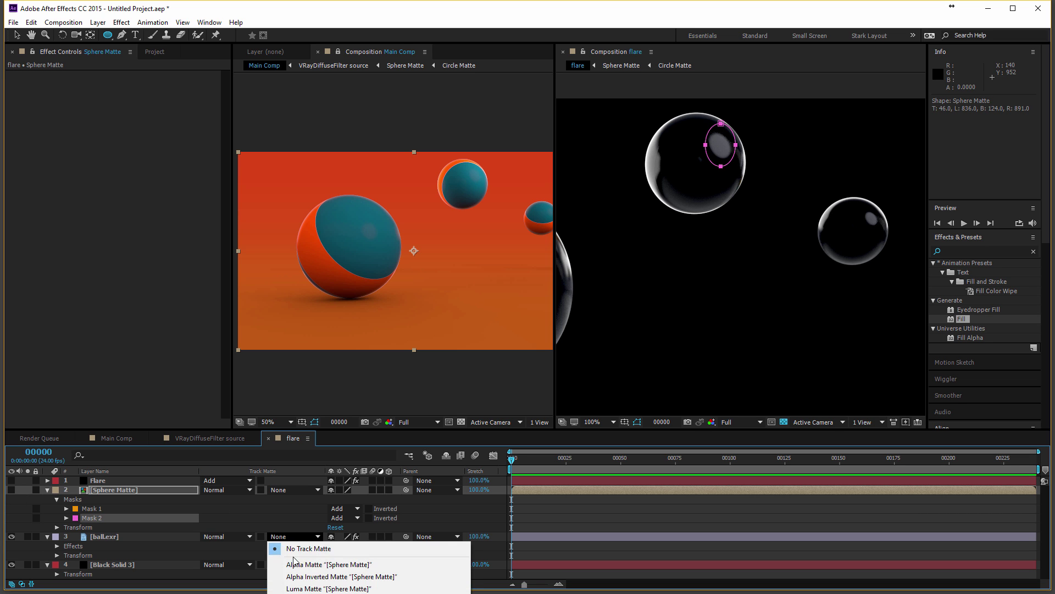
click(308, 560)
drag(655, 322, 749, 302)
key(comma)
key(comma)
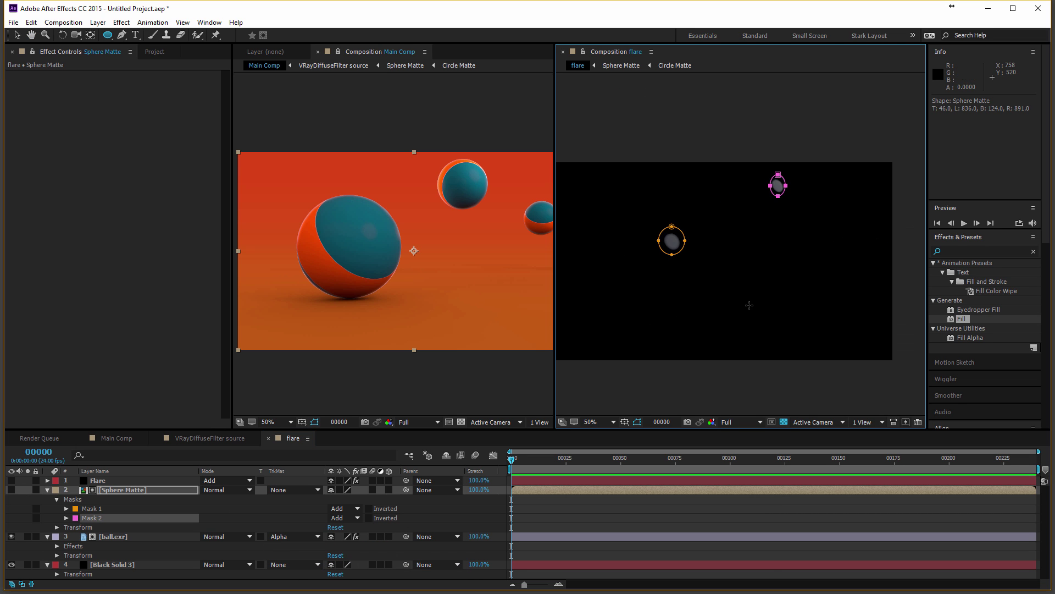
Pre-compose Sphere Matte, ball.exr and the lower black solid into a composition named luma, moving all attributes into it
click(47, 489)
shift+click(101, 528)
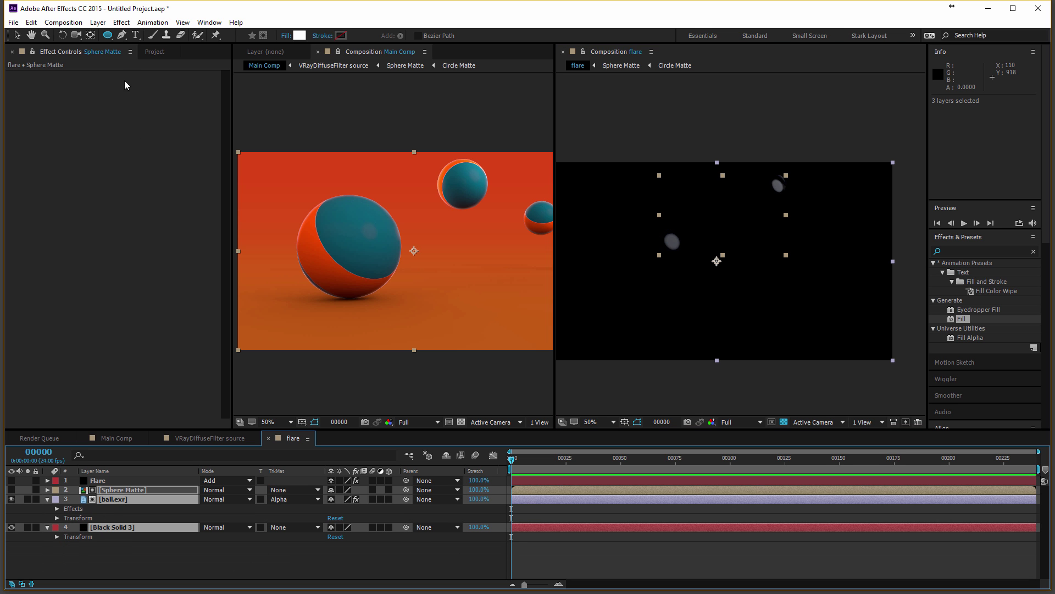
click(98, 22)
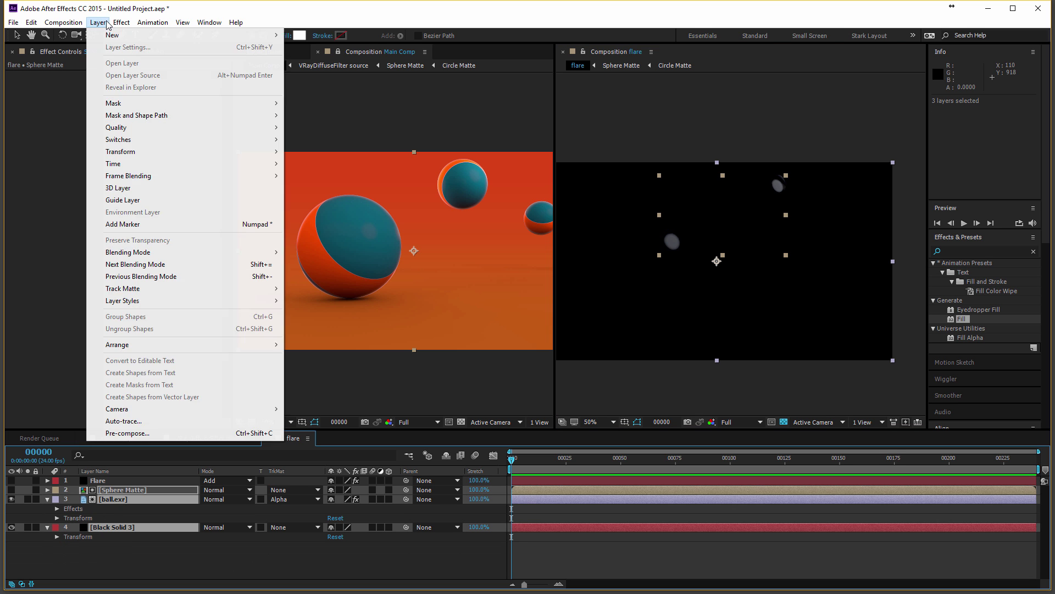
click(139, 433)
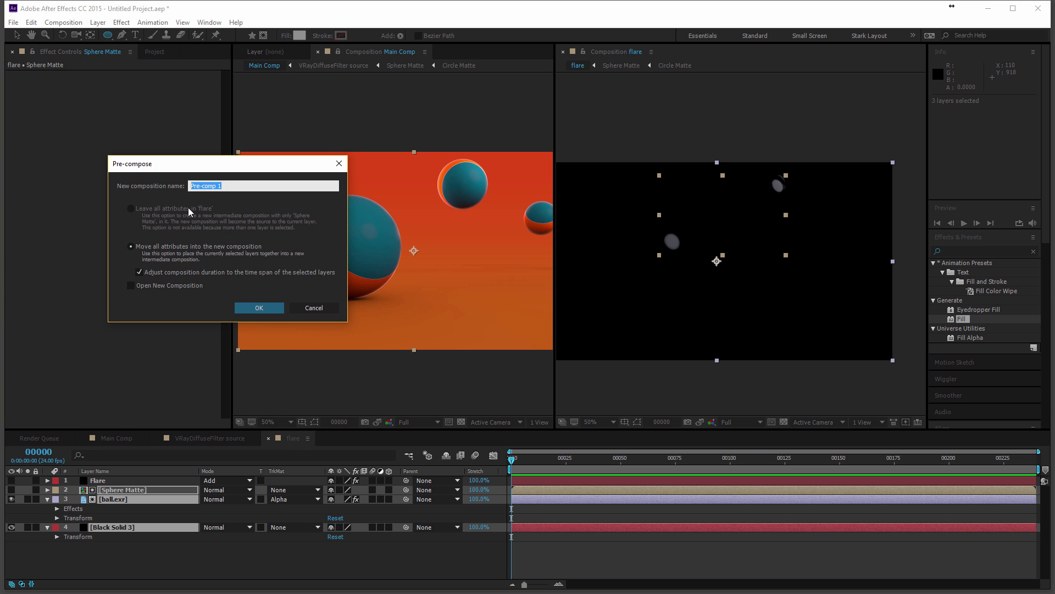
key(BackSpace)
text(luma)
key(Return)
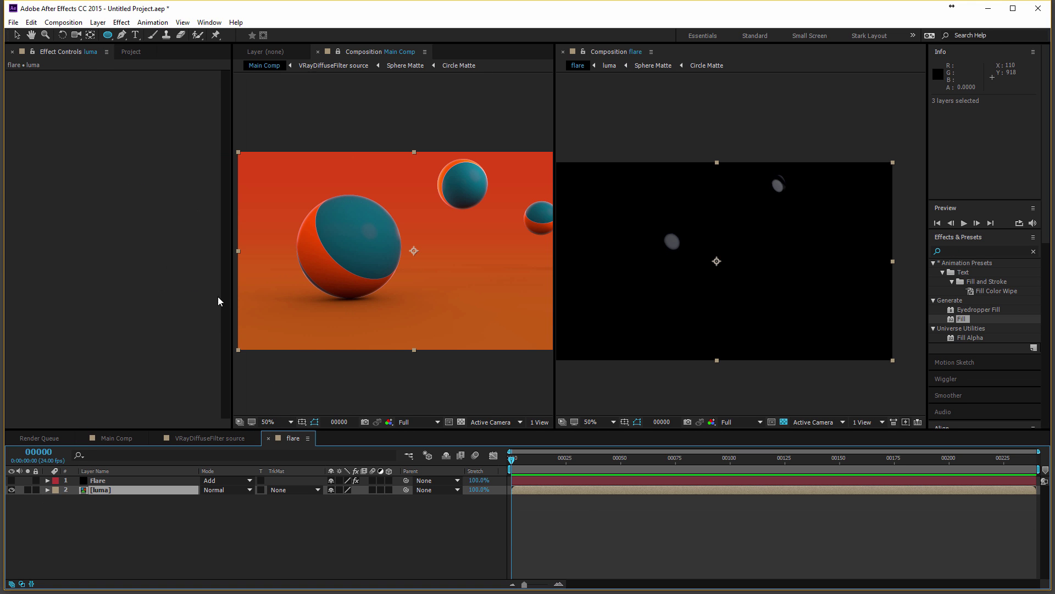
Reset the Optical Flares effect on the Flare layer to its default settings
click(171, 480)
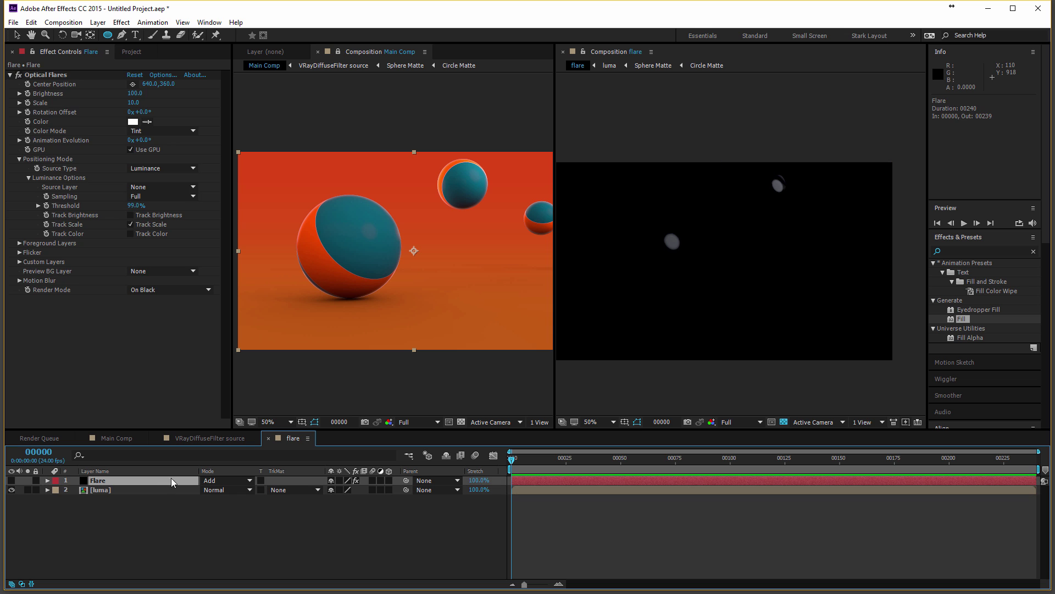
click(155, 169)
click(204, 160)
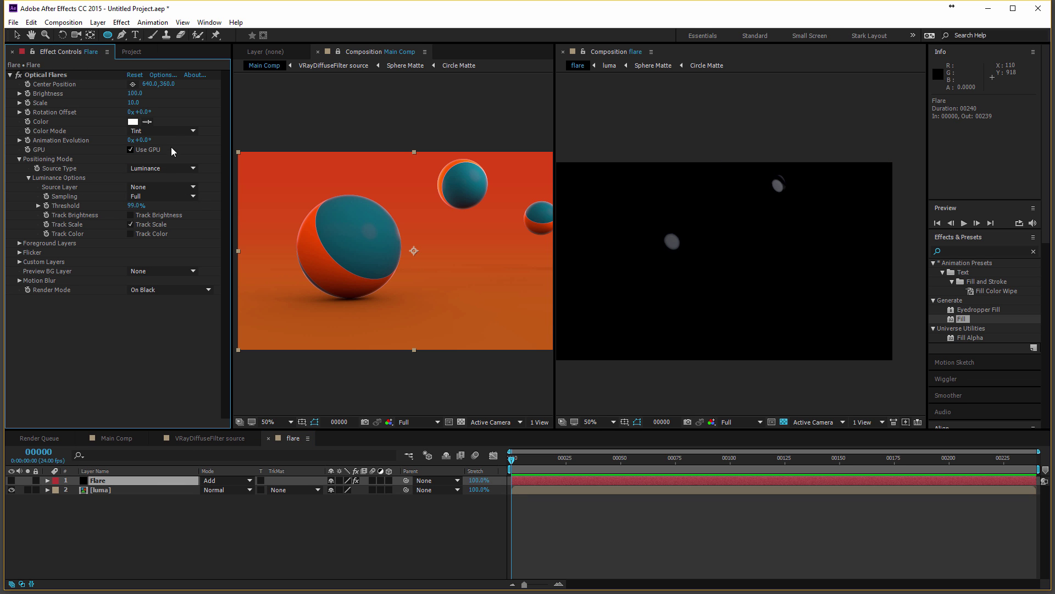
click(137, 77)
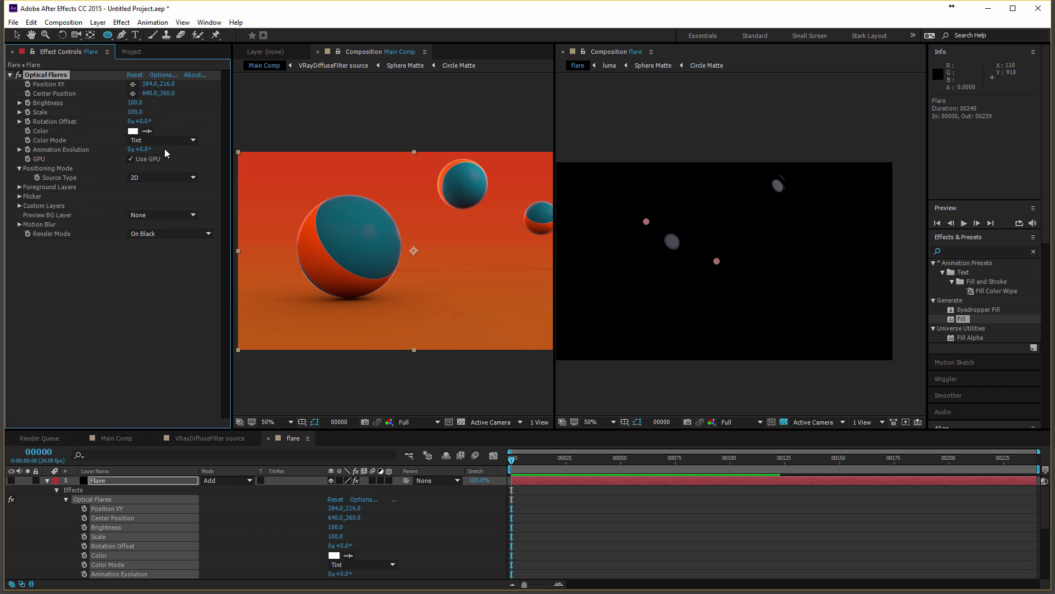
Set the Optical Flares positioning Source Type to Luminance and choose luma as its source layer
click(165, 140)
click(163, 168)
click(163, 177)
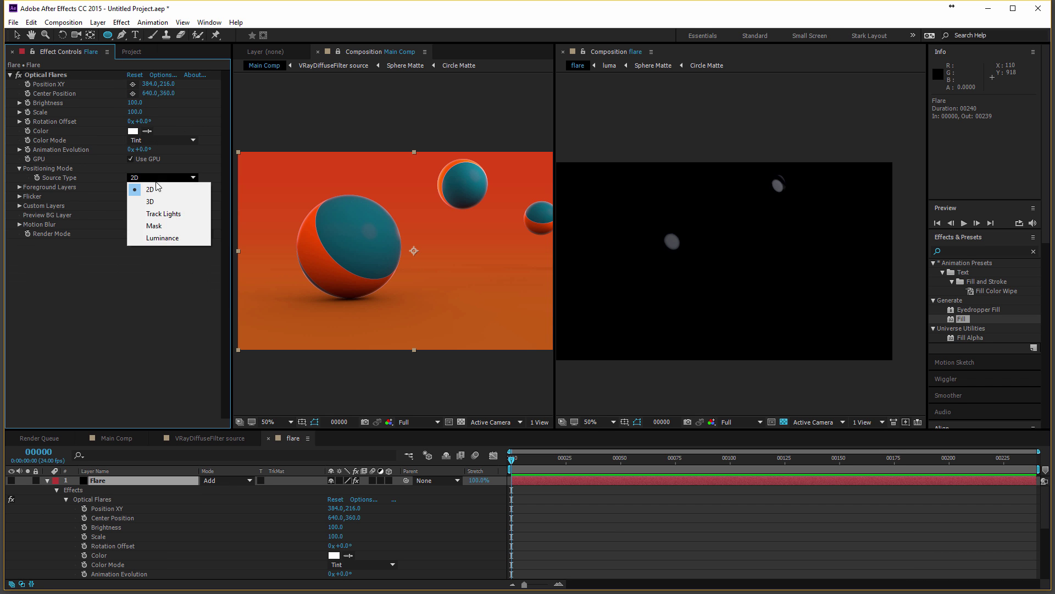
click(165, 228)
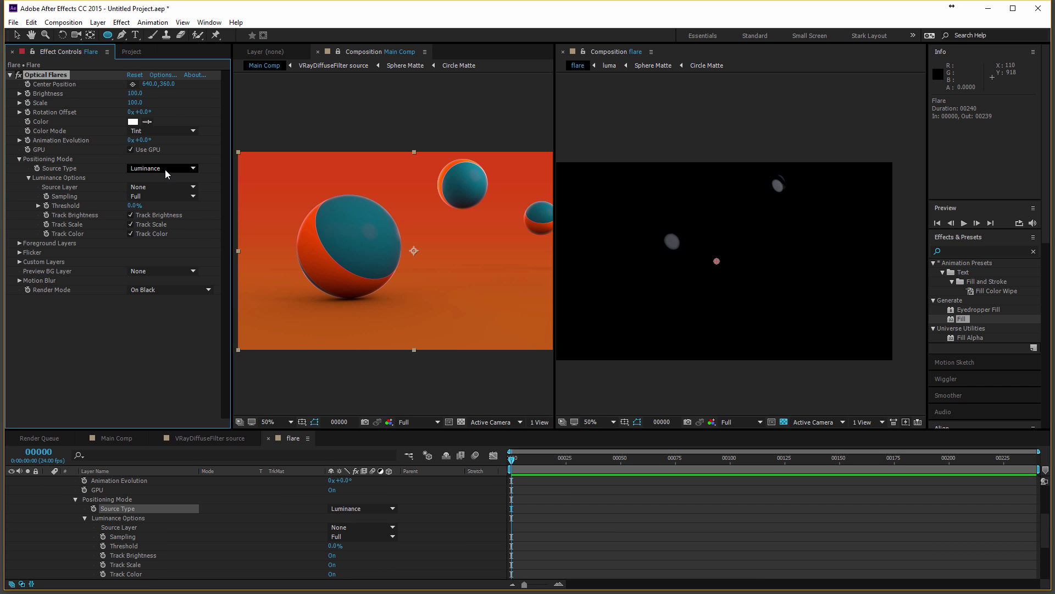
click(164, 187)
click(163, 227)
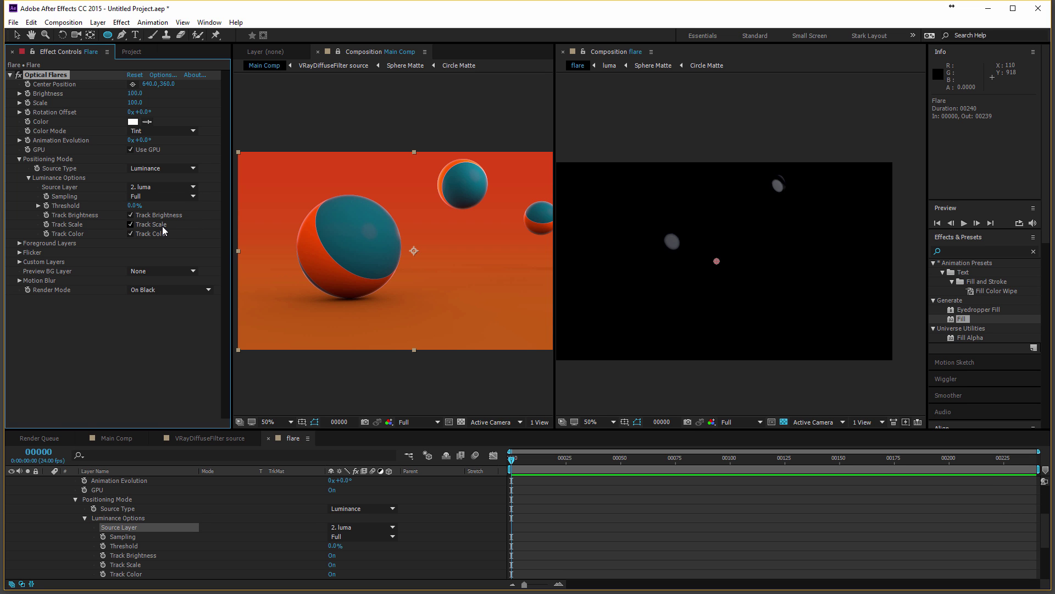
Collapse the Flare layer's properties, make Flare visible and hide the luma layer
scroll(118, 518, up, 3)
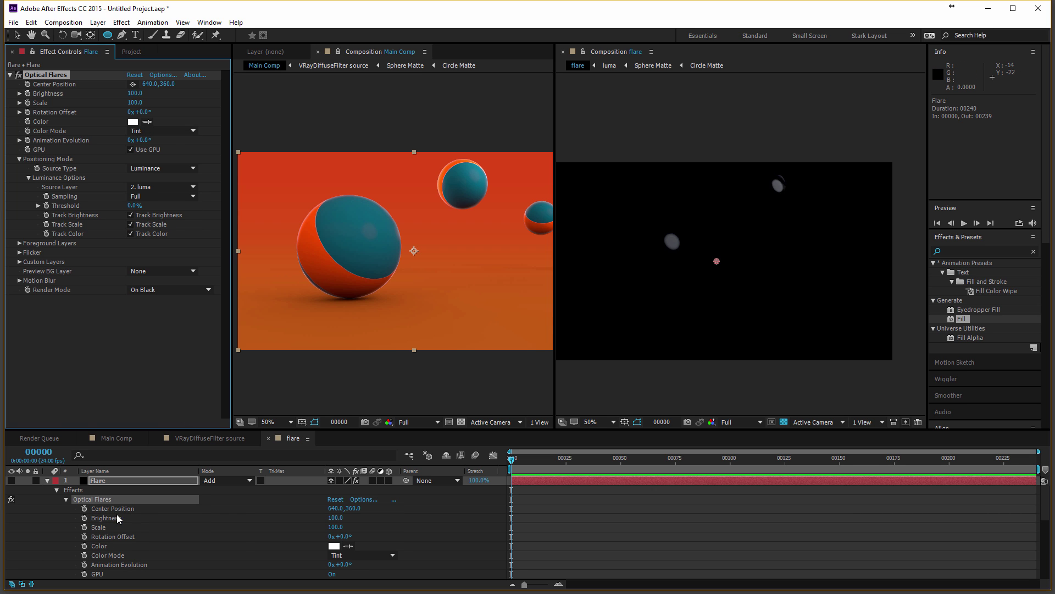
click(47, 481)
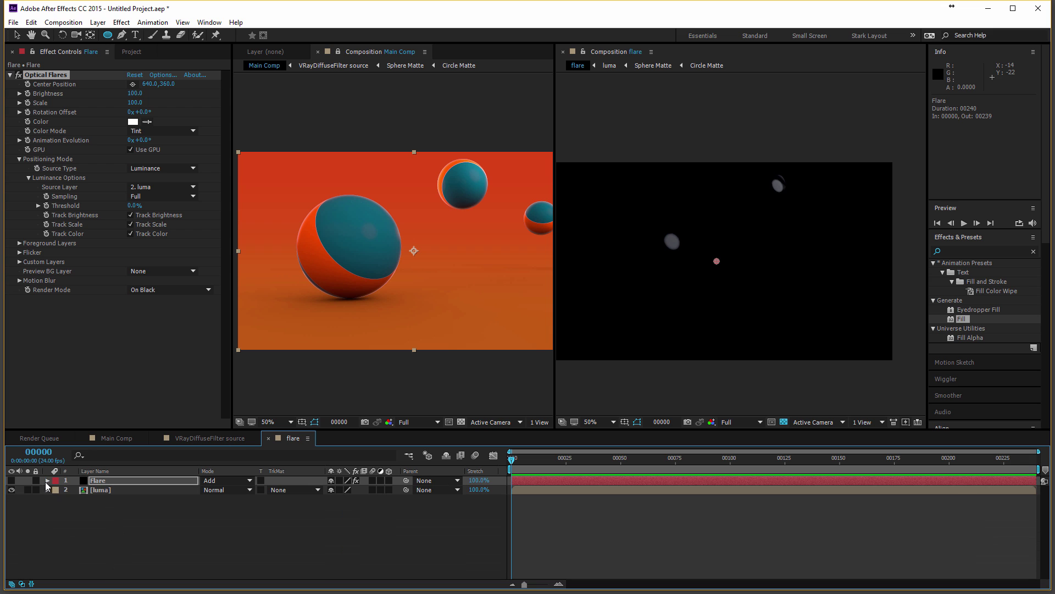
click(11, 480)
click(11, 490)
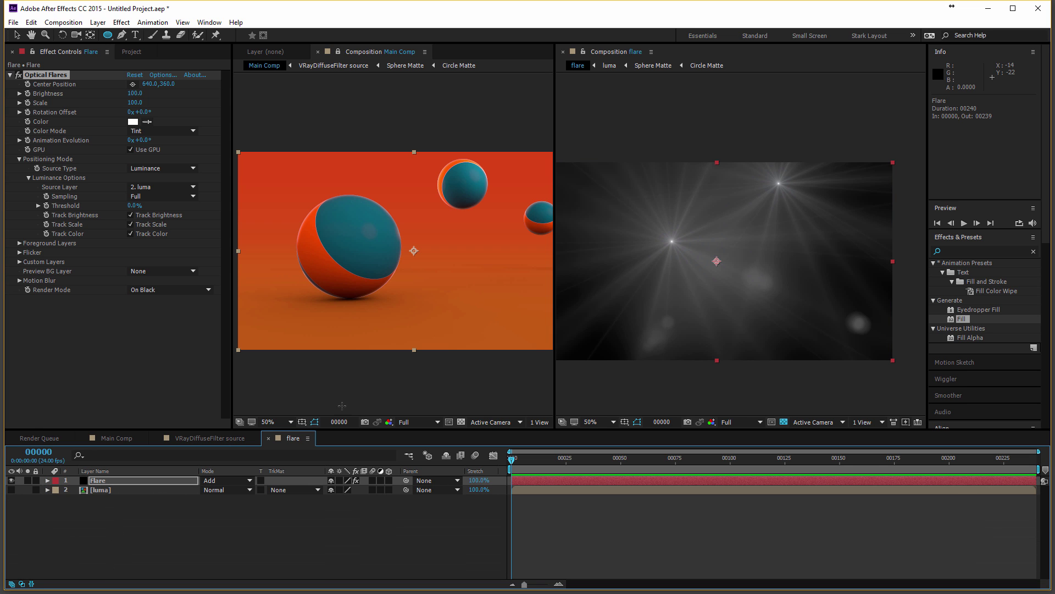
Replace the default flare with a preset from the Natural Flares collection in the Optical Flares options
click(157, 75)
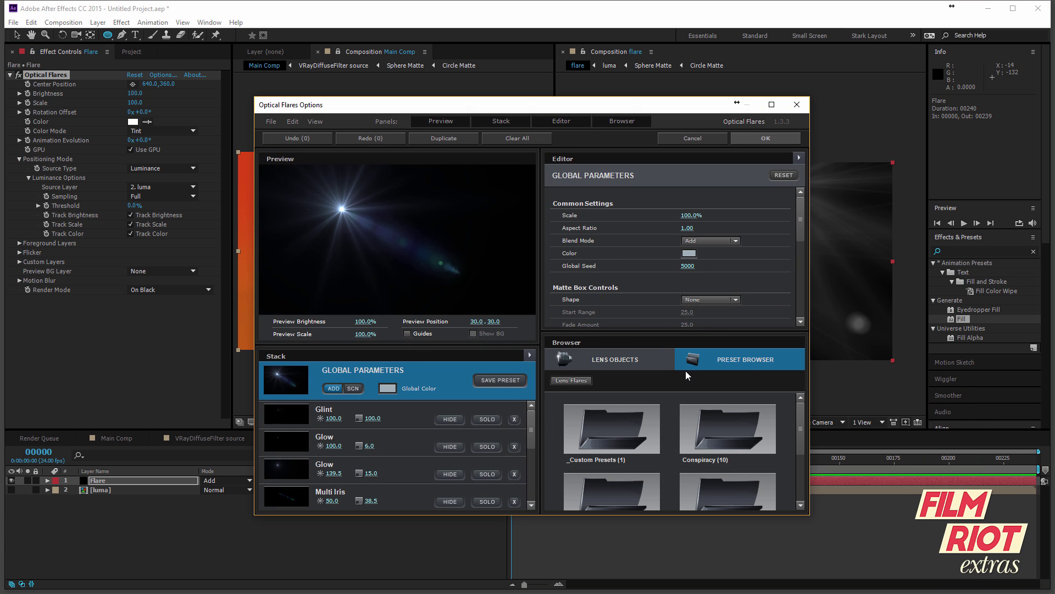
scroll(681, 384, down, 2)
double_click(687, 410)
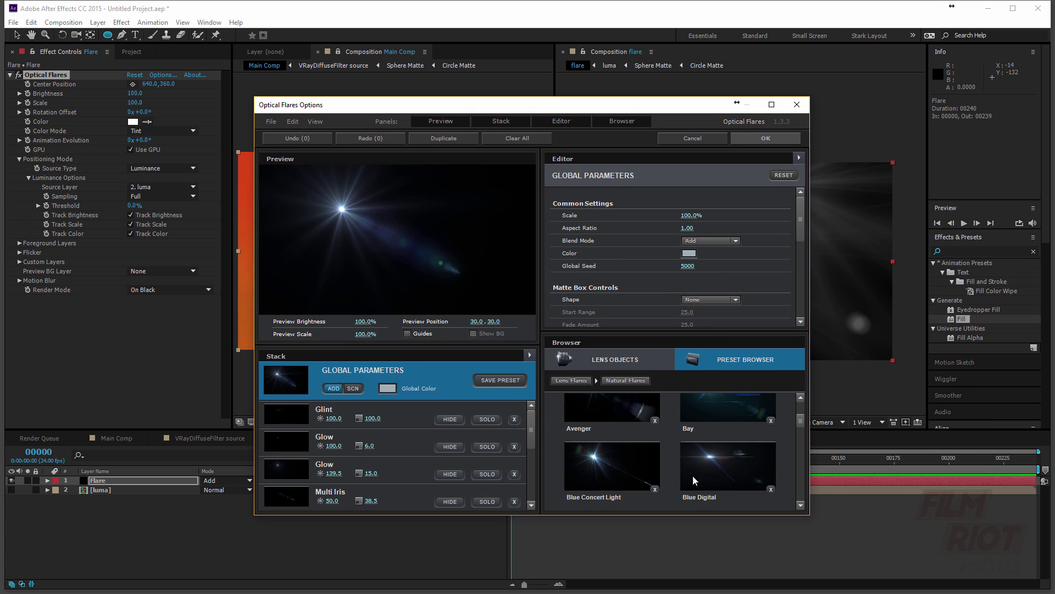
click(698, 476)
click(752, 140)
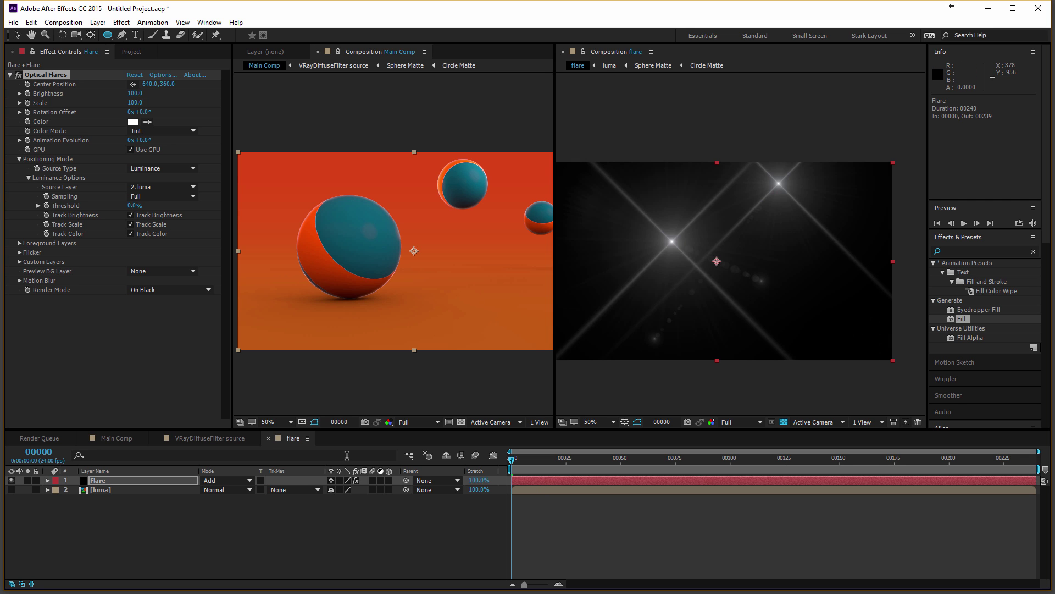
click(326, 227)
click(17, 34)
key(ctrl+z)
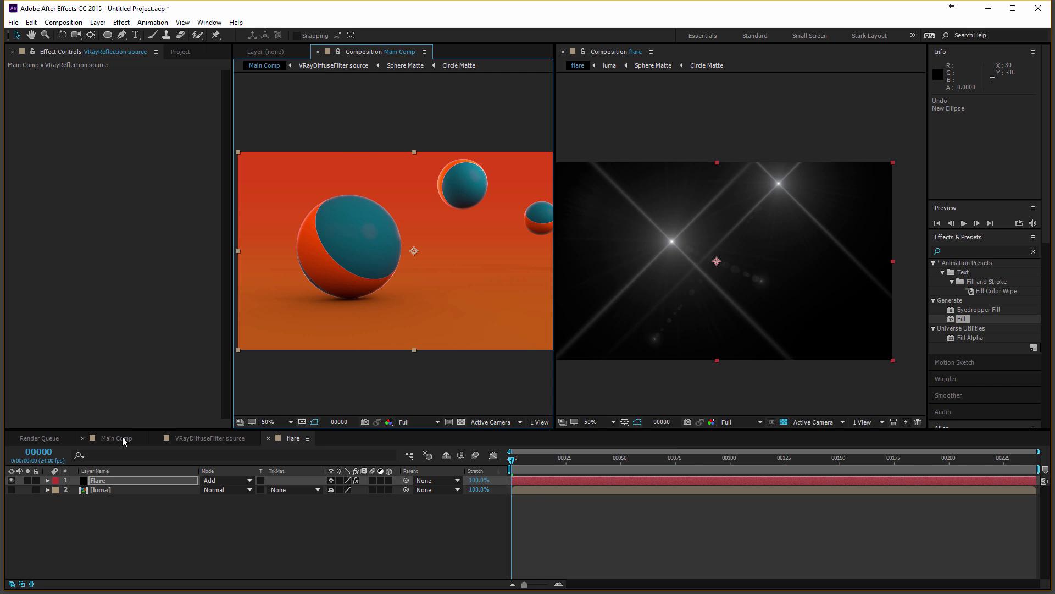
Place the flare composition at the top of Main Comp's layer stack and set its blending mode to Add
click(122, 438)
click(181, 51)
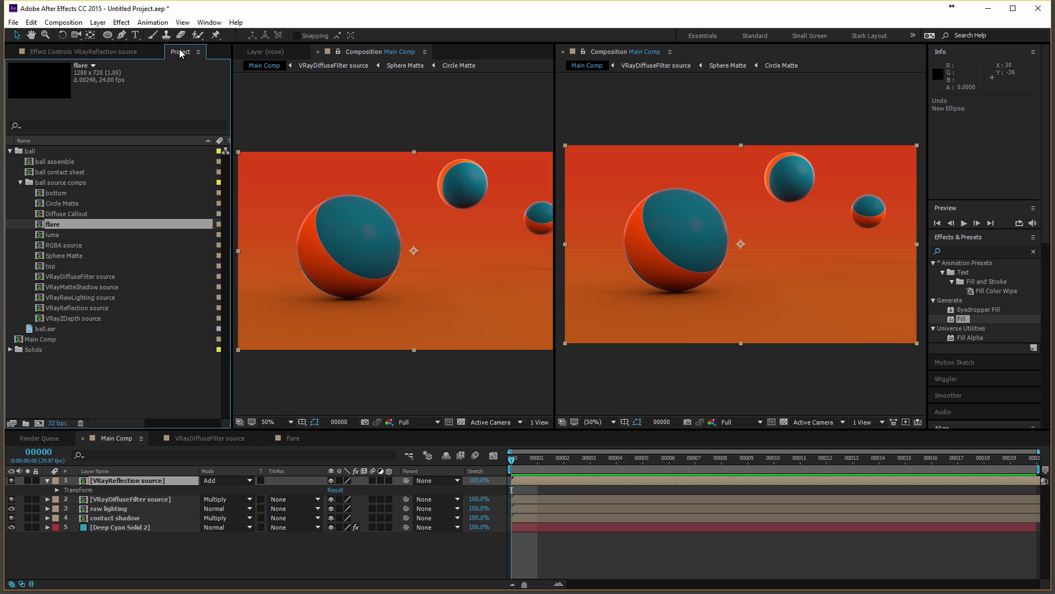
click(62, 224)
drag(62, 224, 112, 479)
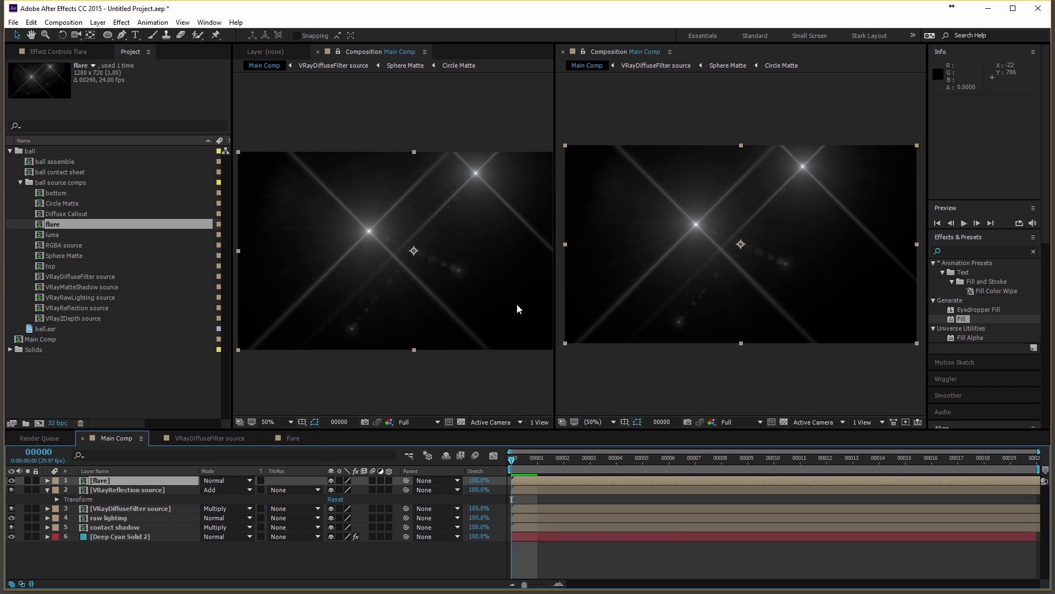
right_click(151, 479)
mouse_move(230, 173)
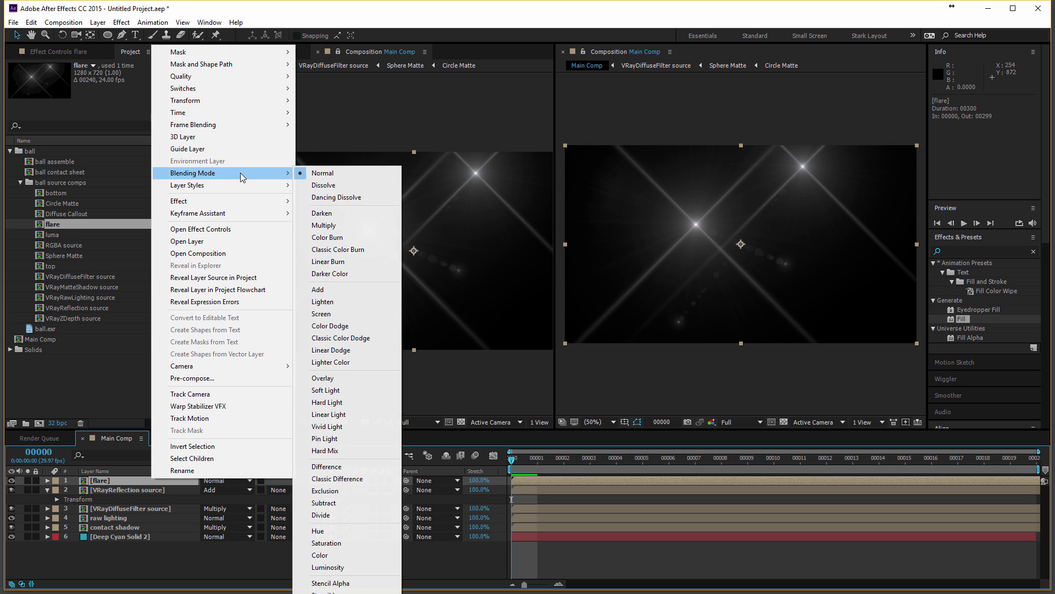
click(351, 288)
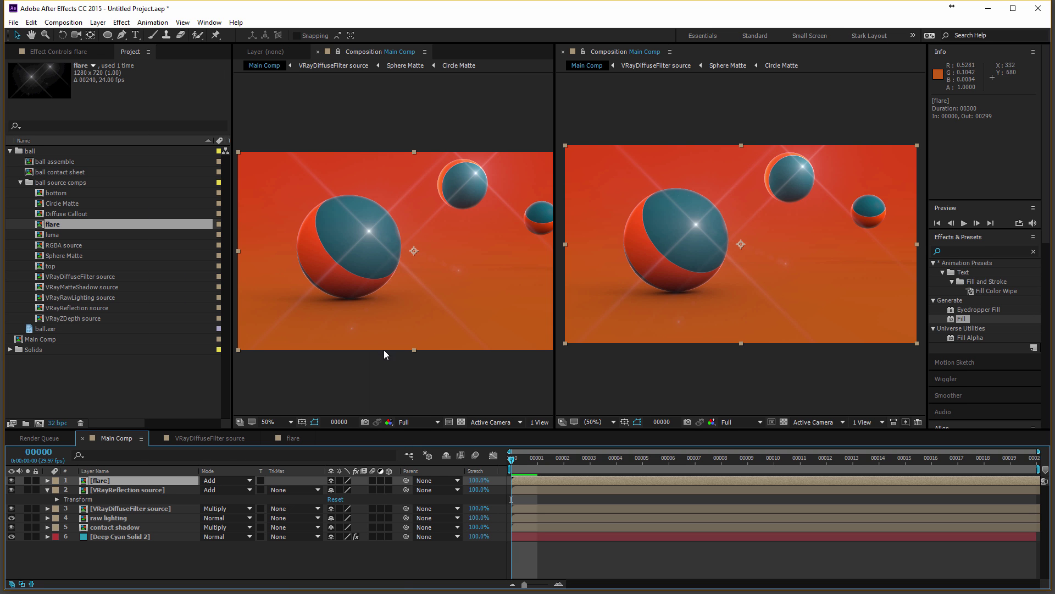
Return to the flare composition and reduce the Scale of the Flare layer's Optical Flares effect to 30
click(635, 272)
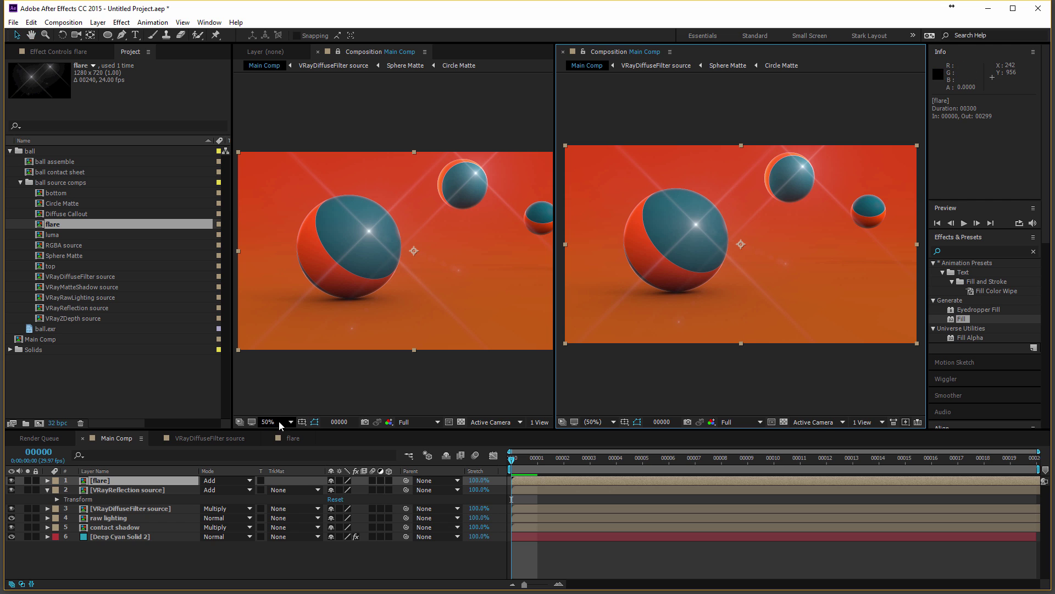
click(290, 439)
click(138, 481)
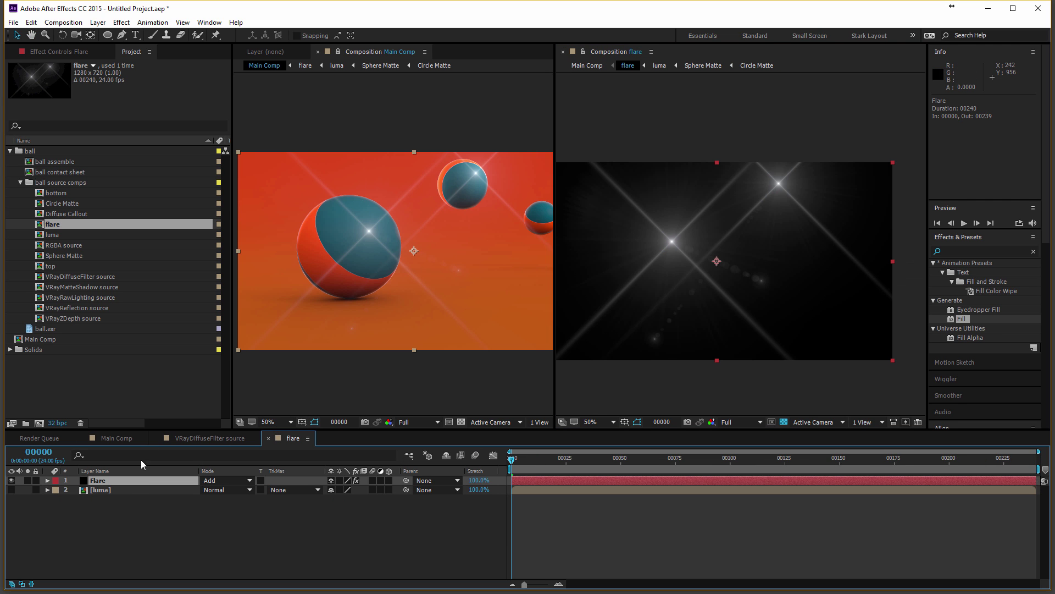
click(92, 53)
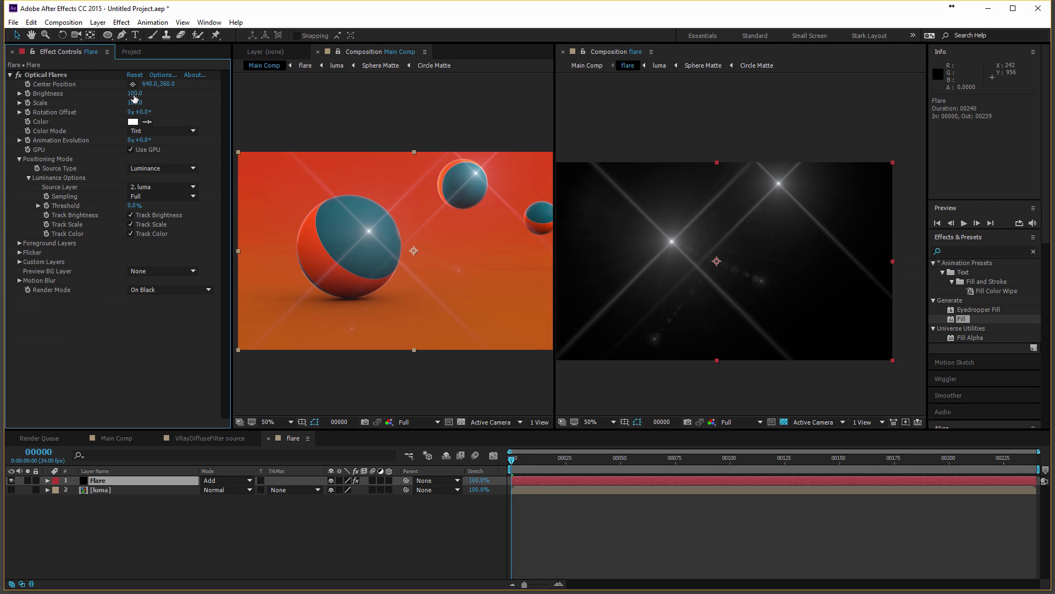
drag(132, 104, 131, 107)
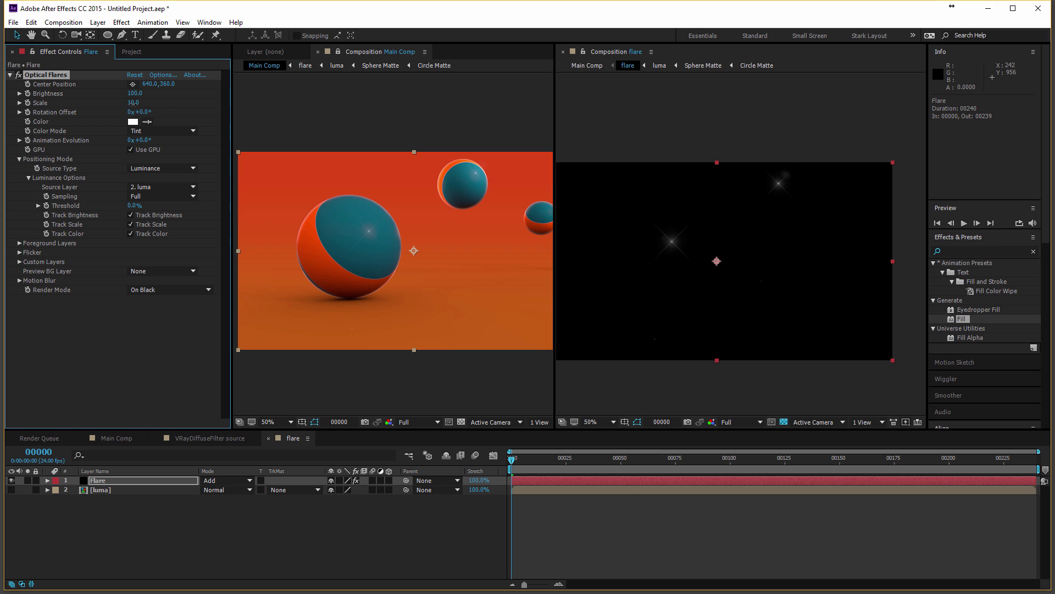
drag(133, 104, 132, 103)
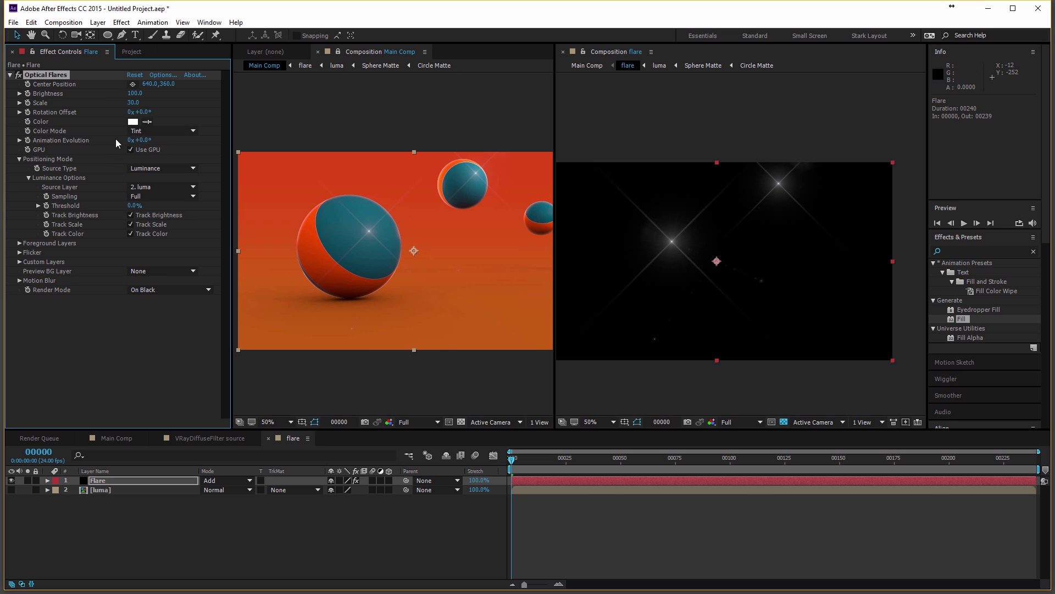
Sample the red background as the Optical Flares colour and turn off Track Color
click(147, 121)
click(309, 203)
click(141, 345)
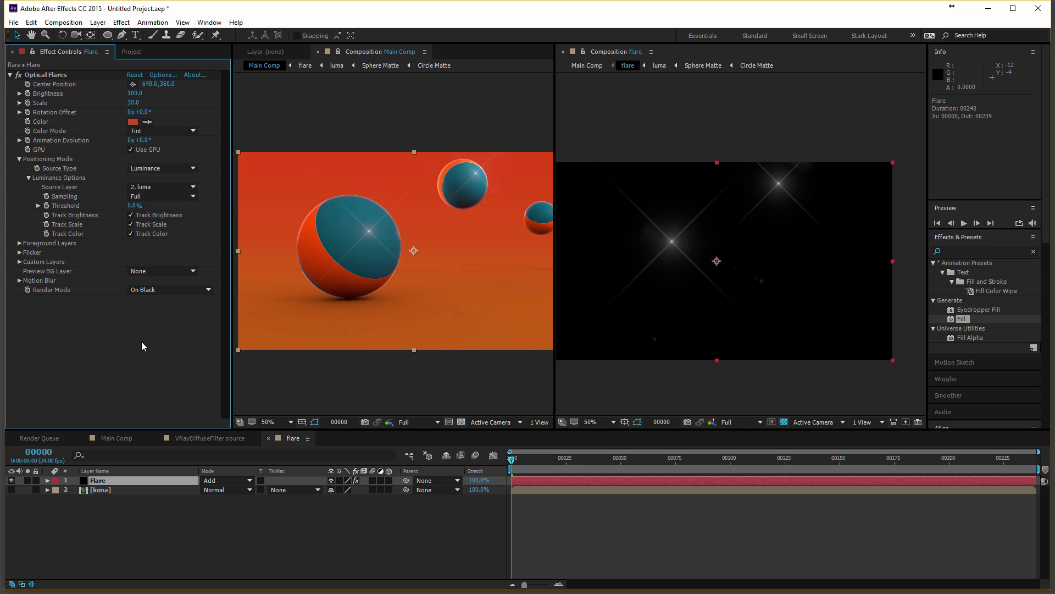
click(154, 233)
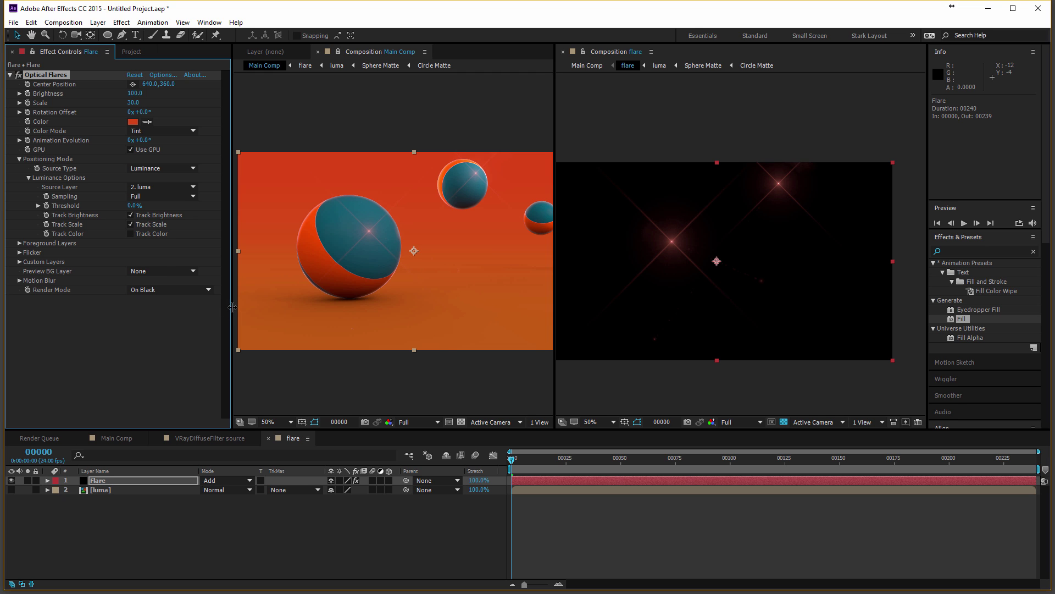
Resample the Optical Flares colour from the teal area of the large ball
click(147, 122)
click(370, 245)
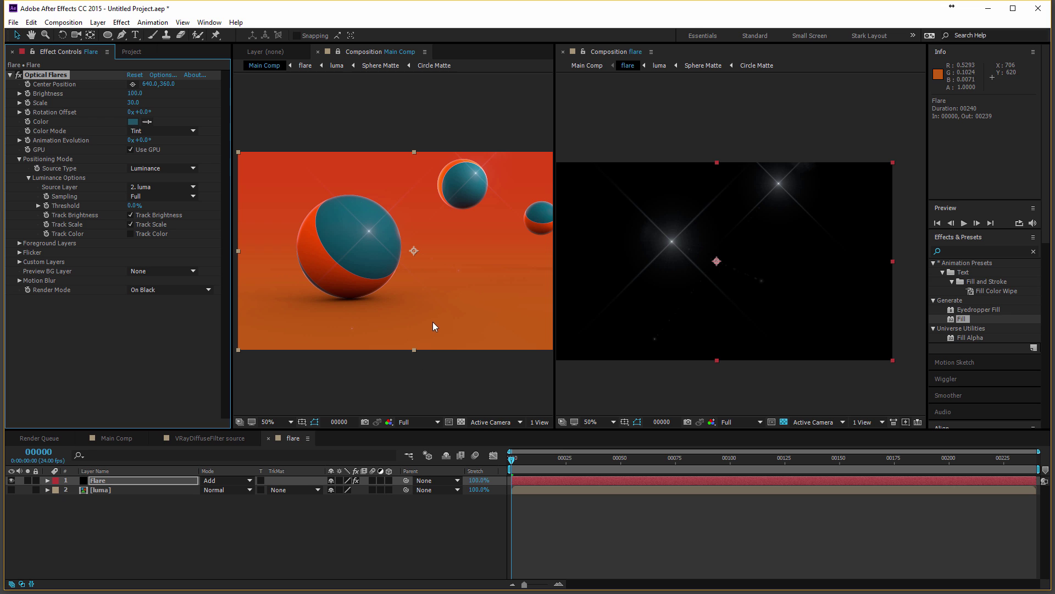
mouse_move(447, 302)
mouse_down()
mouse_move(464, 292)
mouse_move(443, 309)
mouse_up()
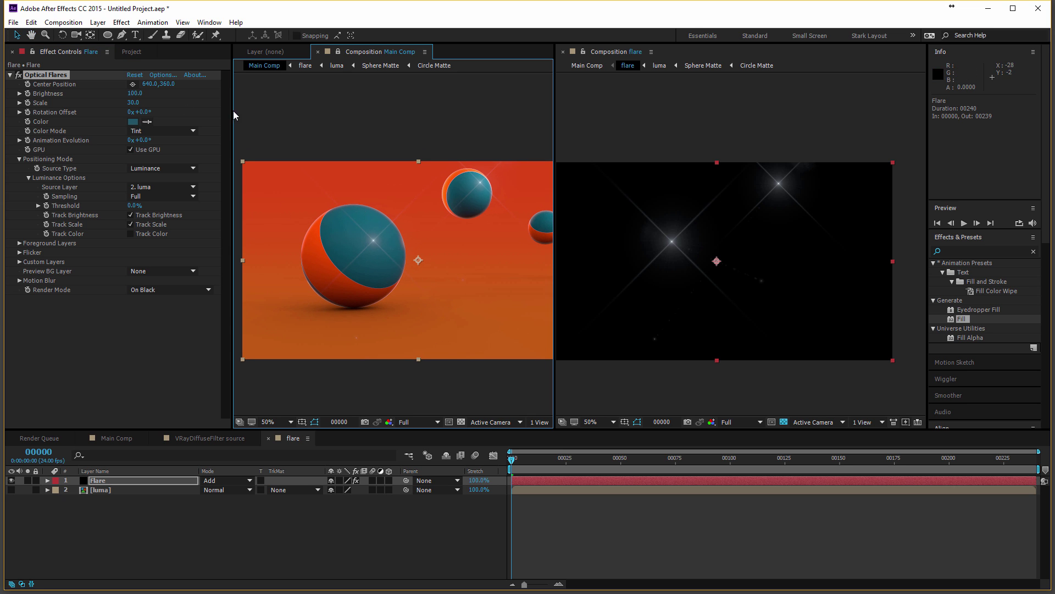
Move the flares' Center Position just outside the frame's upper-left corner, to about -40, -56
drag(682, 202, 724, 203)
click(132, 84)
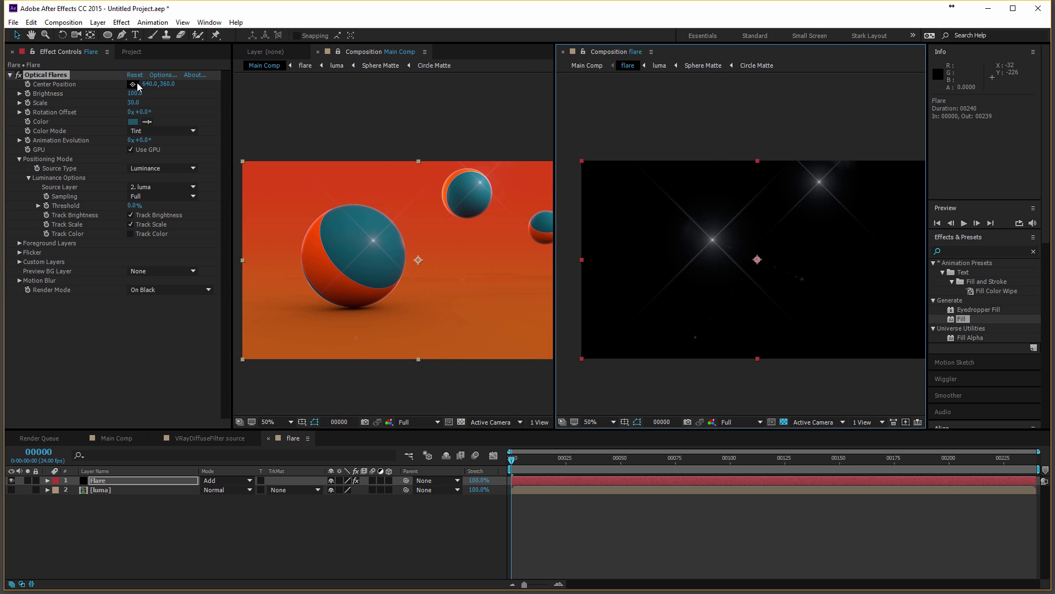
click(704, 220)
drag(671, 158, 571, 148)
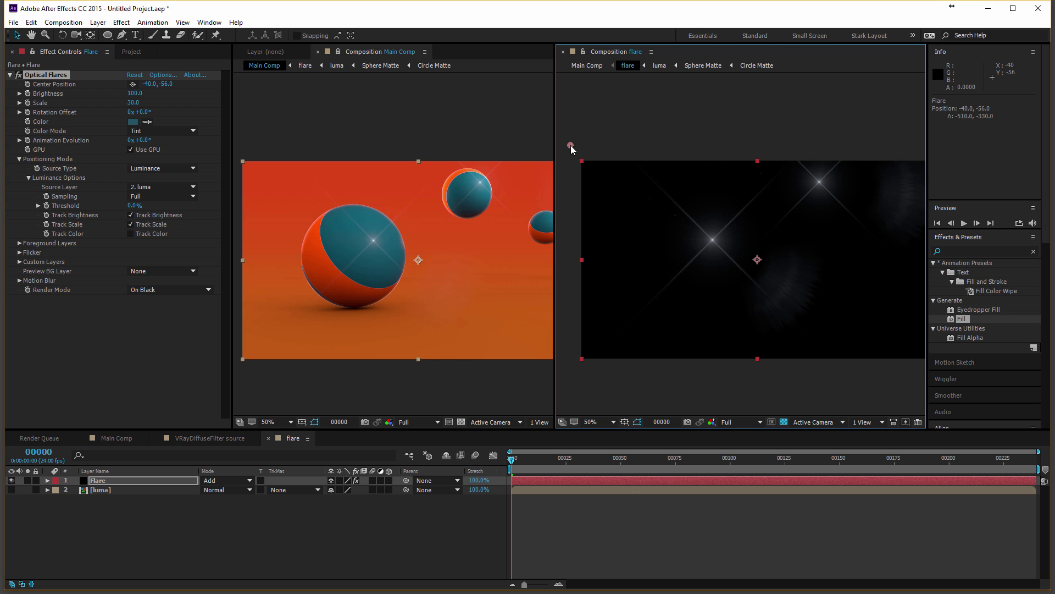
Set the Optical Flares Brightness to 200 and Scale to 10
drag(667, 240, 645, 256)
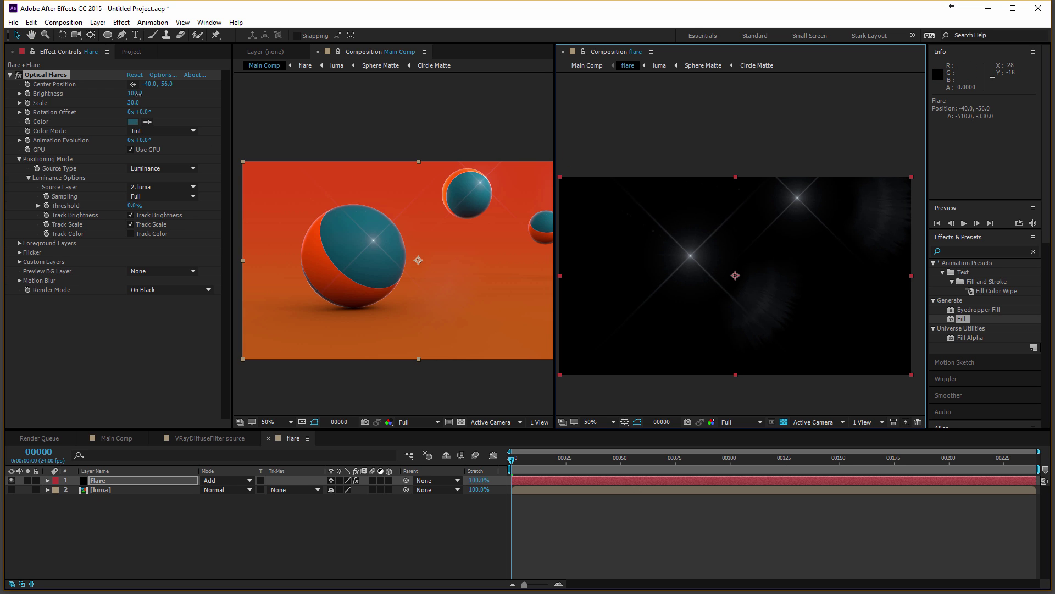
drag(136, 93, 141, 94)
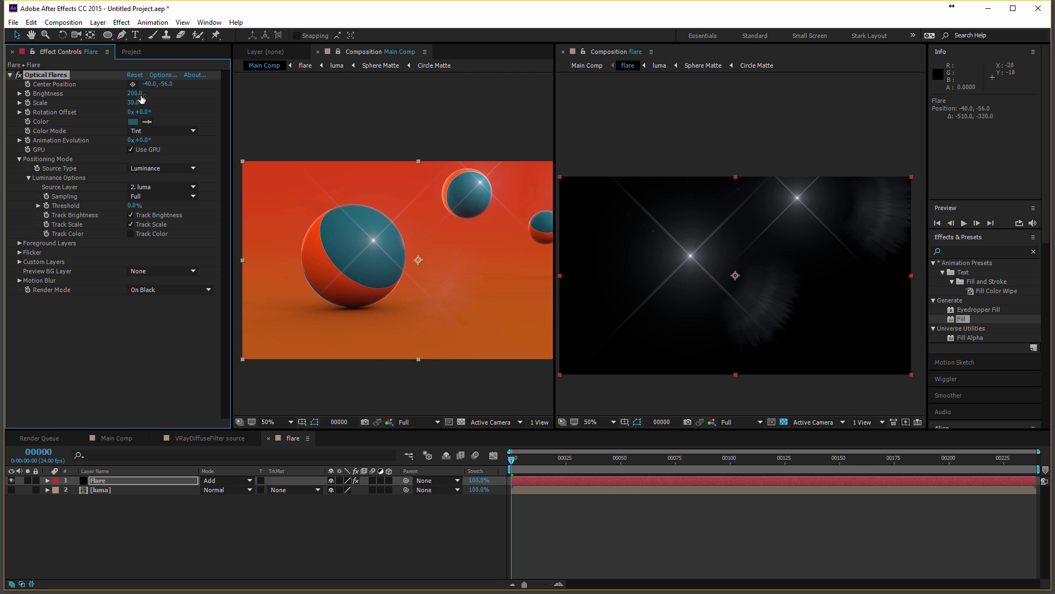
drag(360, 276, 338, 299)
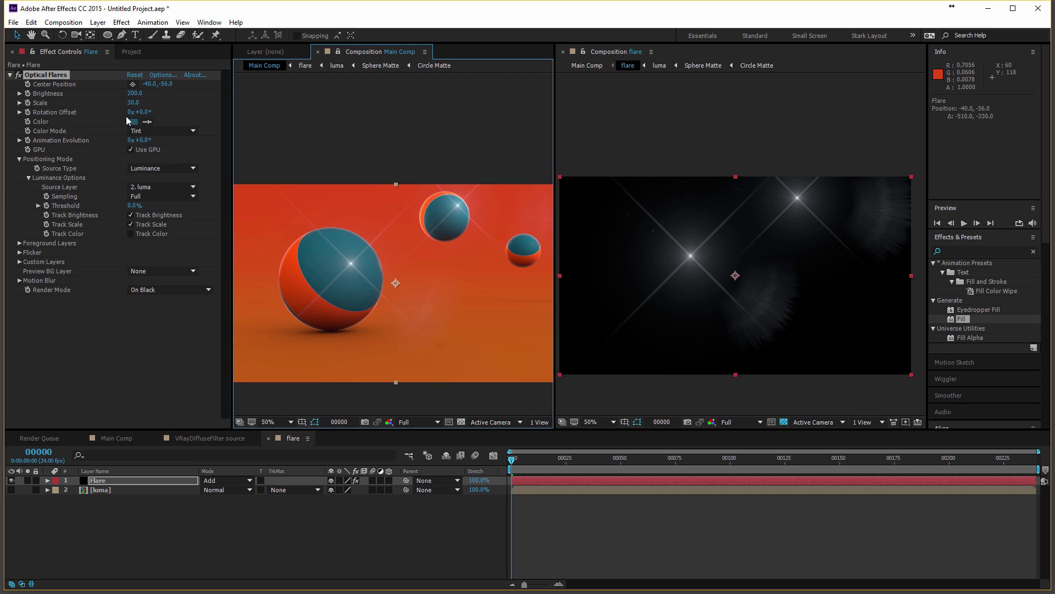
drag(133, 103, 129, 104)
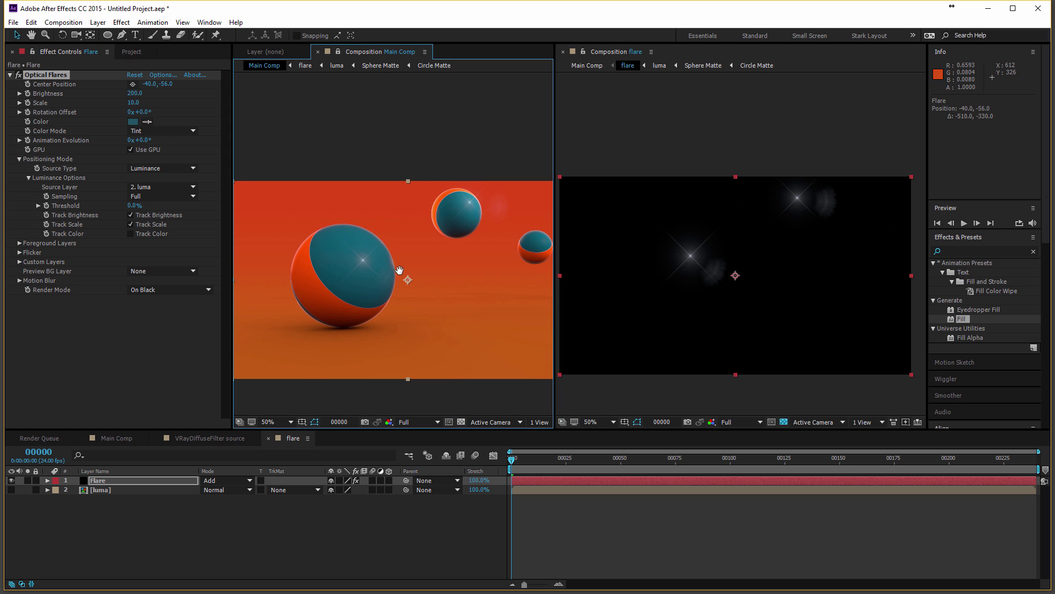
scroll(401, 275, down, 2)
scroll(401, 274, up, 2)
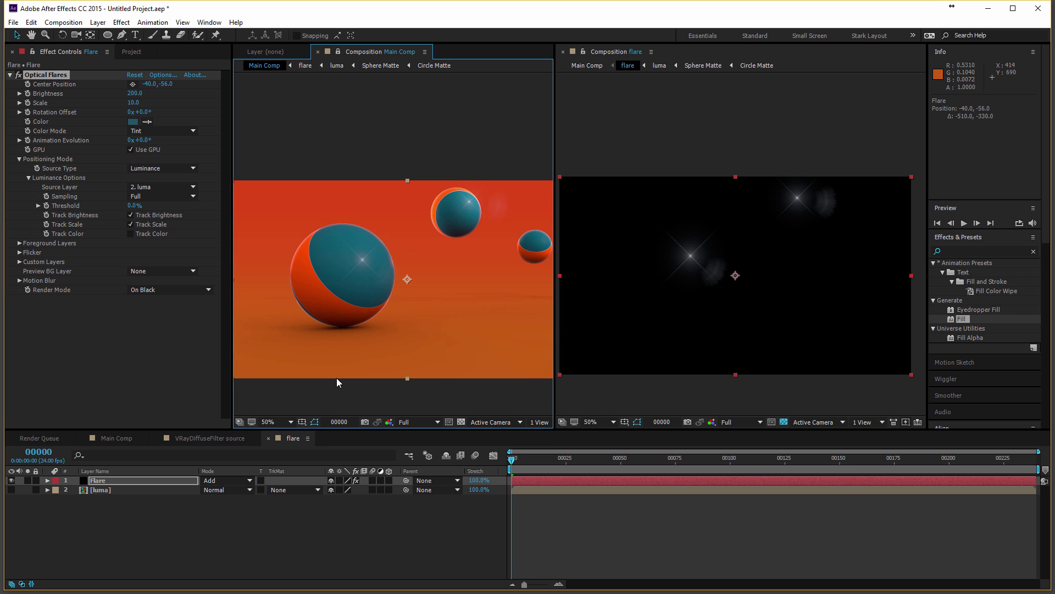
Add the VRayZDepth source composition to Main Comp as the topmost layer, above flare
click(269, 421)
click(281, 434)
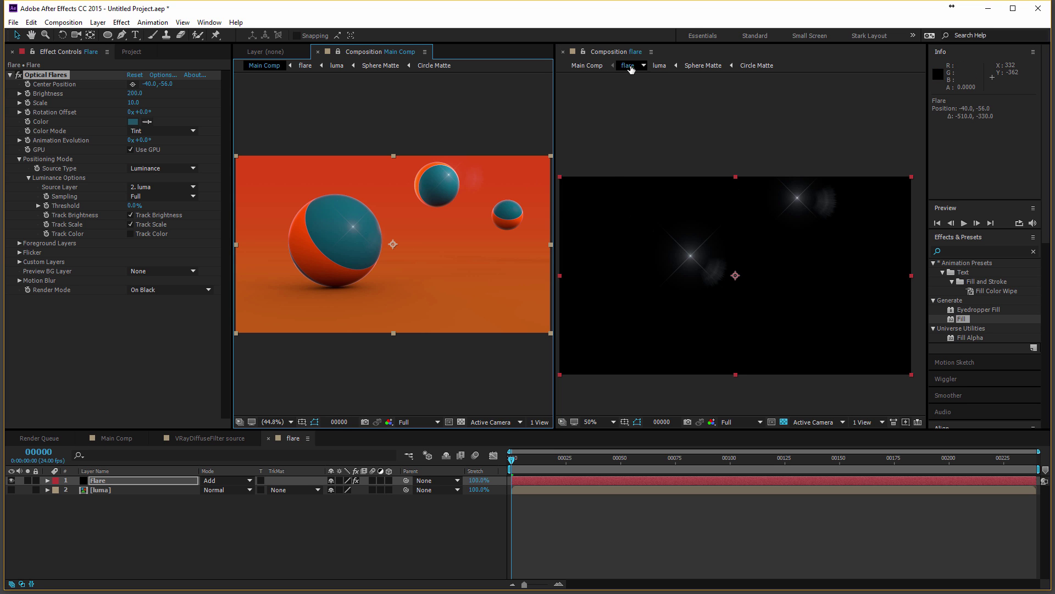
key(h)
drag(614, 178, 623, 156)
key(v)
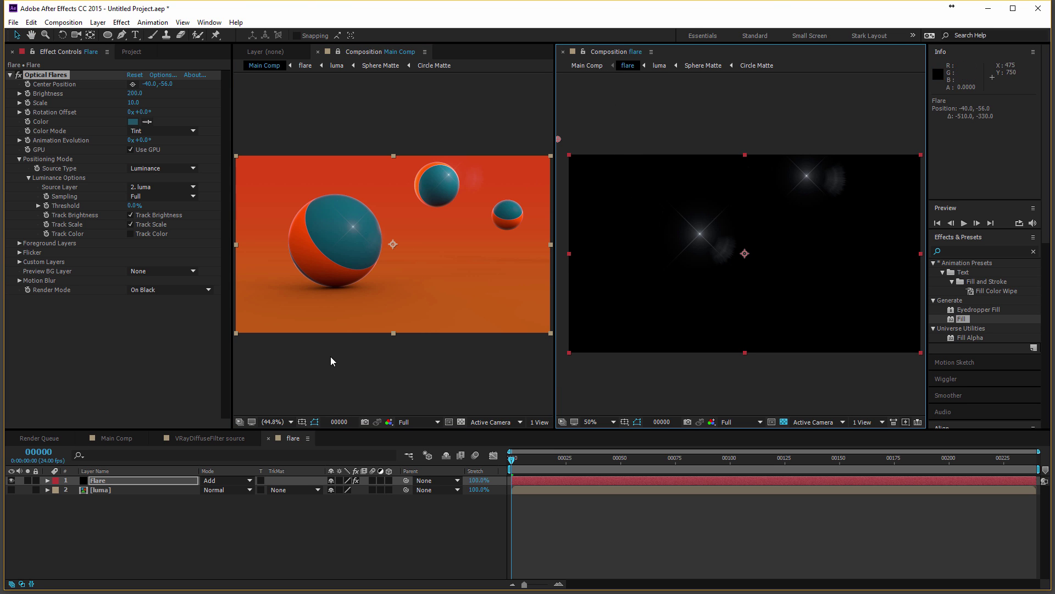
click(116, 438)
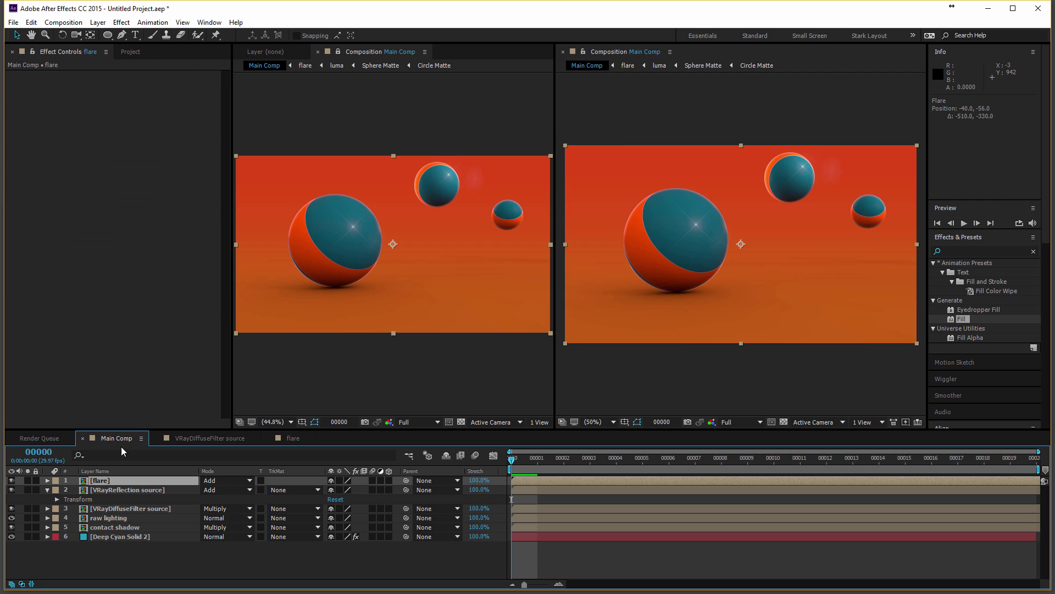
click(131, 52)
click(84, 319)
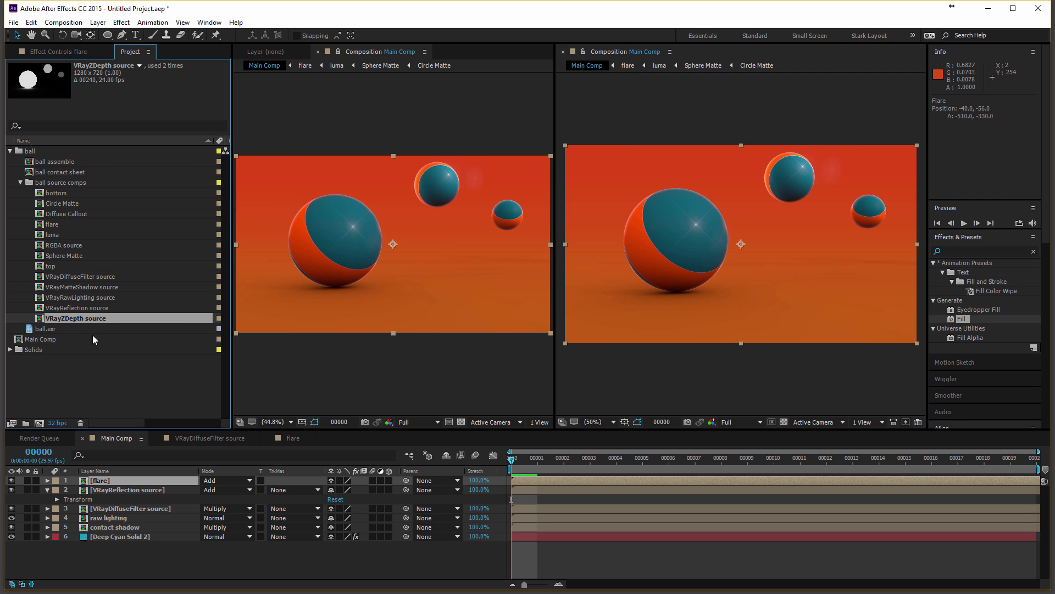
drag(97, 321, 147, 483)
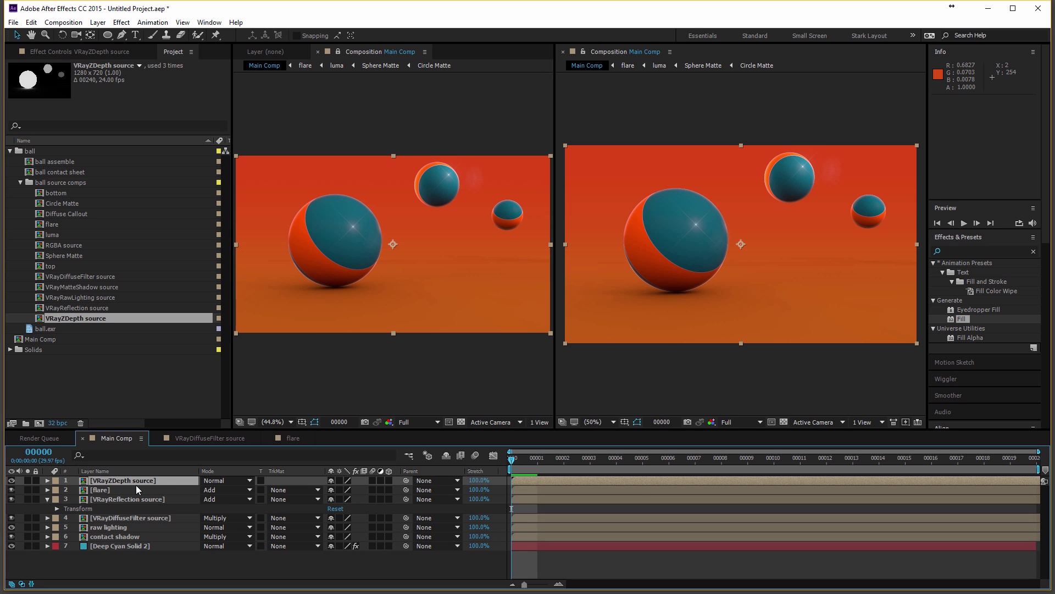
Remove the VRayZDepth source layer from Main Comp
click(305, 331)
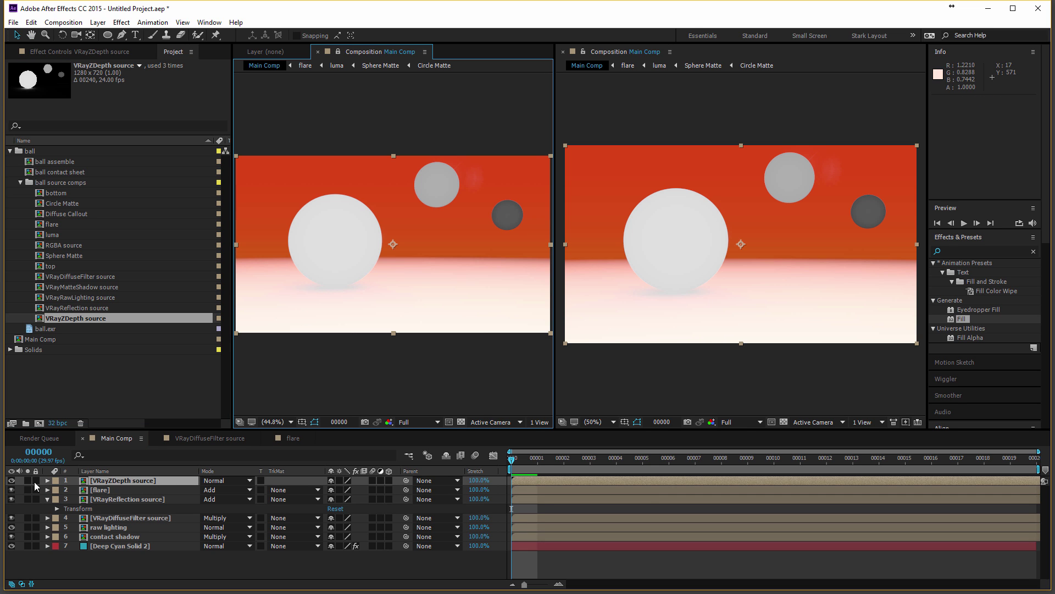
click(97, 480)
key(Delete)
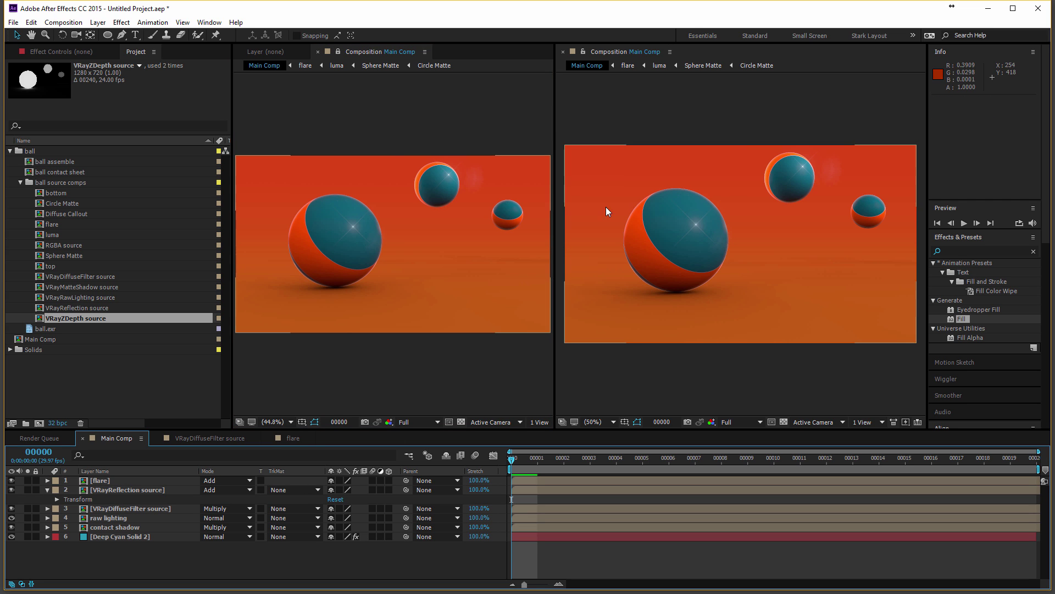
Pre-compose all six layers of Main Comp into a new composition named Comped, moving all attributes into it
drag(130, 569, 141, 481)
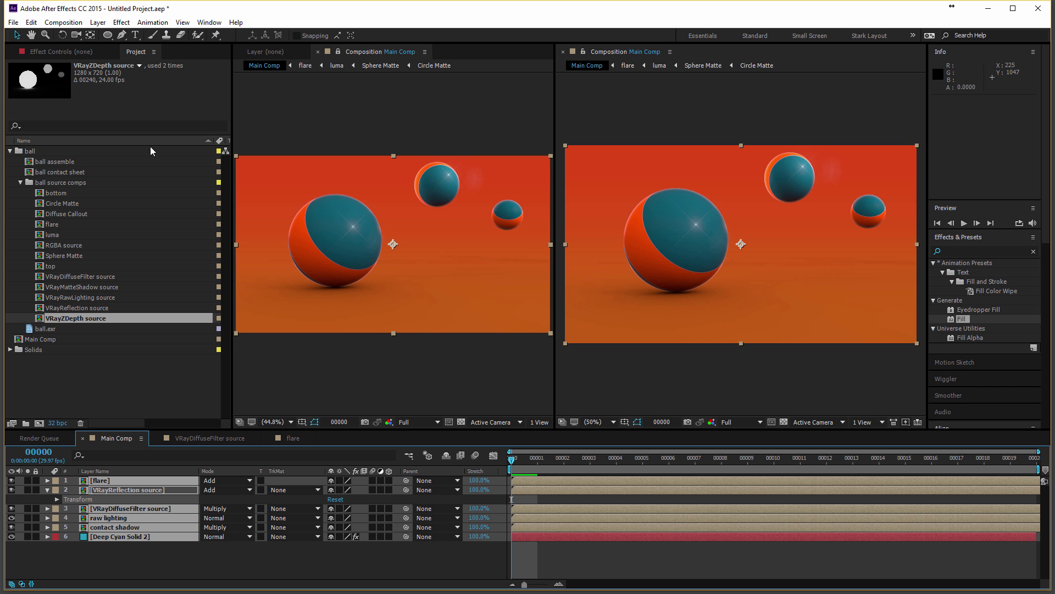
click(97, 22)
click(112, 434)
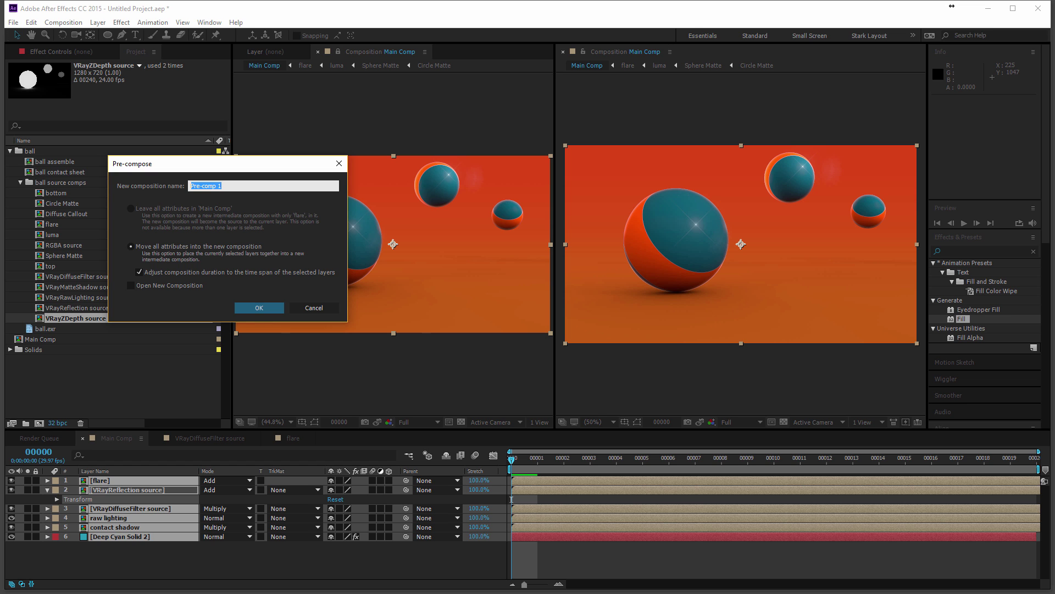
text(Comped)
key(Return)
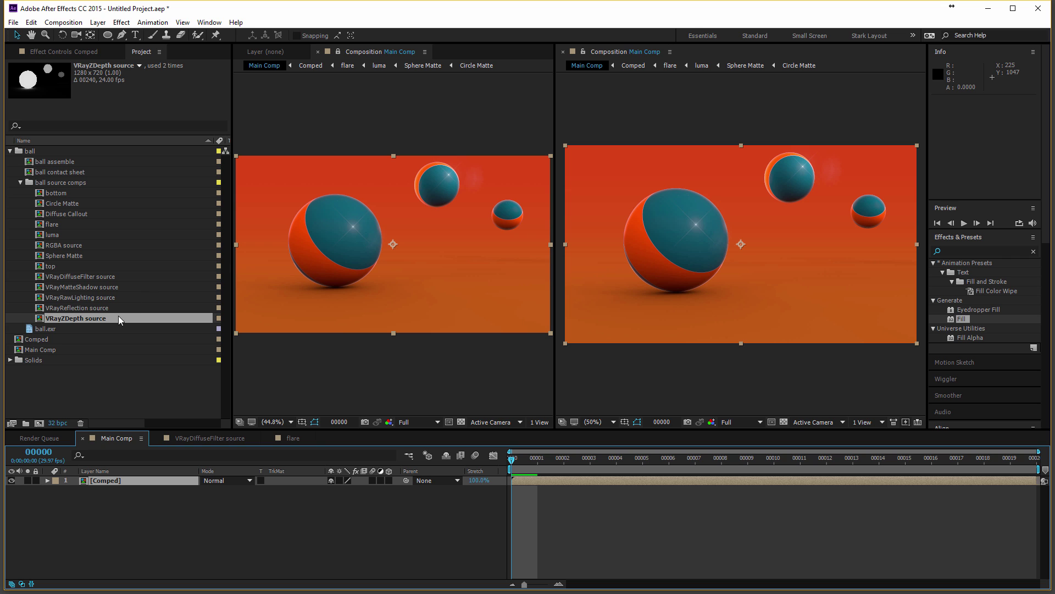
Add the VRayZDepth source composition to Main Comp above Comped and hide the new layer
drag(120, 320, 124, 478)
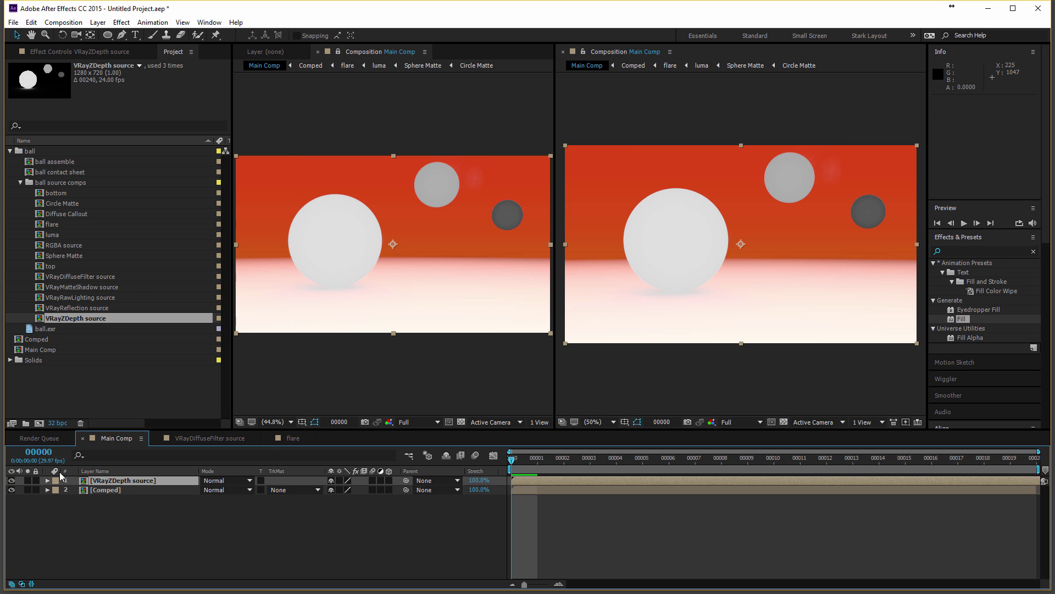
click(12, 481)
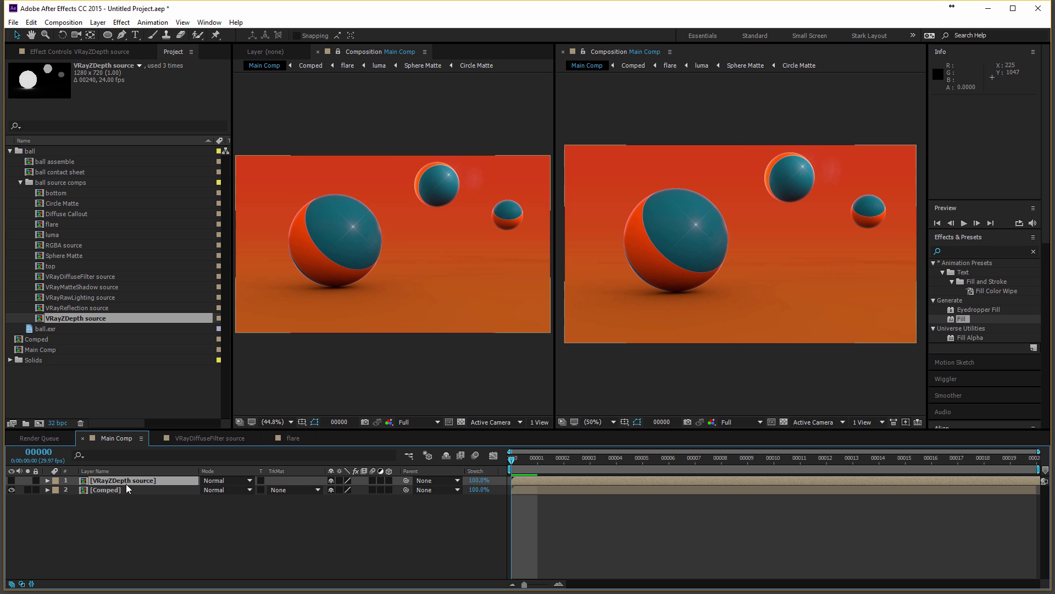
Duplicate the VRayZDepth source composition in the project and name the copy Atmospheric Depth
click(121, 318)
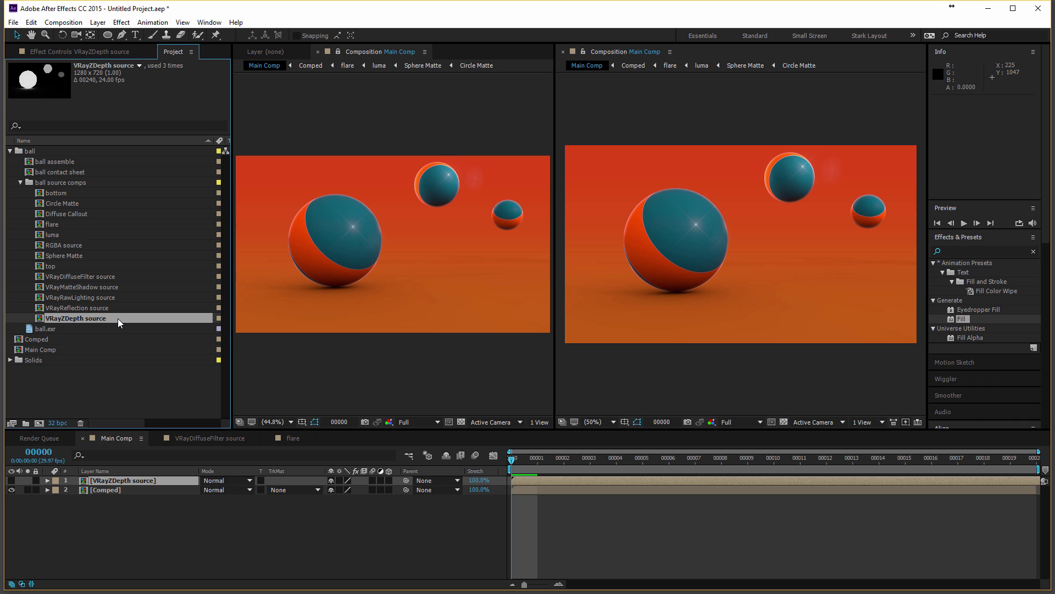
key(ctrl+d)
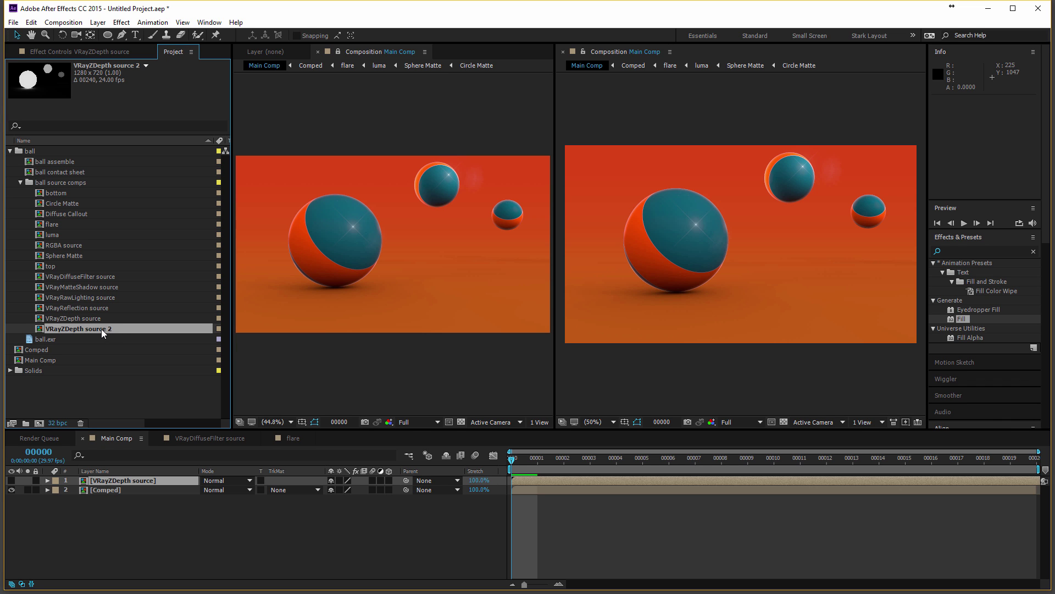
key(Return)
text(Atm)
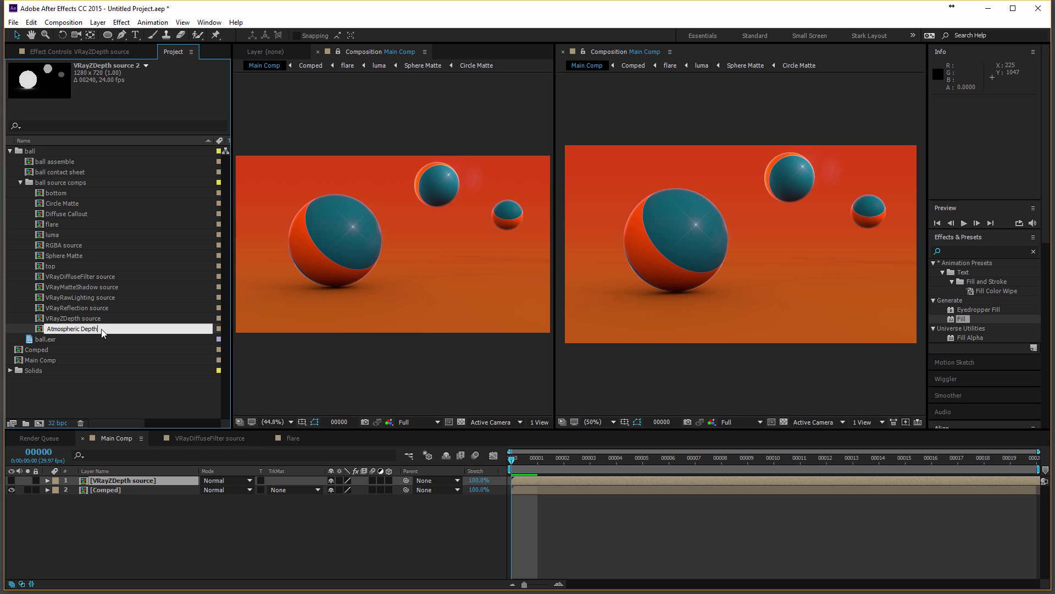
text(ospheric Depth)
key(Return)
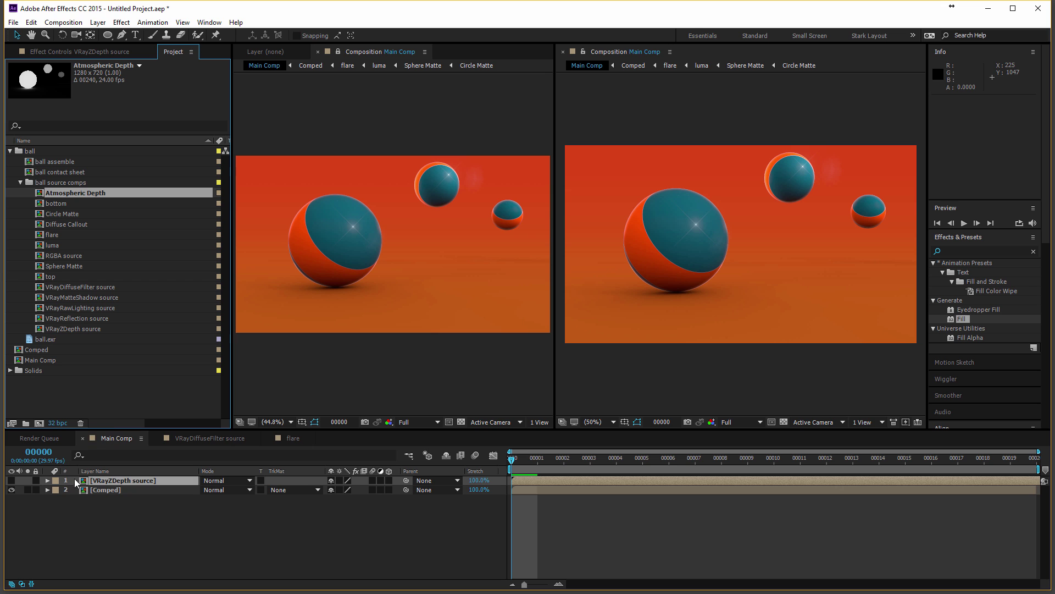
click(11, 480)
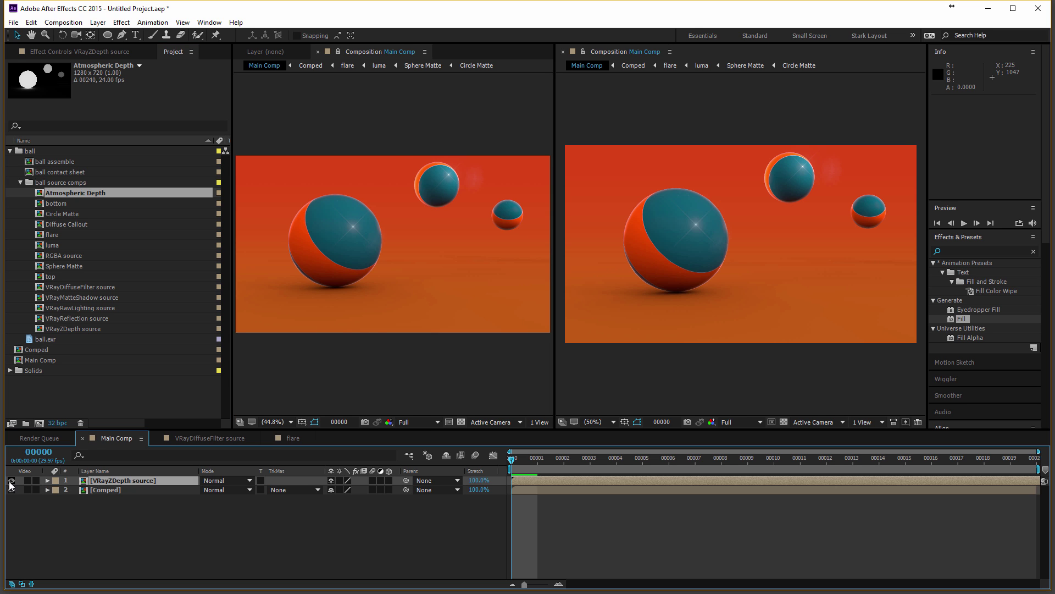
click(11, 480)
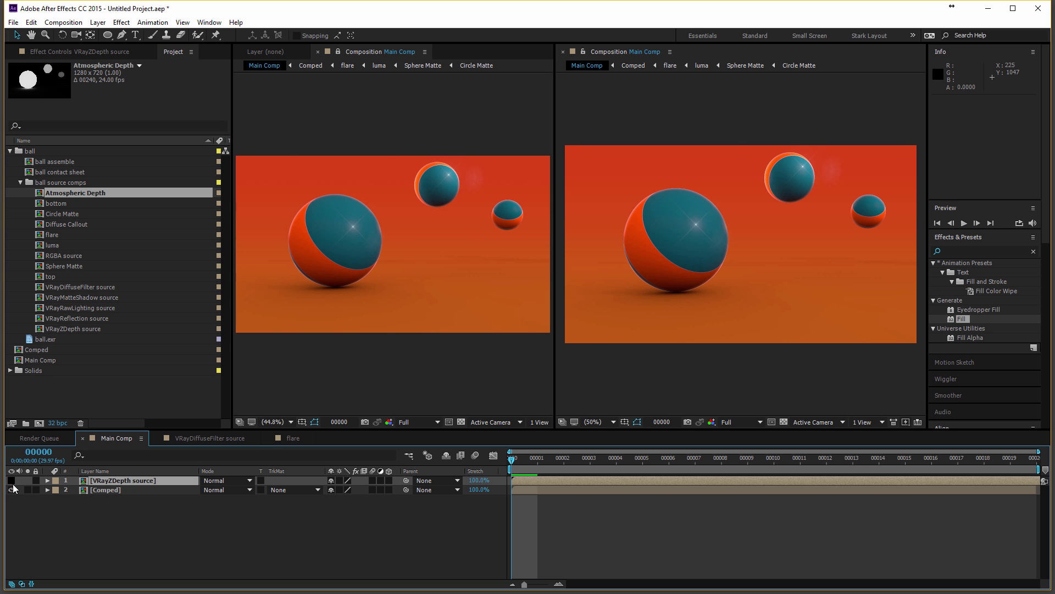
Create an adjustment layer directly above Comped and name it Focus
click(97, 490)
click(100, 53)
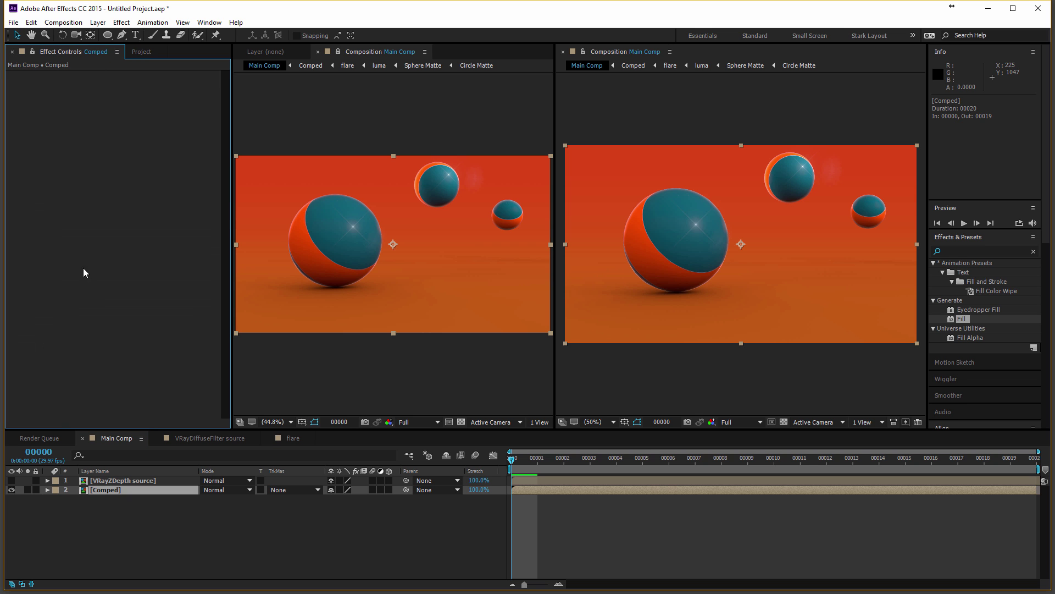
click(98, 22)
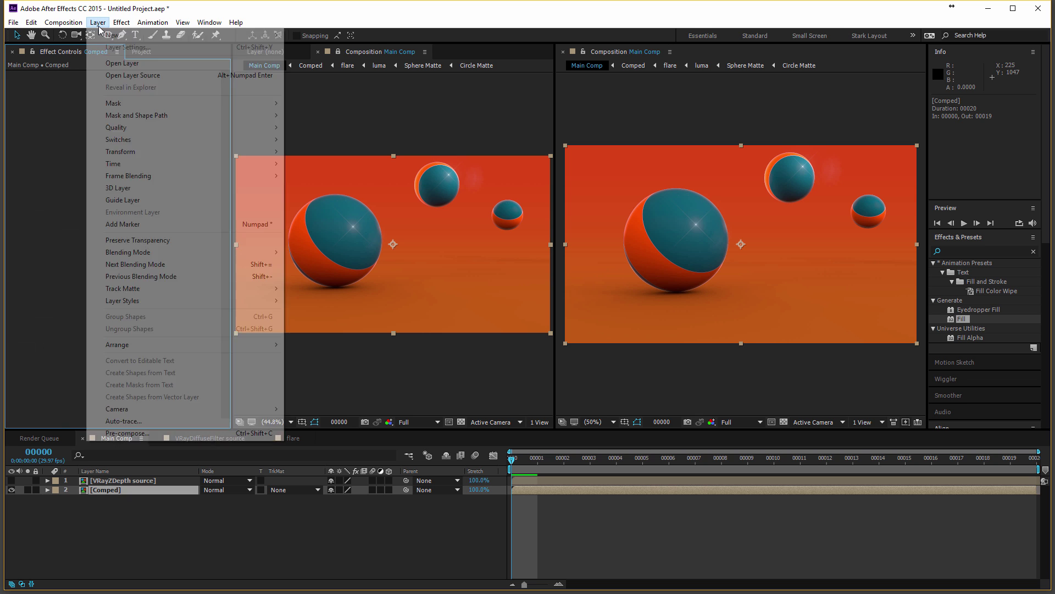
mouse_move(142, 35)
click(376, 108)
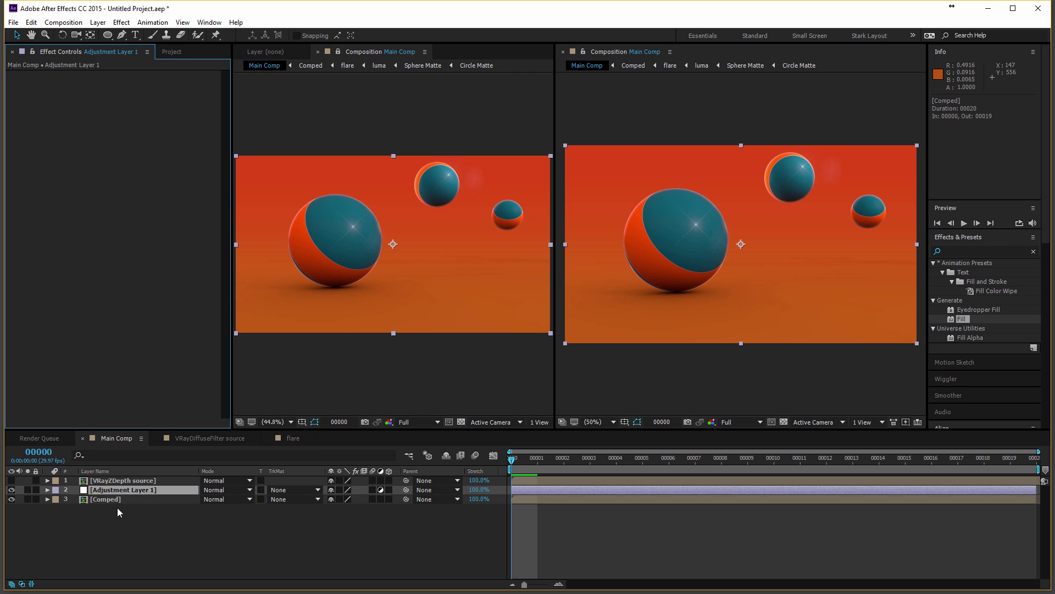
click(127, 487)
key(Return)
text(Focus)
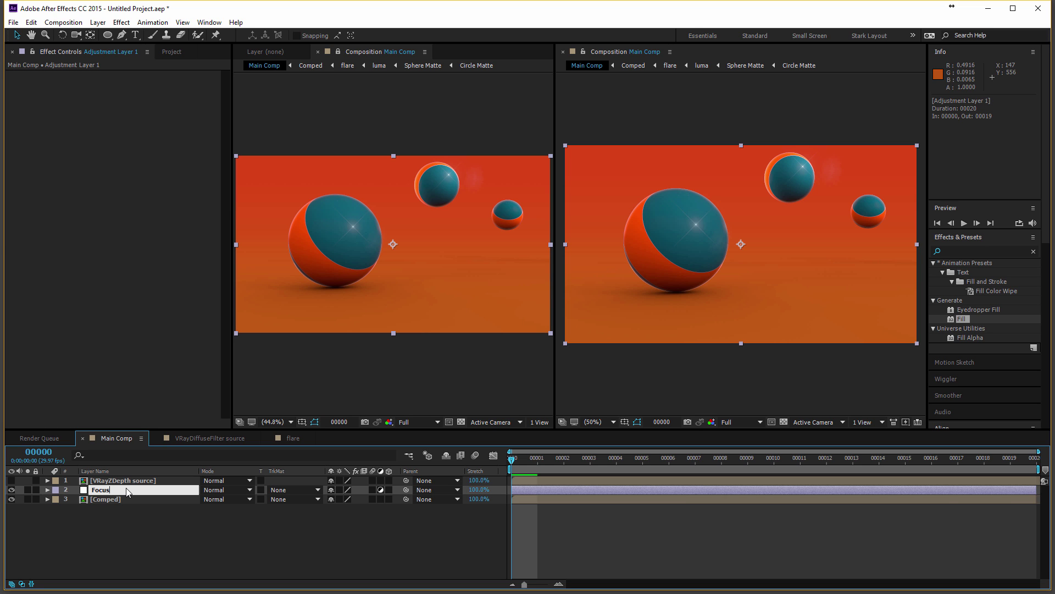
key(Return)
Apply the Frischluft FL Depth Of Field effect to the Focus layer
click(180, 337)
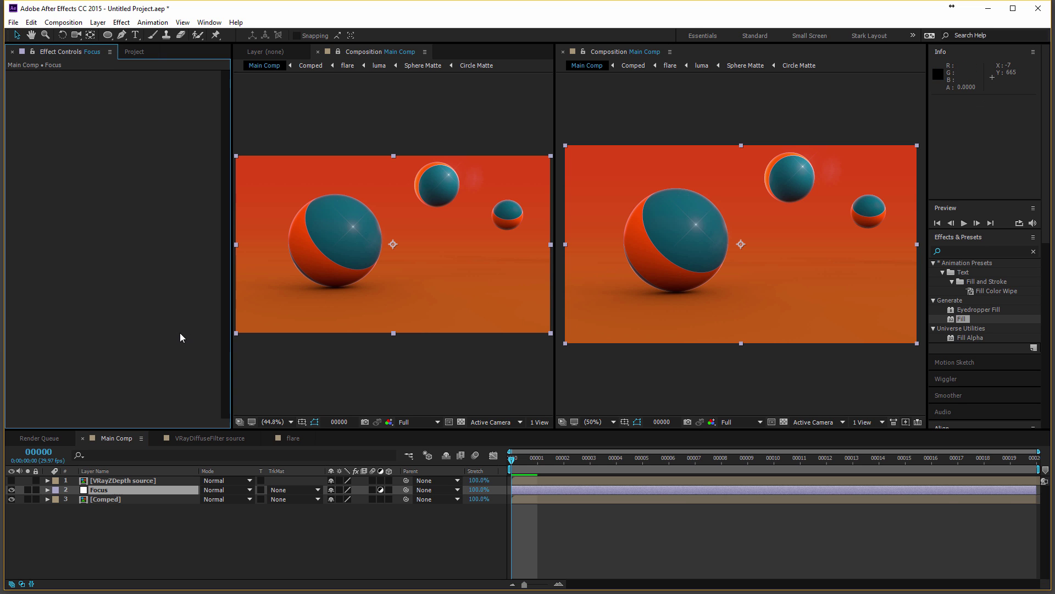
click(122, 22)
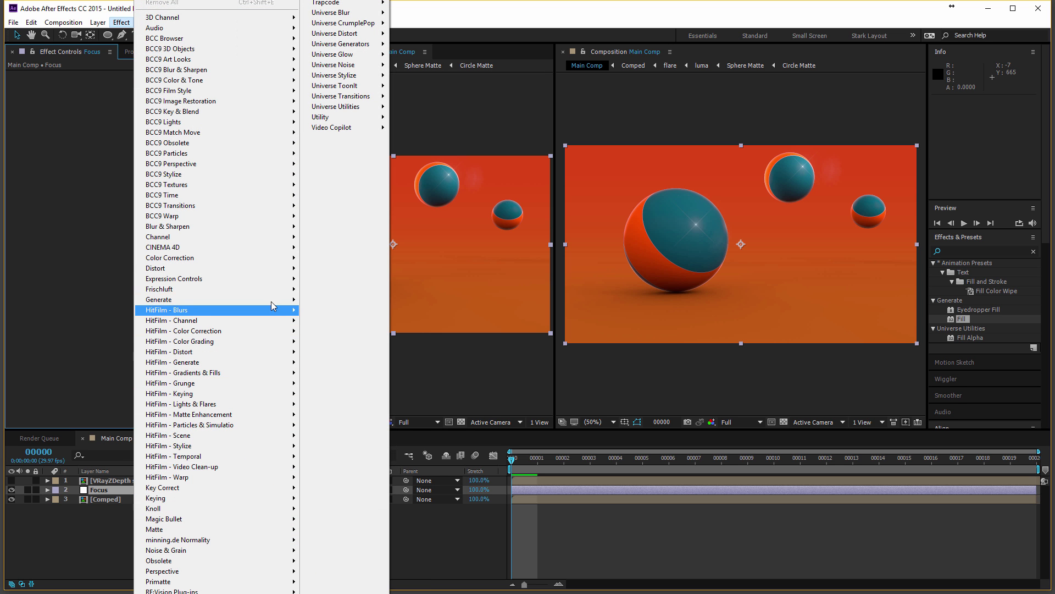
mouse_move(270, 296)
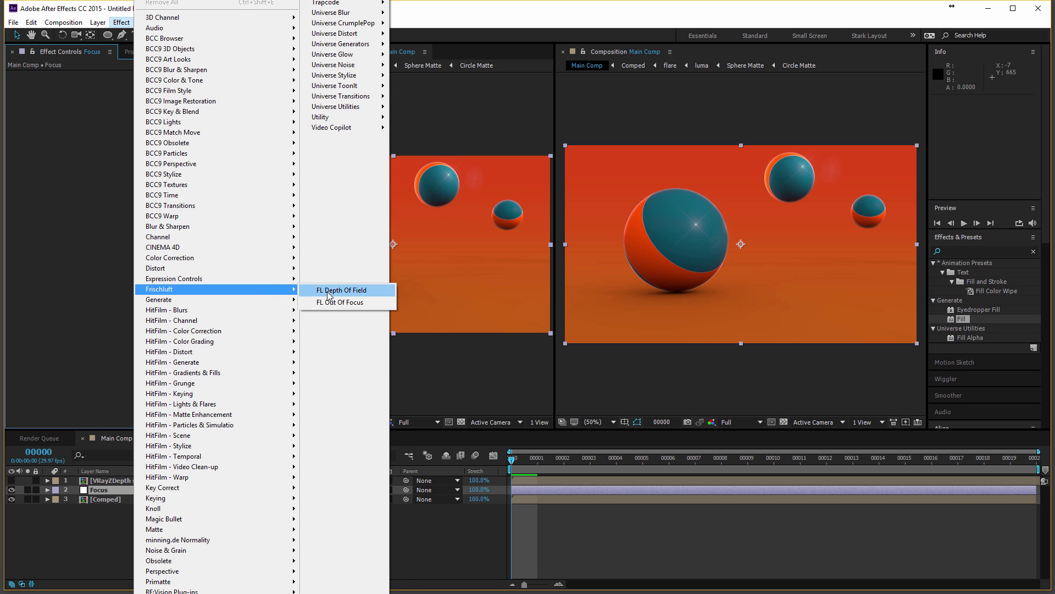
click(345, 294)
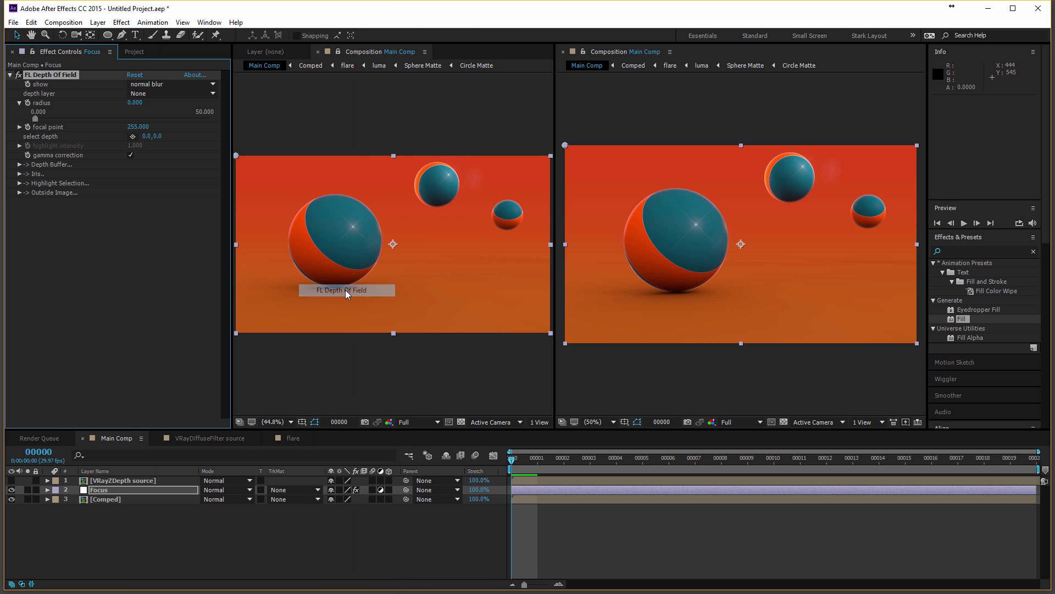
Show the effect's iris and set 5 facets, rounded facets 0.21, relative border brightness 0.23 and border thickness 0.12
click(170, 84)
click(169, 106)
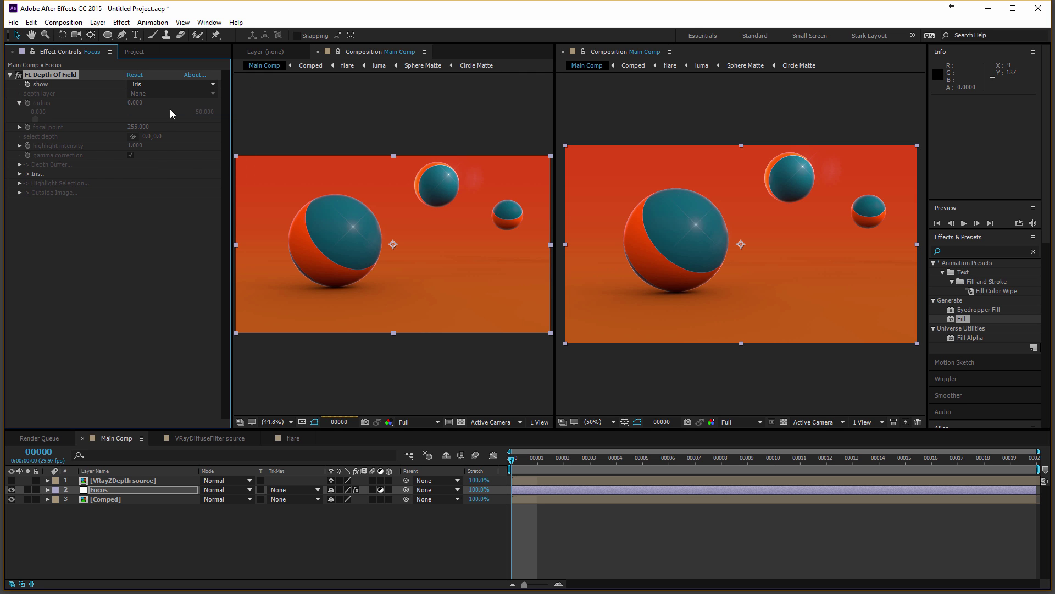
click(19, 174)
click(131, 193)
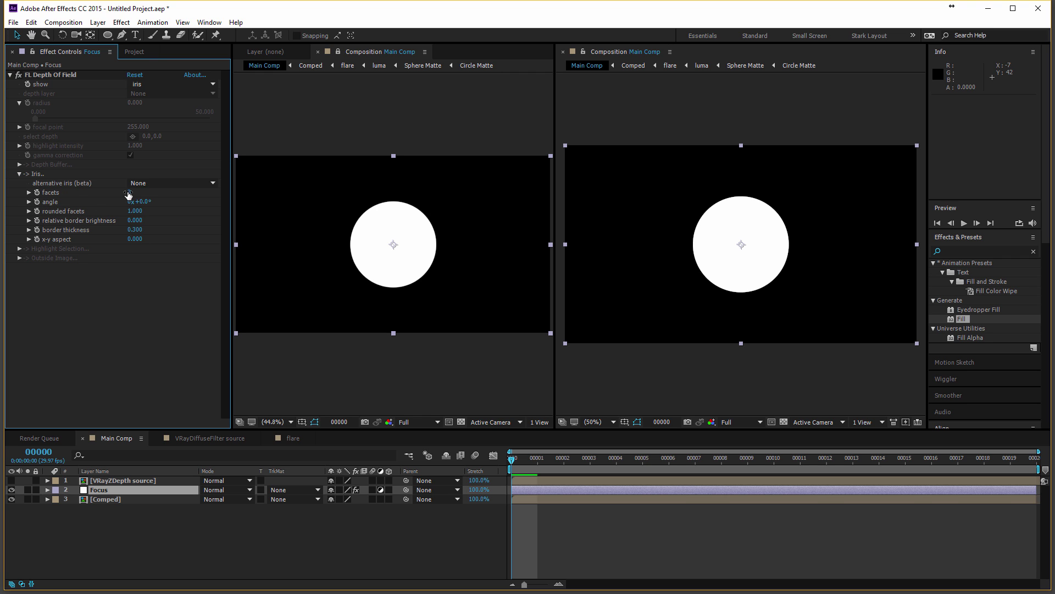
key(Return)
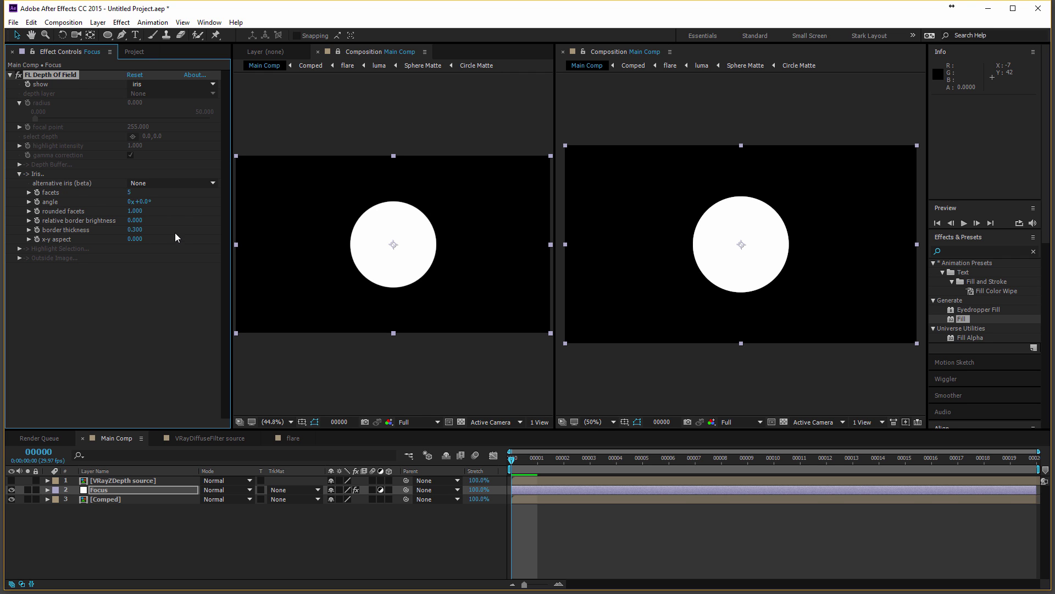
mouse_move(136, 216)
mouse_down()
mouse_move(99, 218)
mouse_move(135, 235)
mouse_up()
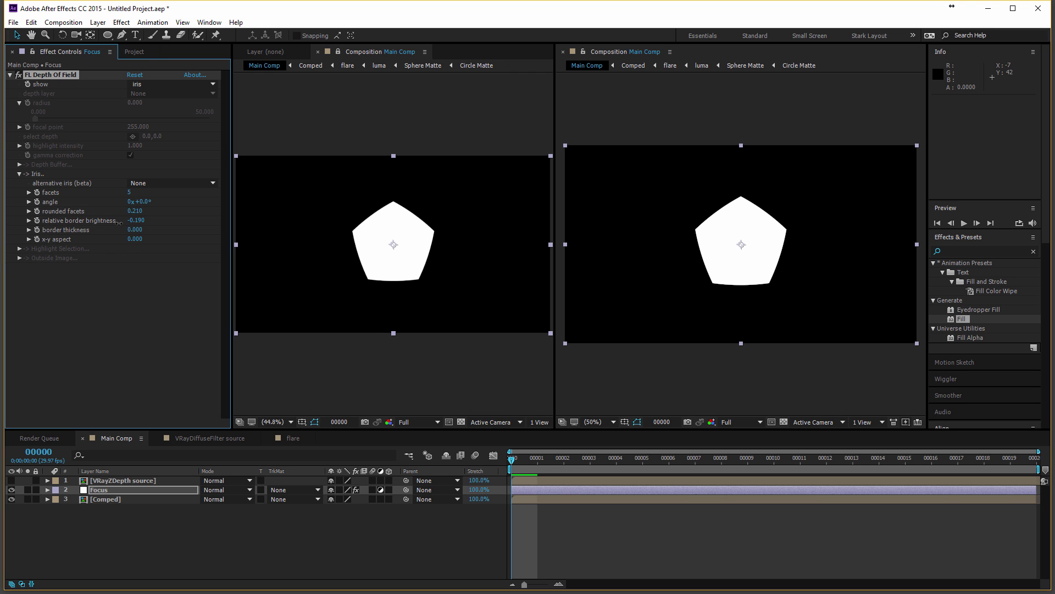
drag(17, 224, 138, 240)
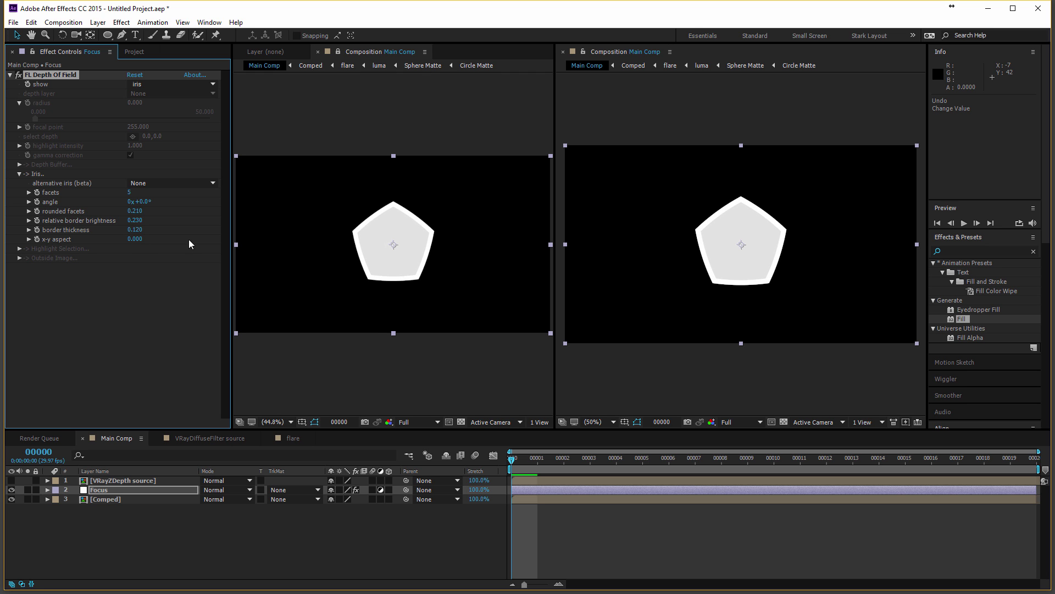
Switch FL Depth Of Field back to showing the normal blur and choose VRayZDepth source as its depth layer
click(174, 86)
click(174, 96)
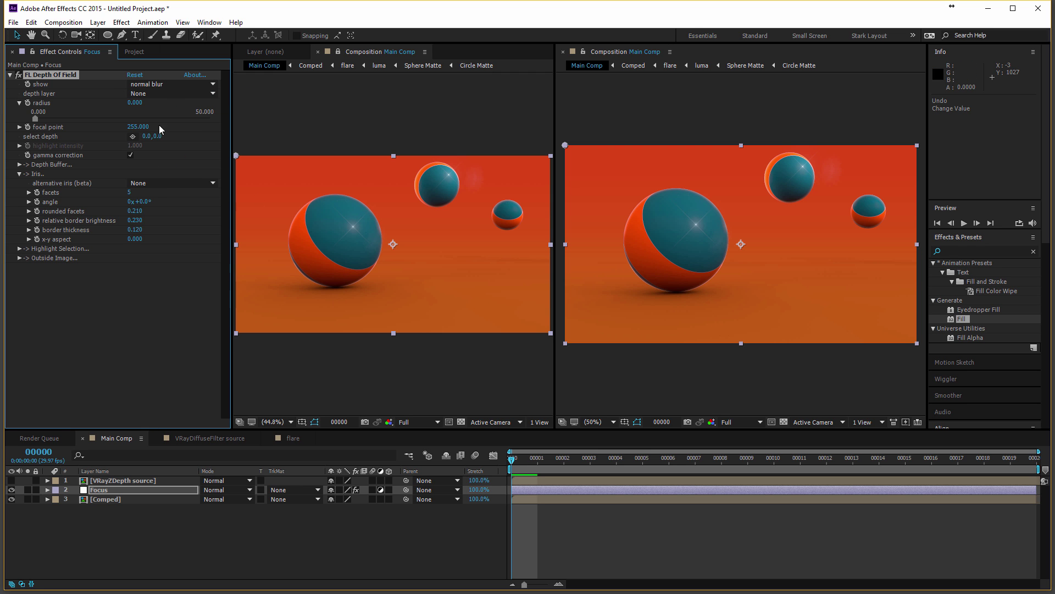
click(165, 92)
click(160, 116)
mouse_move(351, 273)
mouse_down()
mouse_move(366, 271)
mouse_move(344, 276)
mouse_up()
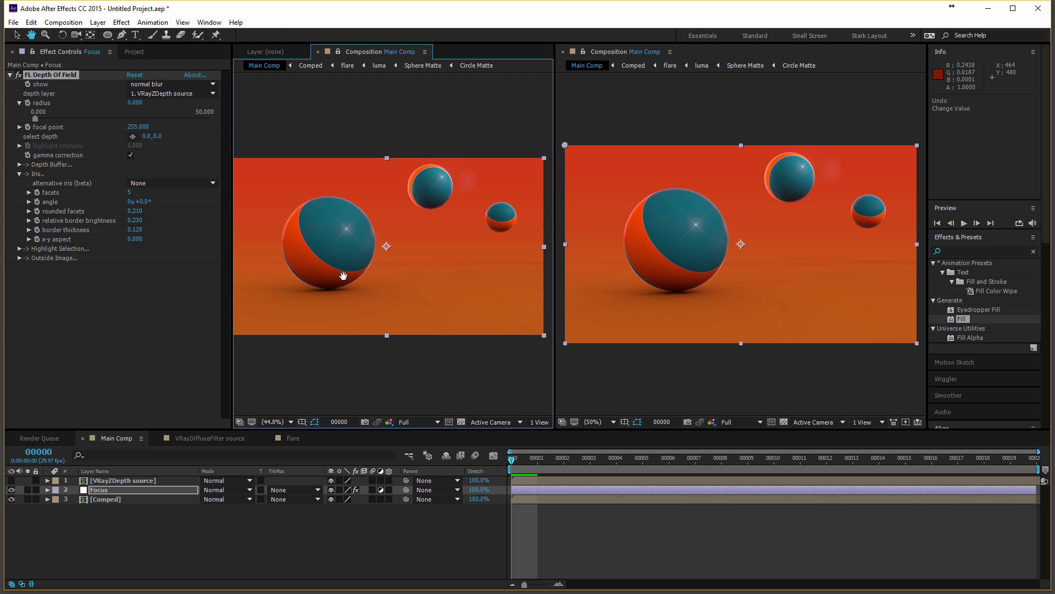
click(304, 377)
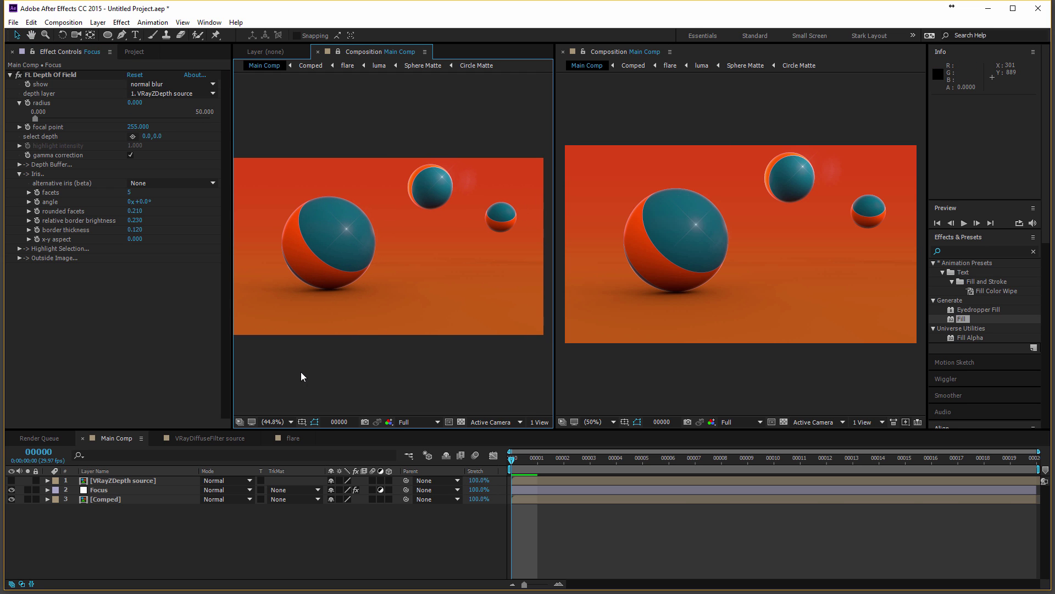
Set the depth of field radius to 15
click(134, 102)
text(15)
key(Return)
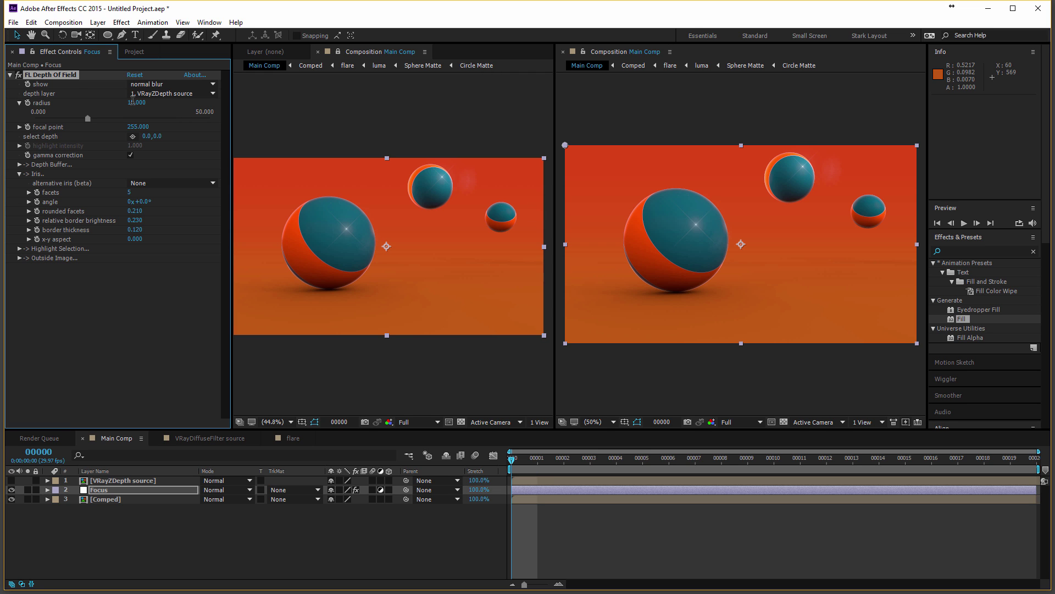
key(space)
drag(417, 267, 431, 264)
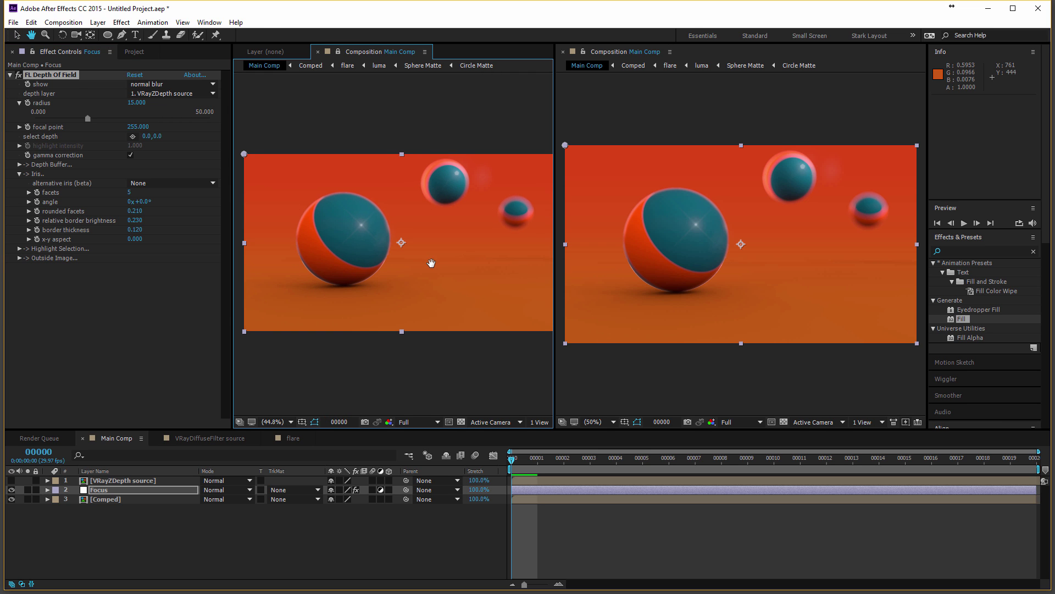
Pick the effect's select depth point on the large ball, and move it onto the smallest ball at about 1092, 248
click(132, 136)
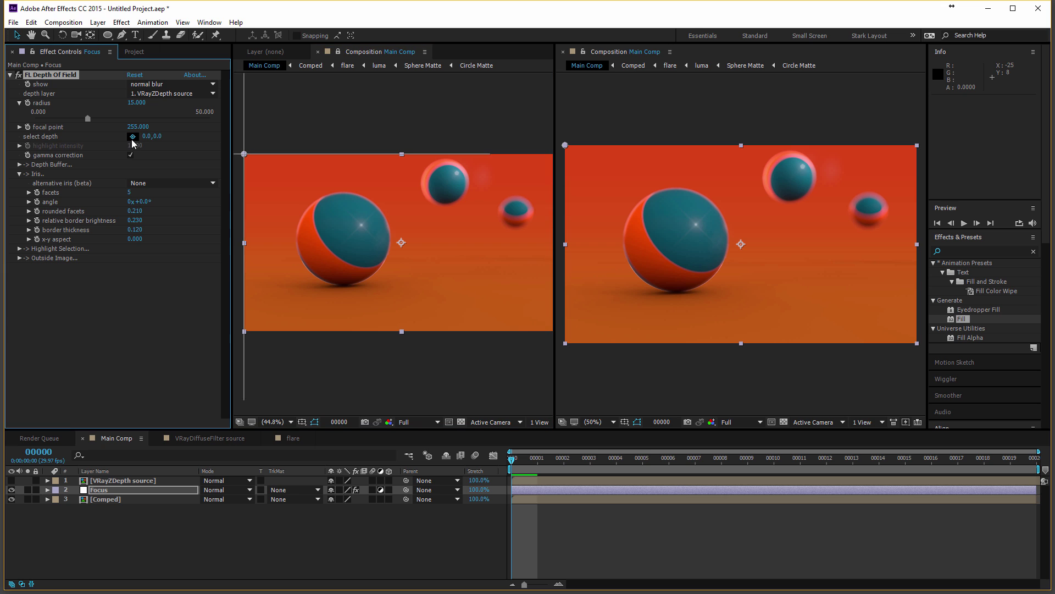
click(334, 232)
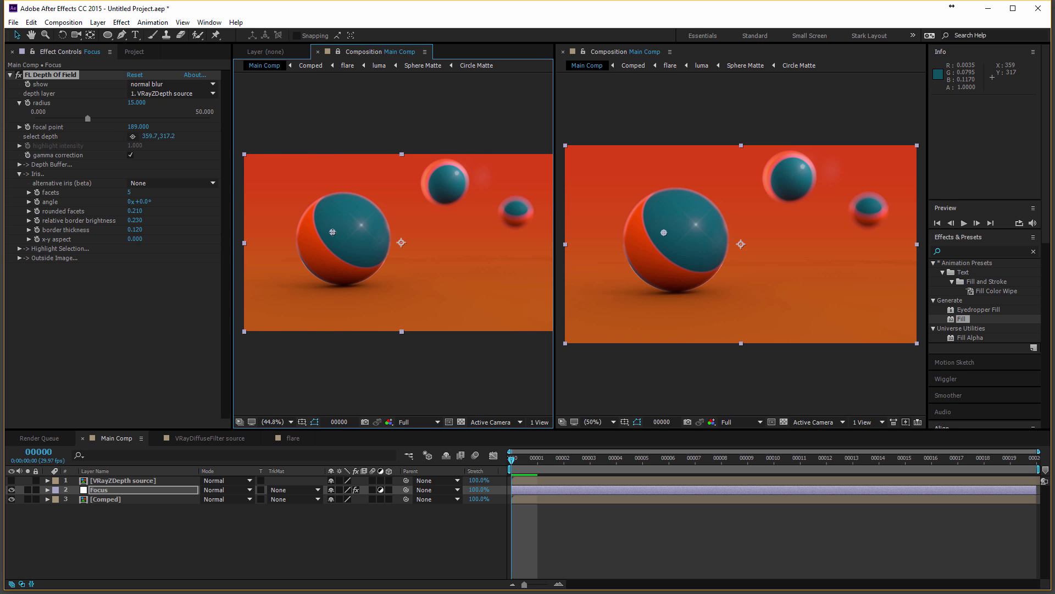
click(346, 239)
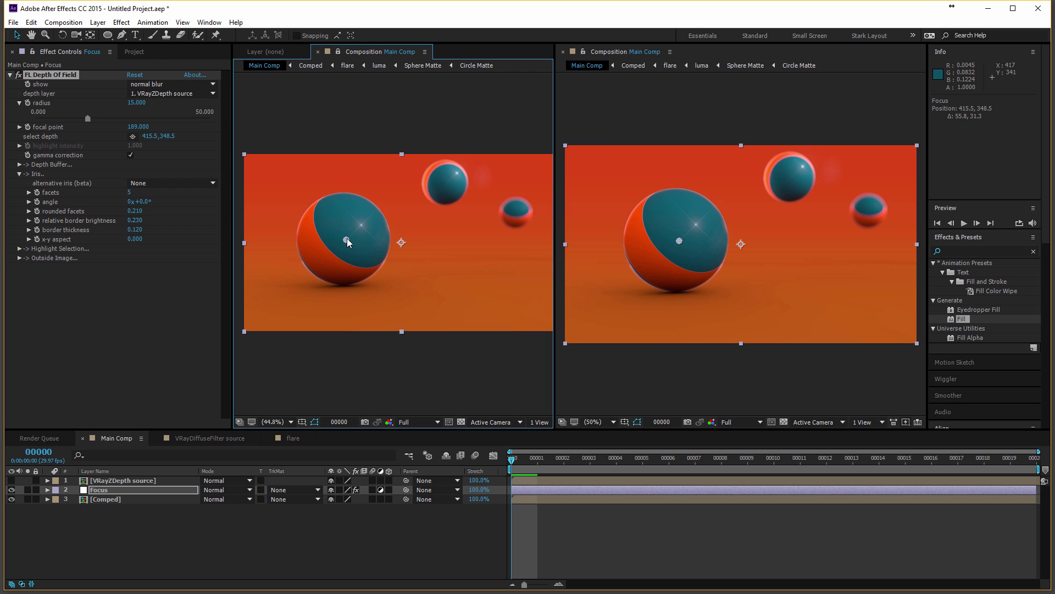
click(512, 213)
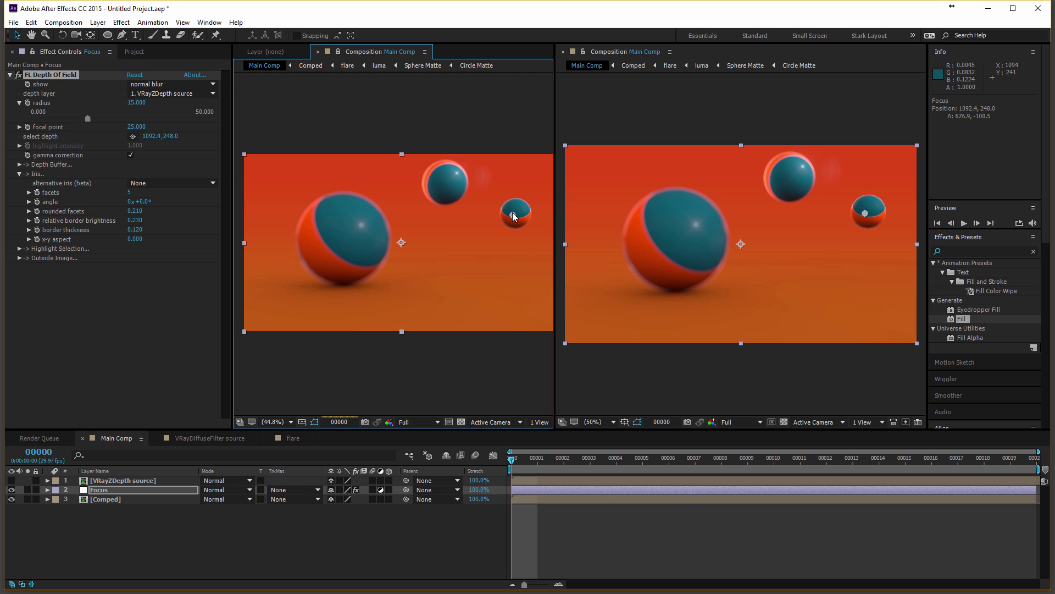
Examine the blur on the large ball up close and turn off the depth of field's gamma correction
click(512, 212)
scroll(318, 233, up, 4)
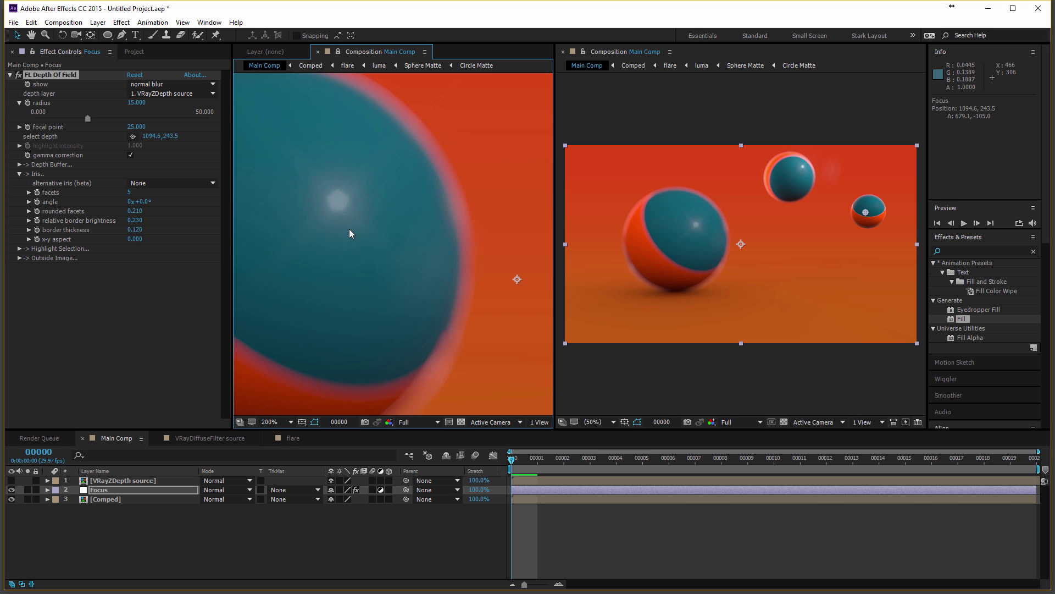
scroll(417, 288, down, 2)
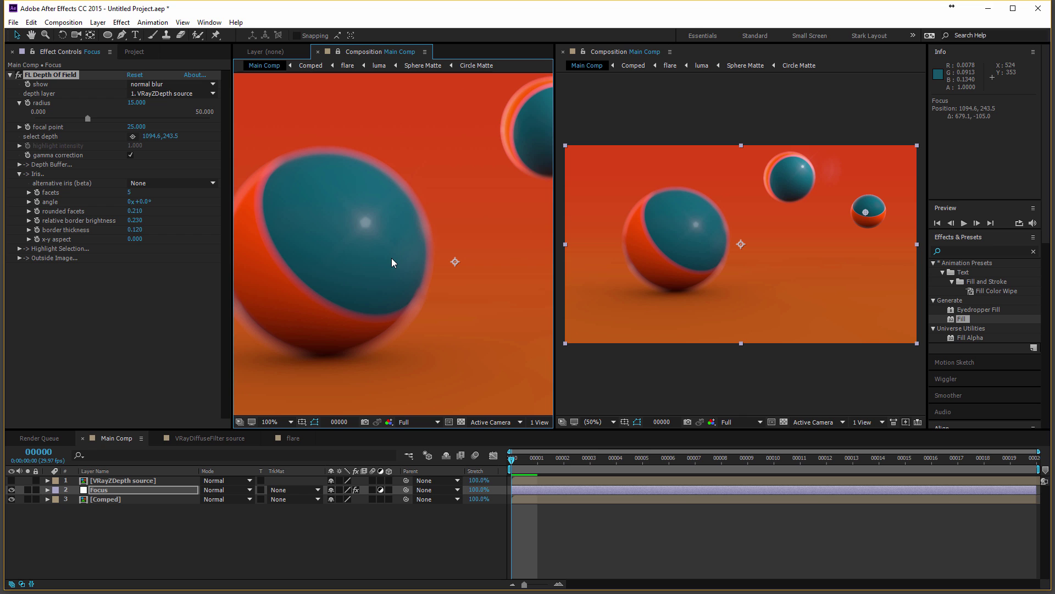
scroll(392, 258, down, 1)
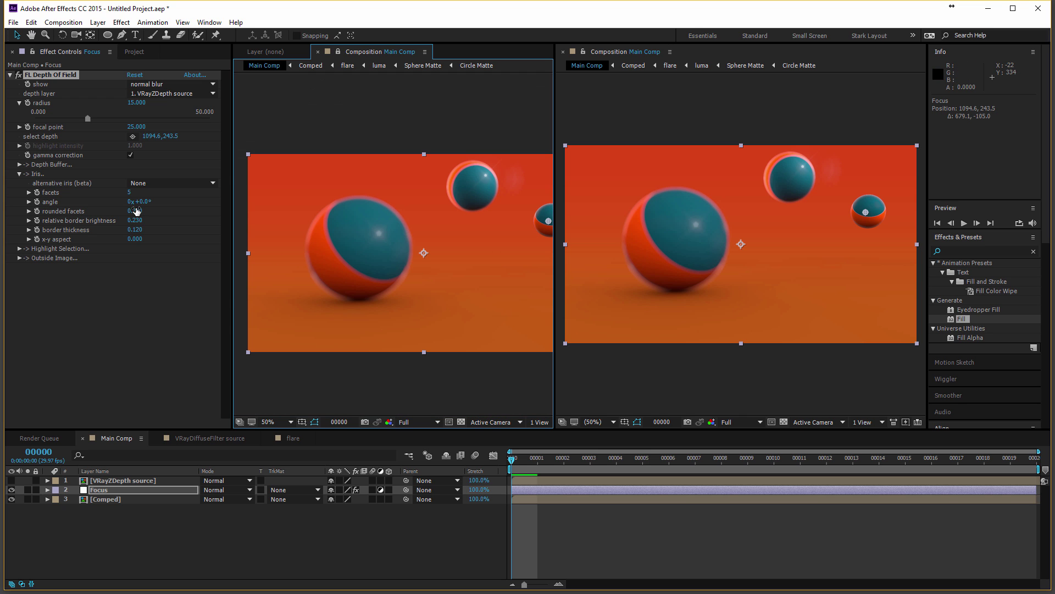
click(131, 155)
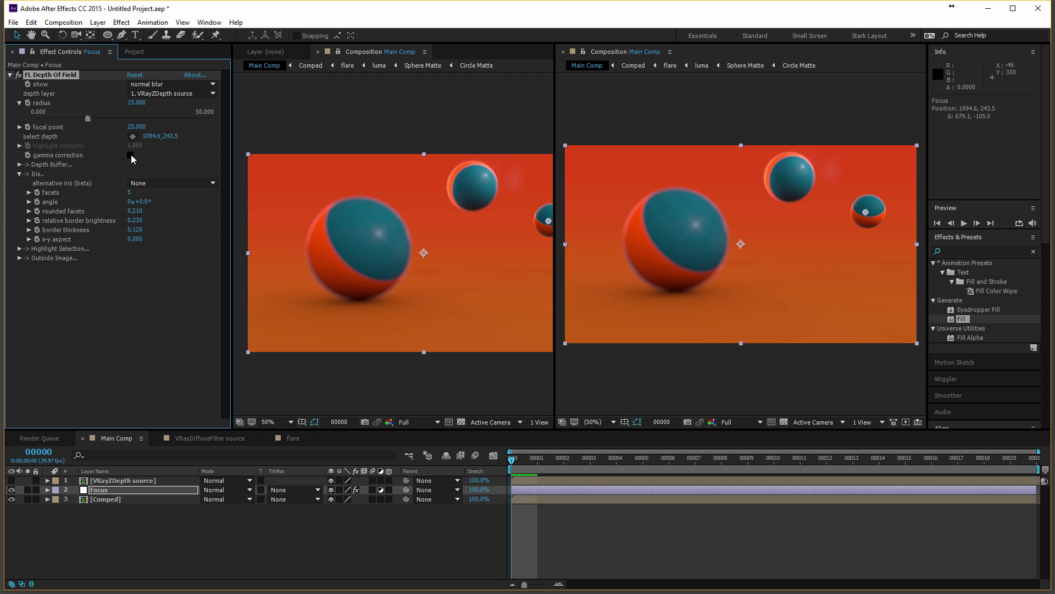
scroll(396, 269, up, 1)
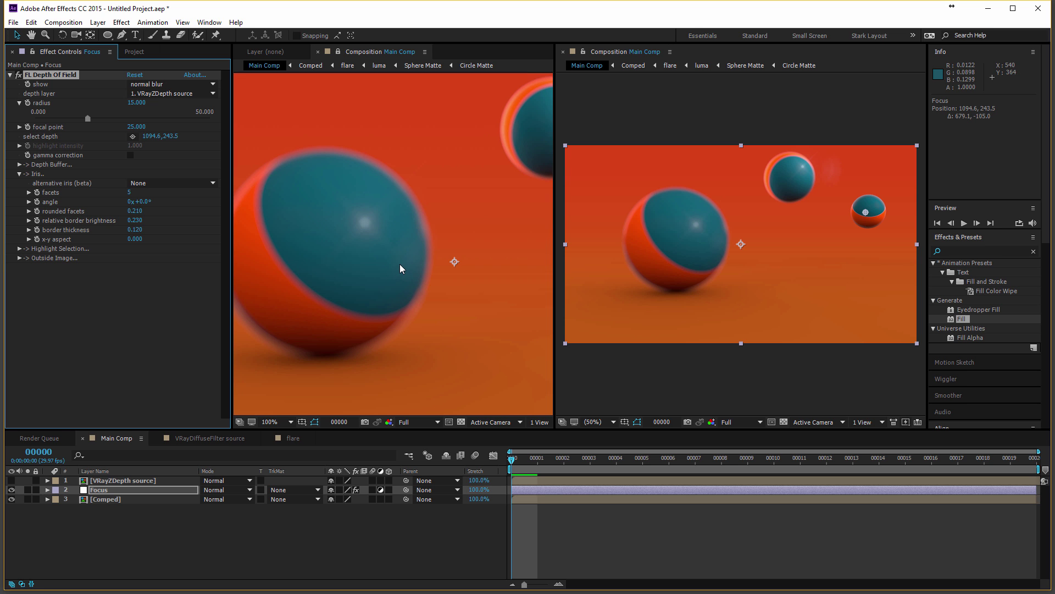
drag(526, 271, 401, 304)
scroll(402, 302, down, 1)
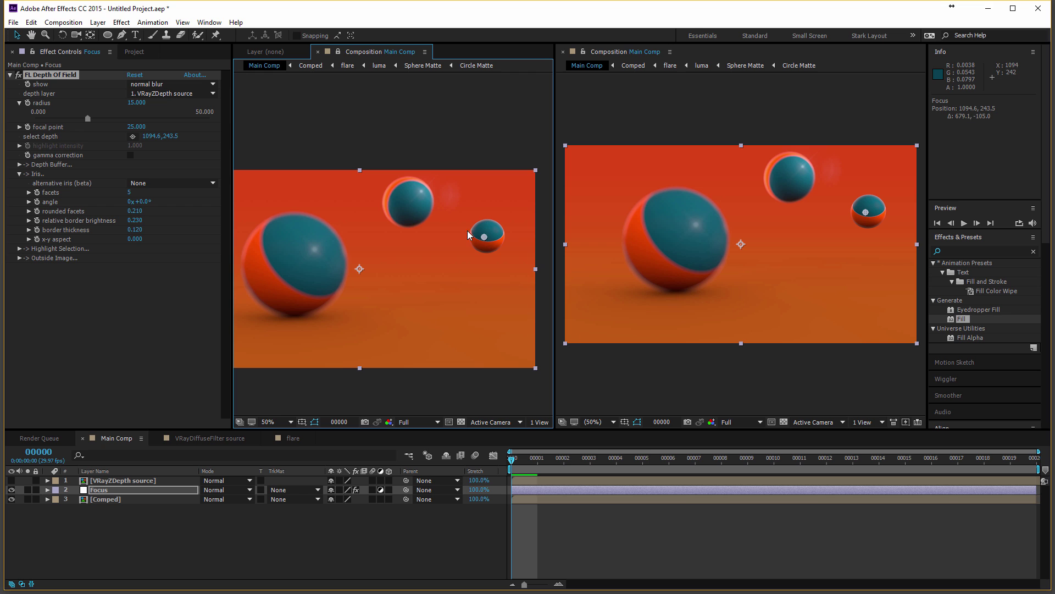
Move the select depth point onto the large ball, then onto the middle ball at about 827, 126
drag(483, 237, 296, 266)
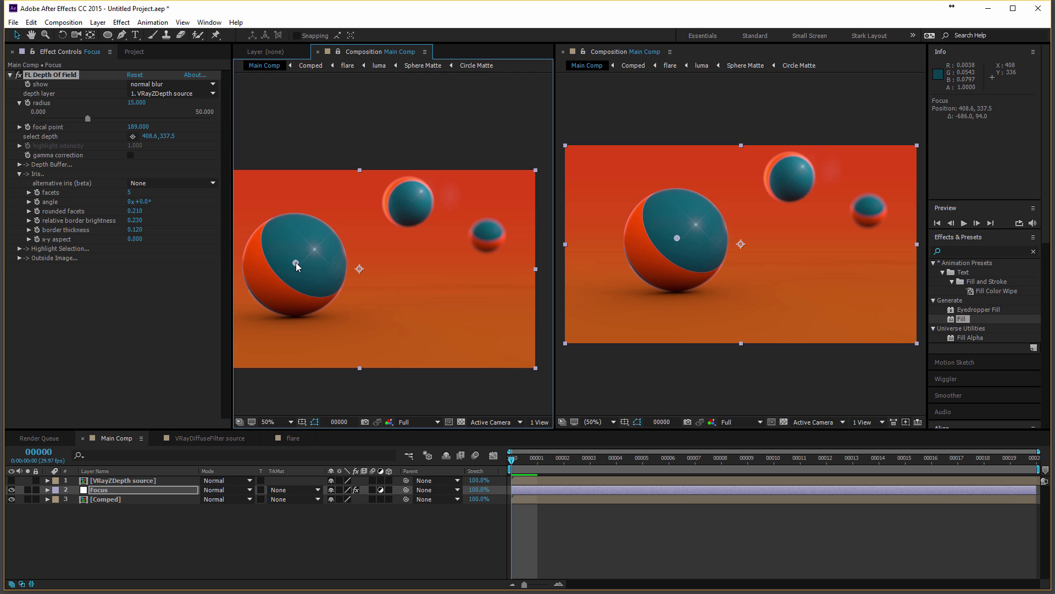
click(416, 205)
drag(402, 290, 425, 284)
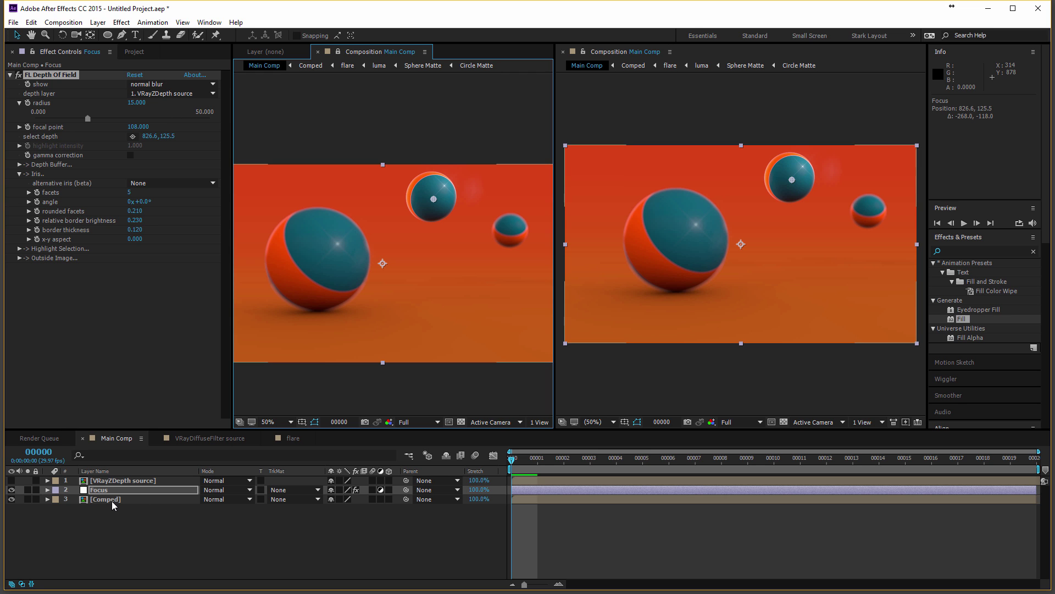
Add the Atmospheric Depth comp to Main Comp between the VRayZDepth source and Focus layers, and hide it
click(107, 482)
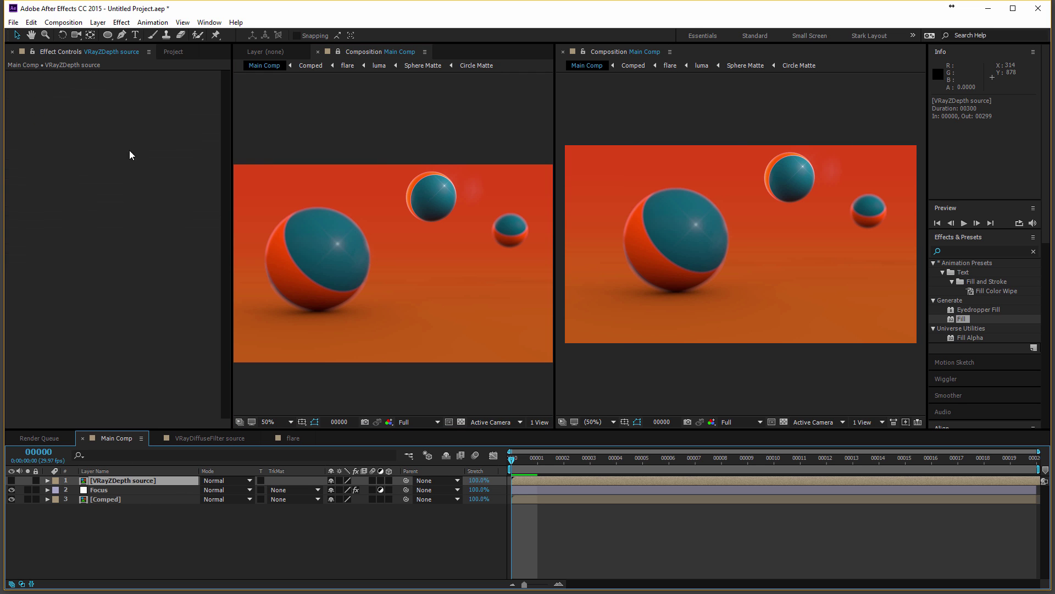
click(172, 52)
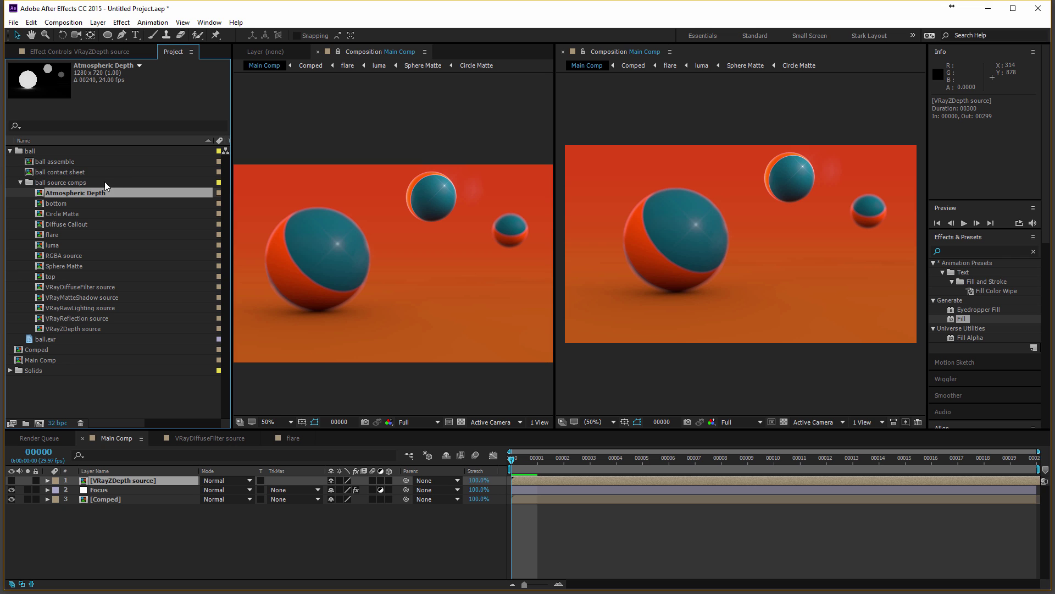
click(49, 329)
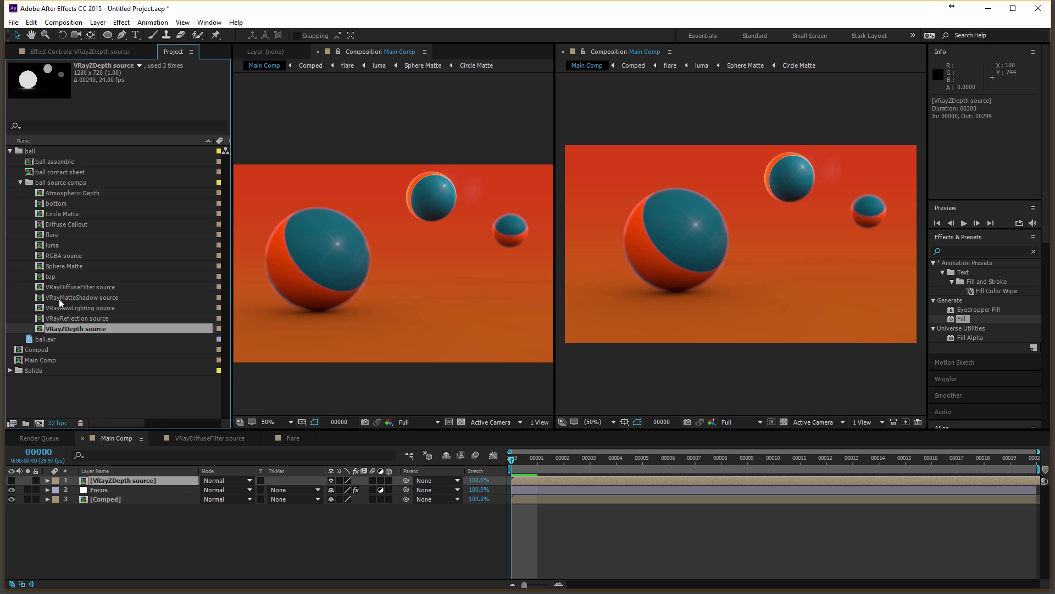
drag(60, 190, 110, 488)
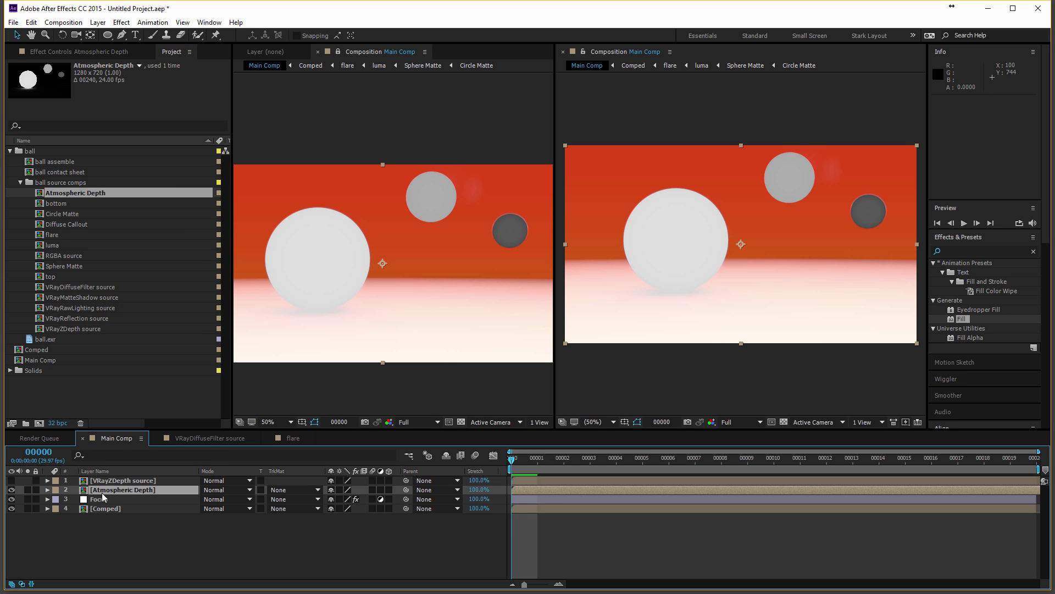
double_click(134, 490)
click(125, 441)
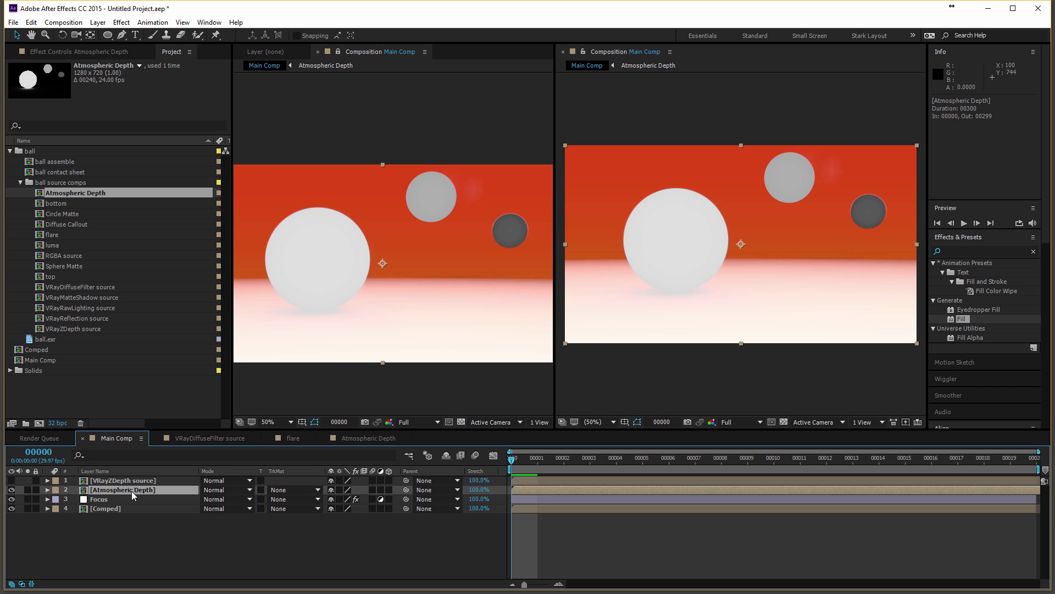
click(11, 490)
Create a 1280 x 720 solid above the Focus layer, with its color sampled from the red background
click(114, 499)
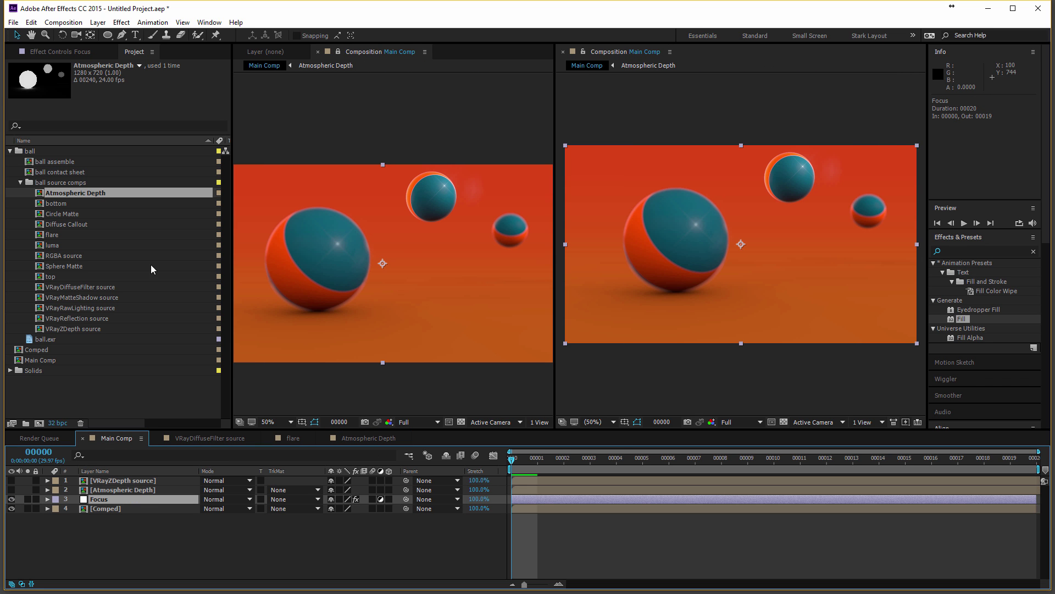
click(98, 22)
mouse_move(110, 35)
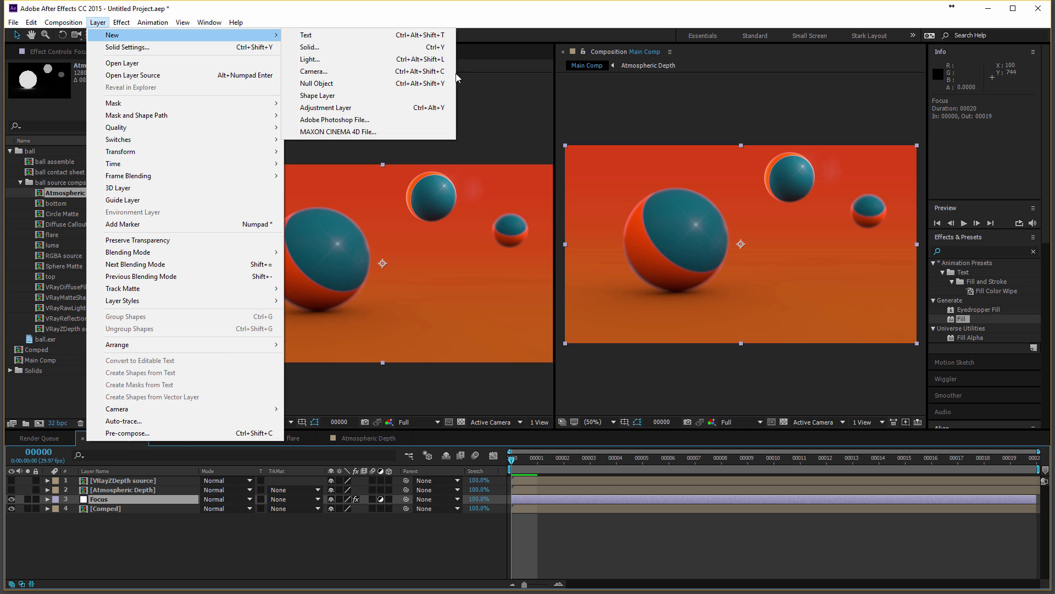
click(427, 49)
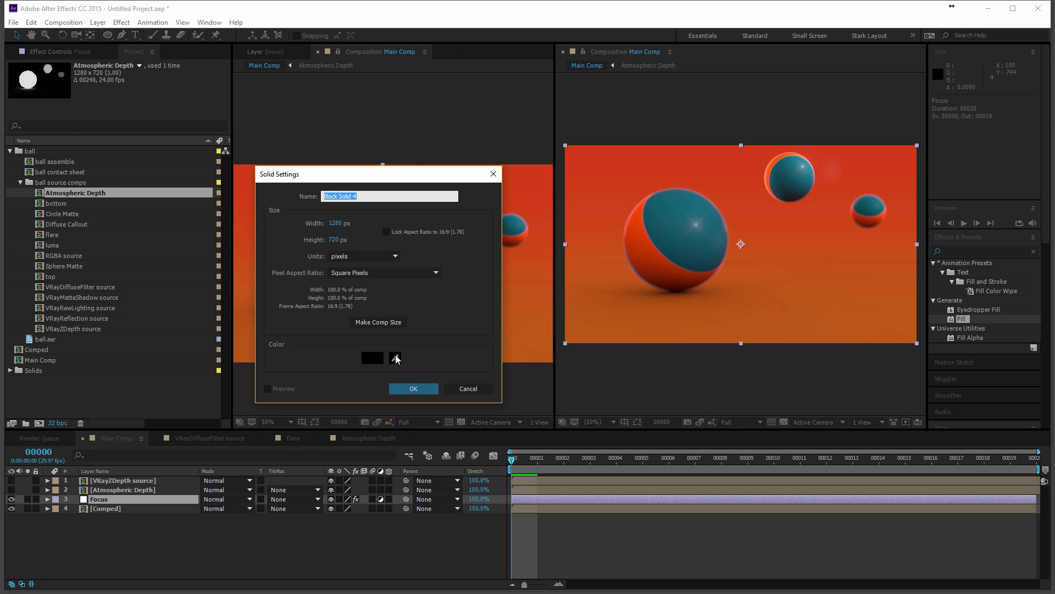
click(396, 358)
click(537, 183)
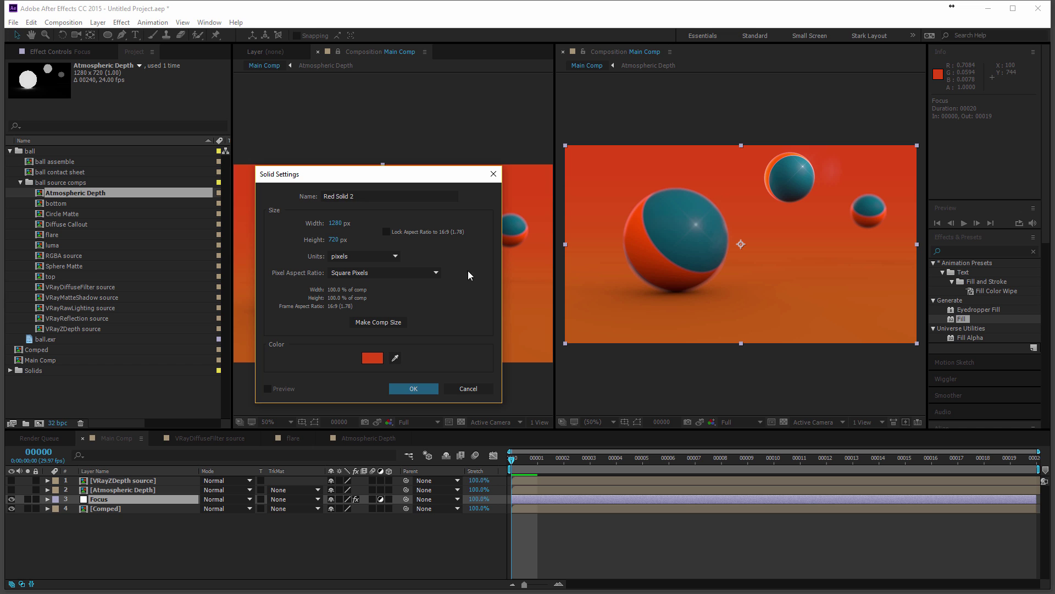
click(418, 389)
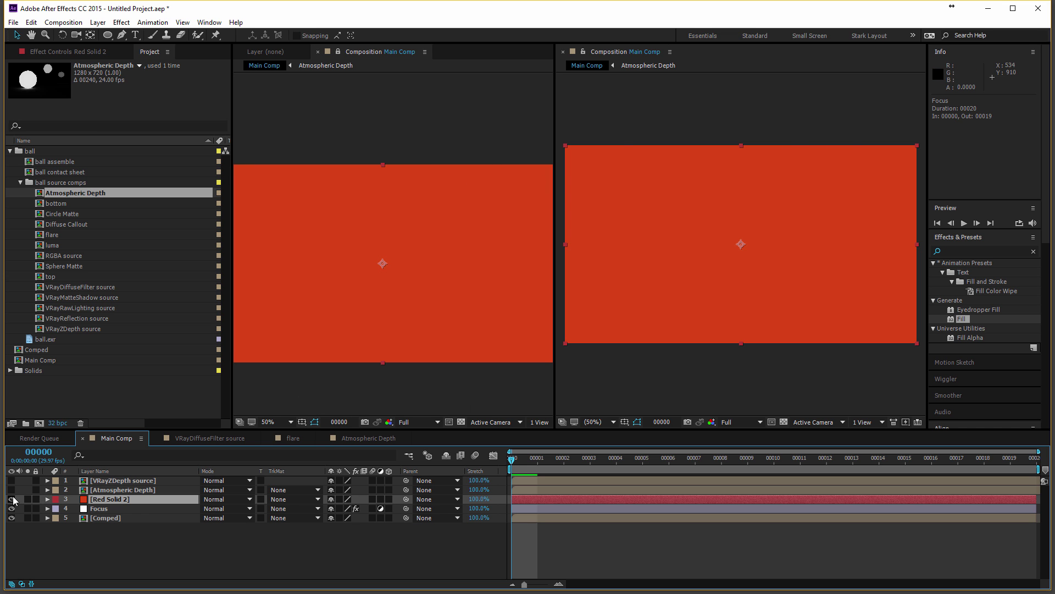
Set the red solid's track matte to Luma Inverted Matte using the Atmospheric Depth layer
click(296, 499)
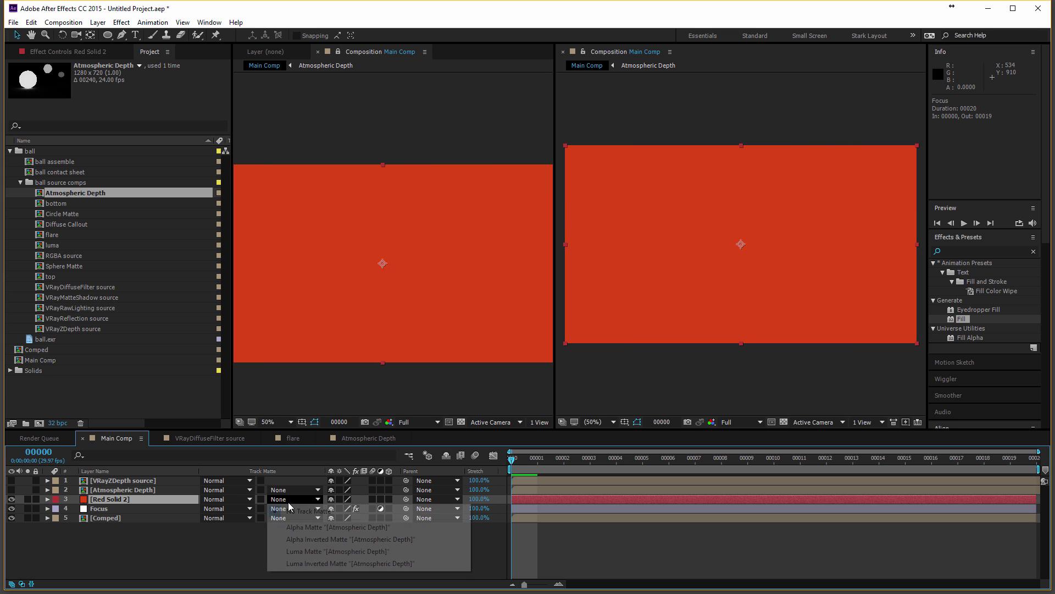
click(309, 561)
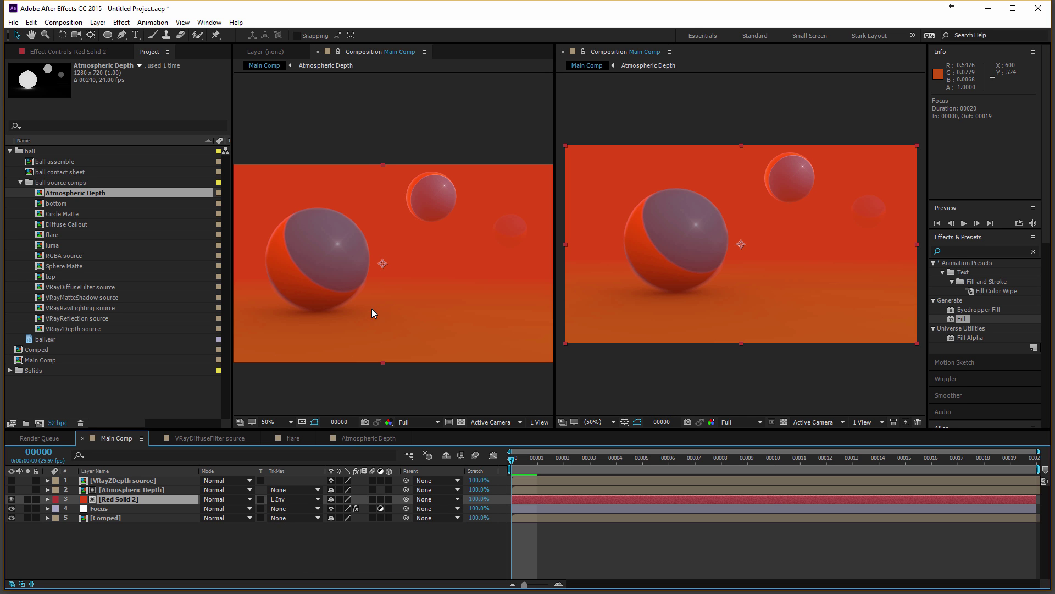
drag(372, 308, 402, 308)
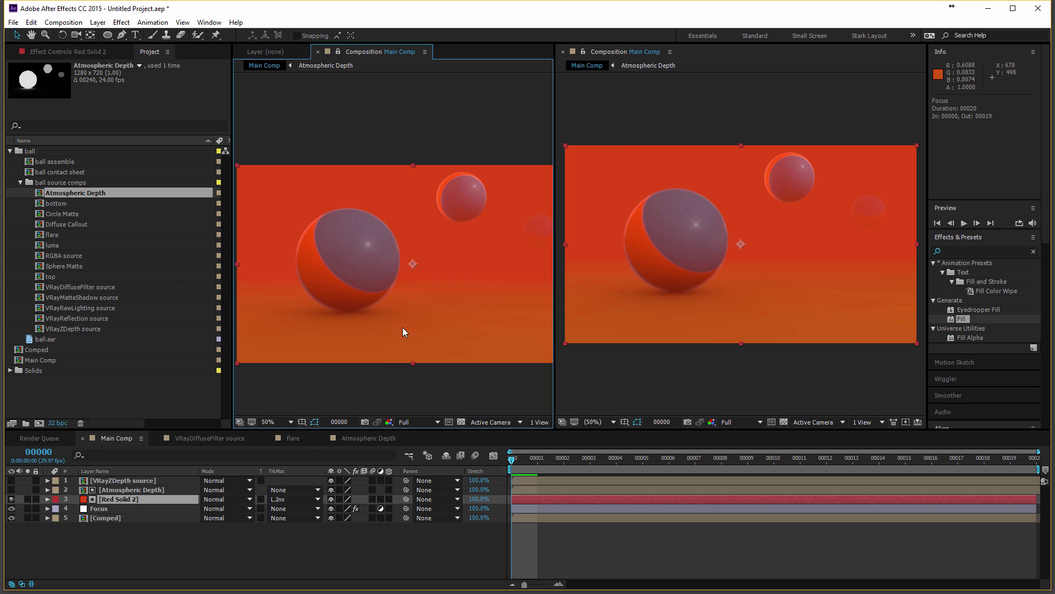
Hide the Focus layer and open the Atmospheric Depth comp beside the Main Comp view
ctrl+click(122, 490)
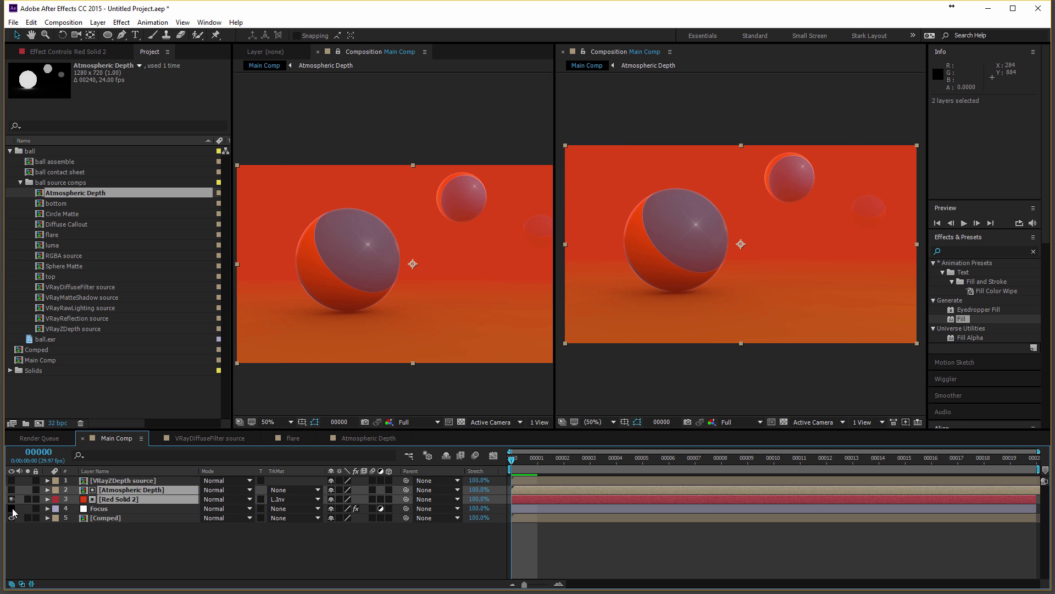
click(134, 546)
click(123, 488)
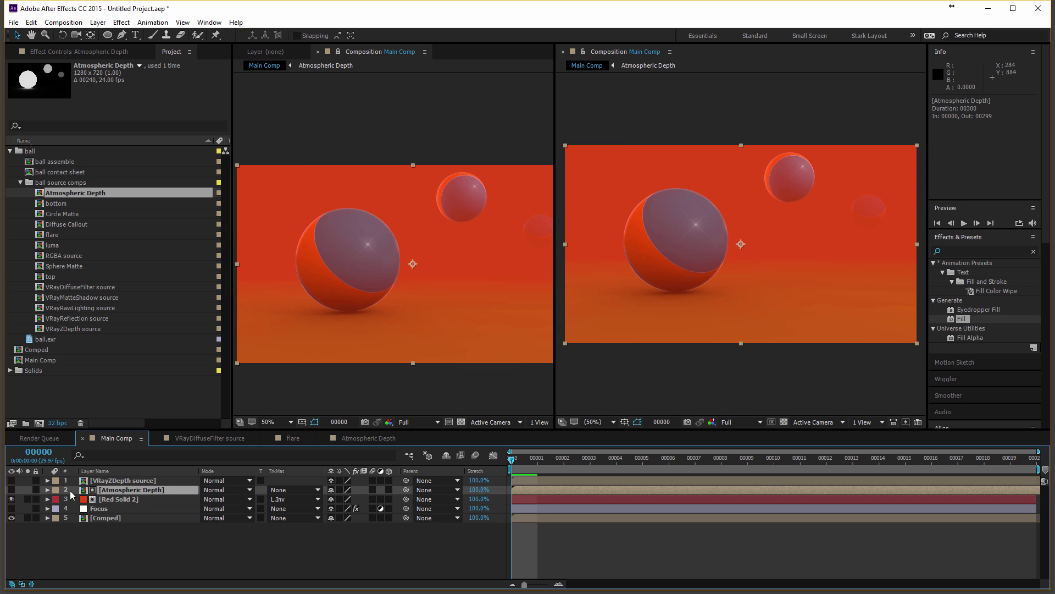
double_click(115, 489)
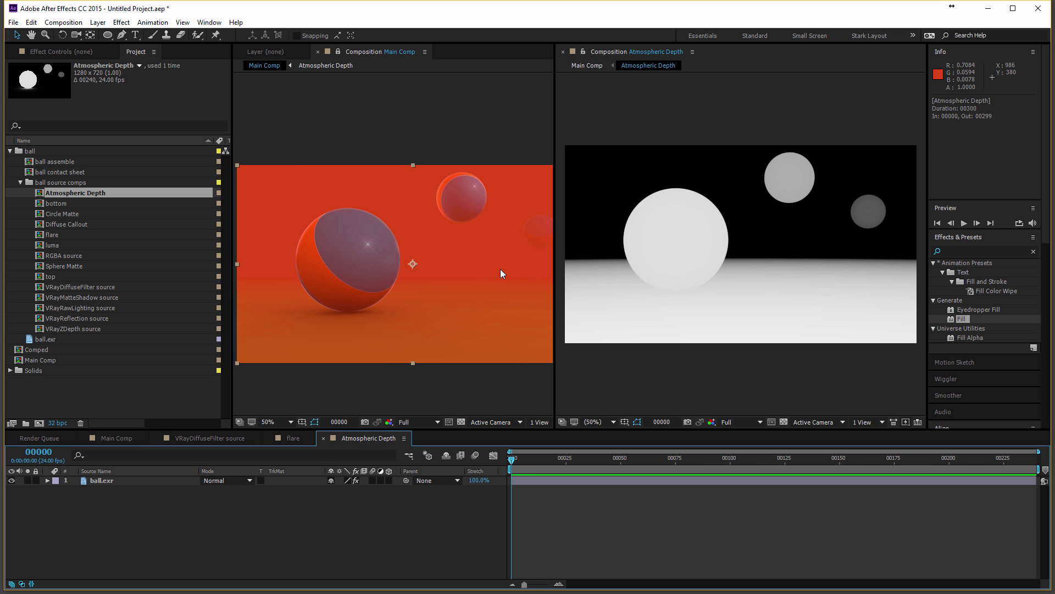
drag(500, 268, 466, 245)
key(v)
click(66, 51)
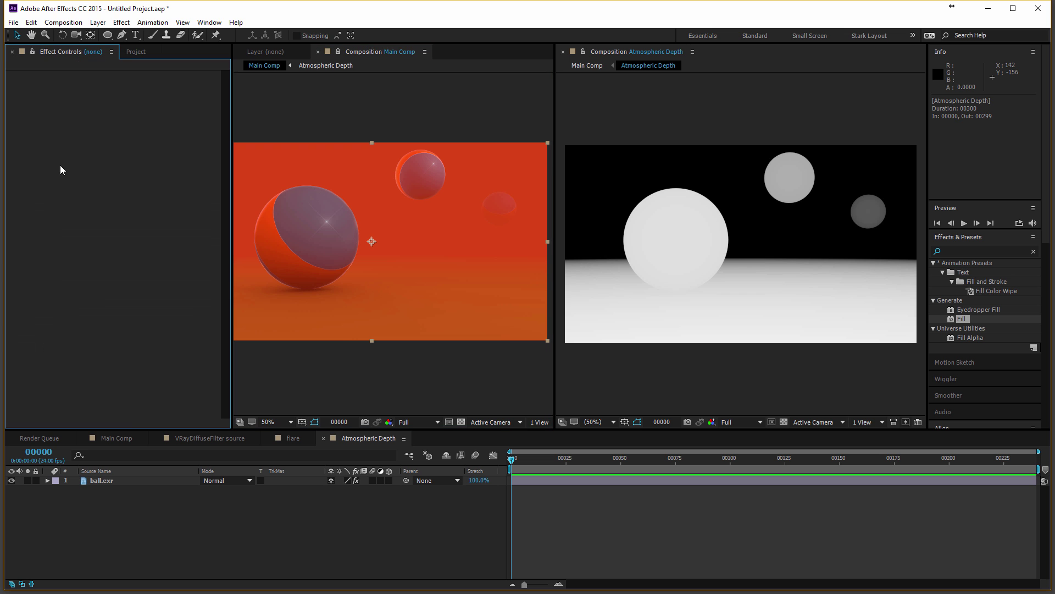
Apply the Exposure color correction effect to the ball.exr layer in the Atmospheric Depth comp
click(120, 473)
click(117, 481)
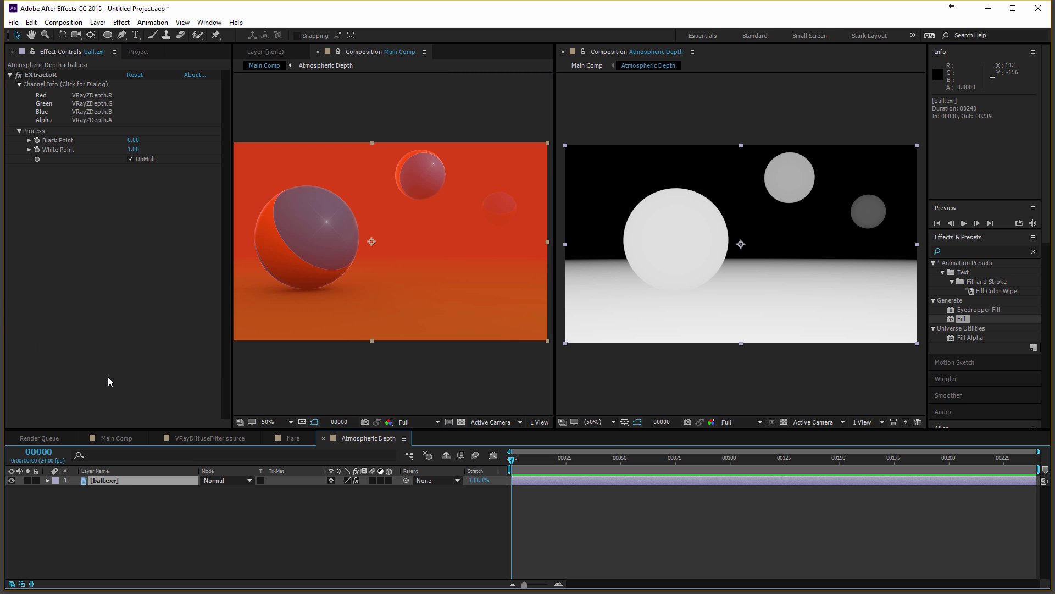
click(120, 22)
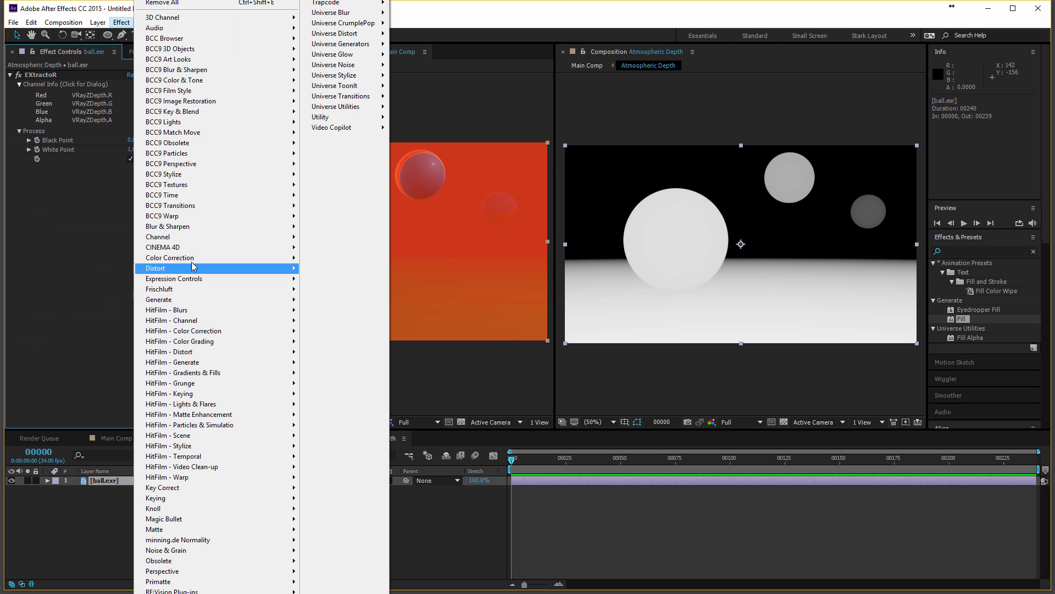
mouse_move(264, 257)
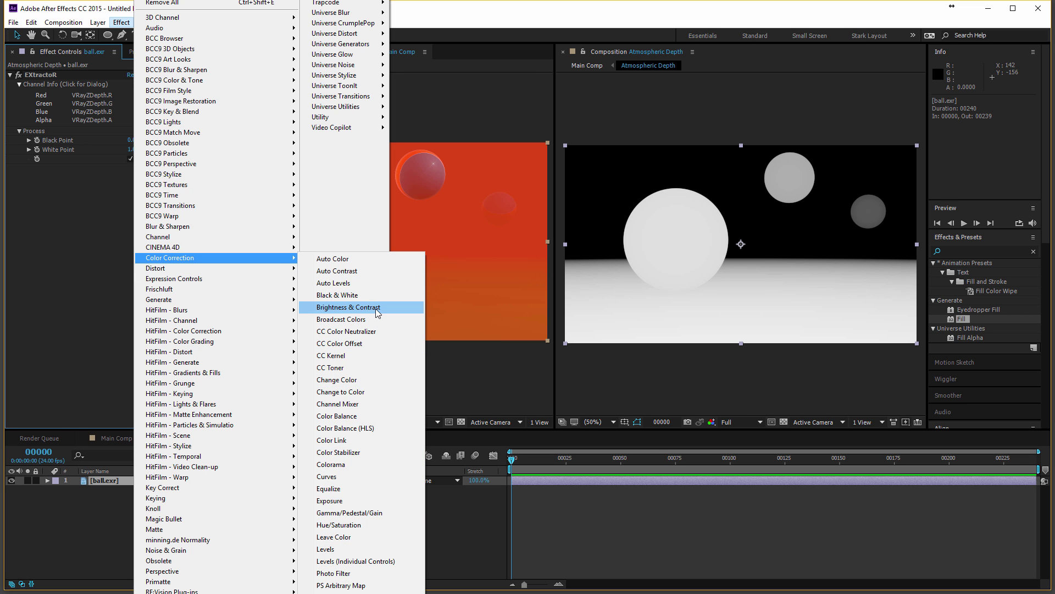
click(361, 497)
drag(372, 241, 379, 246)
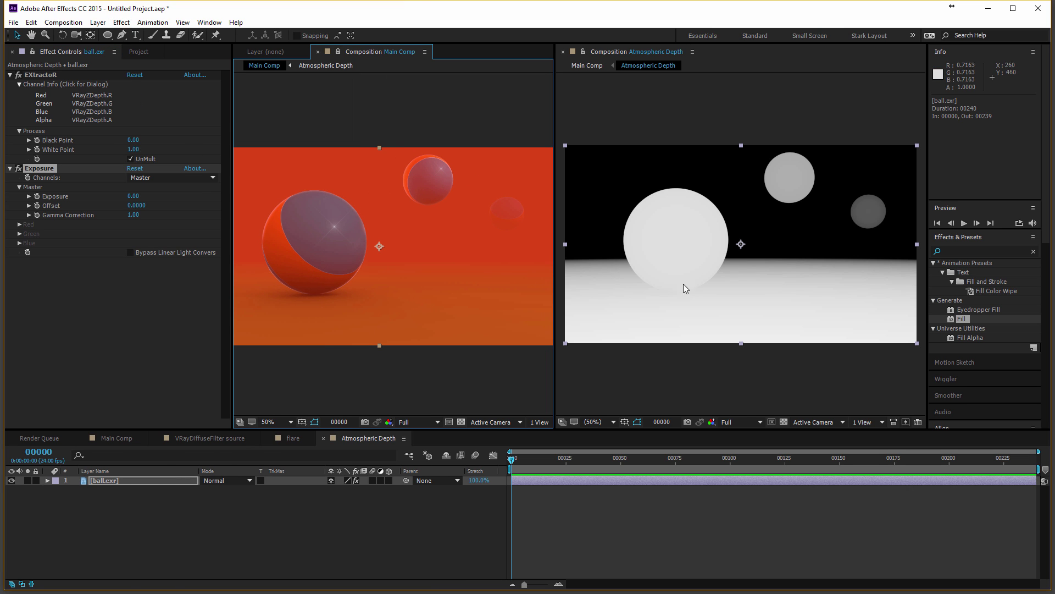
Set the depth pass's exposure to 0.80 and gamma correction to 1.94, undoing a trial exposure of 1.95
drag(132, 196, 186, 197)
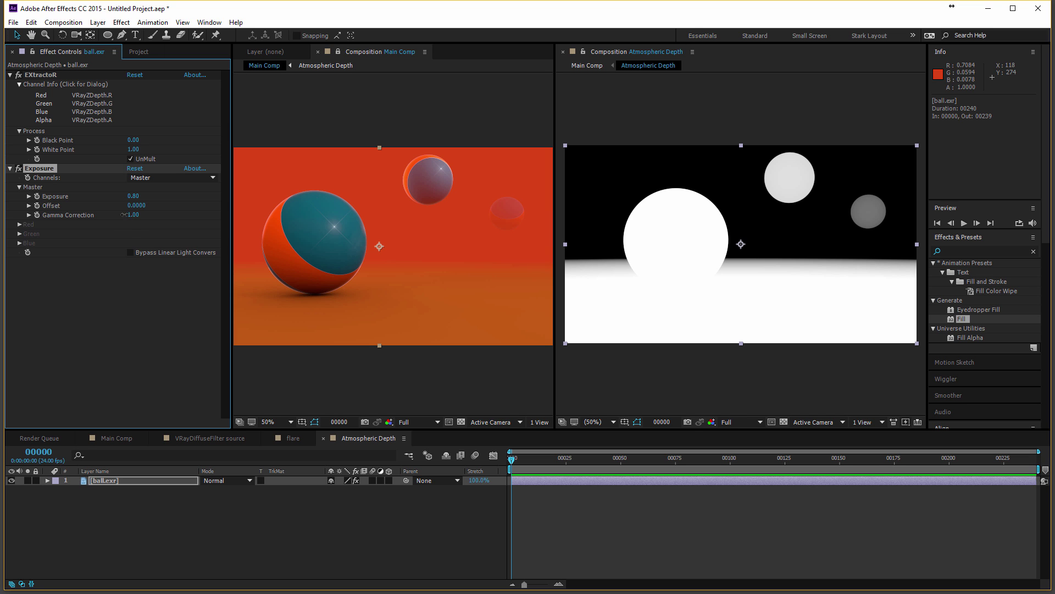
drag(124, 214, 197, 195)
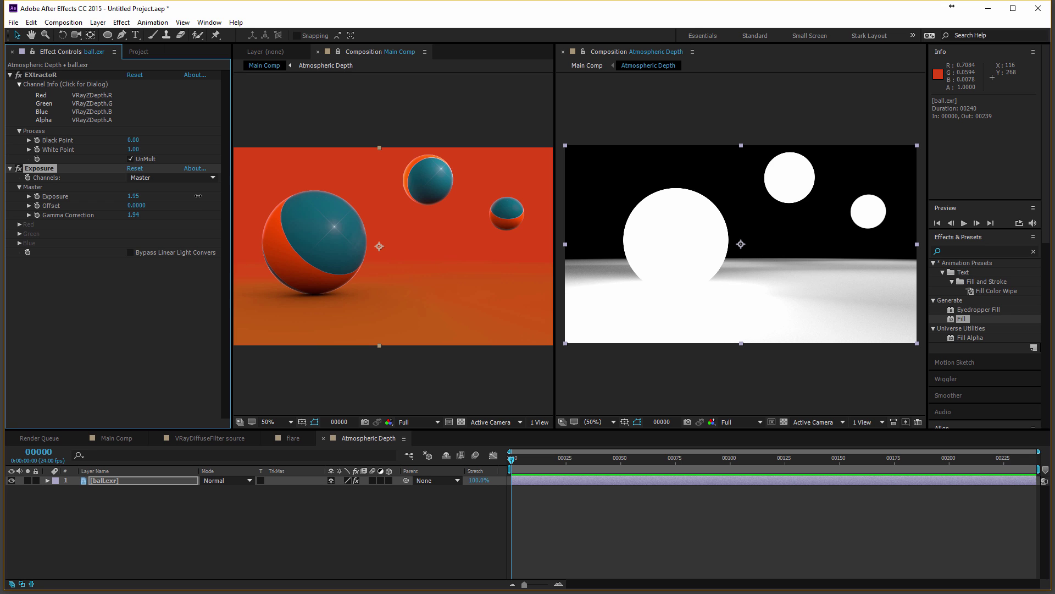
key(ctrl+z)
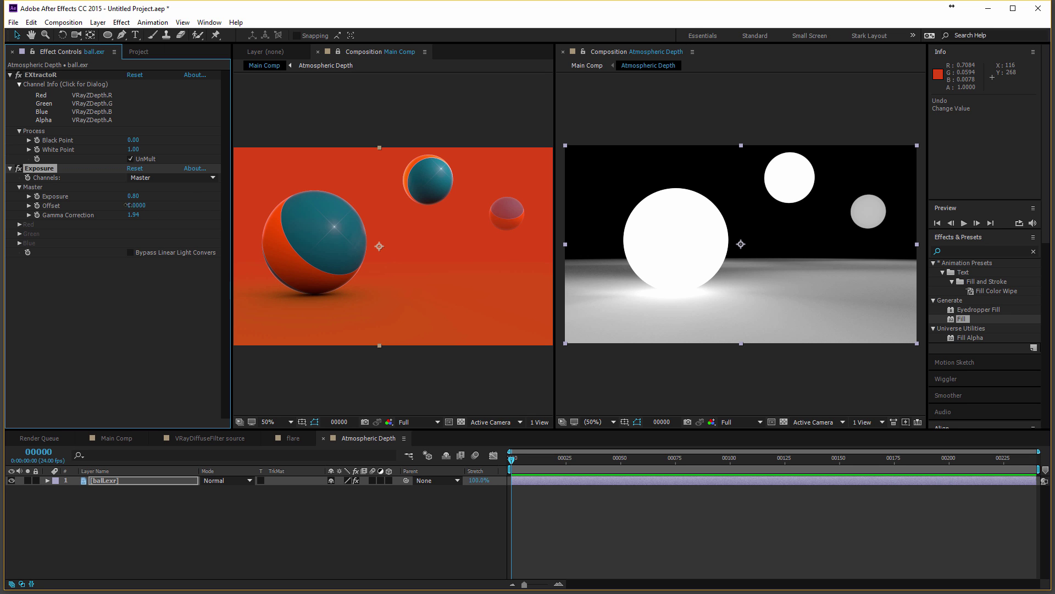
Try raising the Exposure effect's offset to 2.0 on the depth pass, and undo it
drag(127, 205, 187, 207)
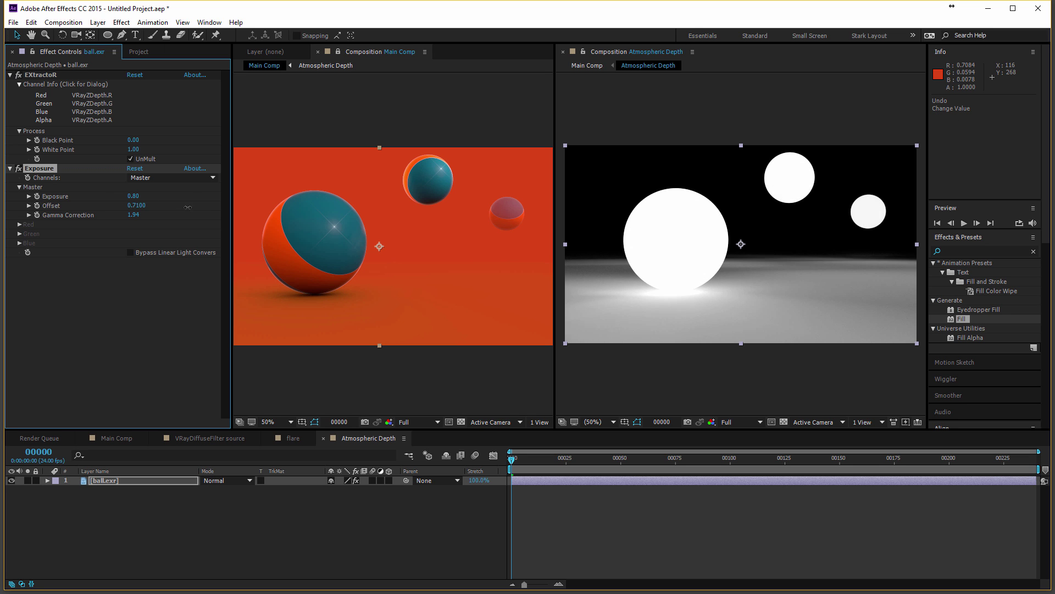
drag(854, 225, 939, 222)
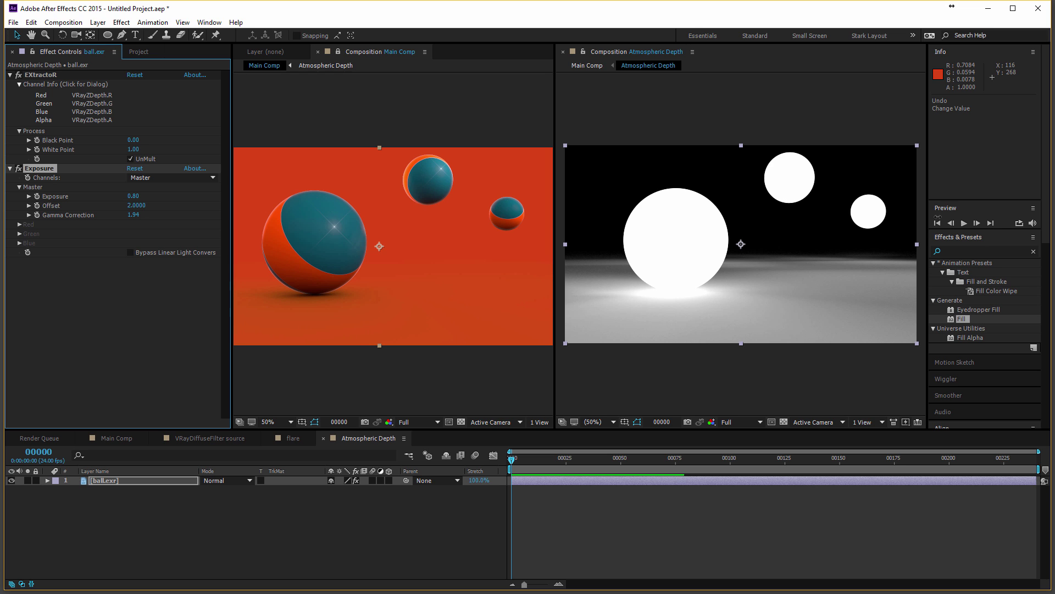
key(ctrl+z)
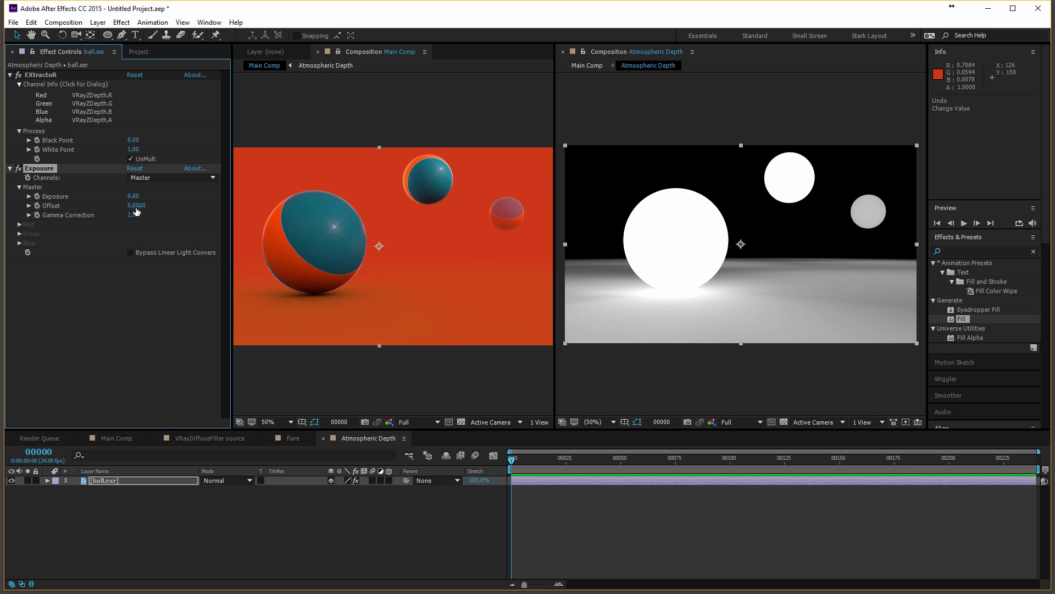
Set the depth pass's Exposure effect to exposure 0.00, offset -0.0800 and gamma correction 5.71, and compare the result without it
mouse_move(135, 208)
mouse_down()
mouse_move(126, 208)
mouse_move(247, 191)
mouse_move(137, 197)
mouse_up()
mouse_move(134, 215)
mouse_down()
mouse_move(167, 215)
mouse_move(152, 196)
mouse_move(96, 197)
mouse_move(160, 215)
mouse_up()
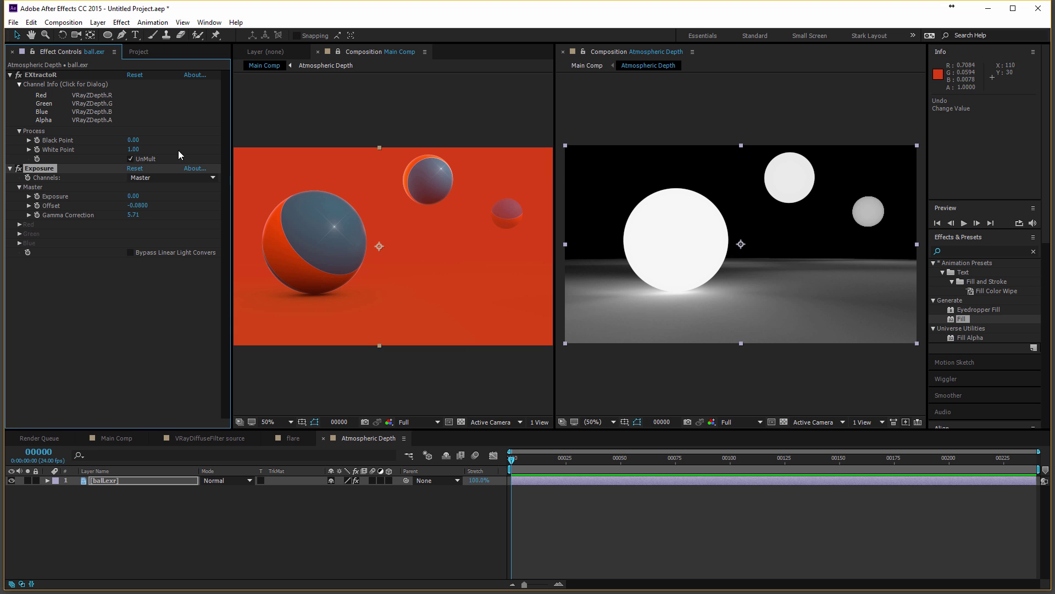
click(19, 168)
click(19, 168)
click(19, 169)
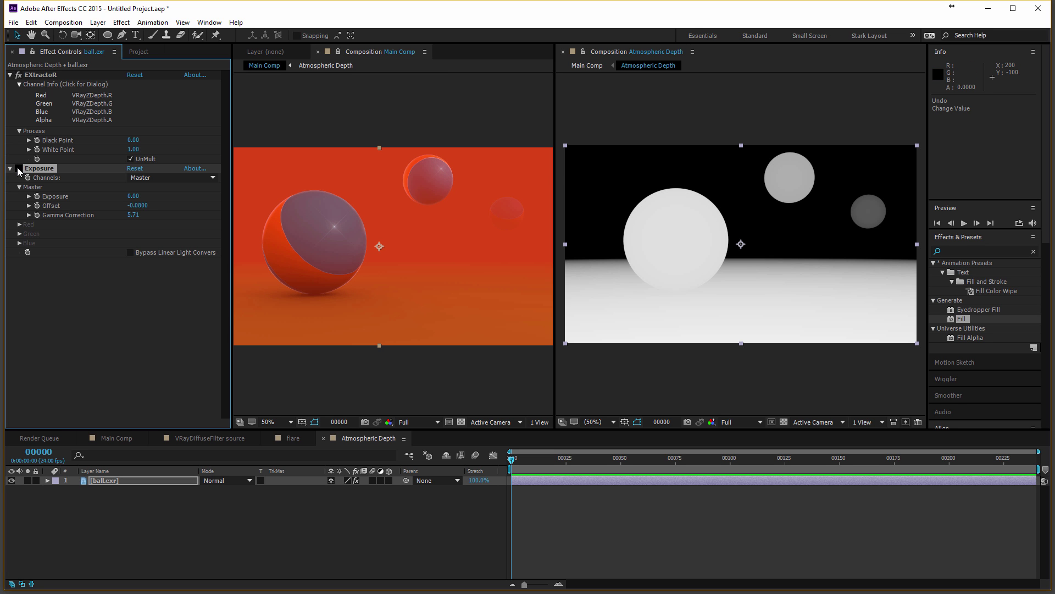
click(19, 168)
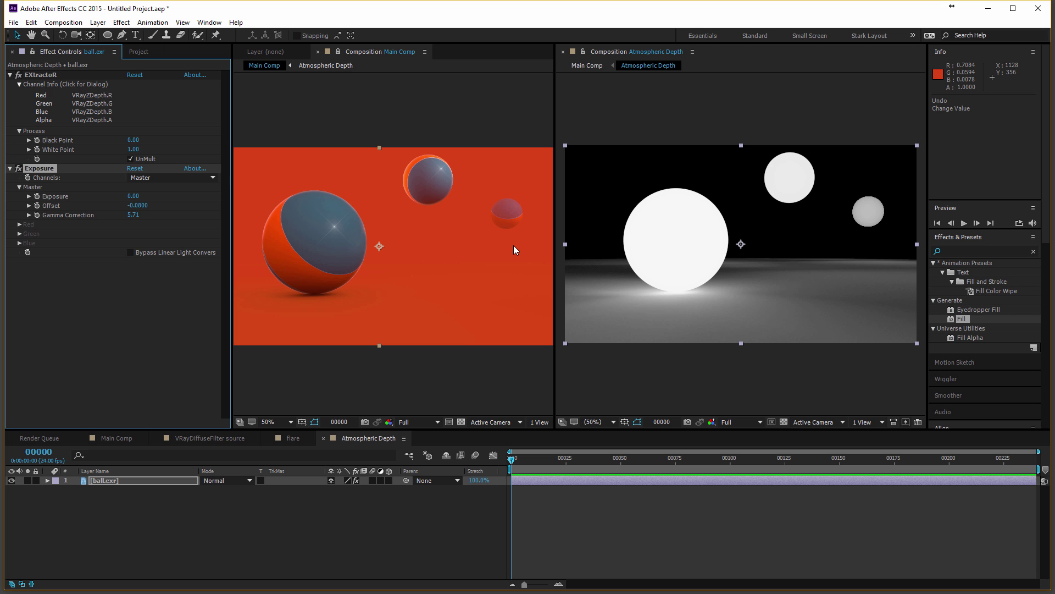
Fit the Main Comp view, close the Atmospheric Depth timeline and return to the Main Comp timeline
click(289, 421)
click(294, 445)
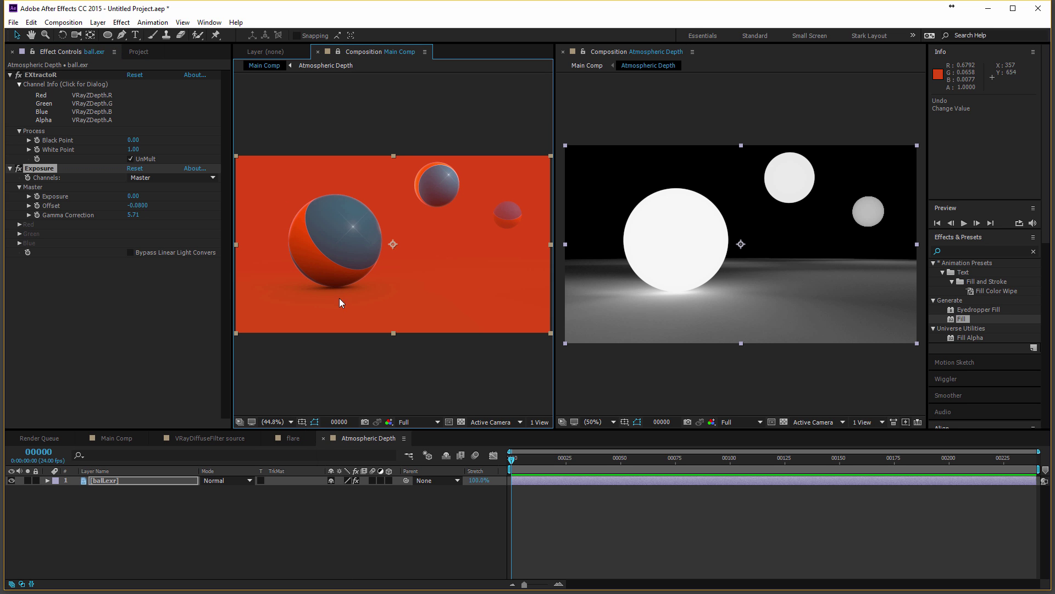
click(324, 438)
click(124, 438)
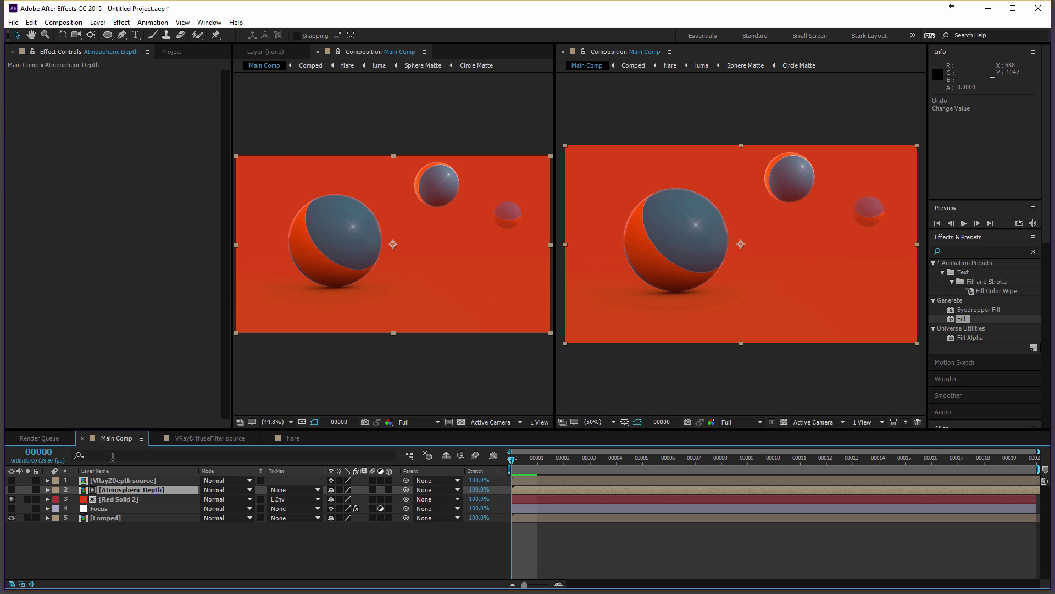
Try moving the Focus layer above the Atmospheric Depth and Red Solid 2 layers, and restore the original order
click(111, 507)
mouse_move(101, 507)
mouse_down()
mouse_move(116, 489)
mouse_move(110, 505)
mouse_up()
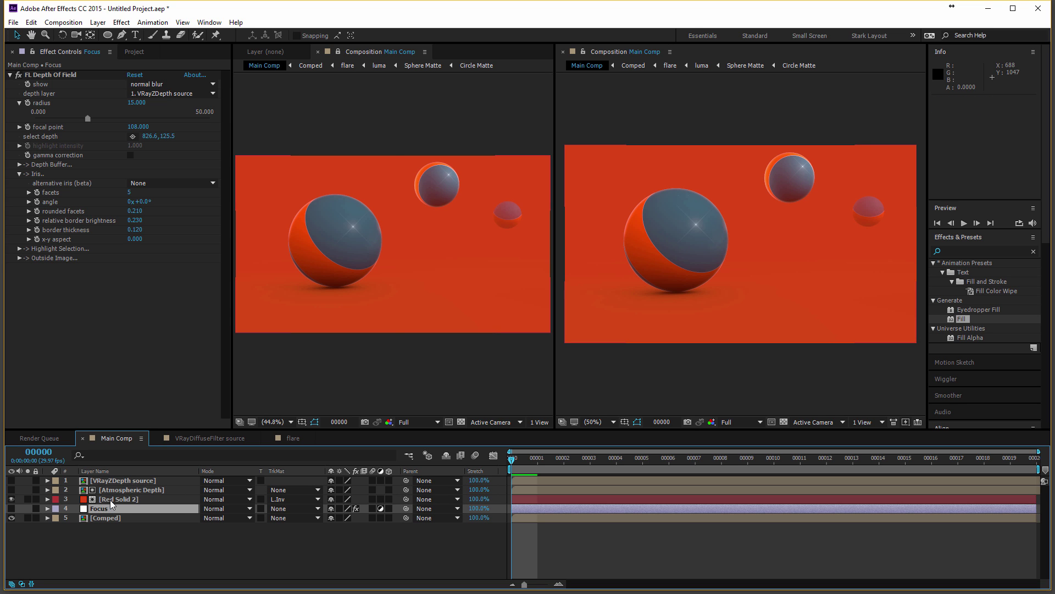
click(115, 497)
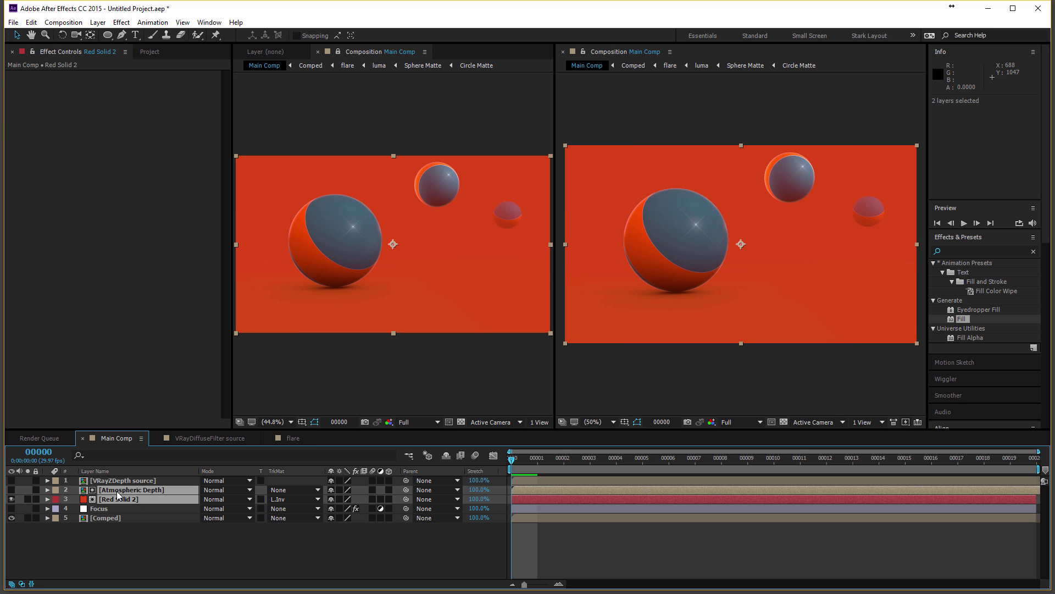
click(101, 509)
drag(101, 509, 113, 491)
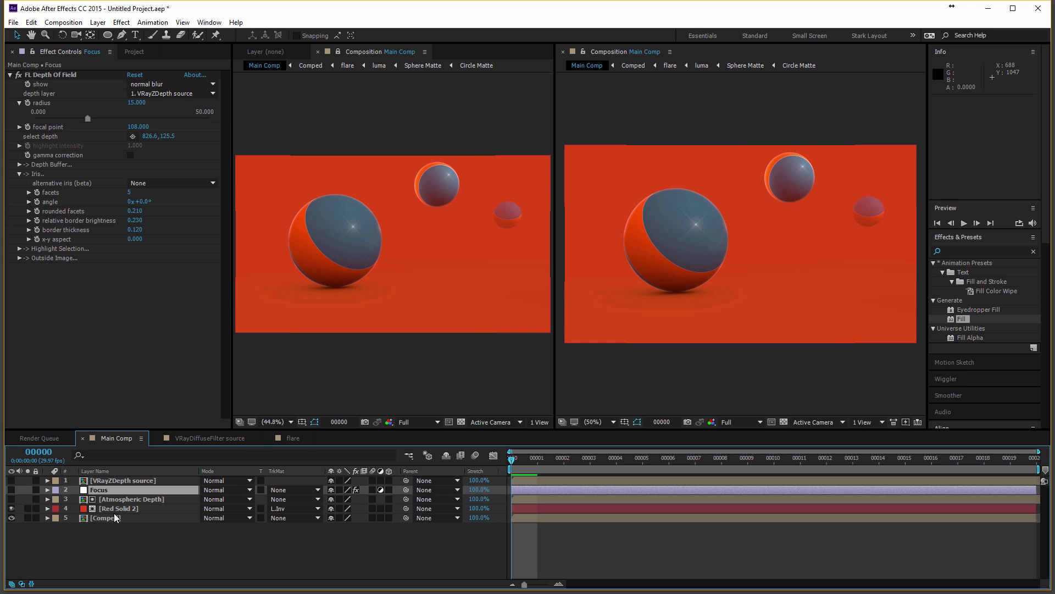
mouse_move(110, 489)
mouse_down()
mouse_move(110, 507)
mouse_move(117, 498)
mouse_up()
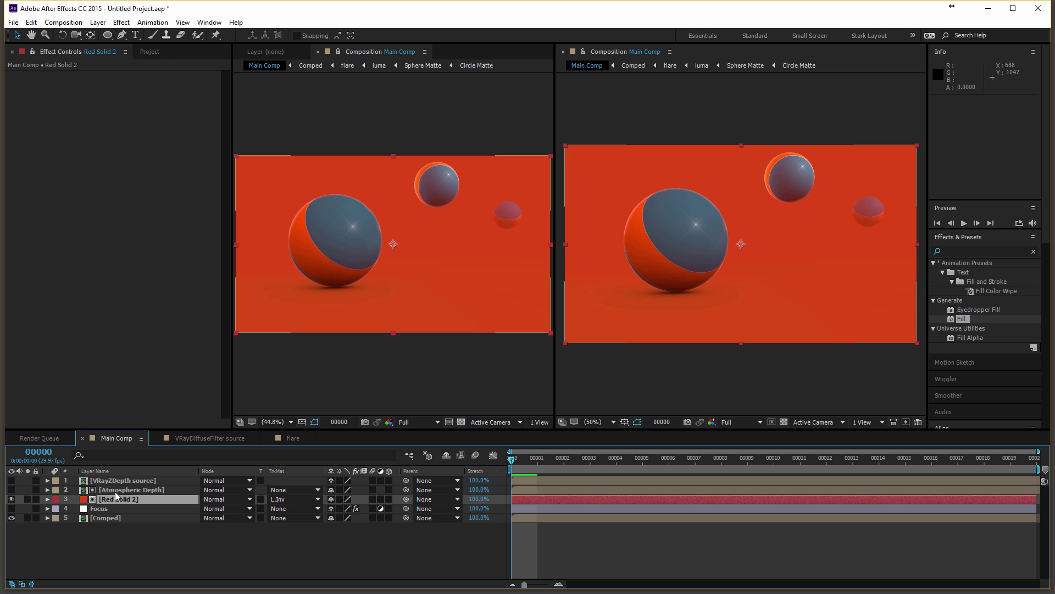
Pre-compose the Atmospheric Depth and Red Solid 2 layers together as "atmosphere"
shift+click(116, 490)
click(99, 23)
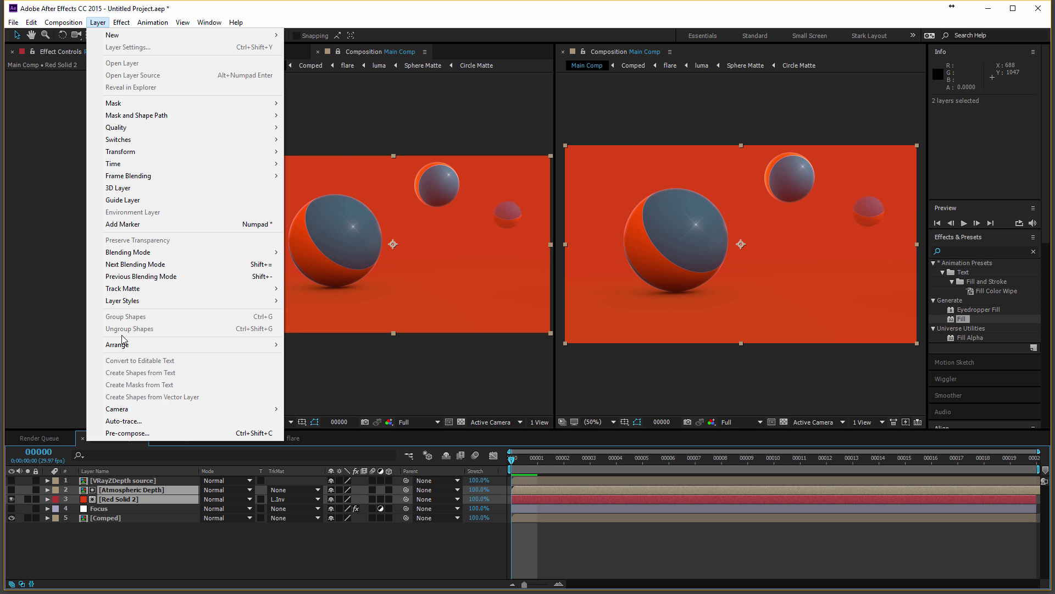
click(131, 433)
text(atmosphere)
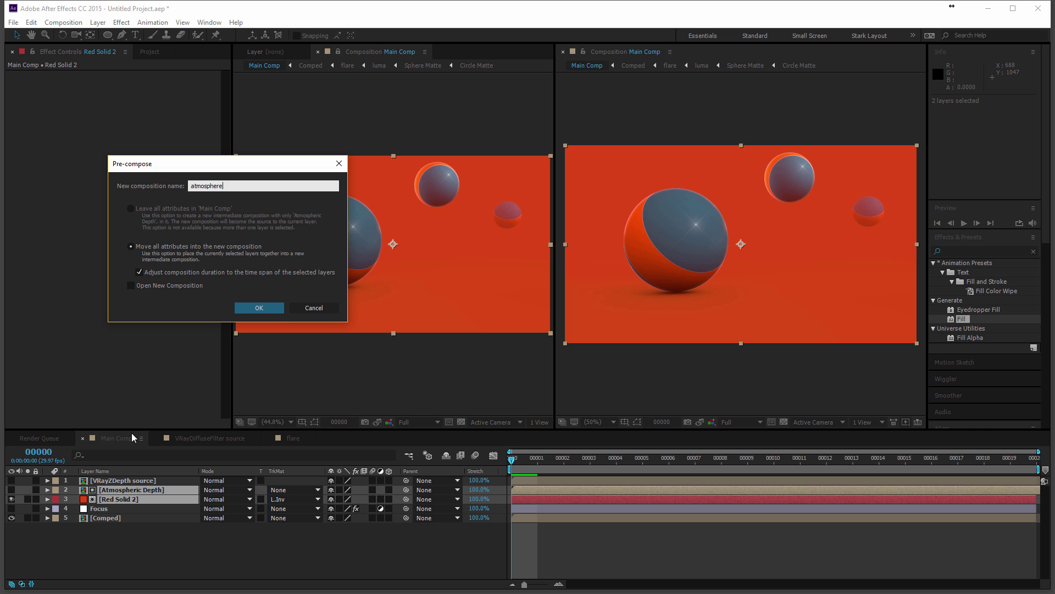
key(Return)
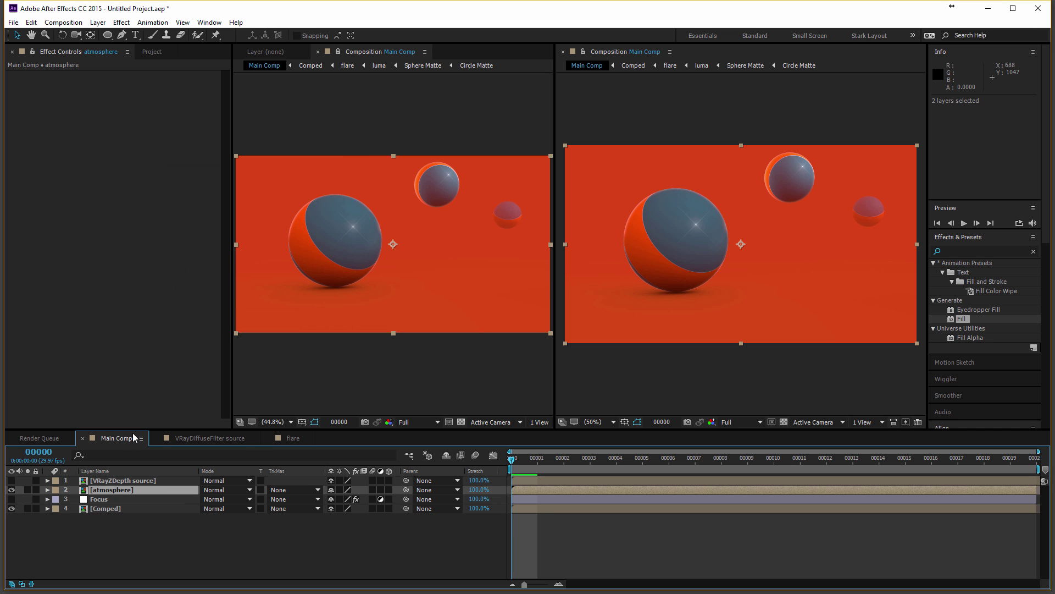
Close the second composition viewer, and enlarge and fit the remaining Main Comp view
click(562, 51)
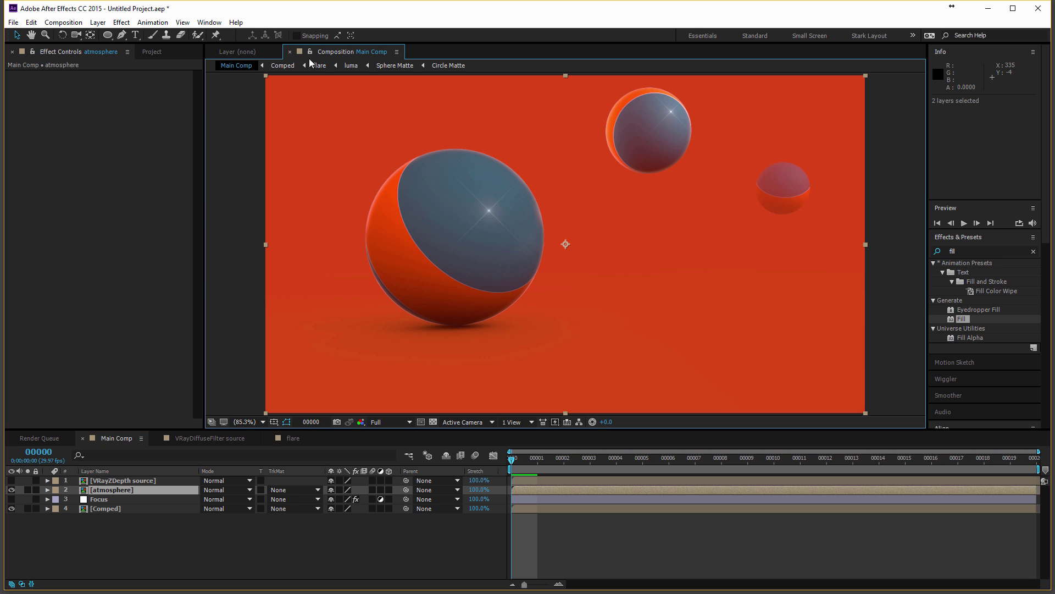
click(245, 422)
click(253, 435)
drag(494, 430, 495, 459)
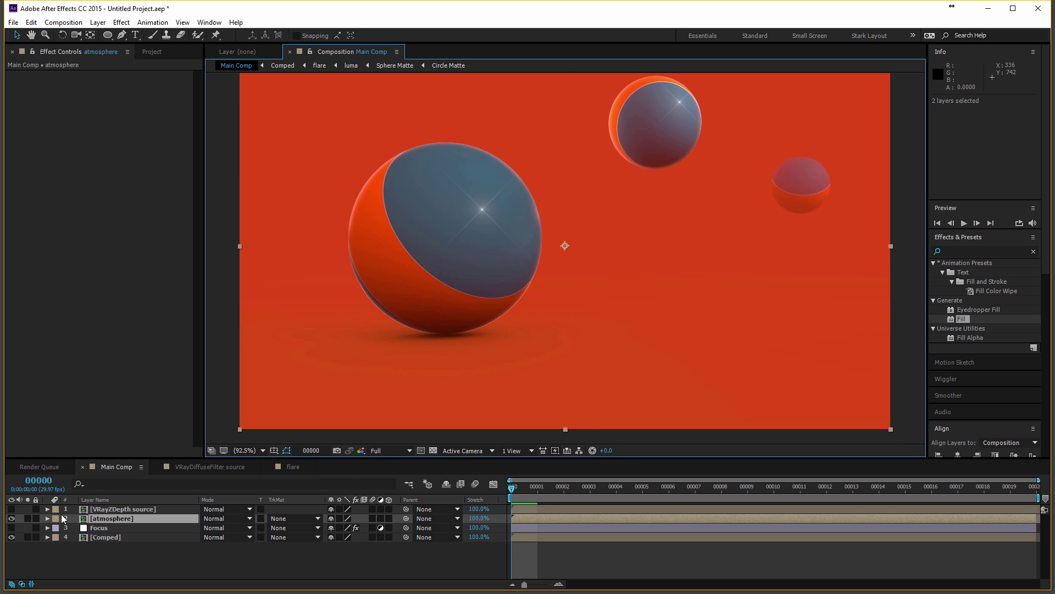
Move the Focus layer above the atmosphere layer and make it visible
drag(98, 528, 104, 516)
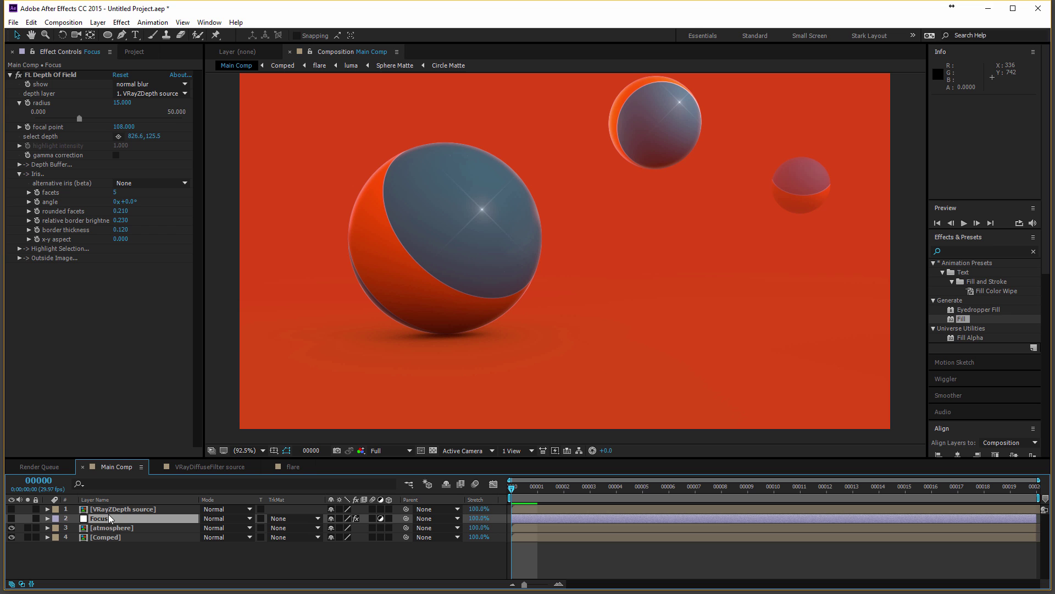
click(11, 518)
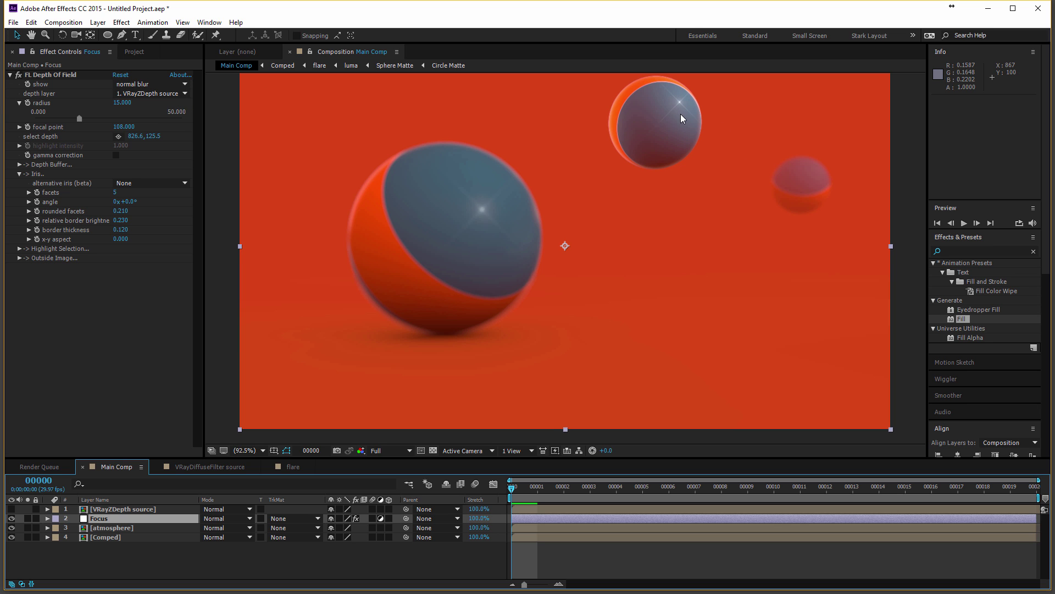
drag(680, 115, 678, 130)
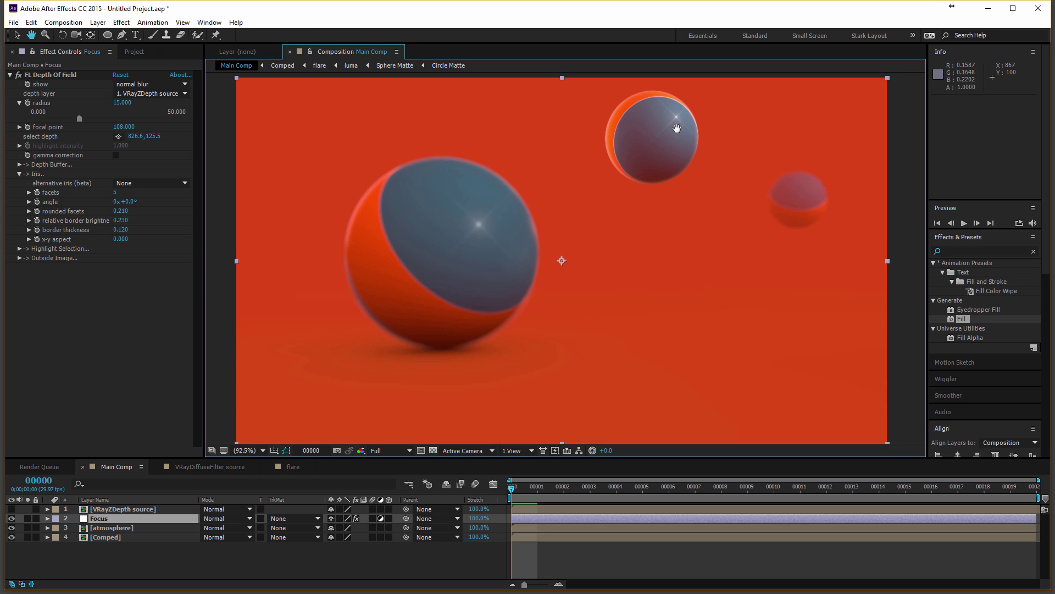
Place the depth of field's select depth point on the large front ball at 433.5, 334.1
click(118, 136)
click(655, 136)
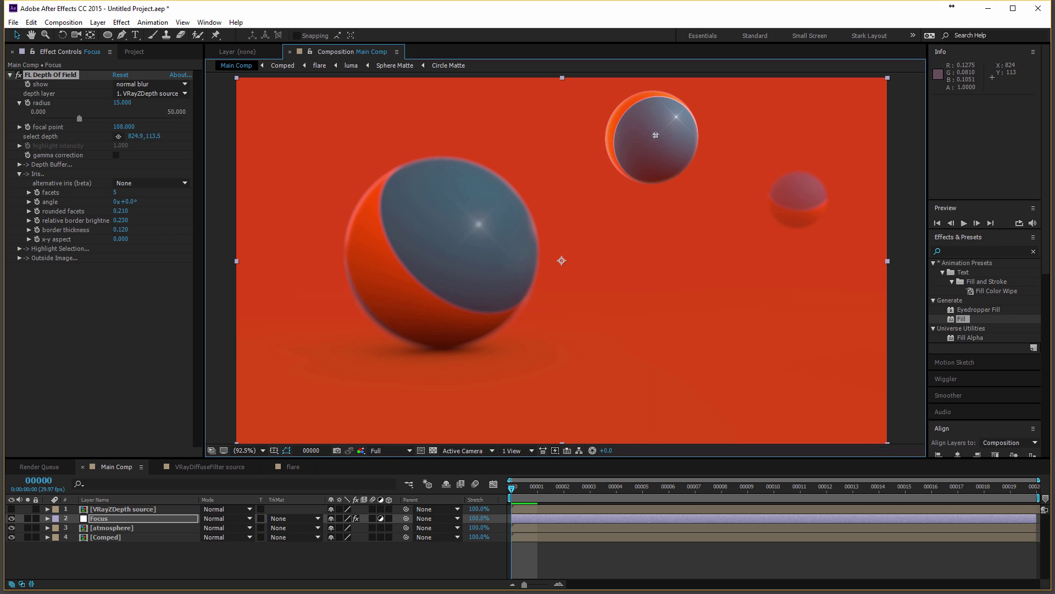
drag(655, 136, 470, 233)
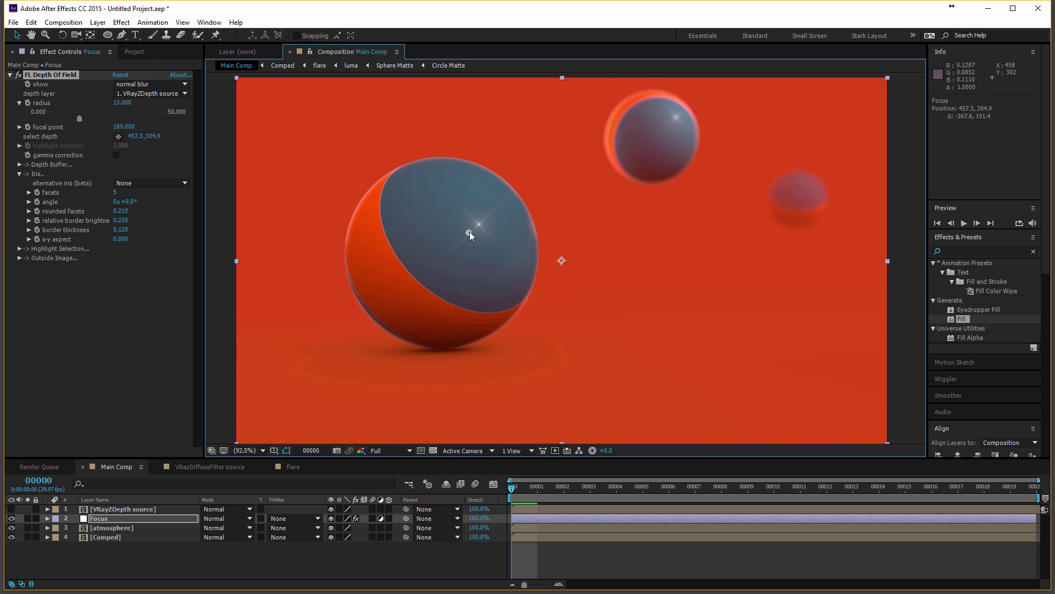
drag(467, 233, 436, 308)
click(458, 248)
Try a depth of field radius of 25 on the Focus layer, and undo it
click(122, 102)
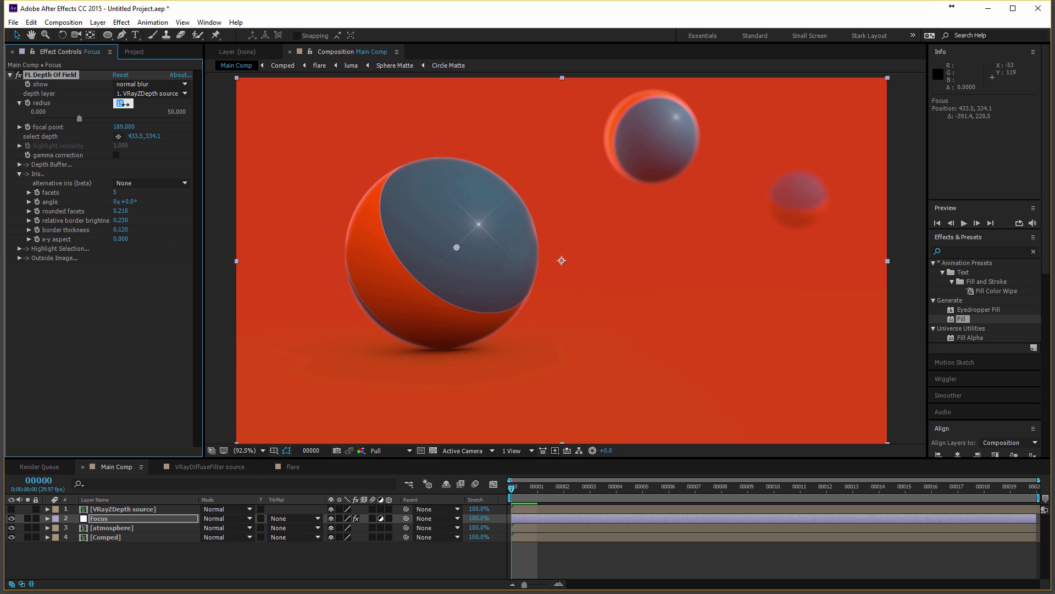
key(Return)
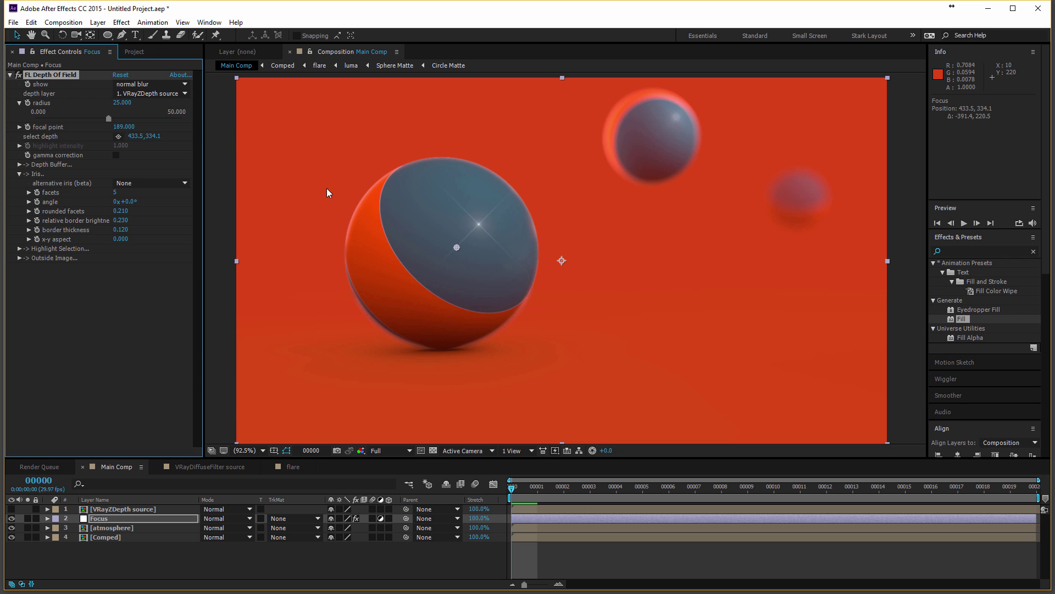
key(ctrl+z)
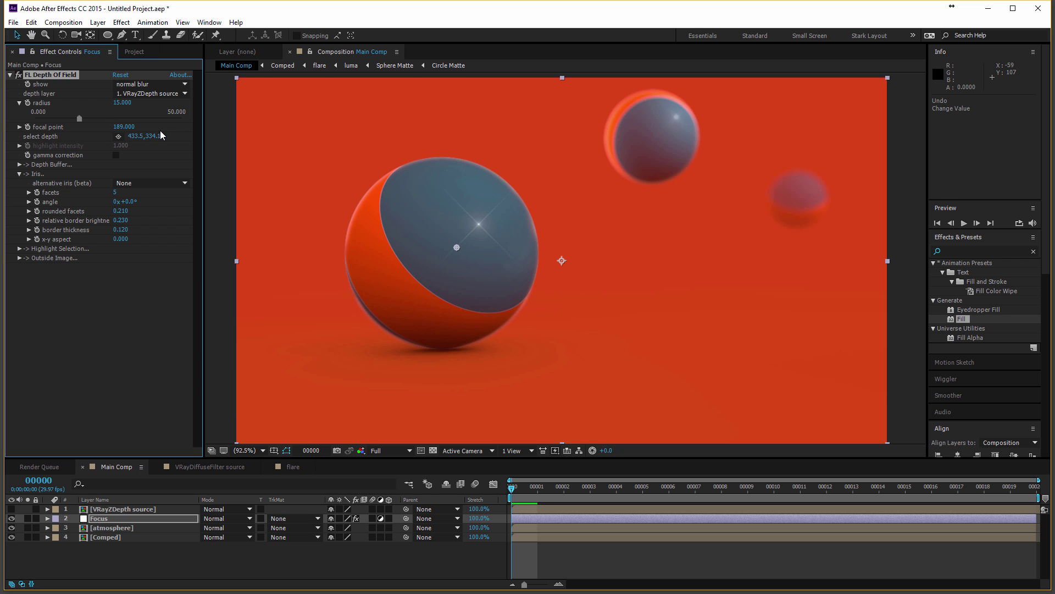
Enlarge the composition view, and open the VRayDiffuseFilter source comp nested inside Comped
click(608, 217)
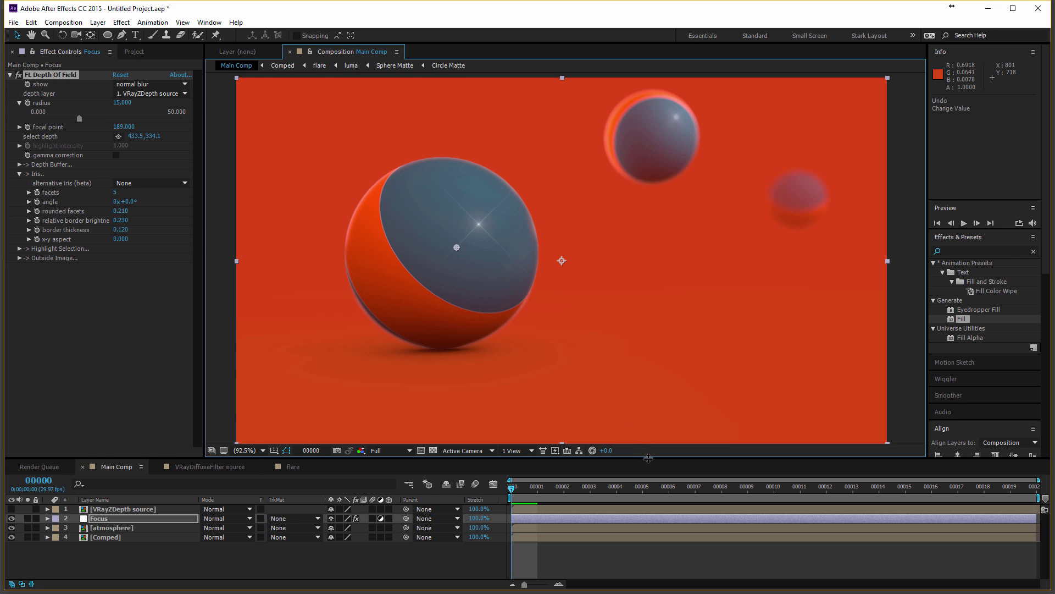
drag(648, 457, 649, 478)
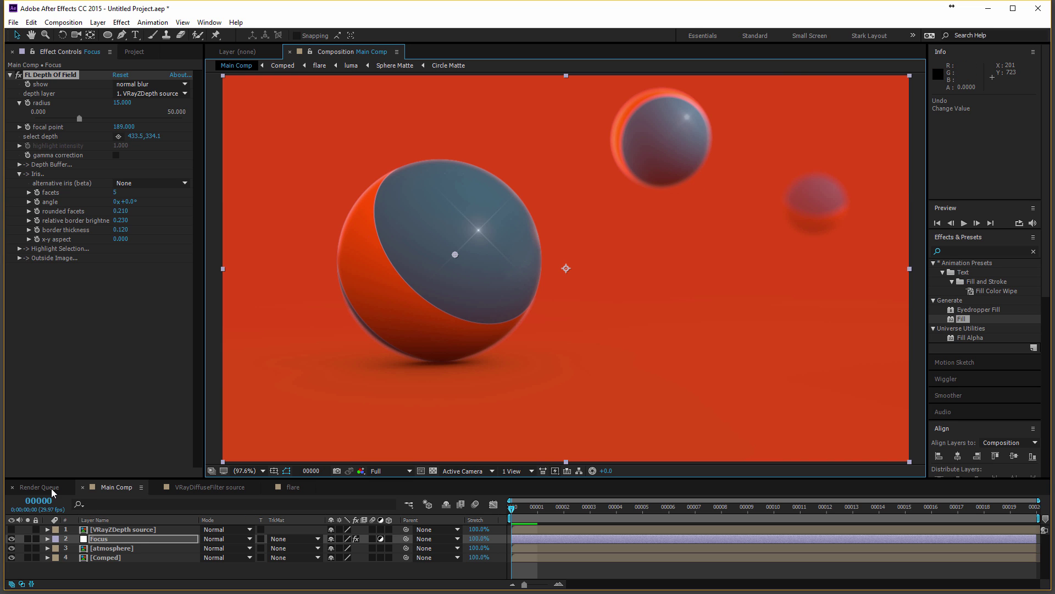
double_click(100, 557)
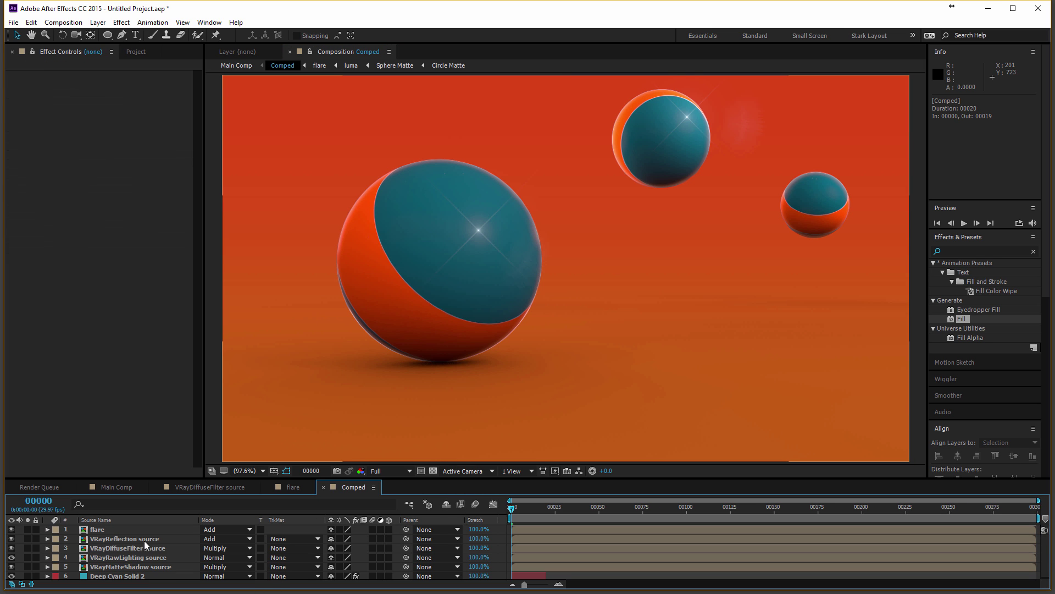
double_click(126, 548)
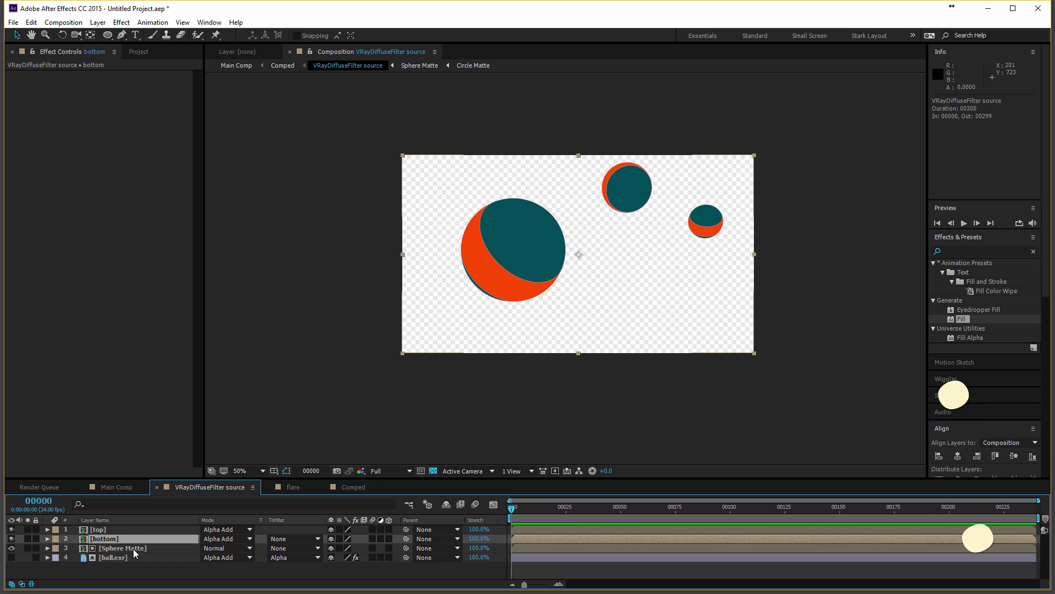
Apply the Hue/Saturation color correction effect to the bottom layer of the diffuse filter comp
click(103, 531)
click(103, 538)
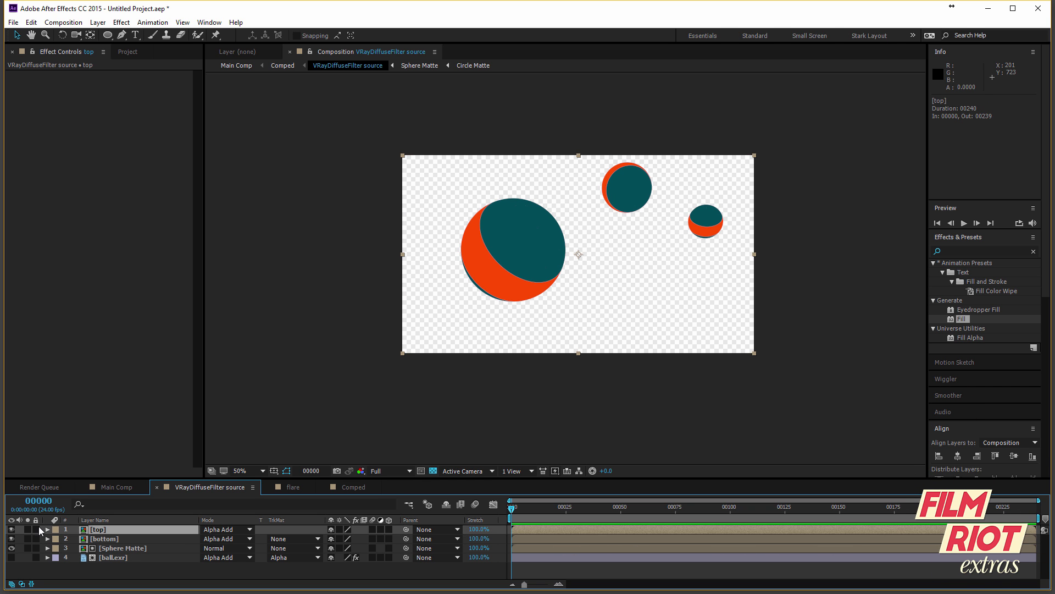
click(122, 22)
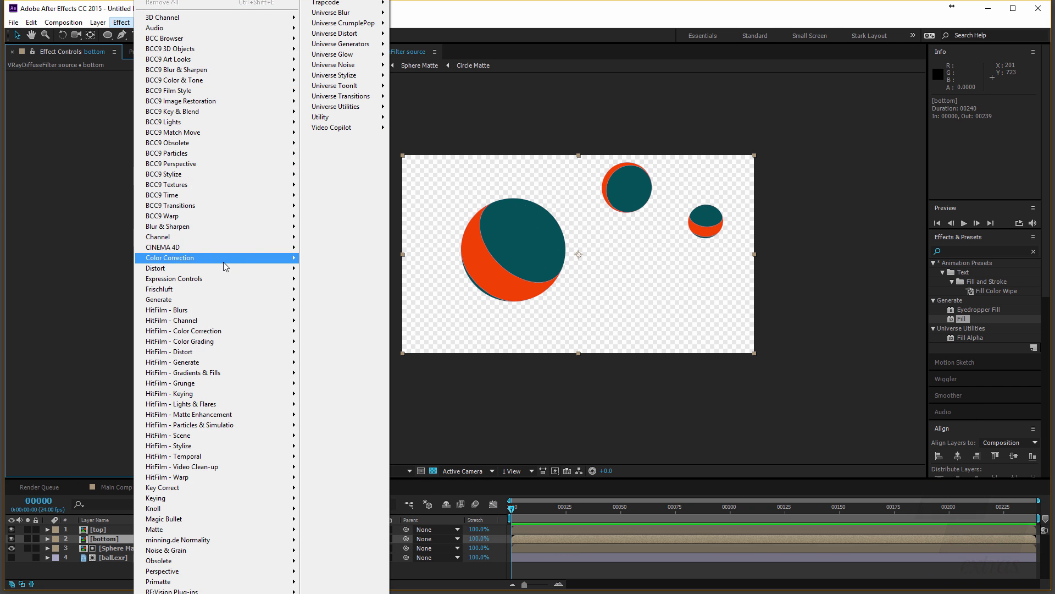
mouse_move(224, 257)
click(383, 525)
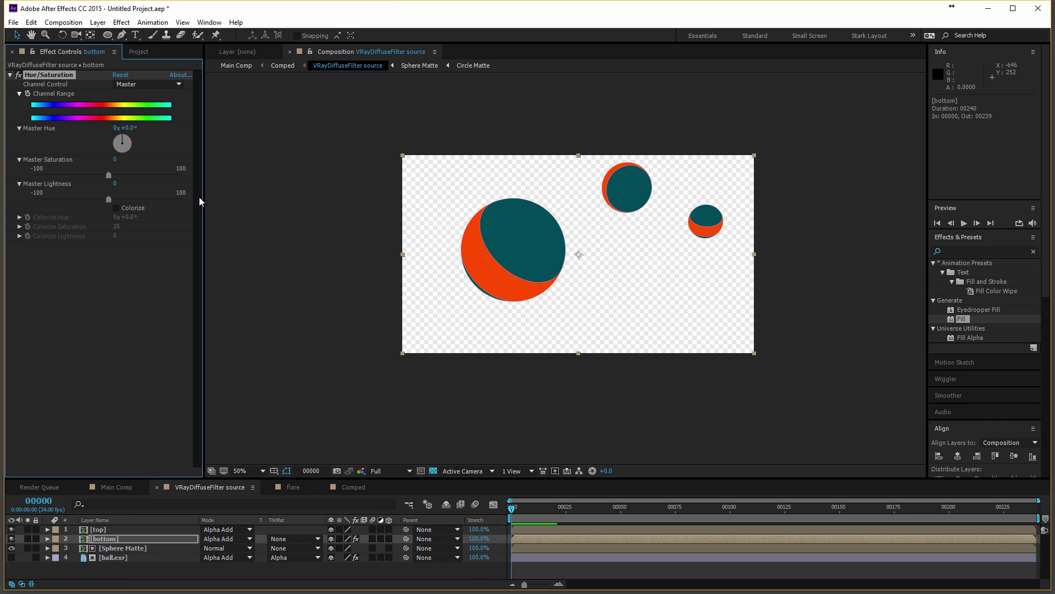
Set the bottom layer's master hue to -1.0°, master saturation to 19 and master lightness to 13
drag(131, 128, 137, 127)
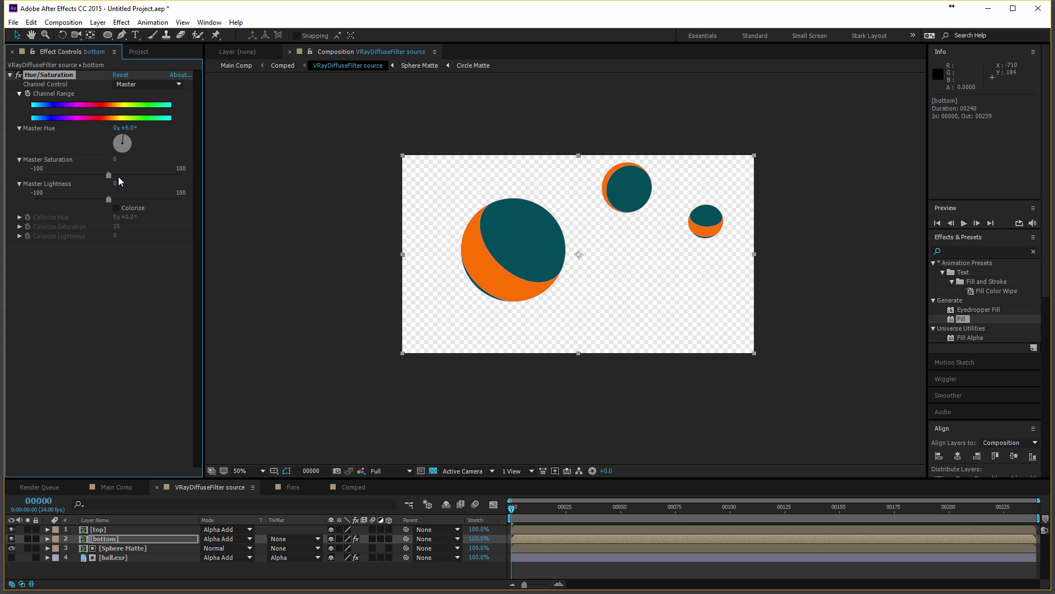
drag(108, 199, 127, 177)
drag(129, 128, 127, 128)
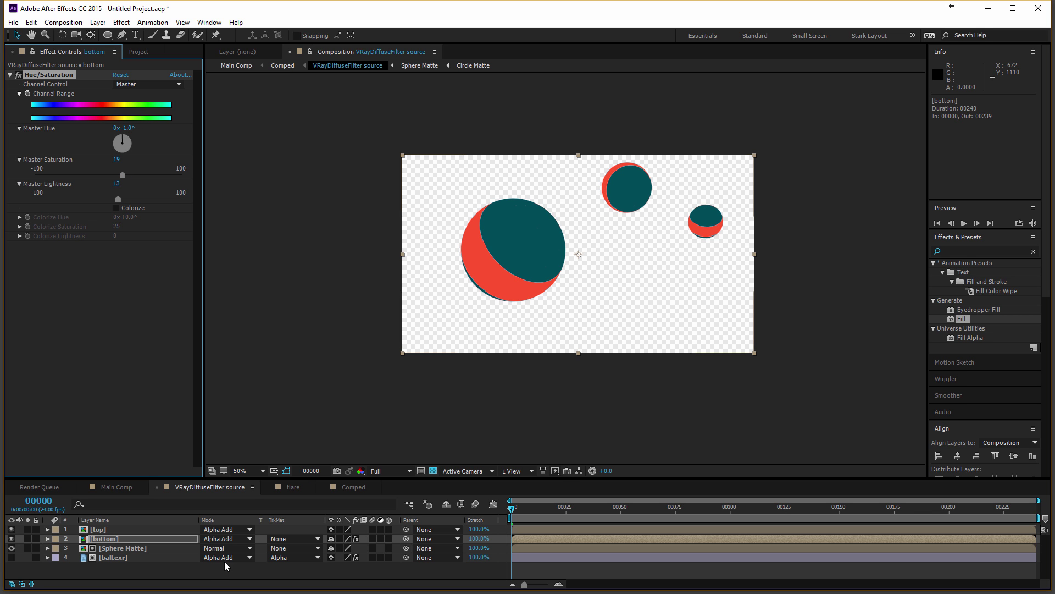
Return to the Main Comp and examine the recolored balls at 100% zoom
click(115, 487)
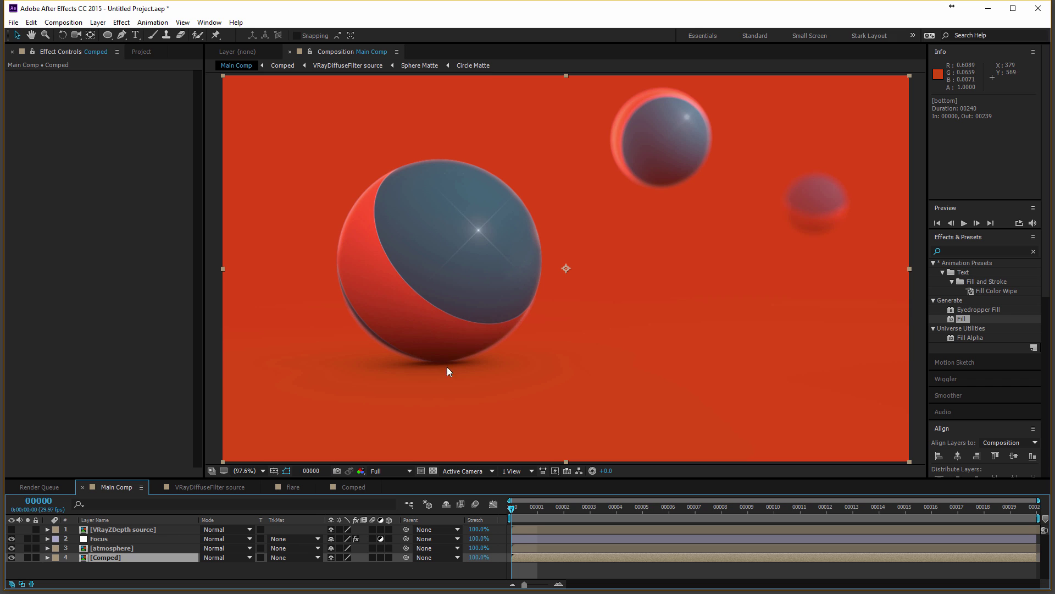
scroll(465, 349, up, 1)
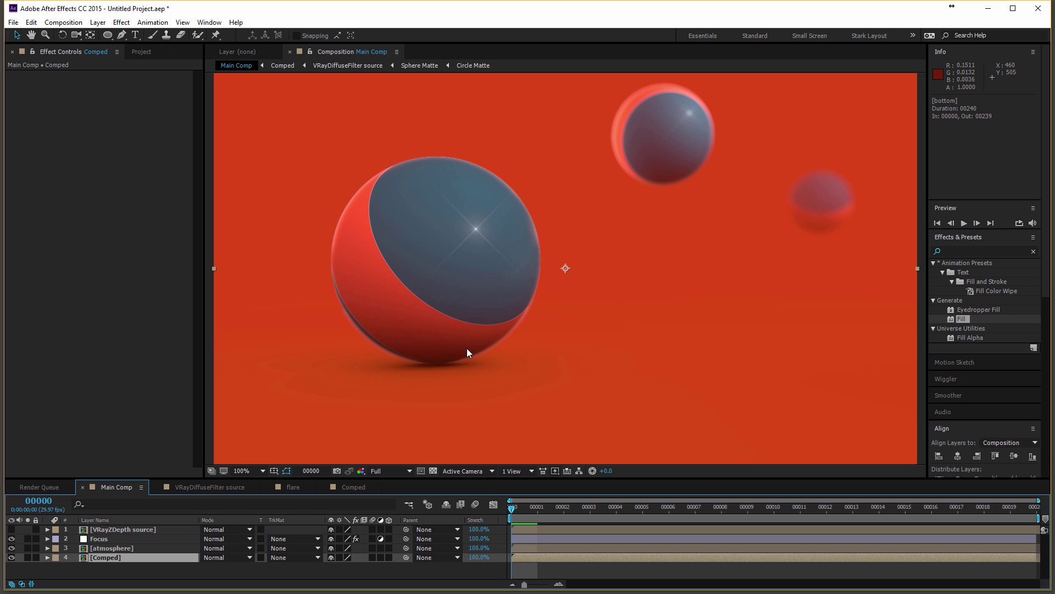
drag(467, 347, 468, 343)
key(v)
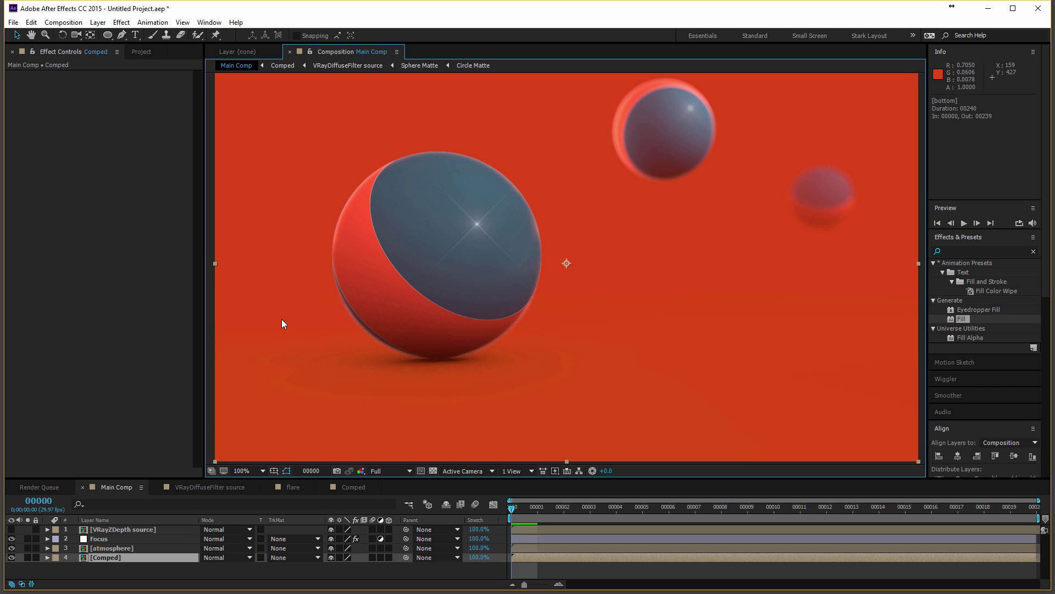
Create a new composition from the ball.exr footage, collapsing the ball source comps folder in the project
click(142, 52)
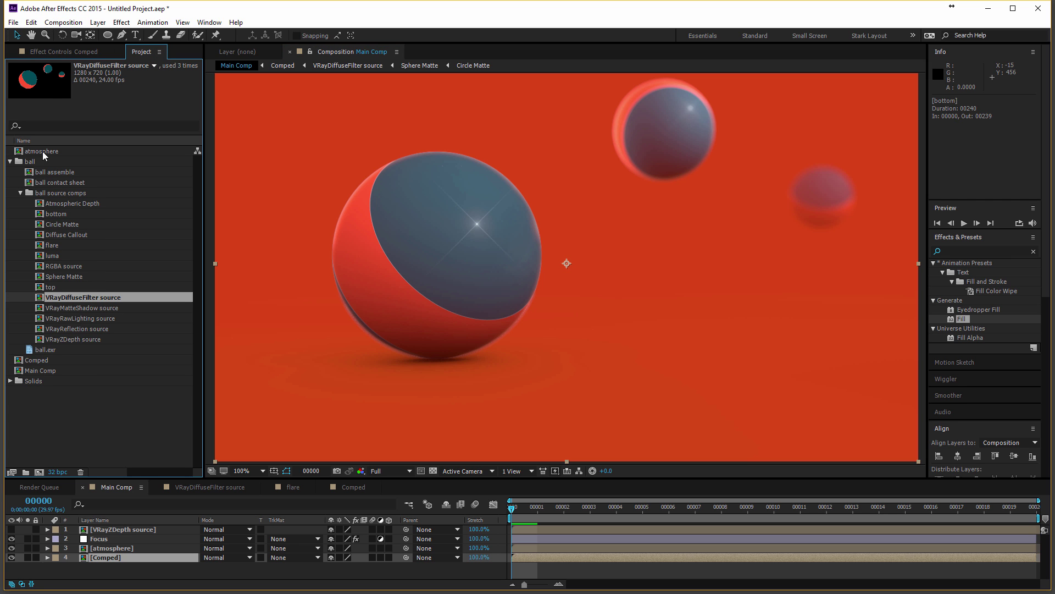
click(20, 193)
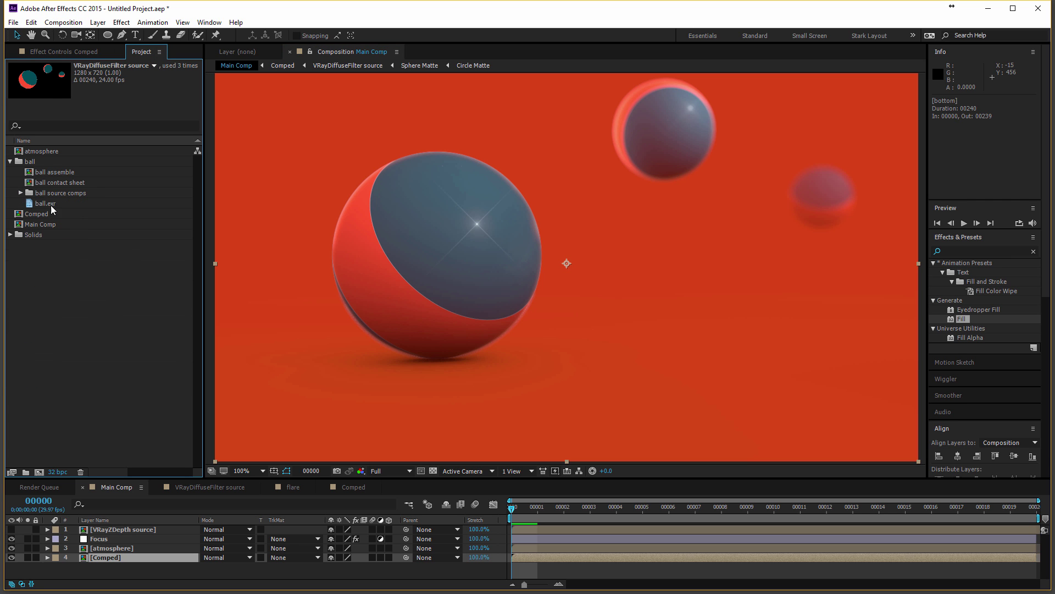
drag(51, 205, 39, 472)
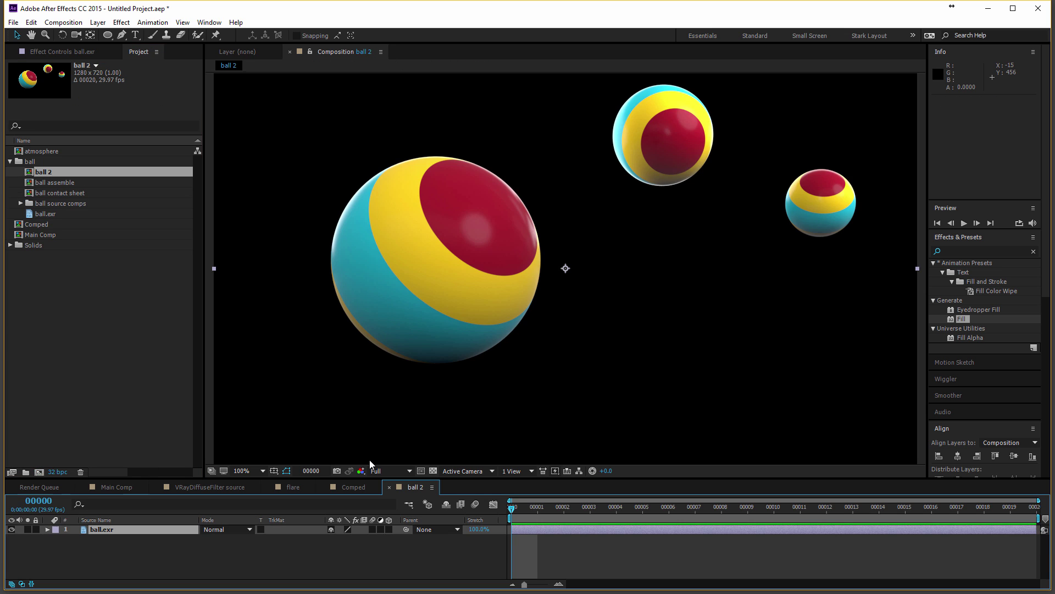
Add a 1280 × 720 px solid in a gray-cyan sampled from the large ball, and place it beneath the ball.exr layer
click(102, 22)
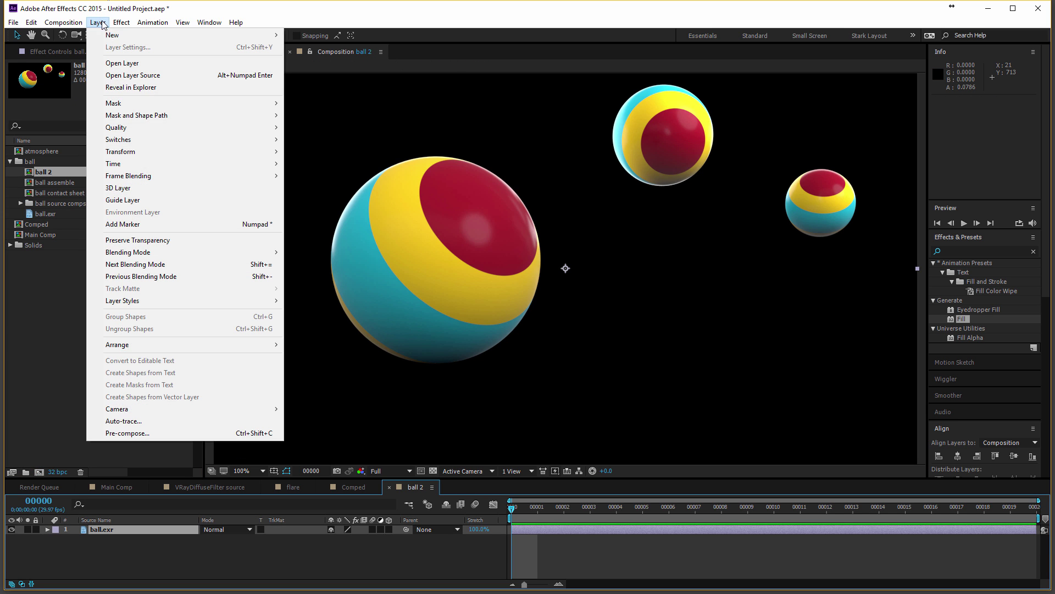
mouse_move(119, 34)
click(378, 47)
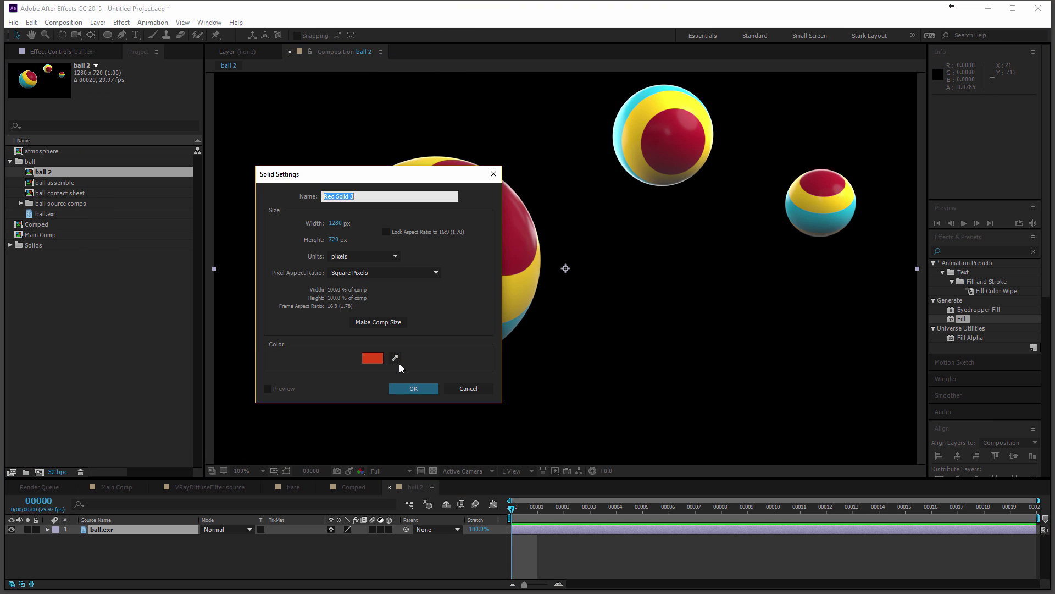
click(395, 357)
click(509, 323)
click(437, 387)
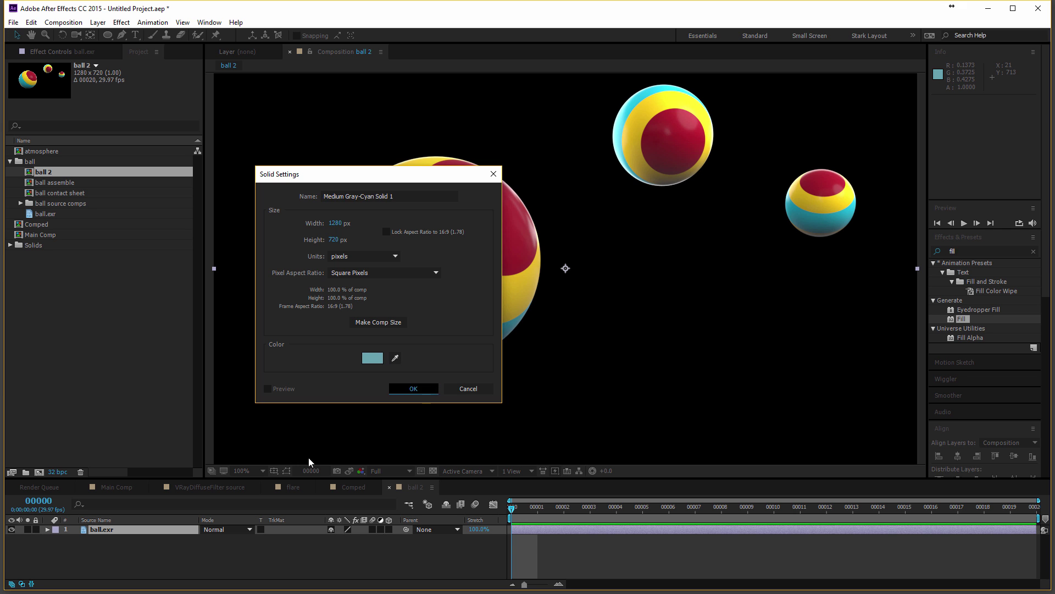
drag(163, 529, 160, 552)
key(comma)
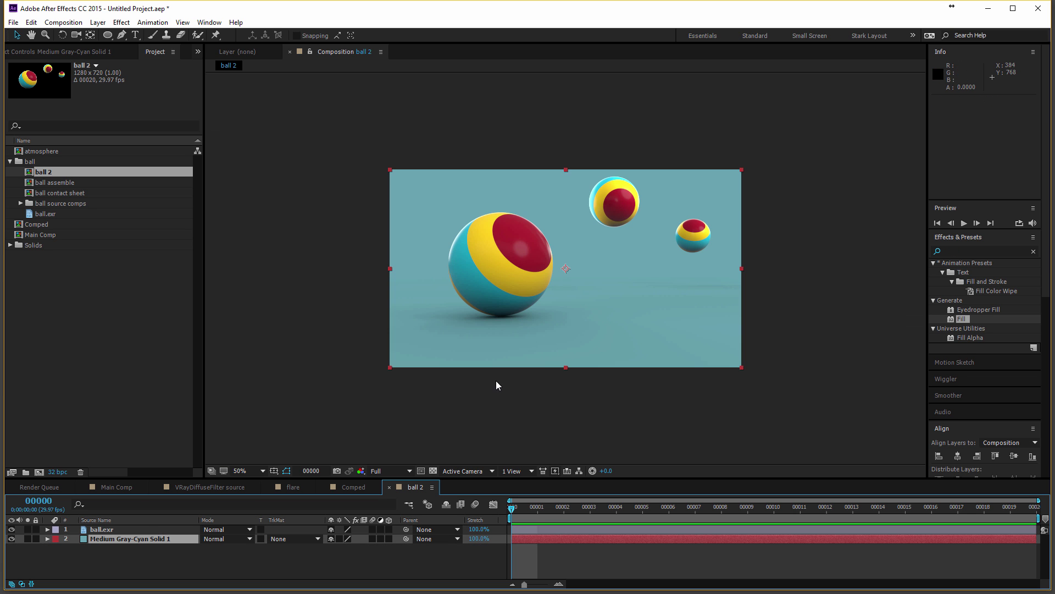
Change the background solid's color to a deeper, more saturated teal
click(98, 22)
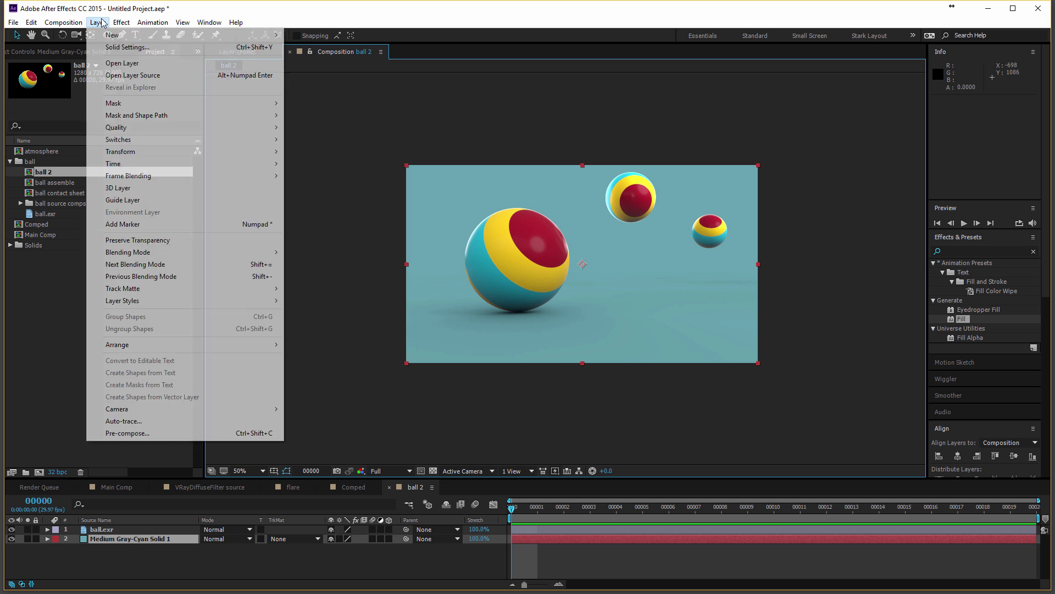
click(135, 45)
click(5, 218)
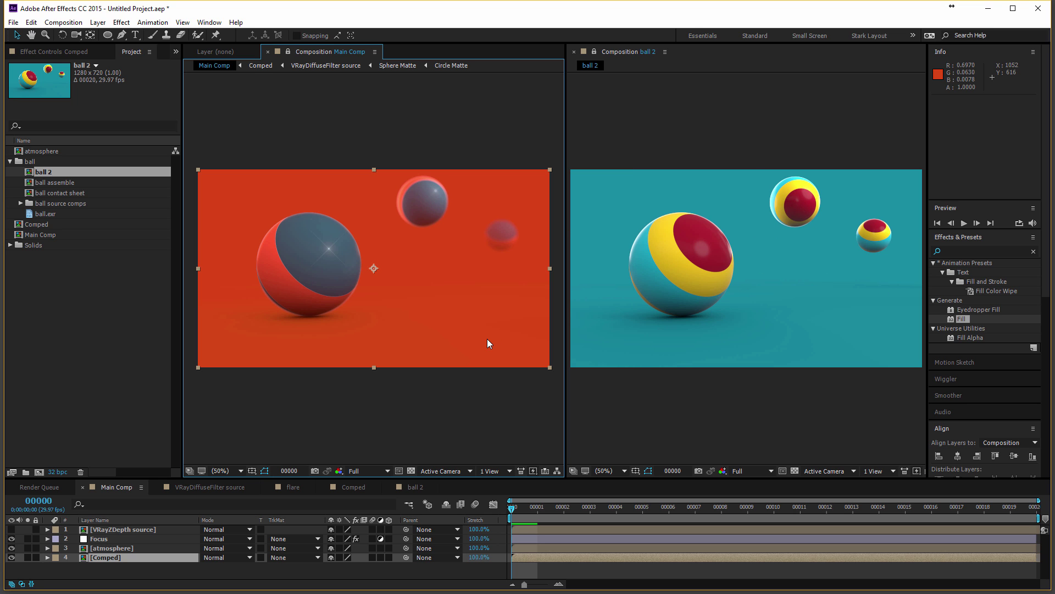
click(639, 113)
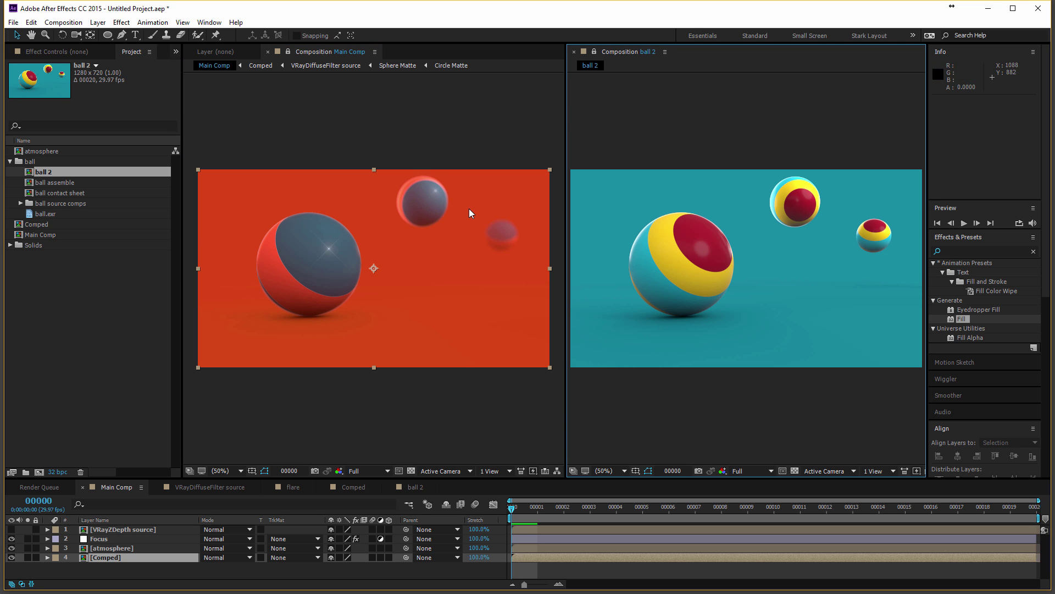
click(779, 289)
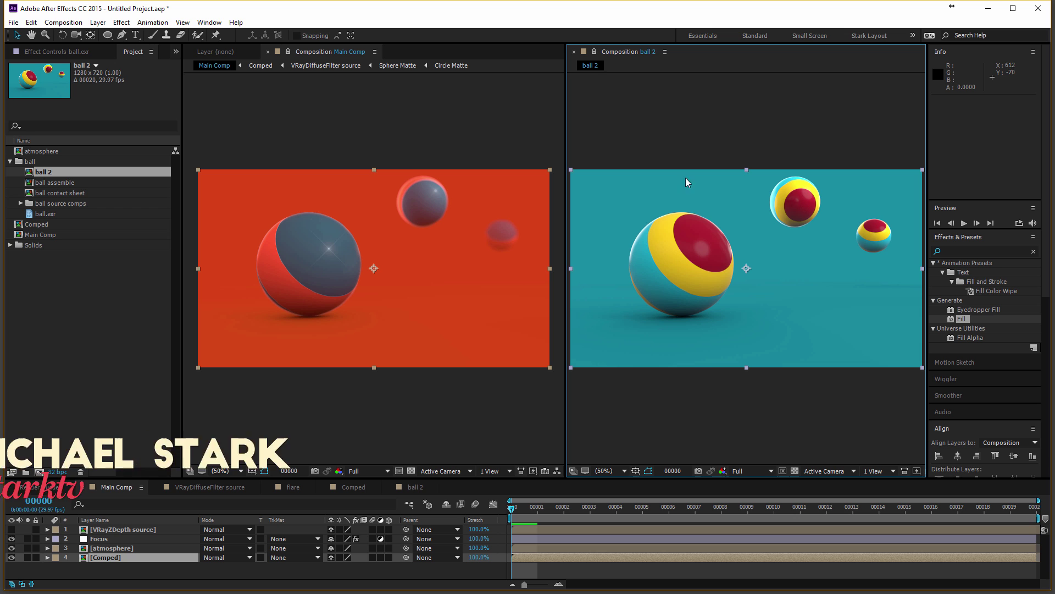
drag(510, 227, 519, 224)
key(v)
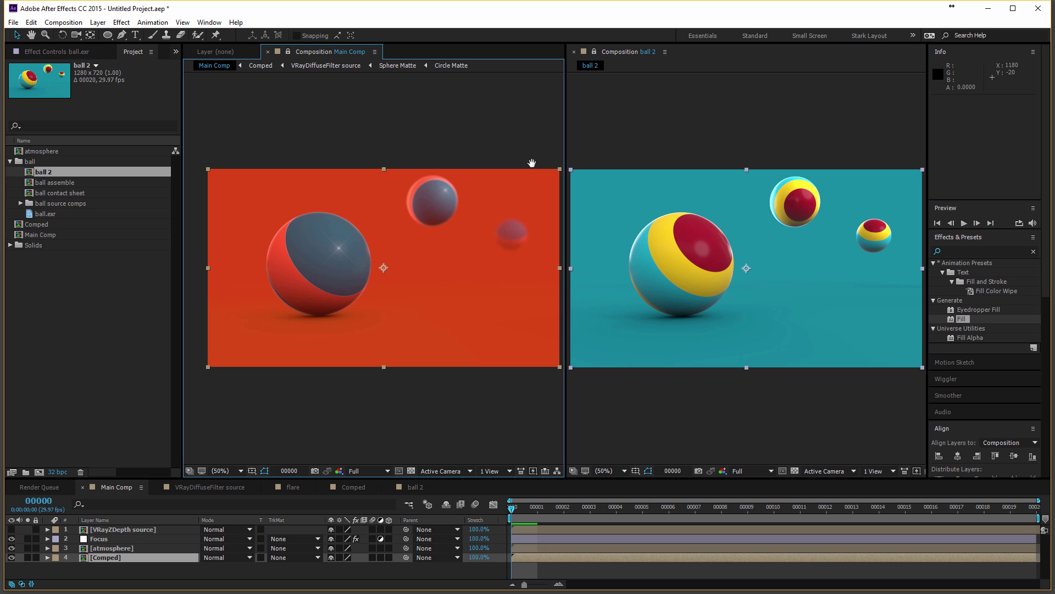
drag(532, 163, 531, 165)
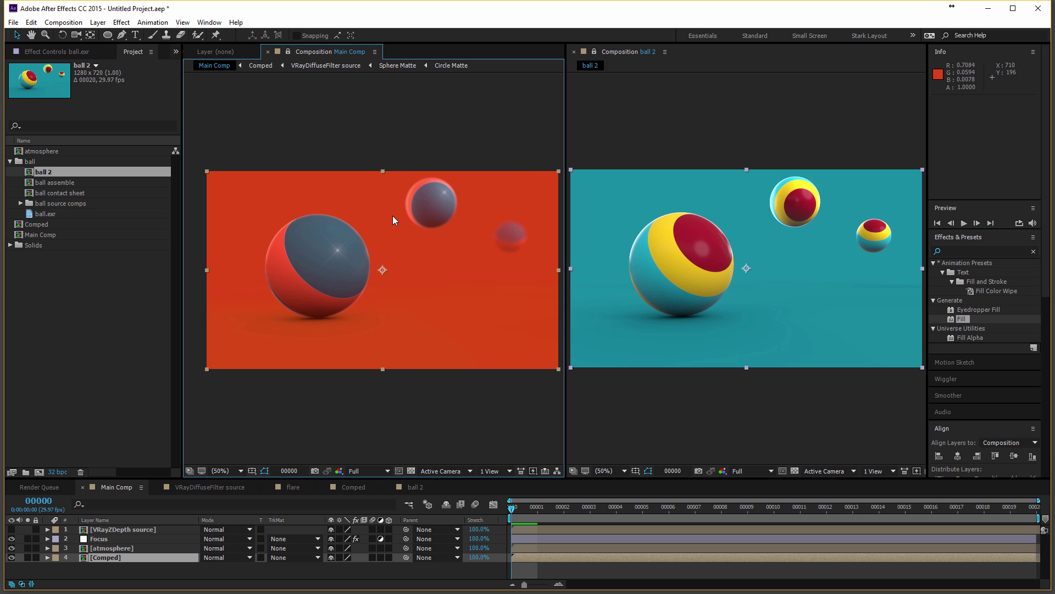